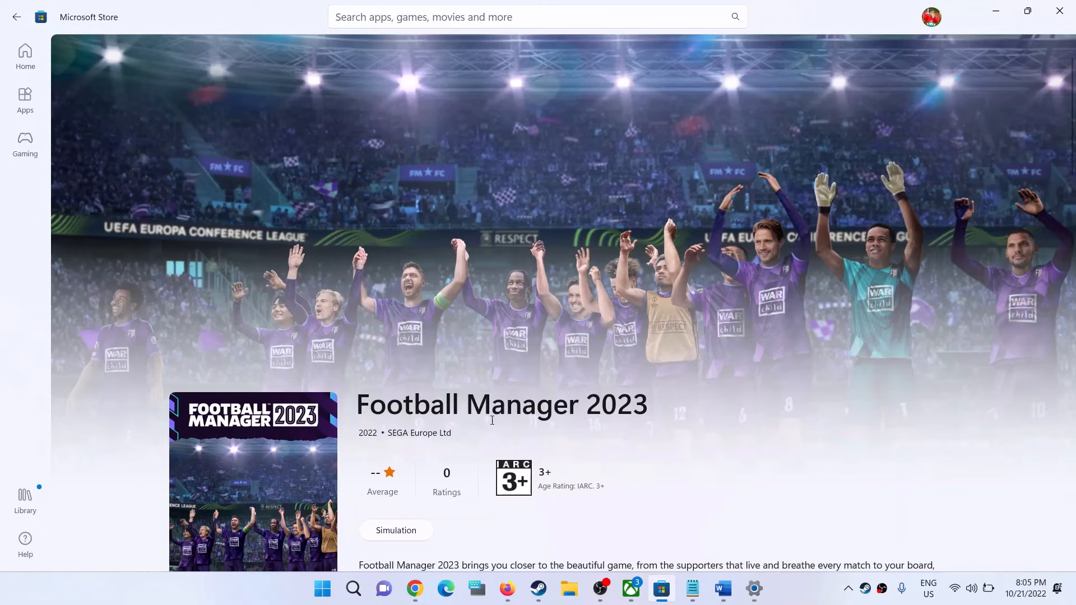
Switch to Microsoft Store and sign out of the current account.
click(631, 588)
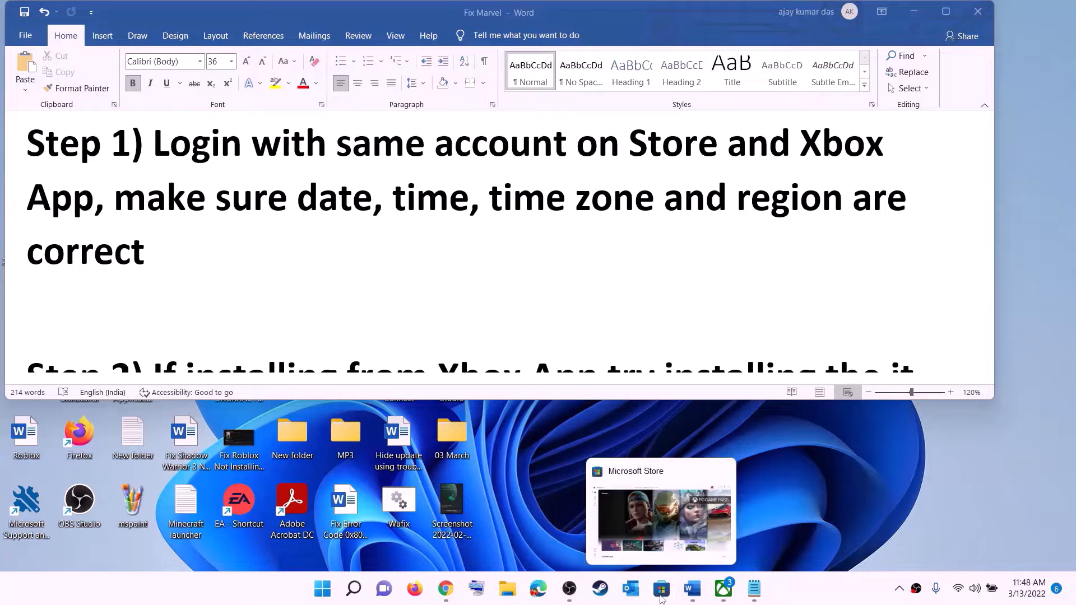
click(661, 591)
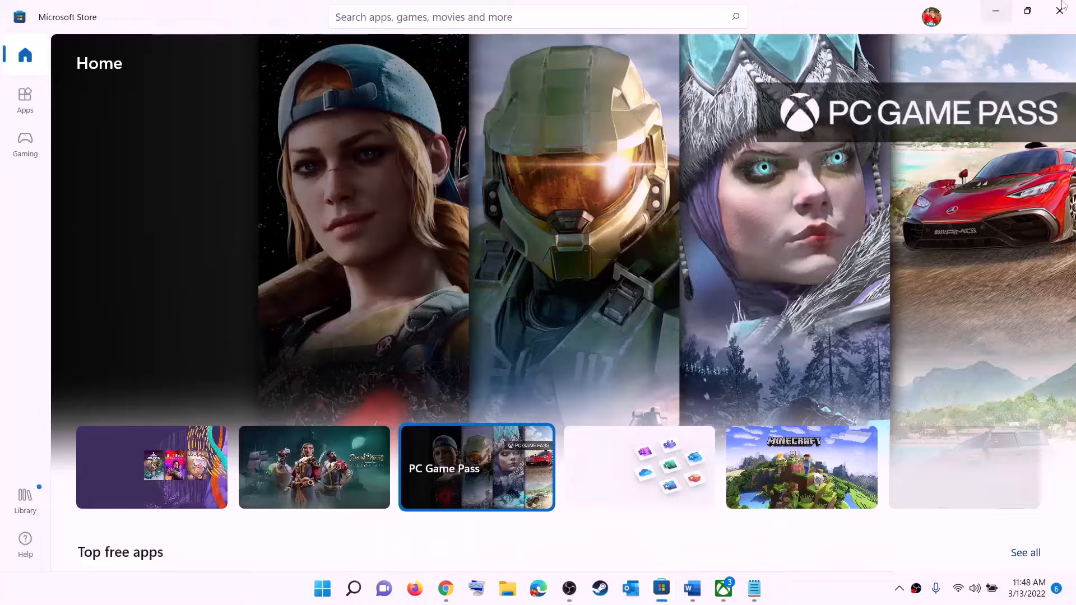
click(931, 20)
click(782, 83)
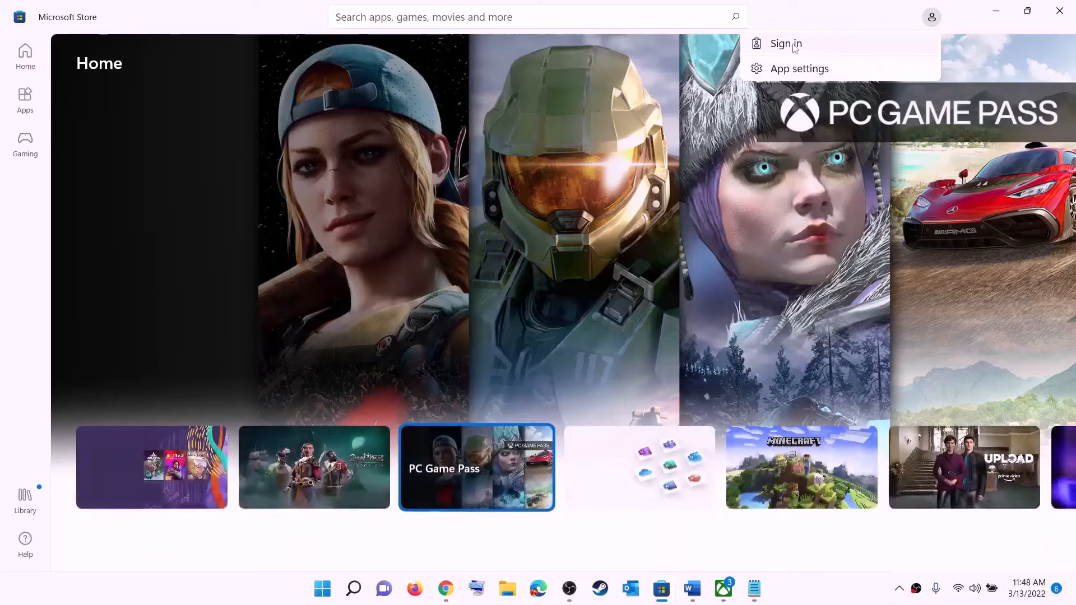
Sign back in to the Store with the first listed Microsoft account, verifying with the account PIN.
click(795, 46)
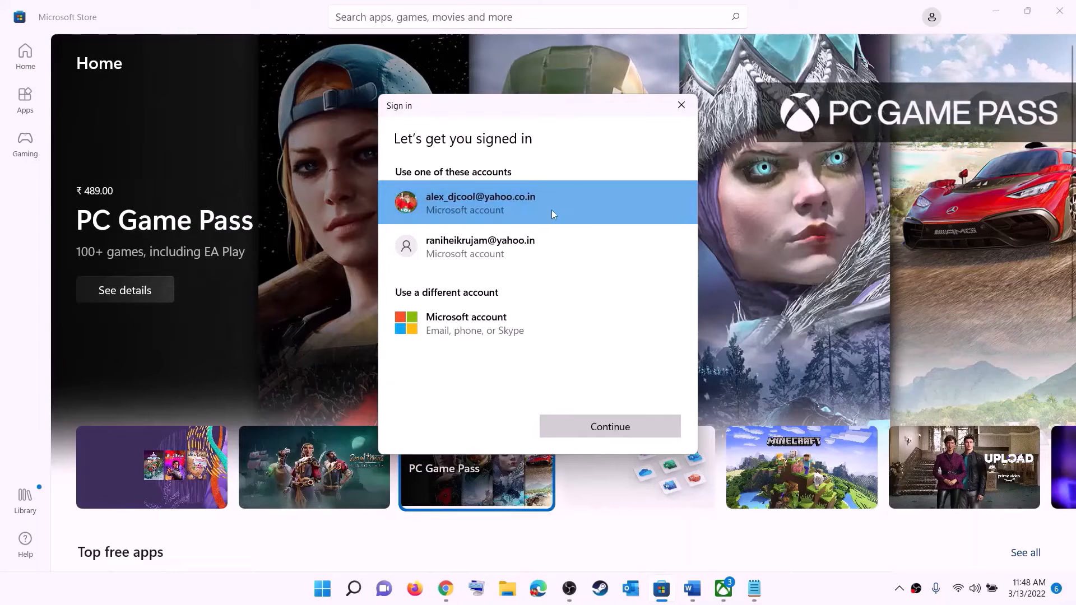
click(610, 426)
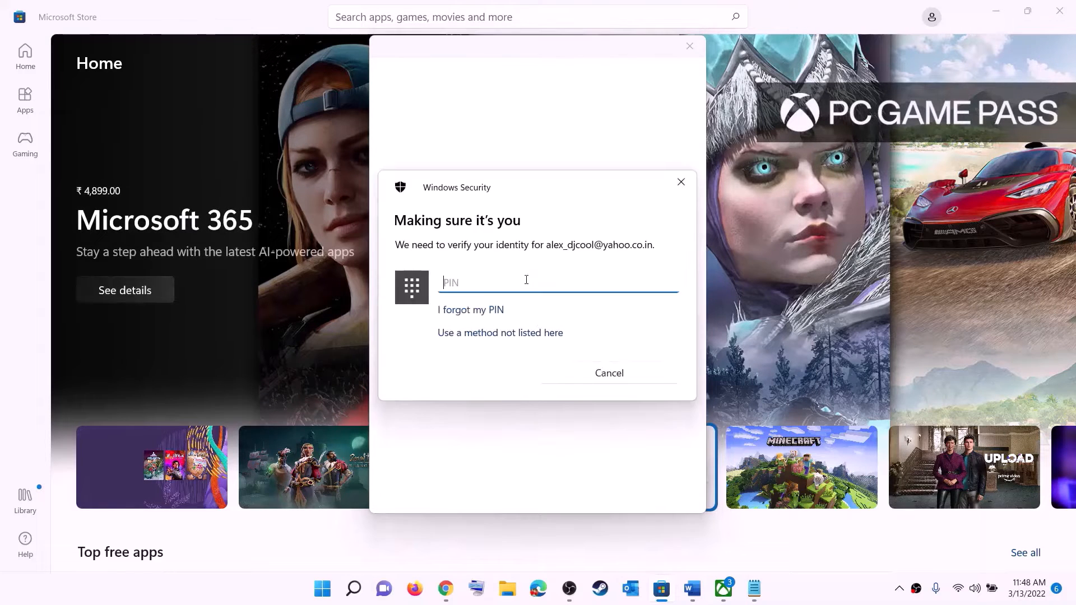
text(••••)
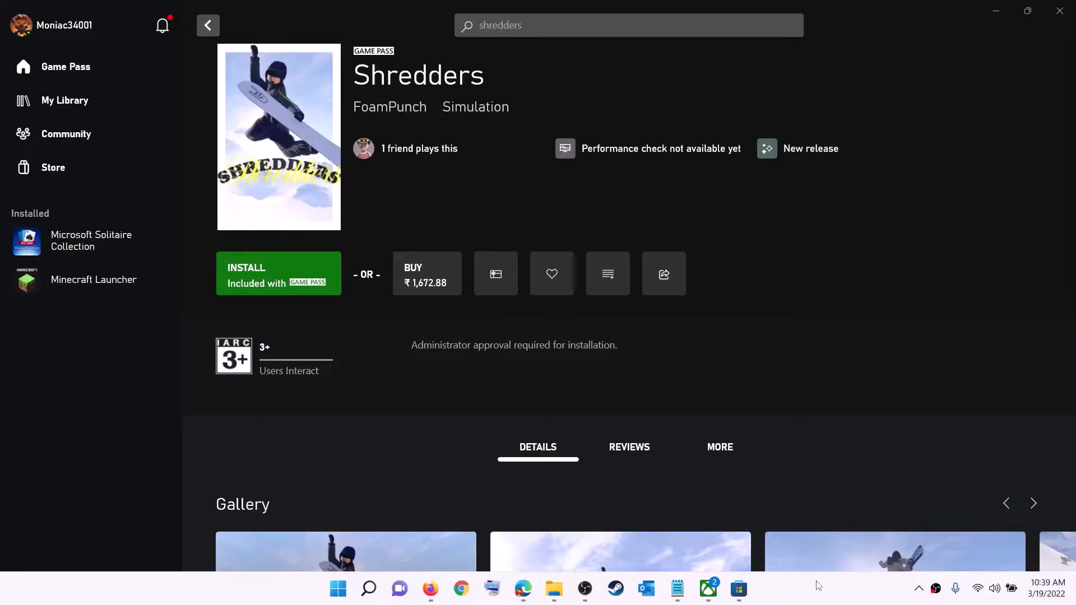
Sign out of the Xbox app and start signing back in with the account used in the Store.
click(65, 29)
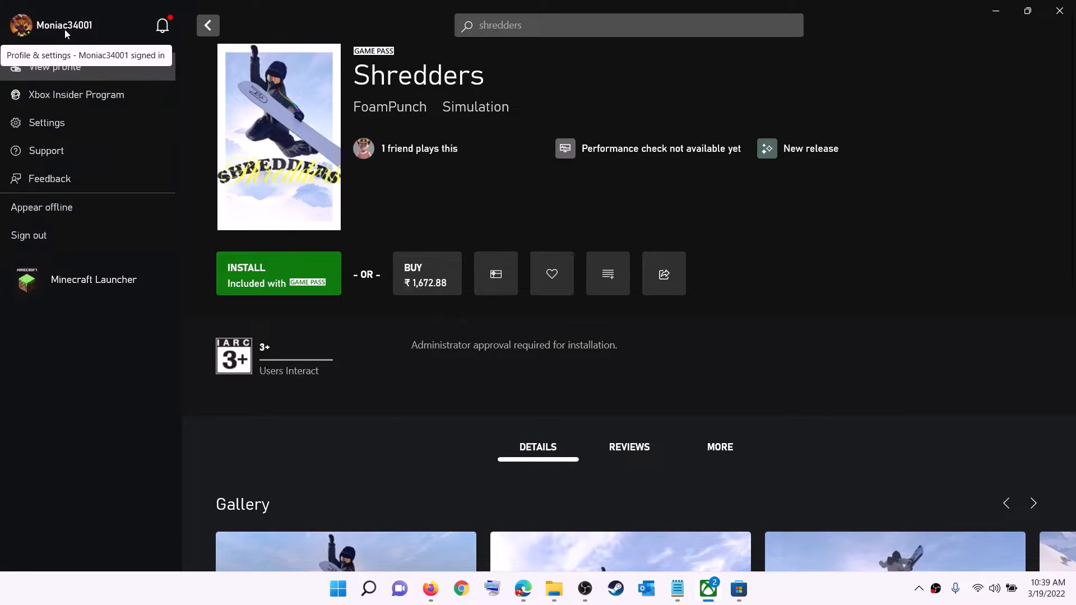
click(59, 238)
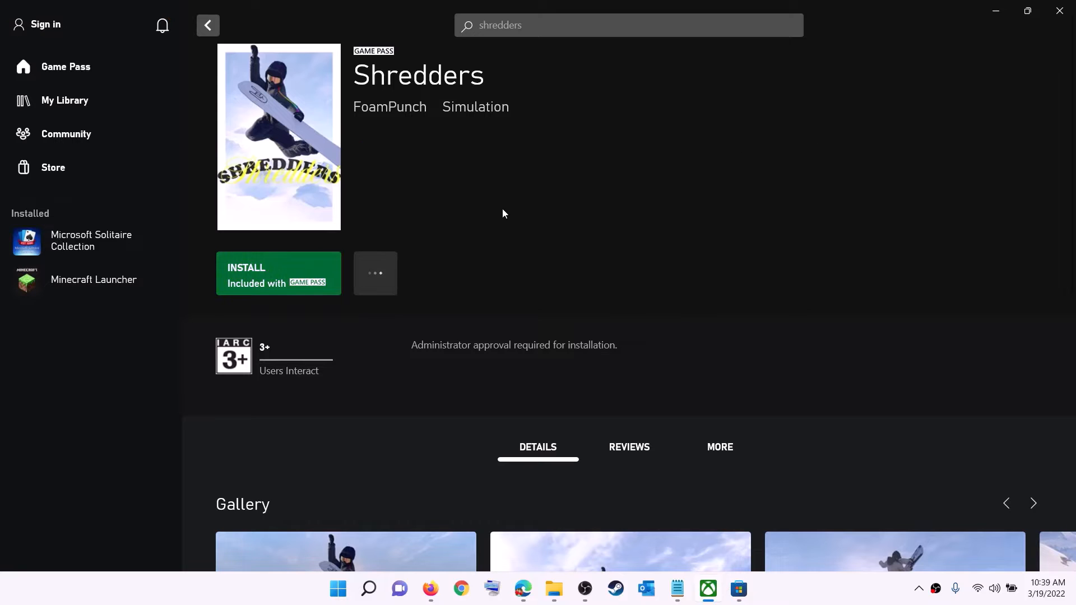
click(50, 26)
click(38, 180)
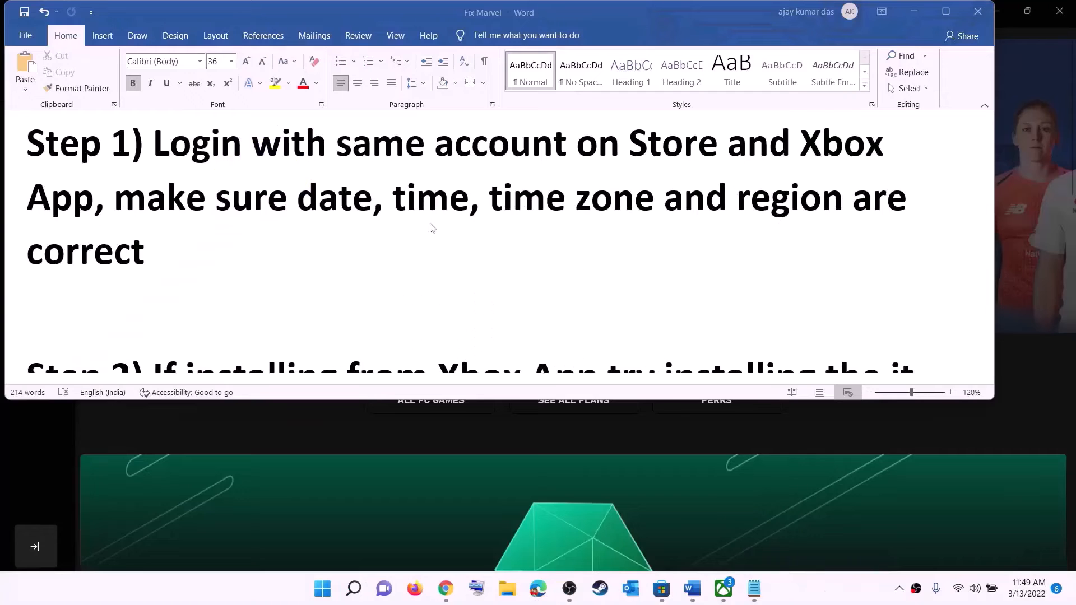
Highlight the date, time, time zone and region advice in the Word notes, and open the Windows Date & time settings.
drag(115, 198, 817, 226)
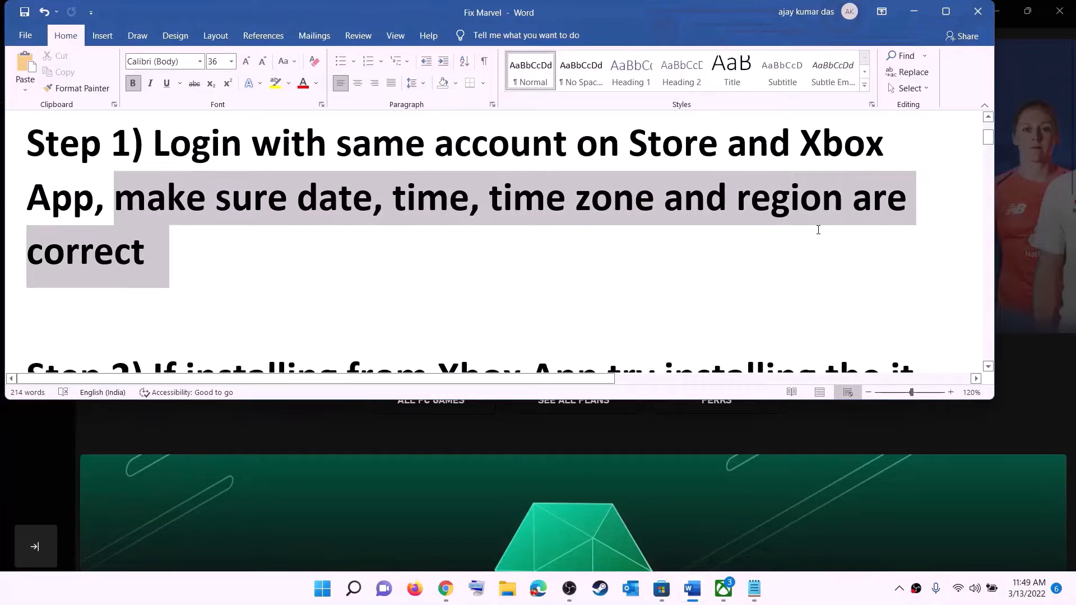
click(915, 11)
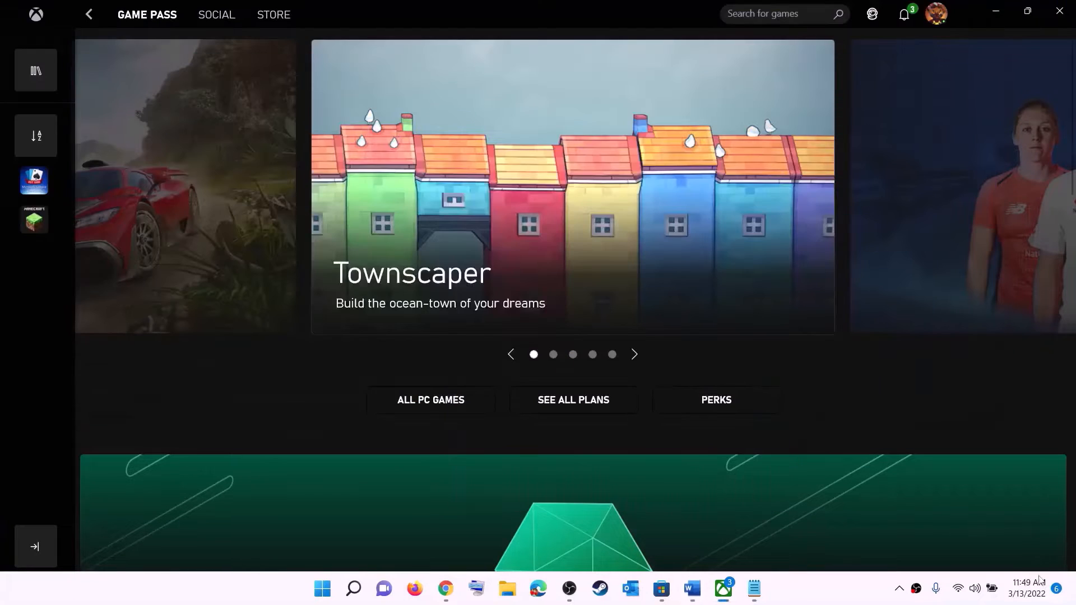
right_click(1023, 598)
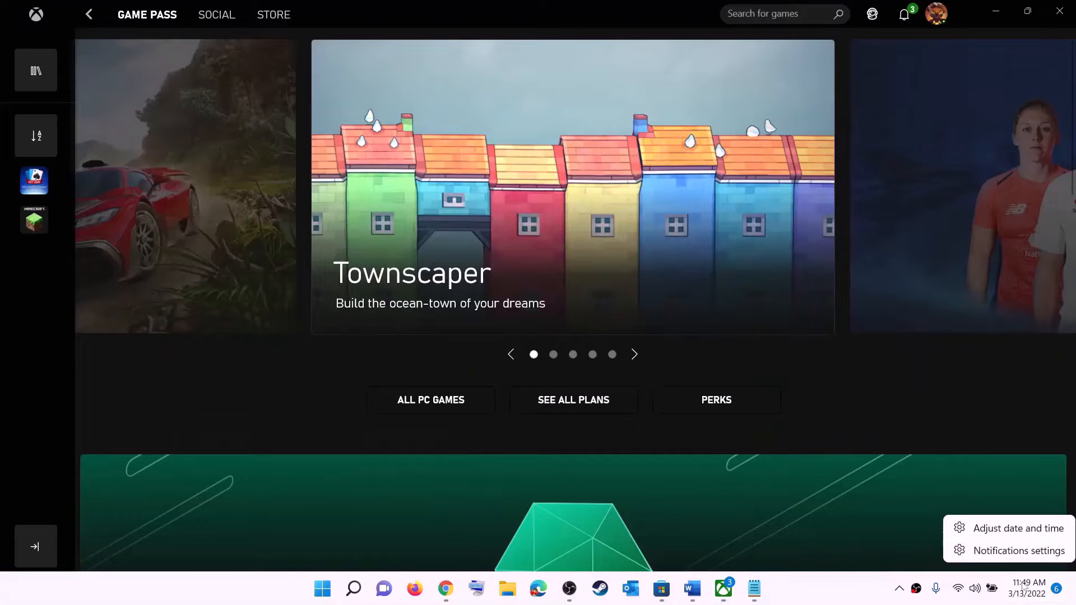
click(1018, 529)
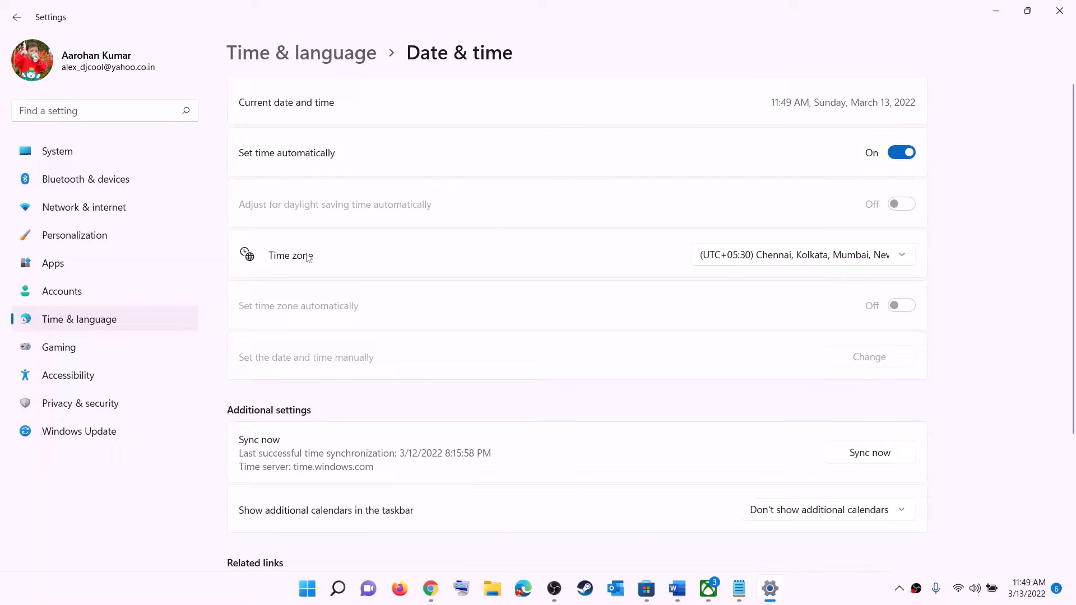
Keep the time zone at (UTC+05:30) Chennai, Kolkata, Mumbai, New Delhi and synchronize the clock with the time server.
click(819, 257)
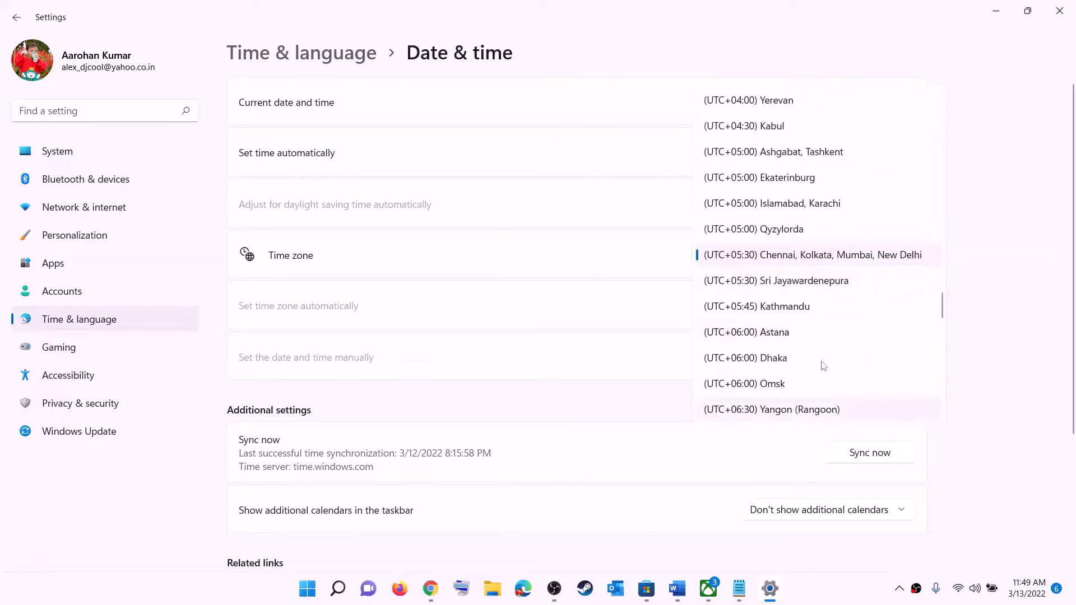
click(821, 263)
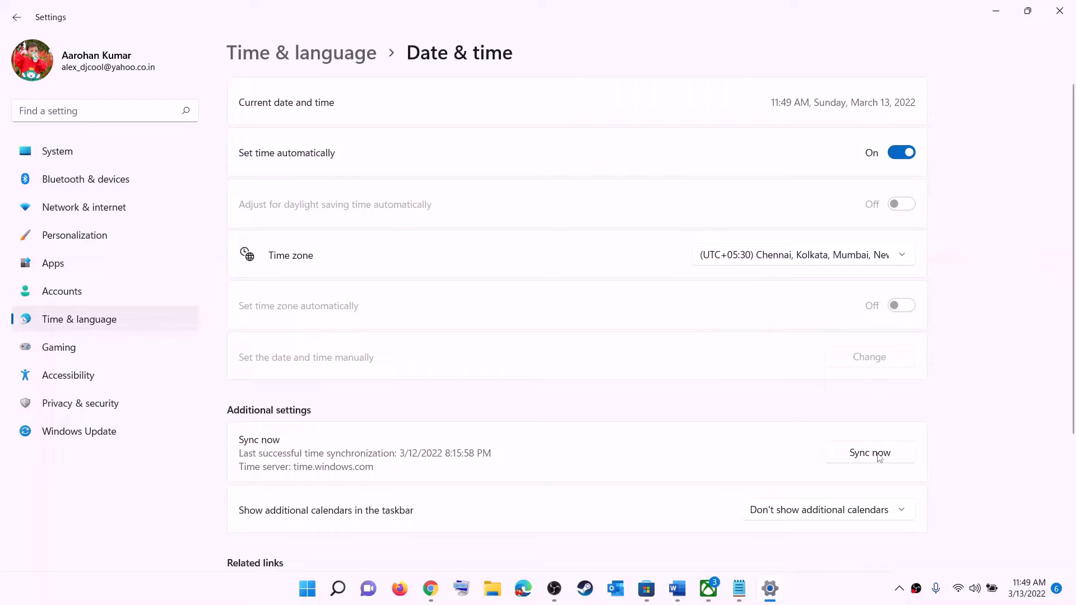
click(878, 455)
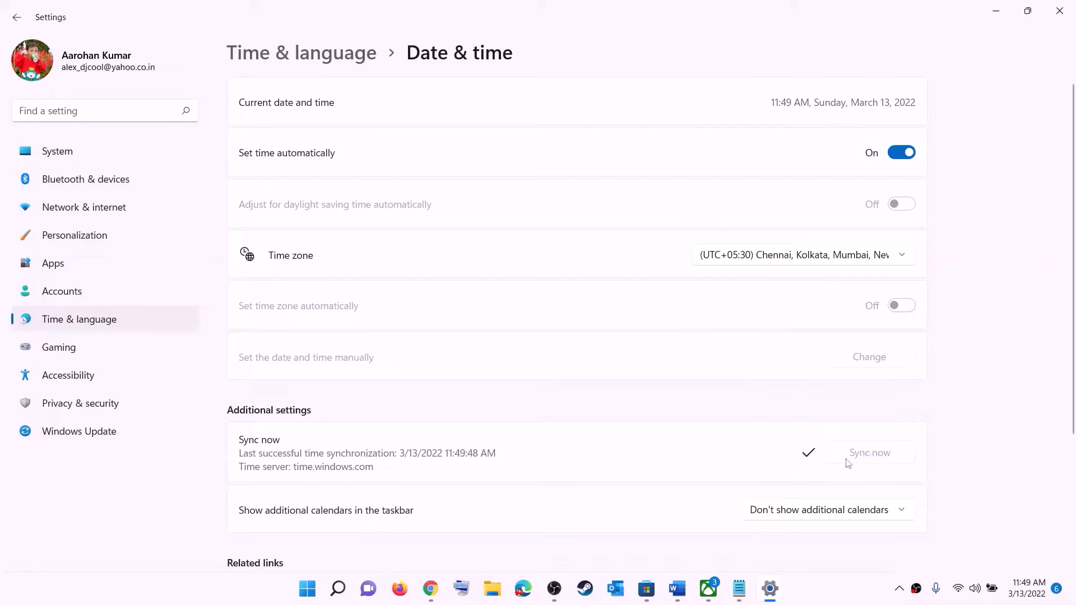
Check the Country or region choice in the Language & region settings, and close Settings.
click(113, 319)
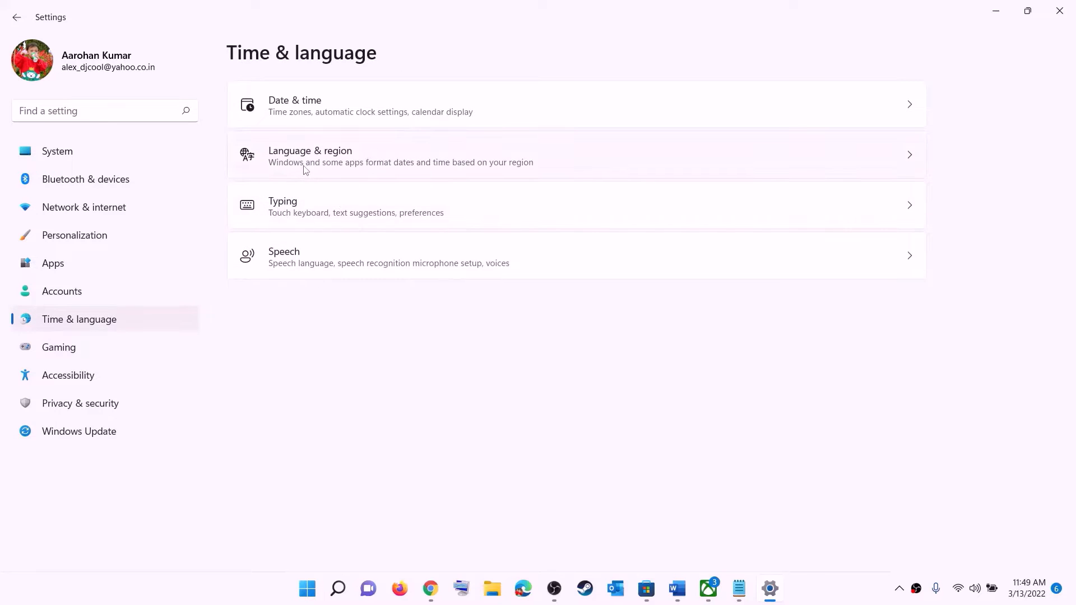
click(305, 169)
click(869, 317)
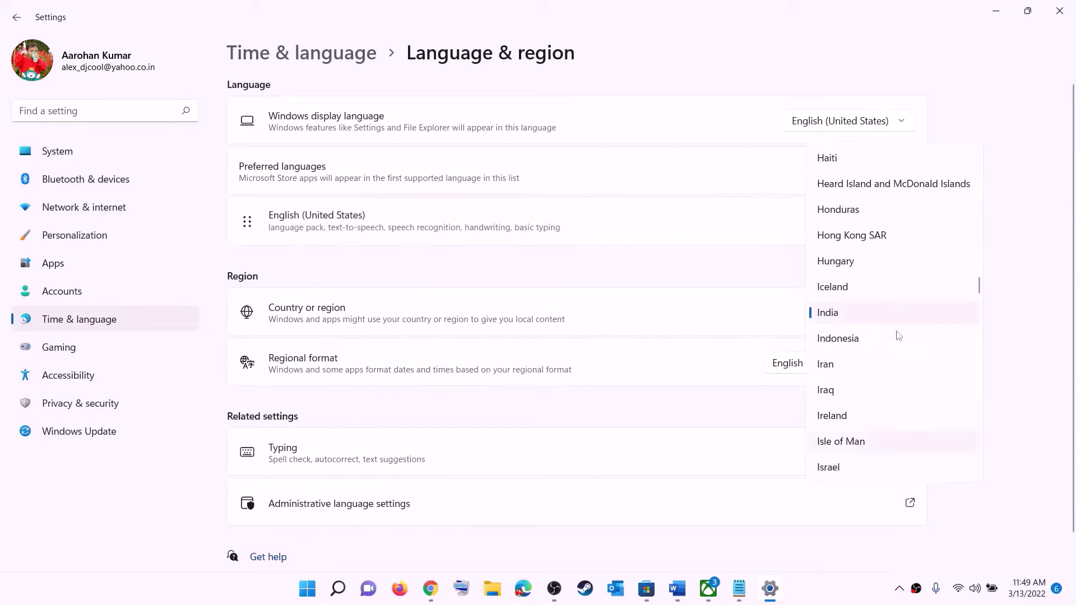
click(1040, 209)
click(1060, 11)
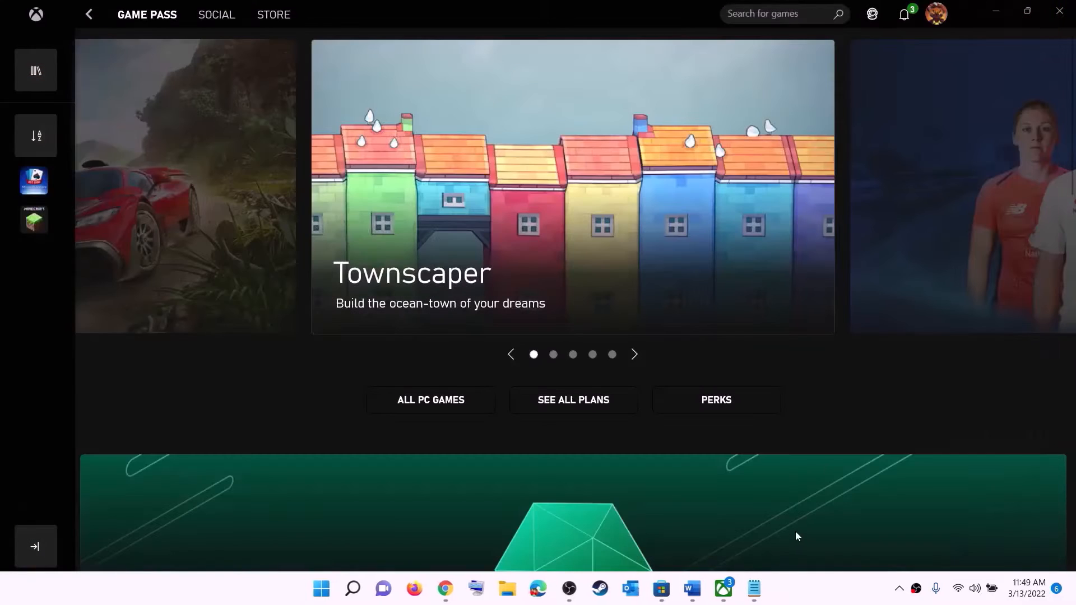
Return to the Word notes and highlight the Step 2 advice on installing from the Microsoft Store library.
click(689, 595)
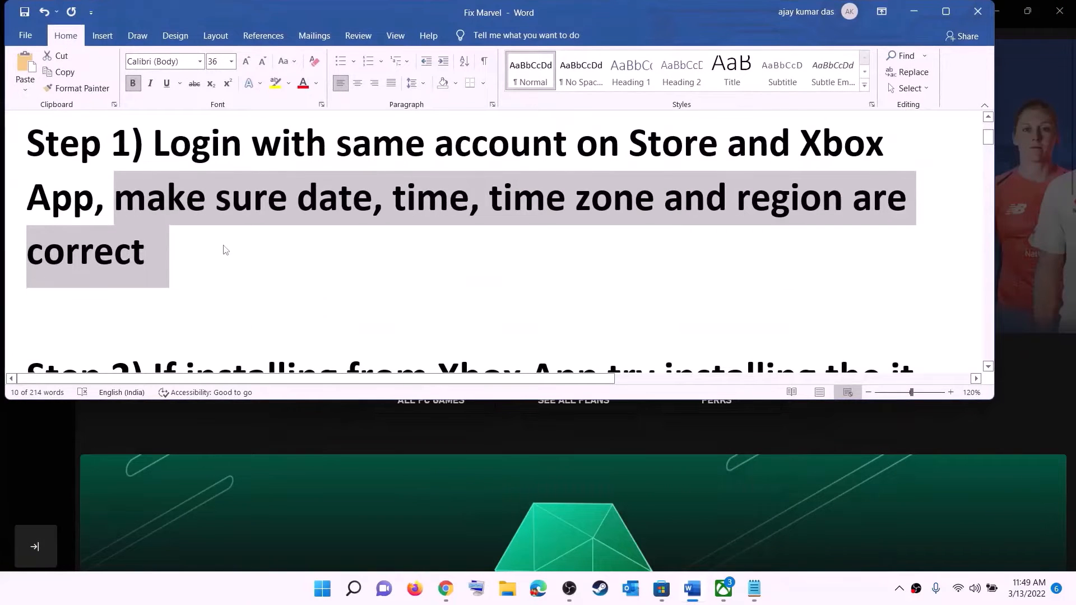
scroll(225, 250, down, 3)
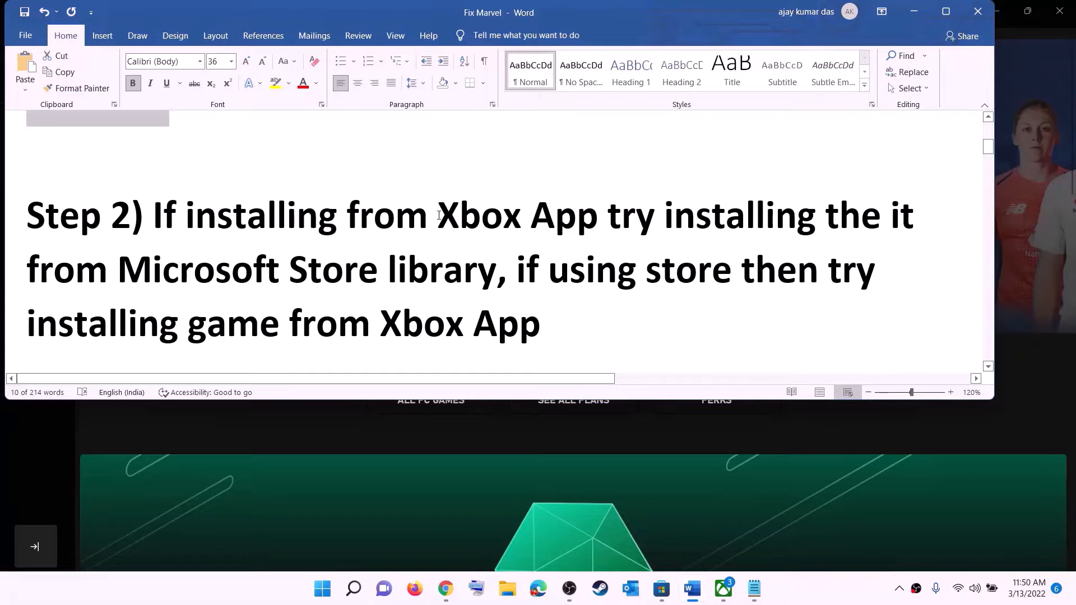
drag(459, 213, 497, 269)
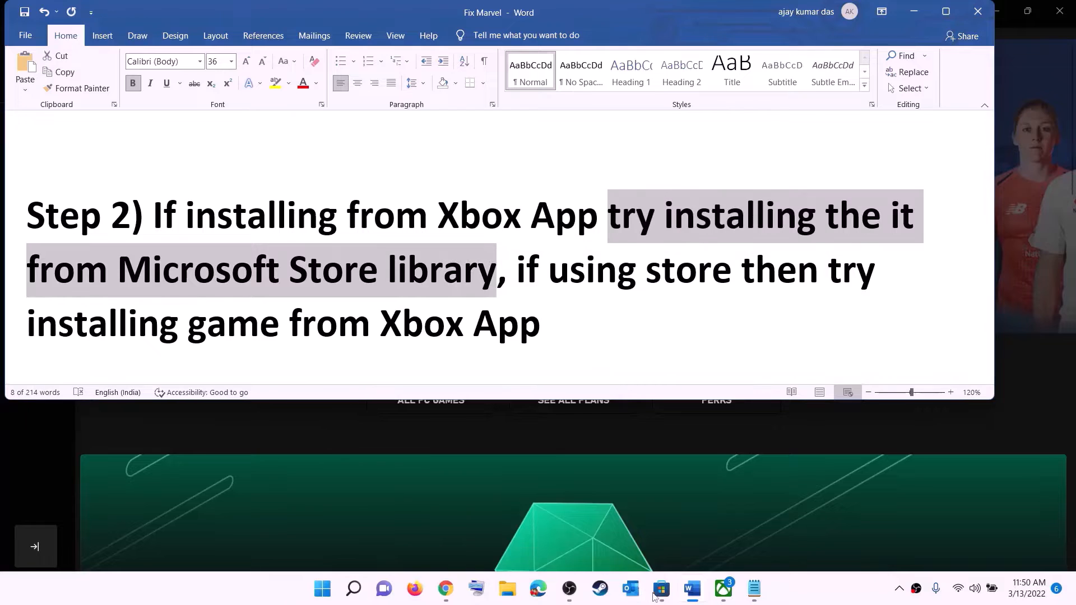
Open the Microsoft Store library and look through its updates and downloads list.
click(661, 595)
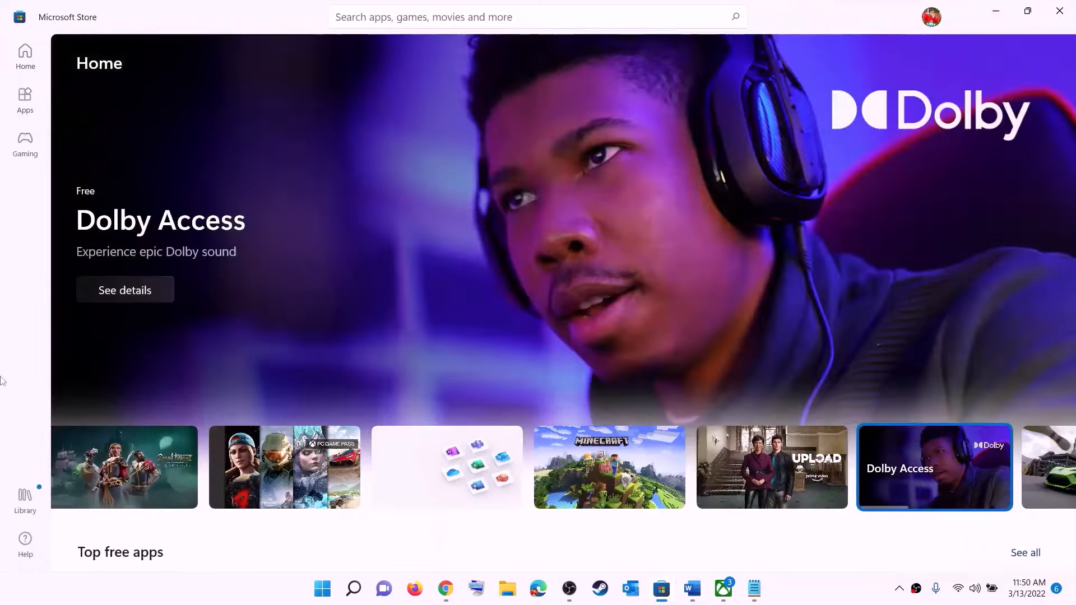
click(25, 502)
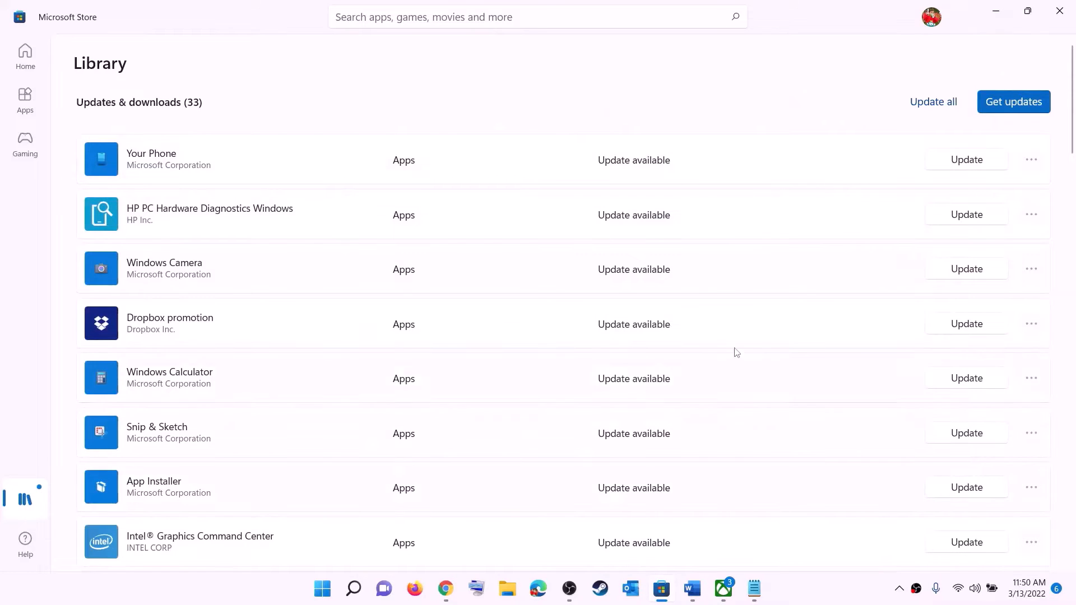
scroll(704, 377, down, 8)
scroll(645, 457, up, 9)
scroll(645, 447, down, 20)
scroll(656, 391, down, 1)
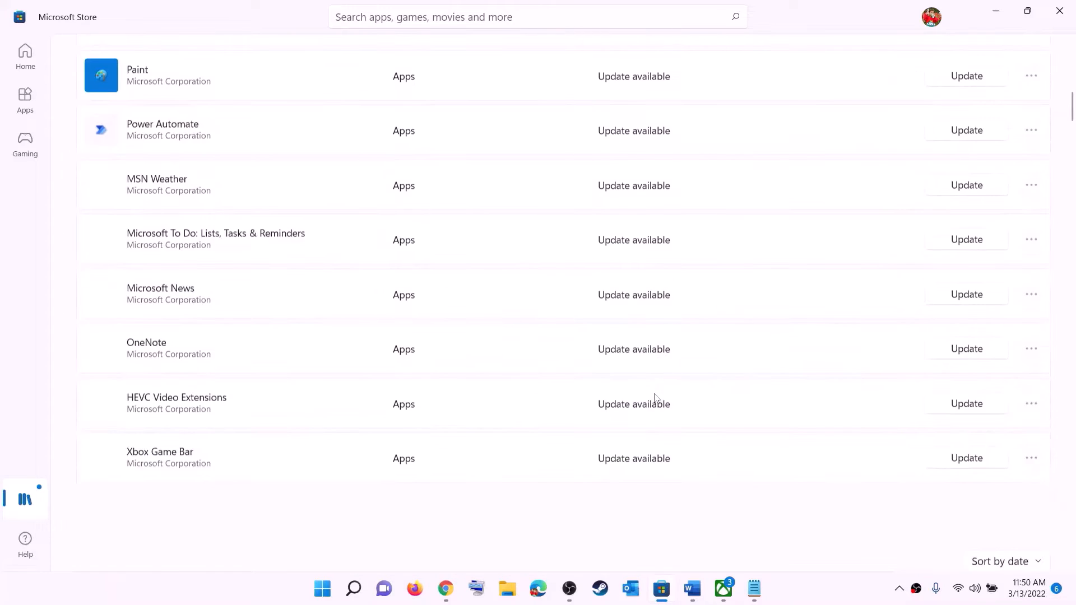
scroll(698, 358, up, 20)
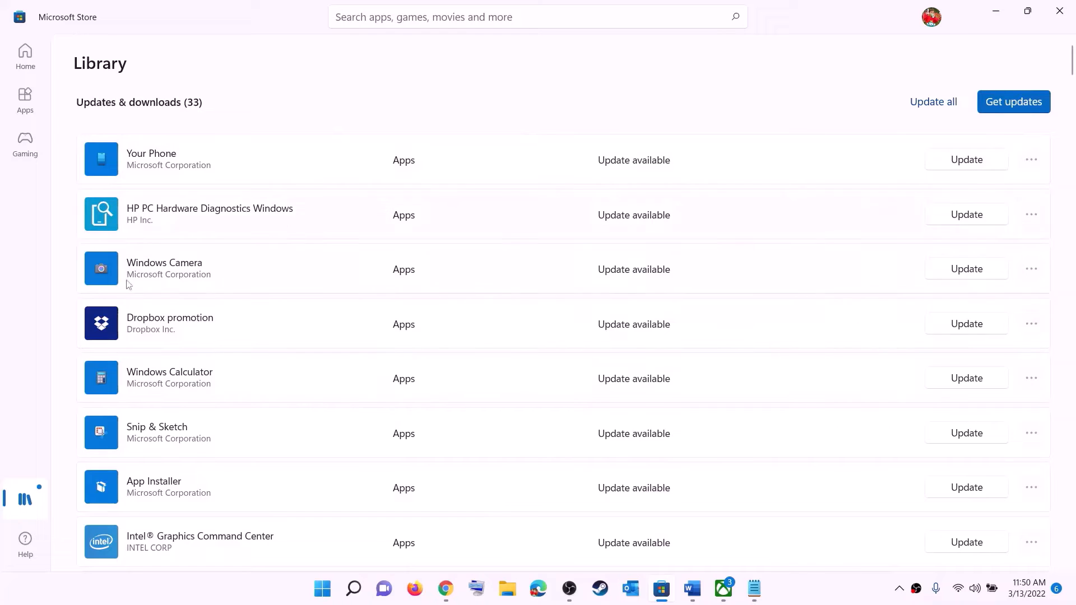
Highlight the Step 2 advice in the Word notes for Store users to install the game from the Xbox App.
click(691, 592)
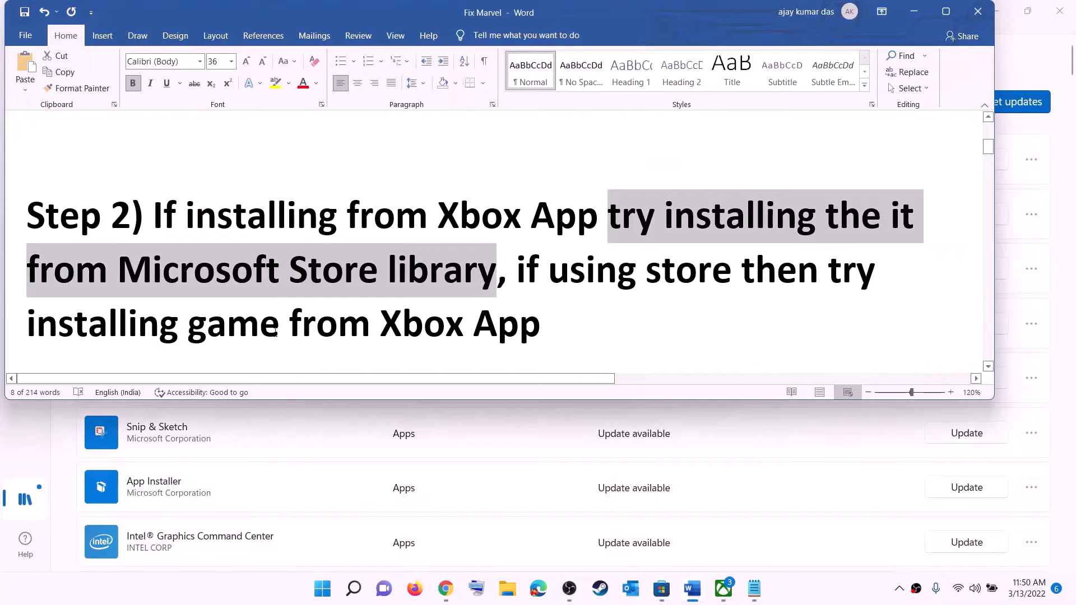
click(549, 269)
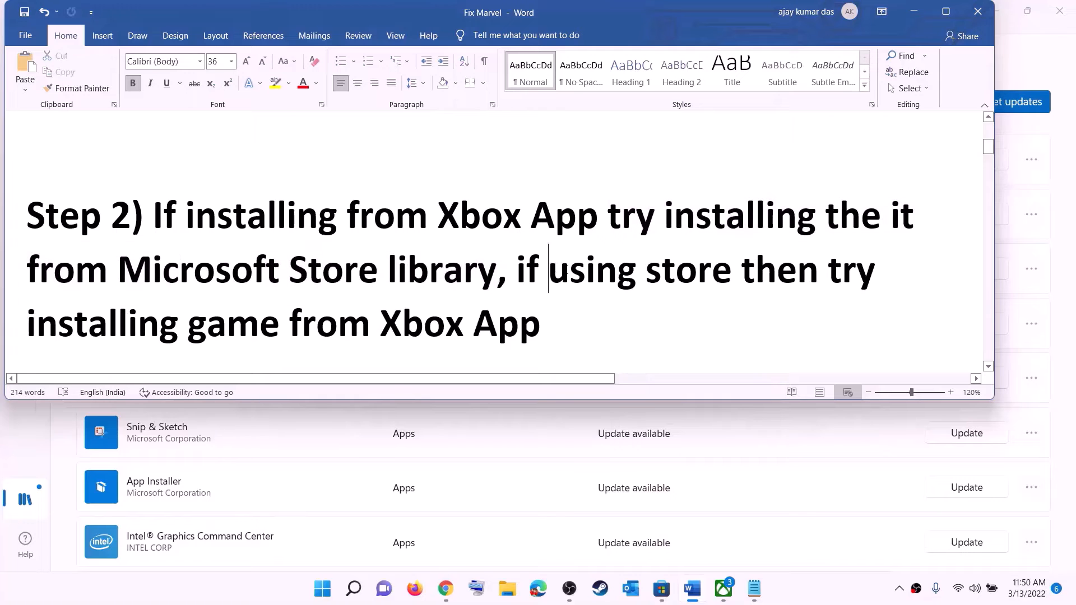
drag(549, 269, 740, 270)
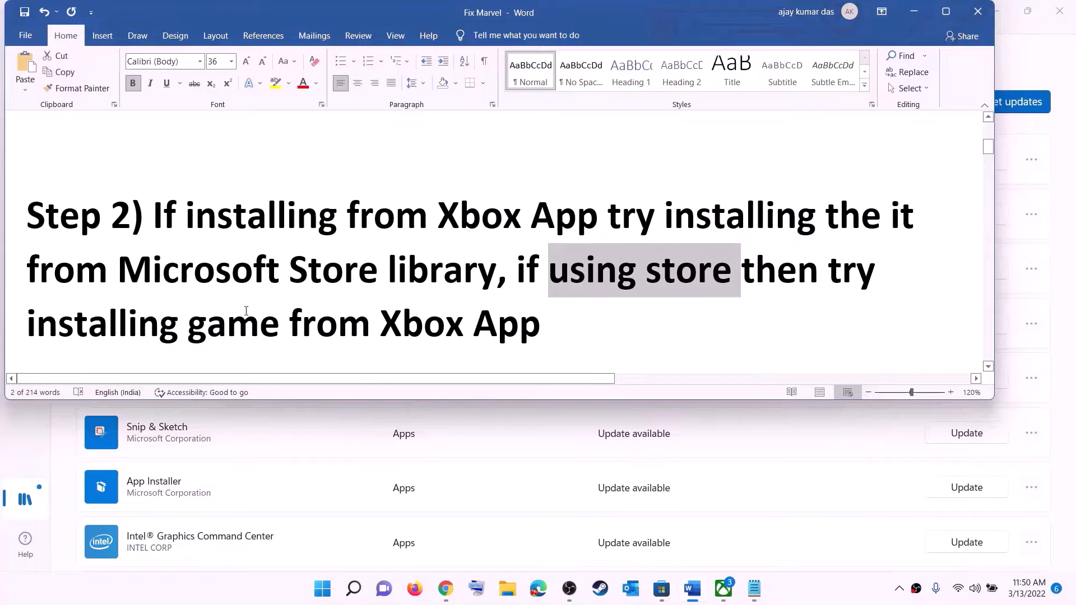
drag(27, 324, 541, 325)
Switch to the Xbox app, activate its game search, and minimize the app again.
click(723, 589)
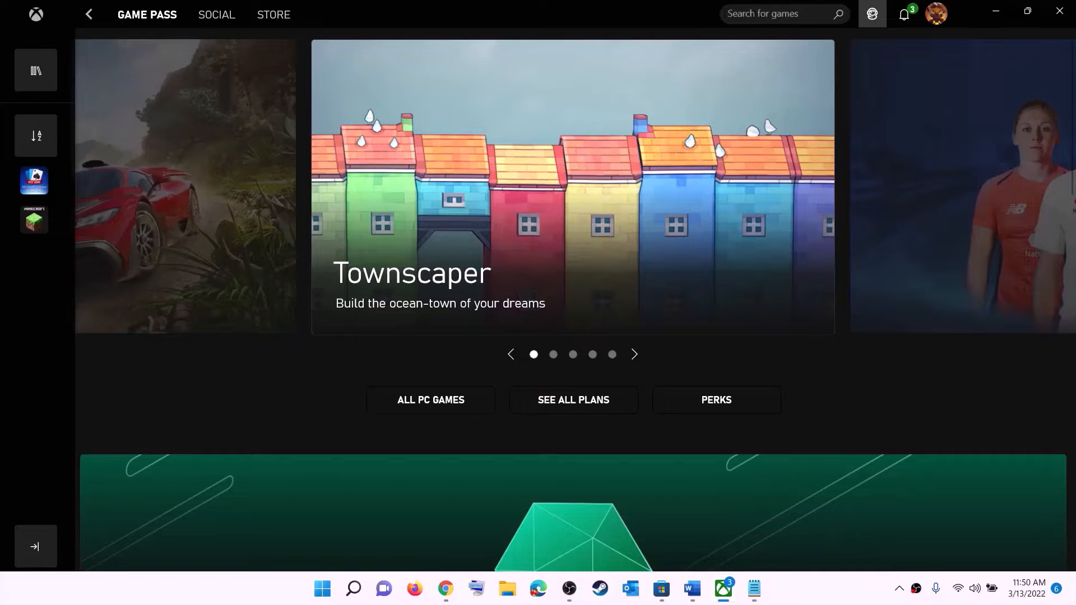
click(754, 16)
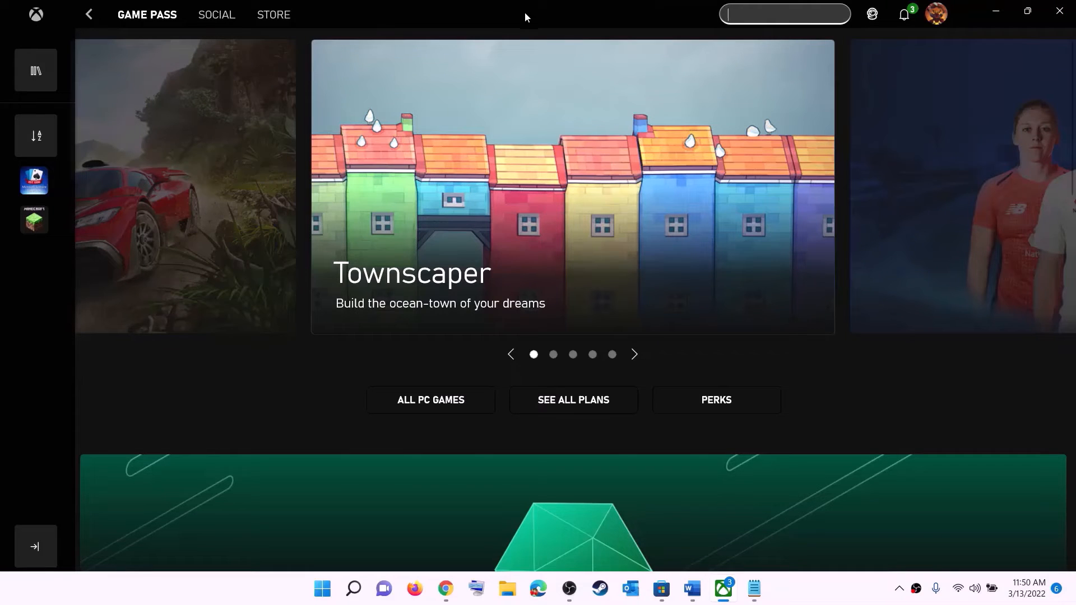
click(996, 11)
Copy the complete Get-AppxPackage command under Step 3 of the Word notes.
click(564, 259)
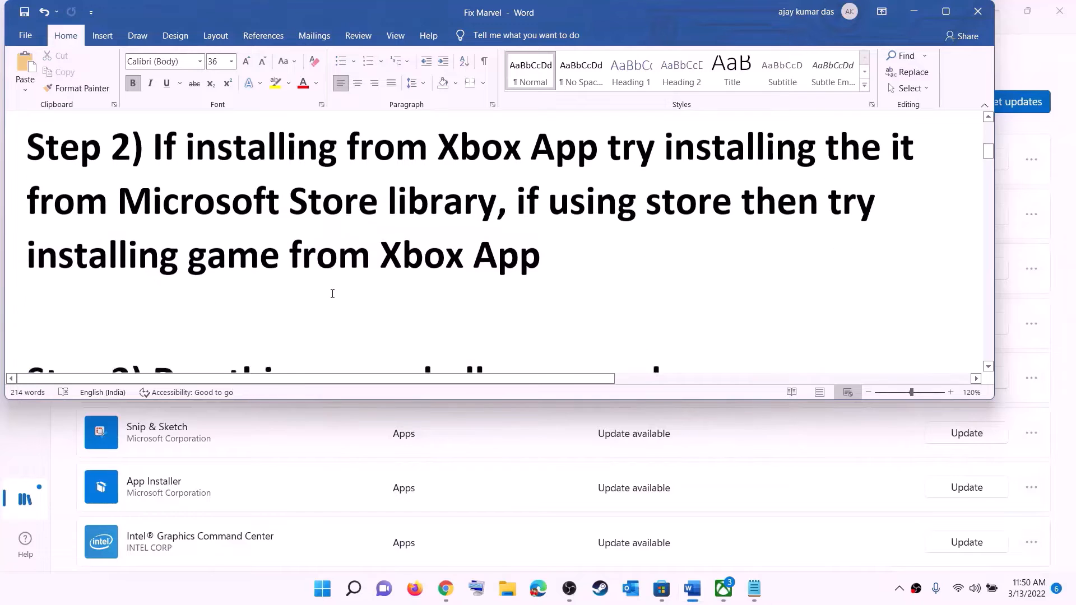
scroll(331, 293, down, 5)
scroll(333, 293, down, 3)
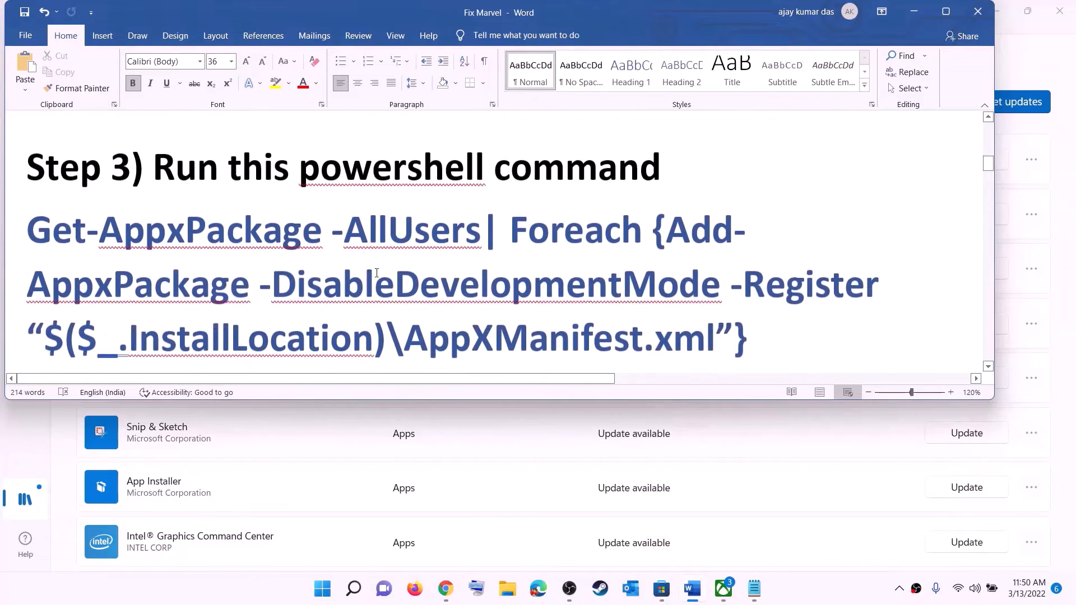
drag(749, 300, 31, 193)
right_click(149, 220)
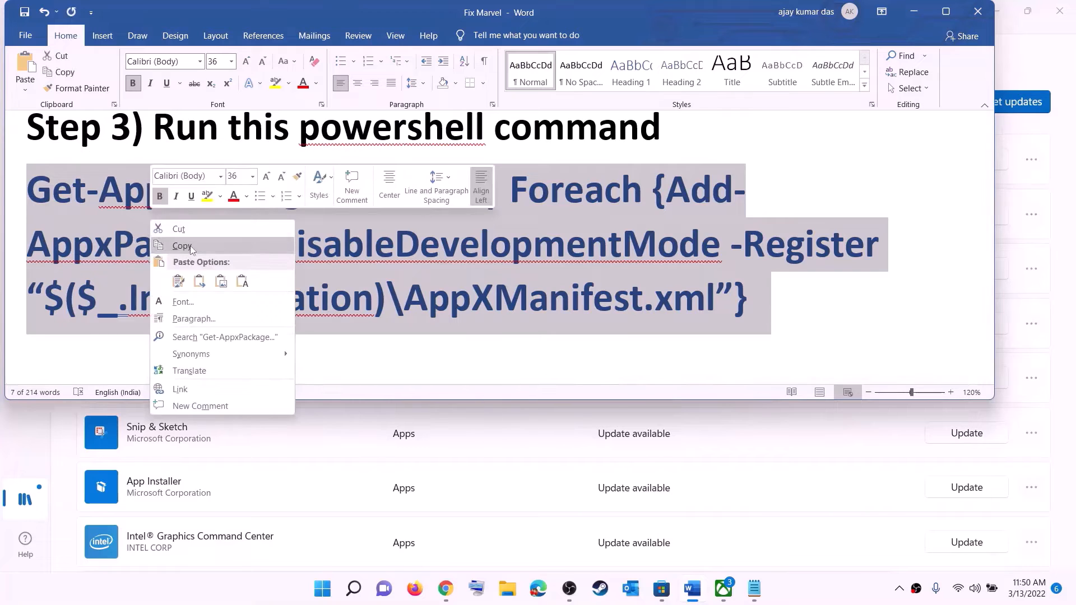
click(191, 246)
Find Windows PowerShell, launch it as administrator, and allow it to make changes to the device.
click(323, 590)
text(powers)
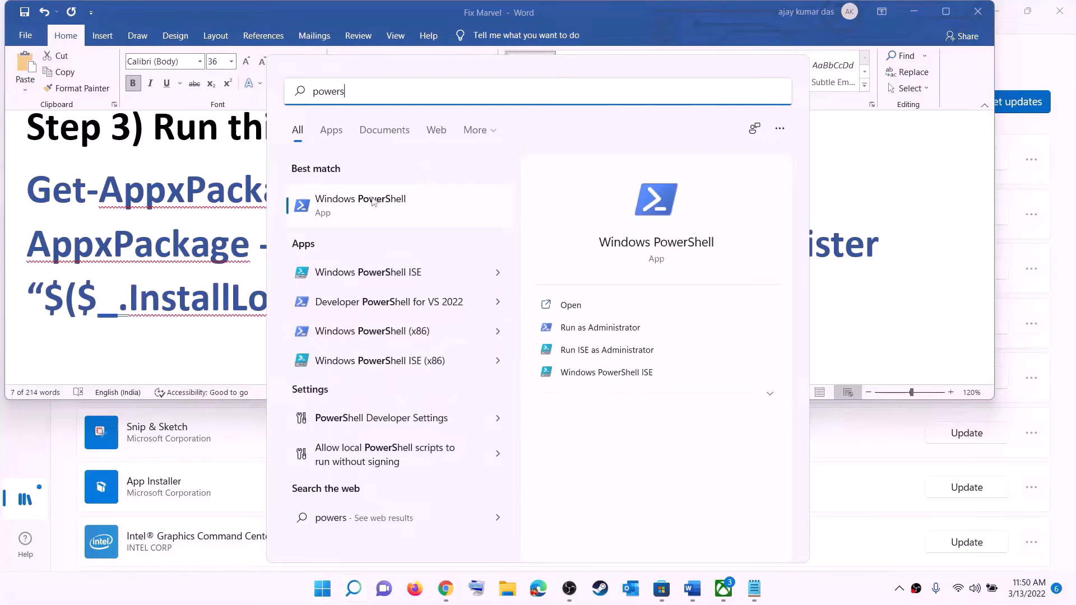
right_click(400, 213)
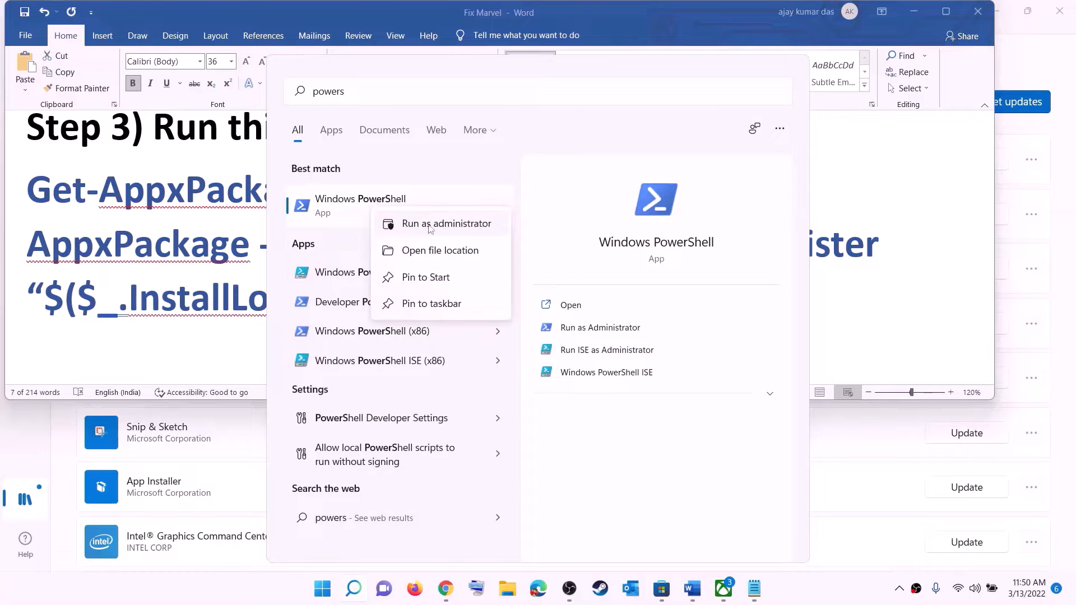
click(480, 228)
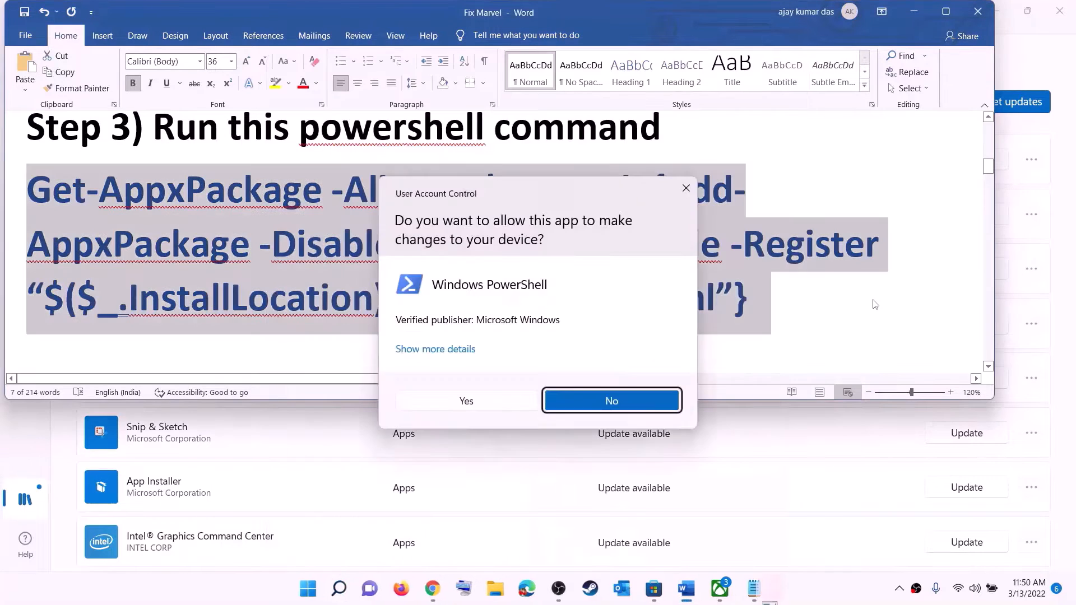
click(510, 405)
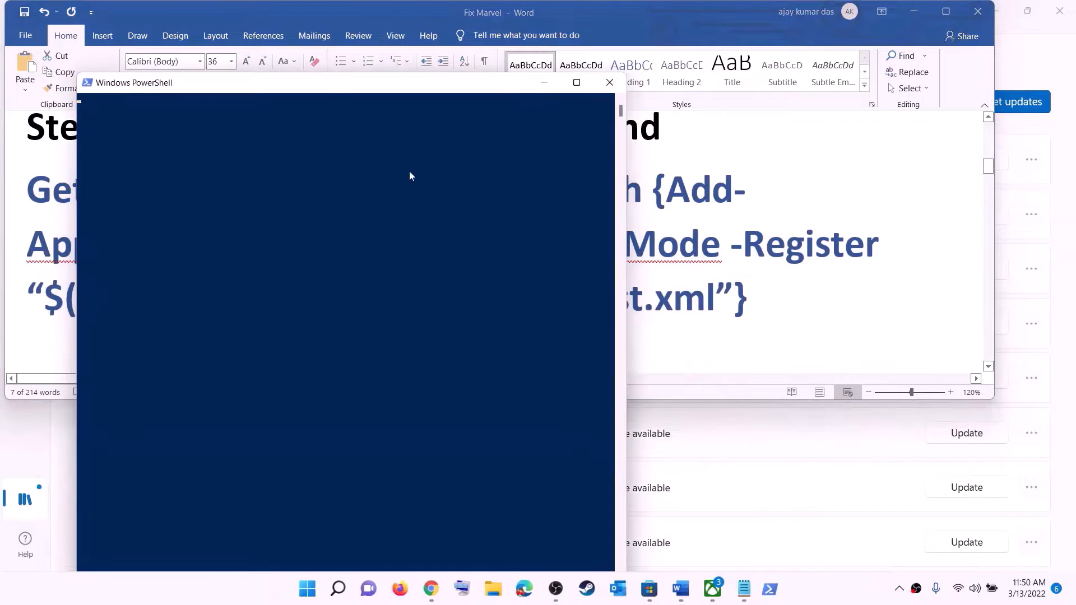
Run the copied Get-AppxPackage command in the administrator PowerShell window and close the window.
drag(334, 89, 478, 102)
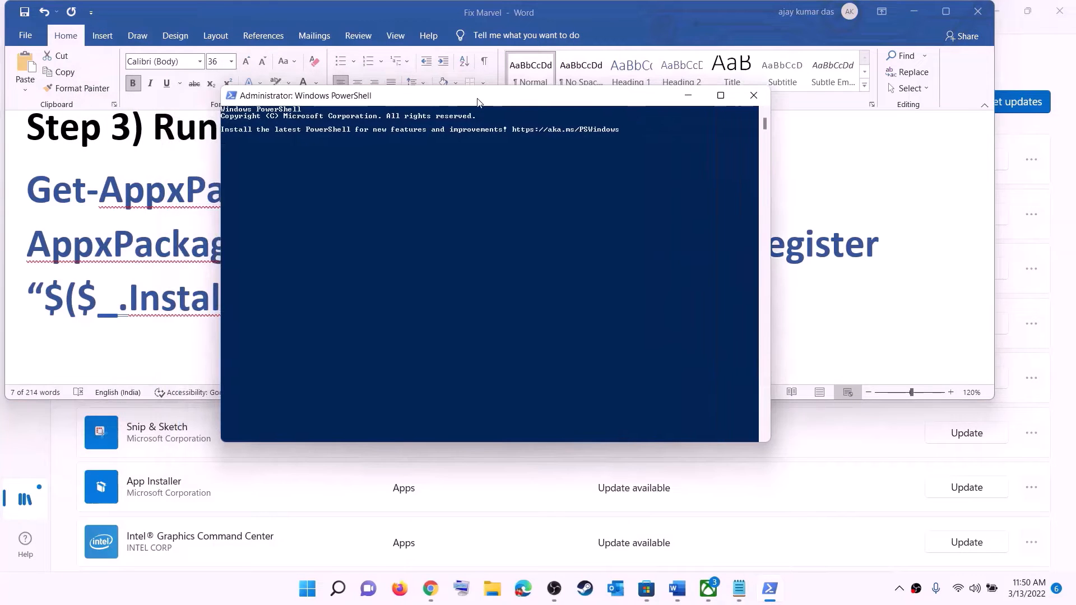
right_click(447, 223)
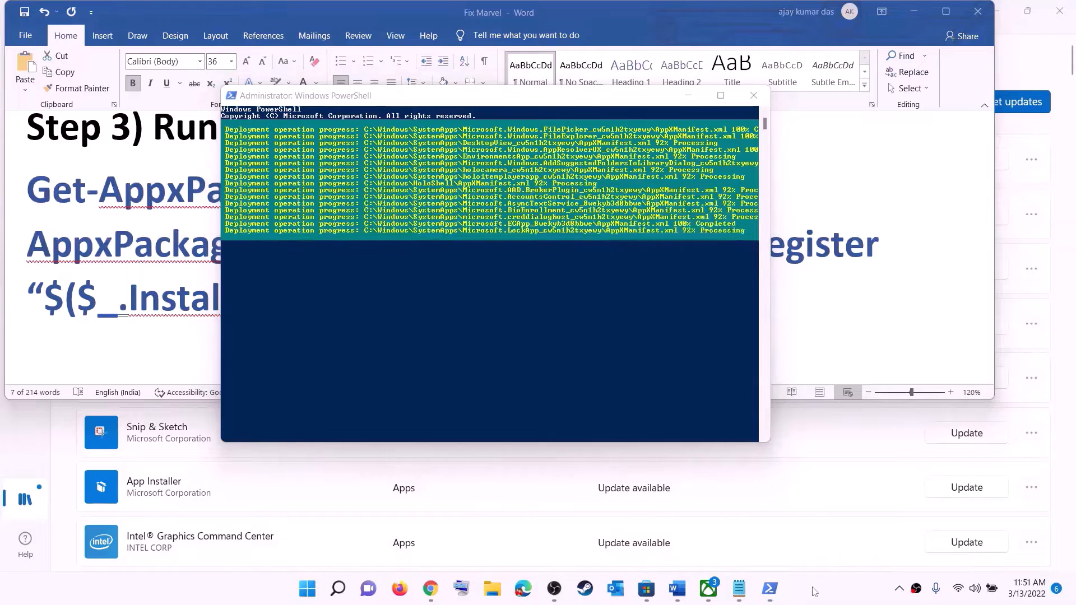
click(754, 95)
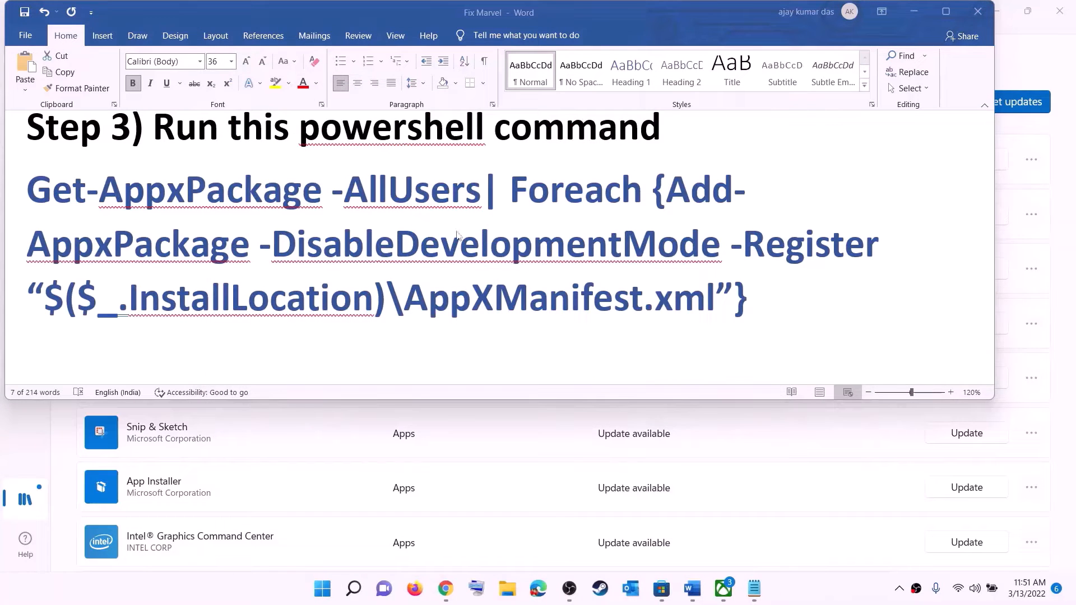
Reduce the Microsoft Store cache path under Step 4 of the Word notes to font size 14.
scroll(517, 257, down, 4)
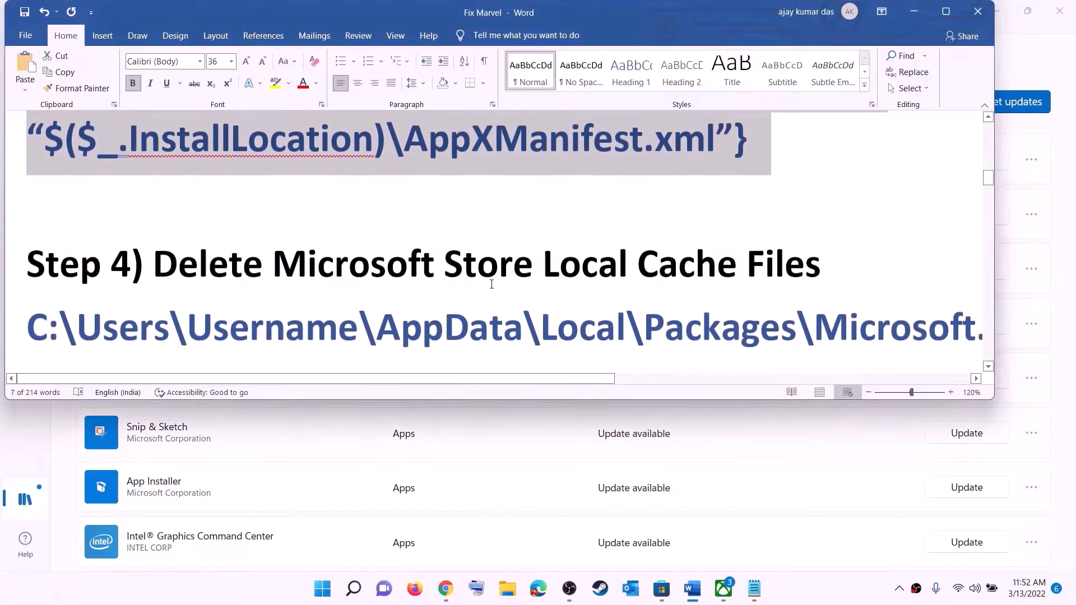
scroll(549, 284, up, 1)
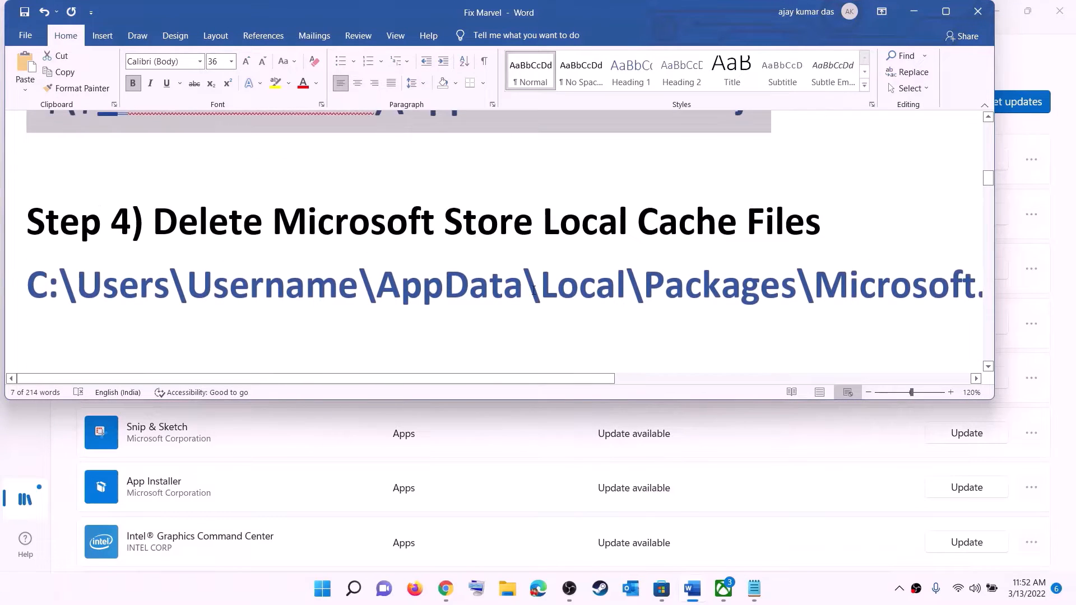
triple_click(534, 290)
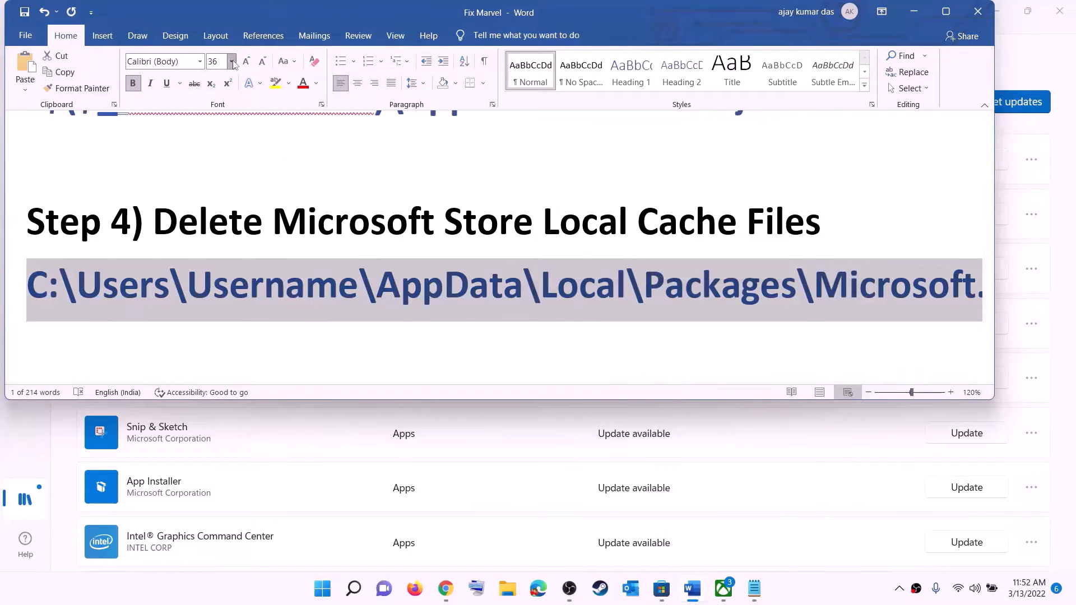
click(232, 61)
click(215, 150)
click(532, 270)
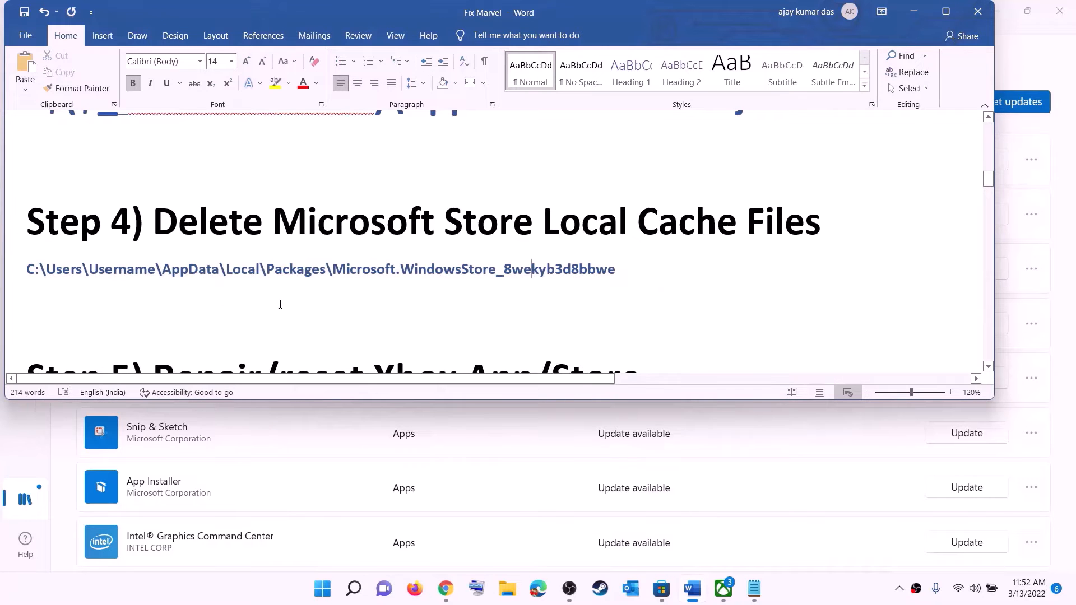
Switch to File Explorer and open the current user's profile folder inside Users on the C: drive.
click(507, 589)
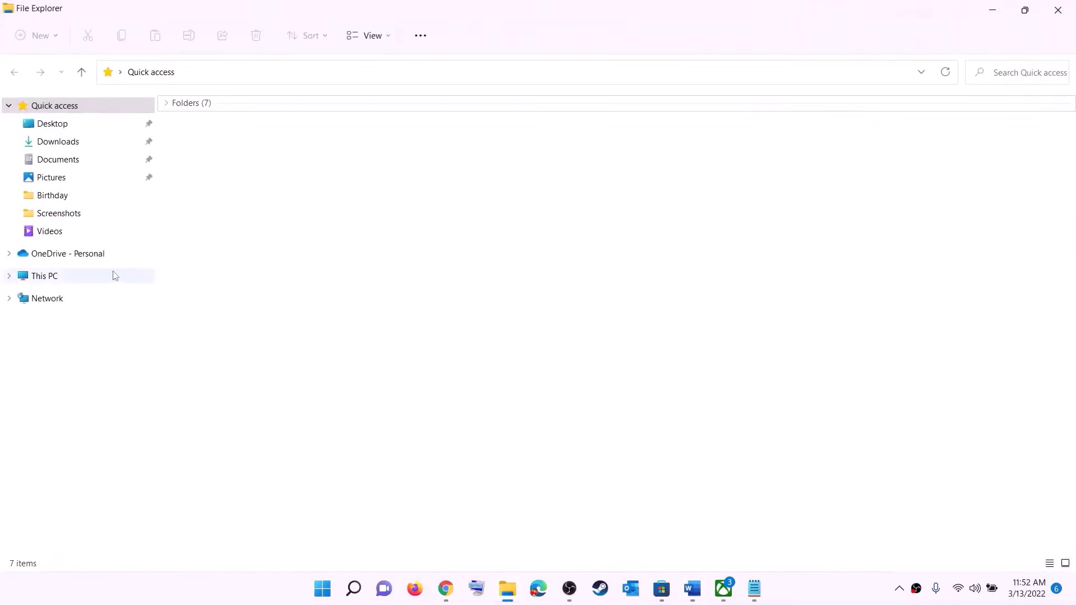
click(55, 278)
double_click(241, 231)
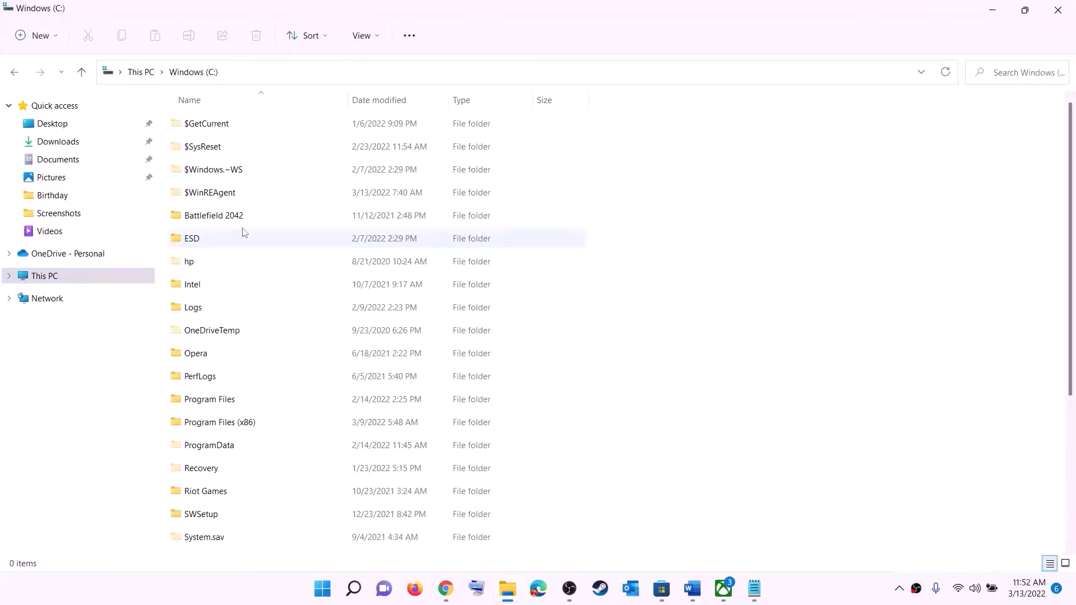
scroll(280, 323, down, 3)
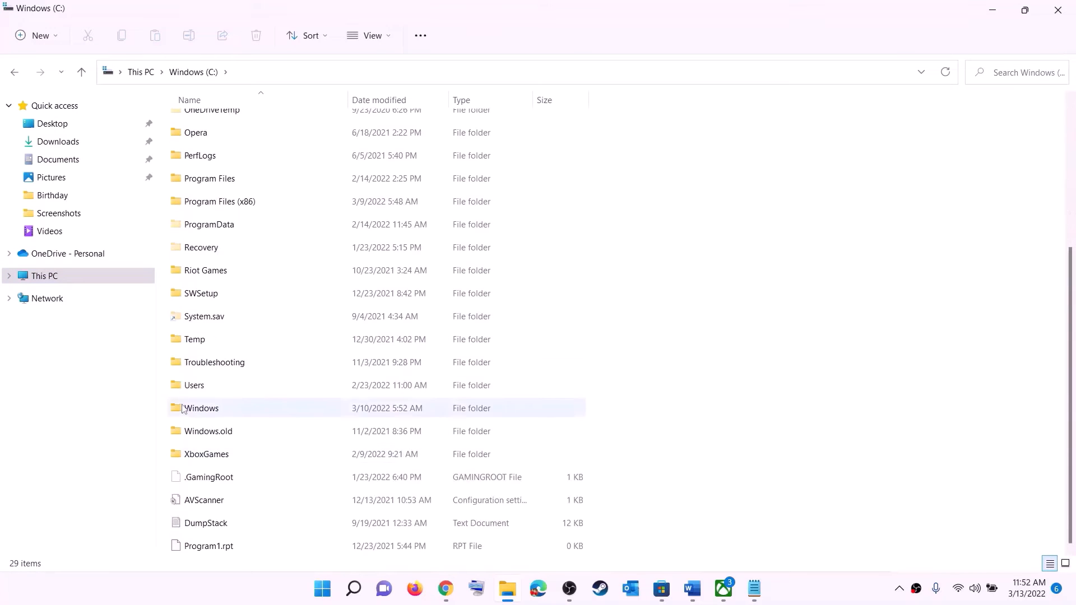
click(190, 388)
double_click(230, 384)
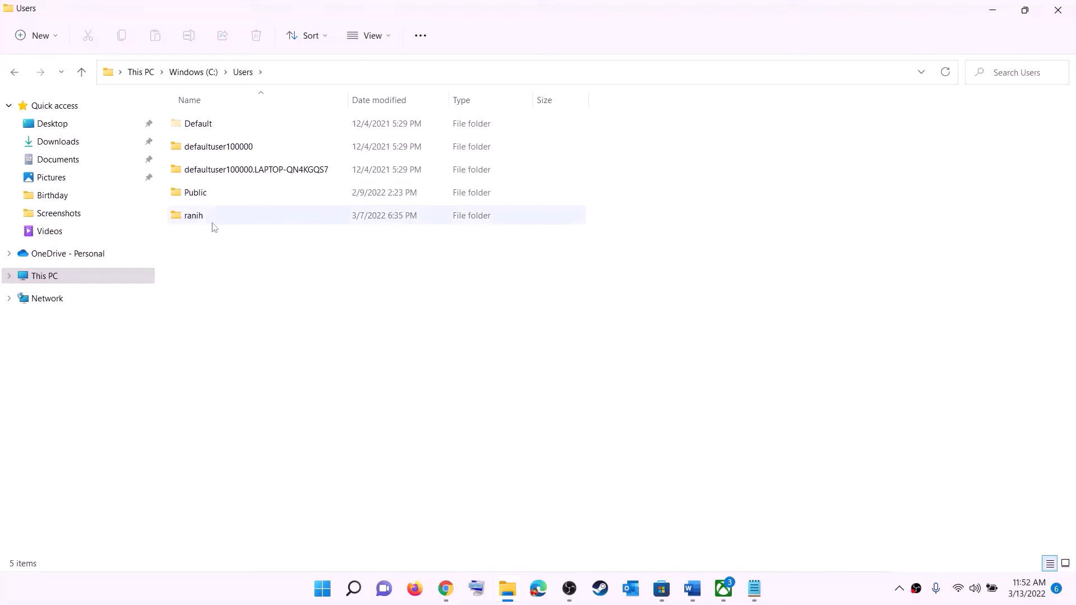
double_click(194, 216)
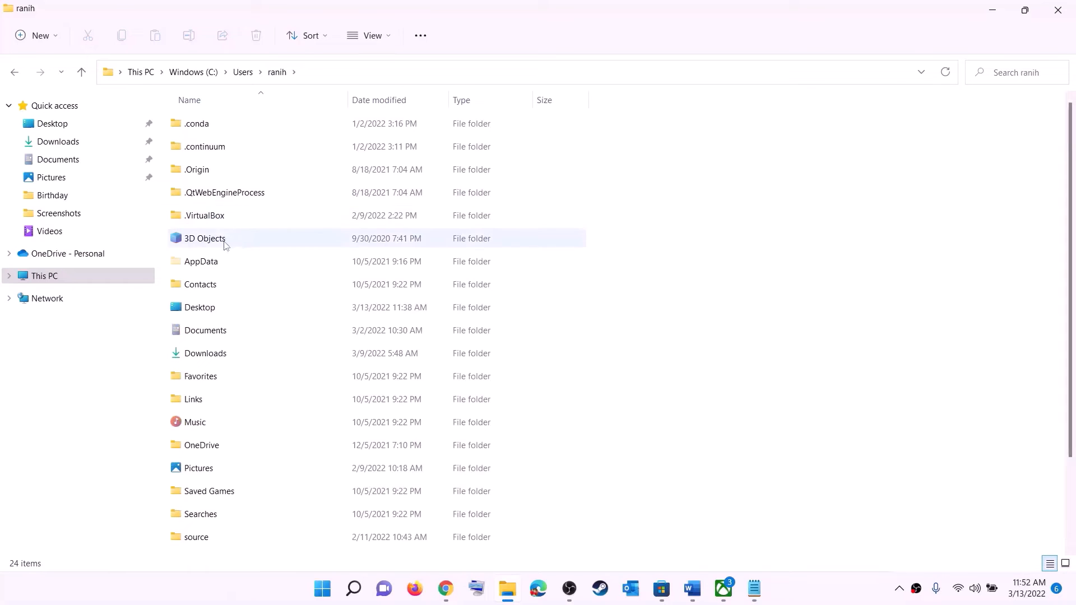
Check the view options for whether hidden items are shown, so that the AppData folder can be found.
click(196, 265)
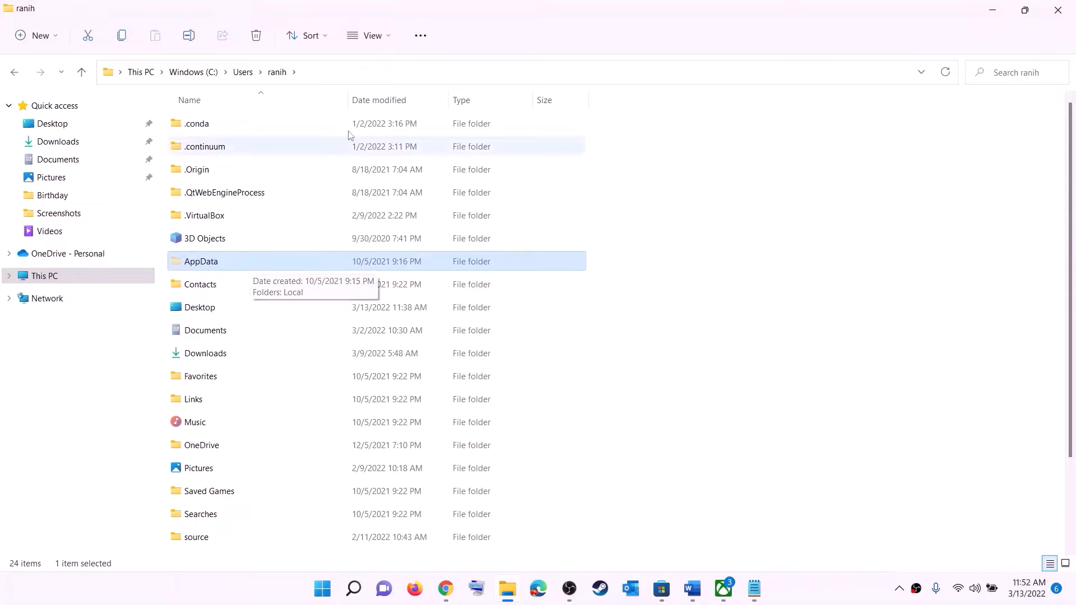
click(390, 35)
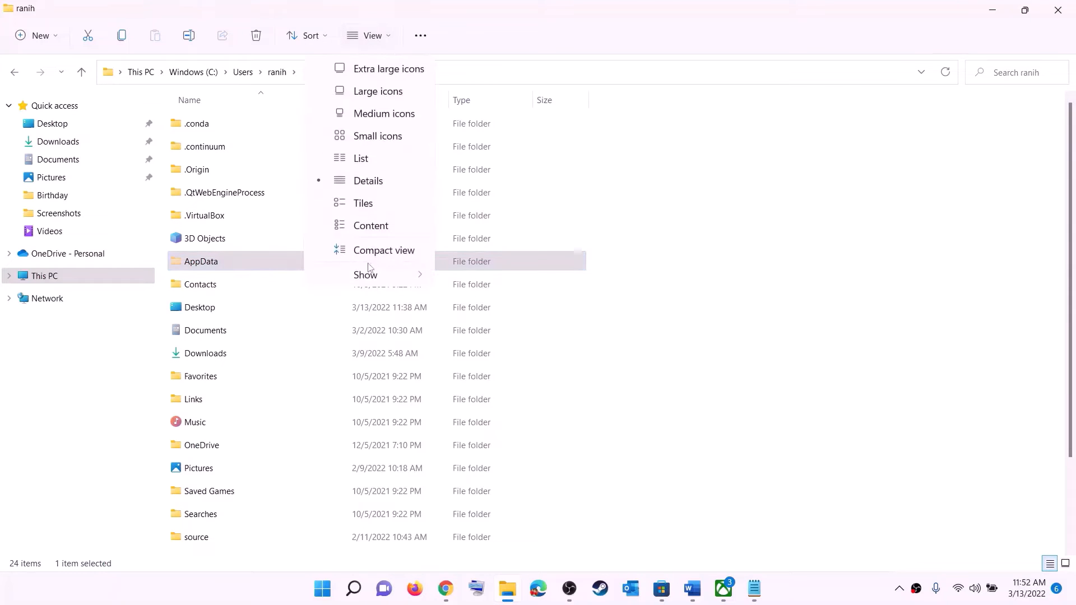
mouse_move(370, 275)
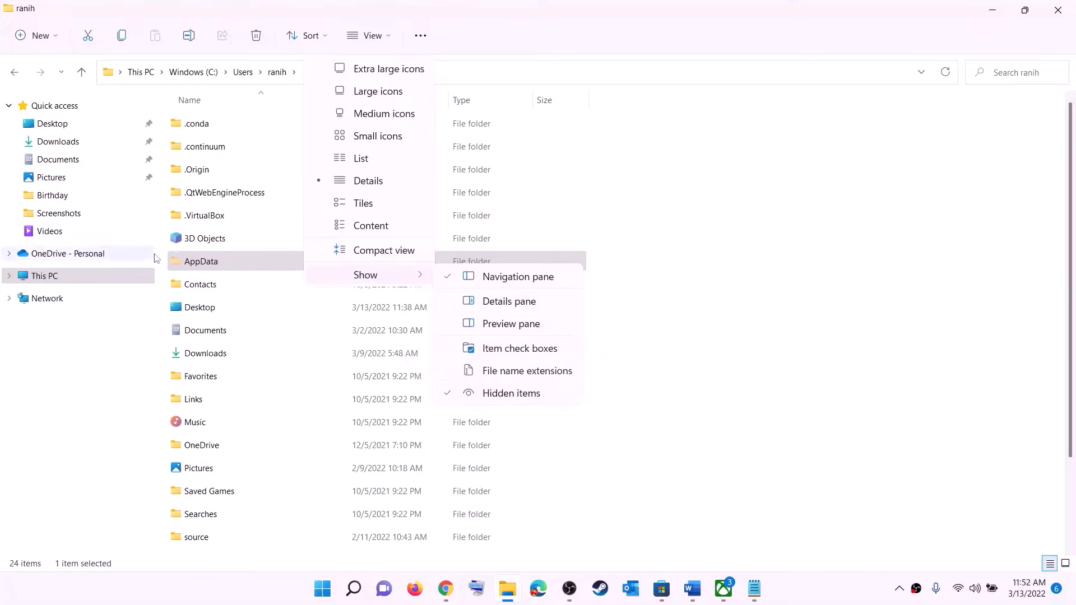
click(217, 266)
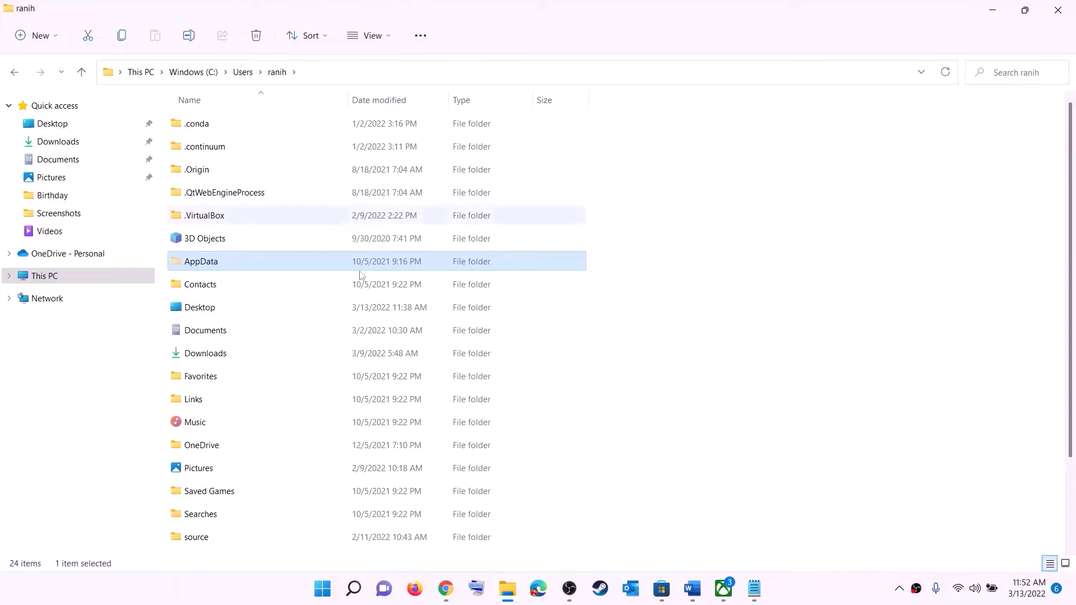
click(208, 266)
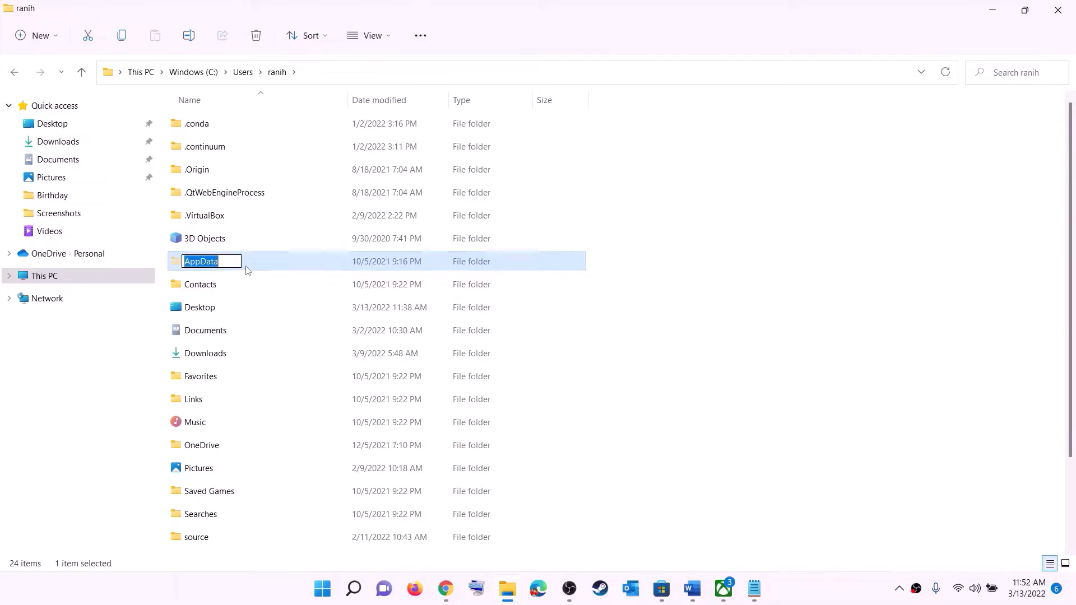
key(Escape)
Open the Packages folder inside AppData\Local of the user's profile.
double_click(244, 266)
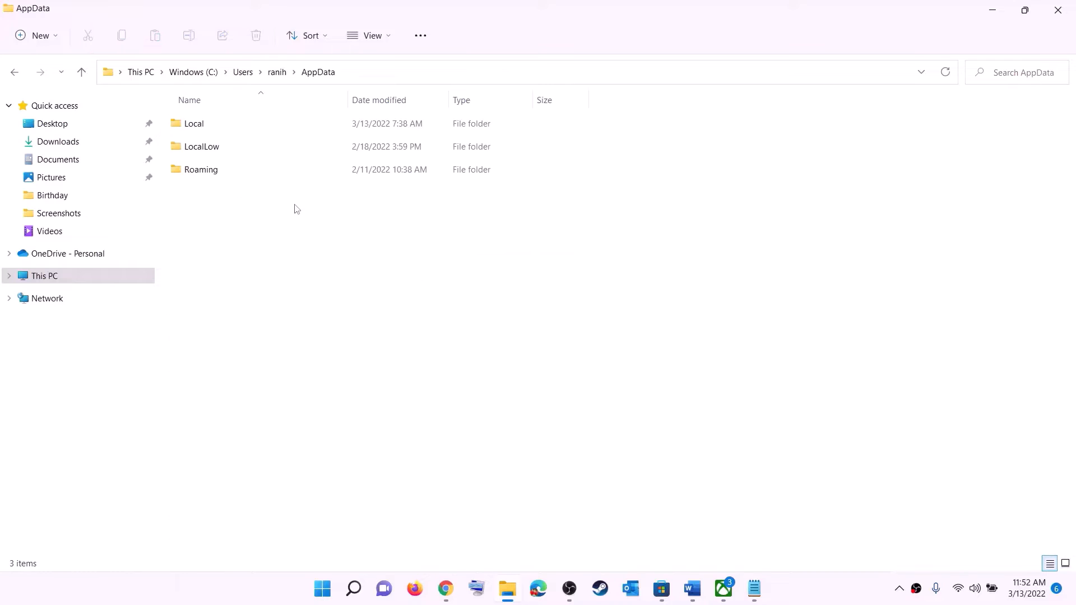
click(218, 124)
double_click(217, 123)
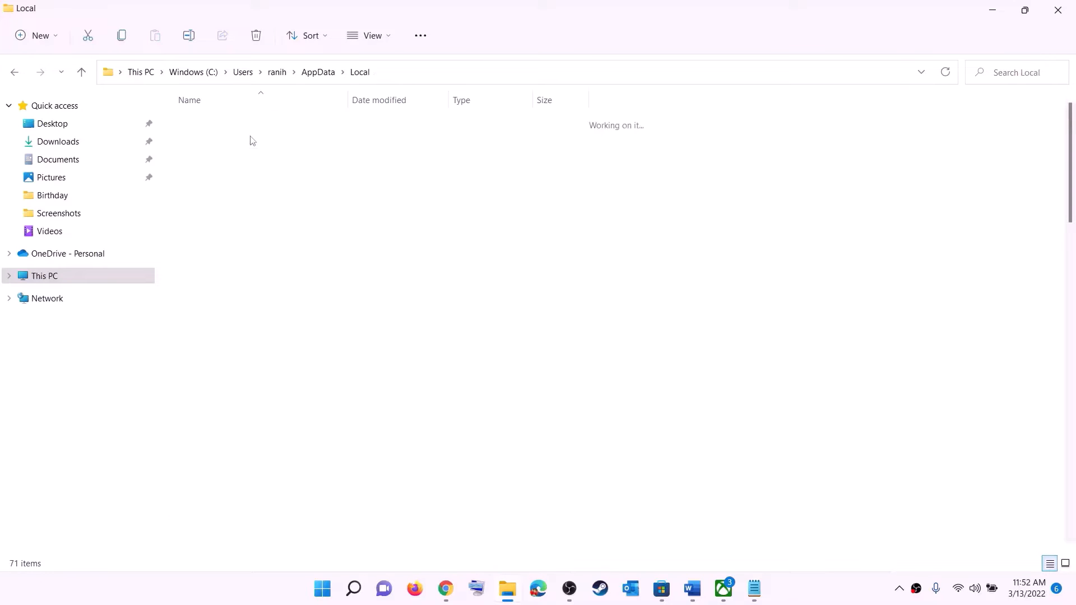
click(245, 268)
key(p)
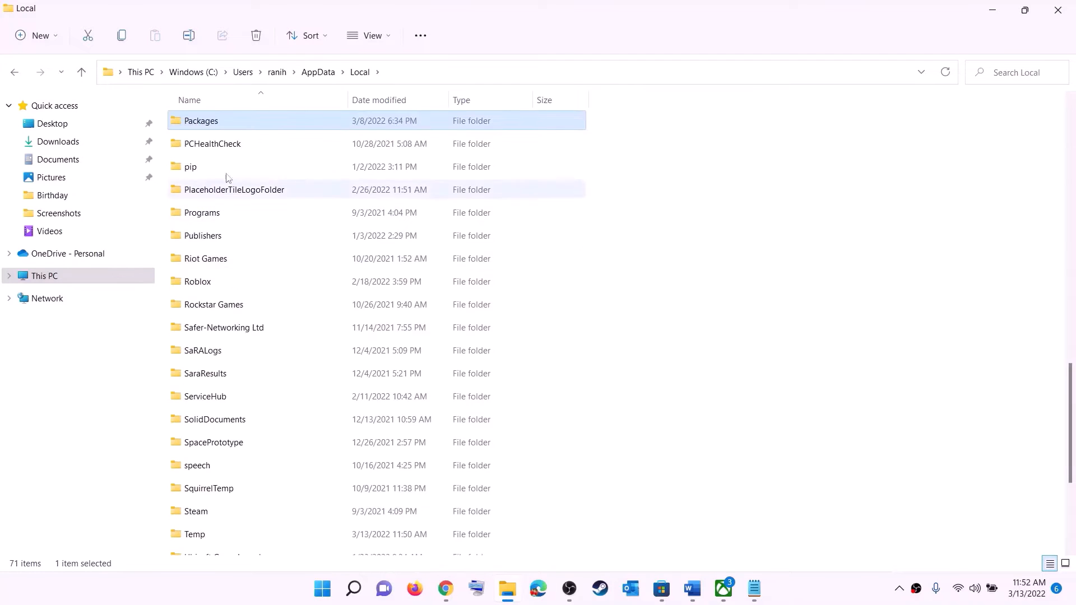
click(228, 124)
double_click(250, 119)
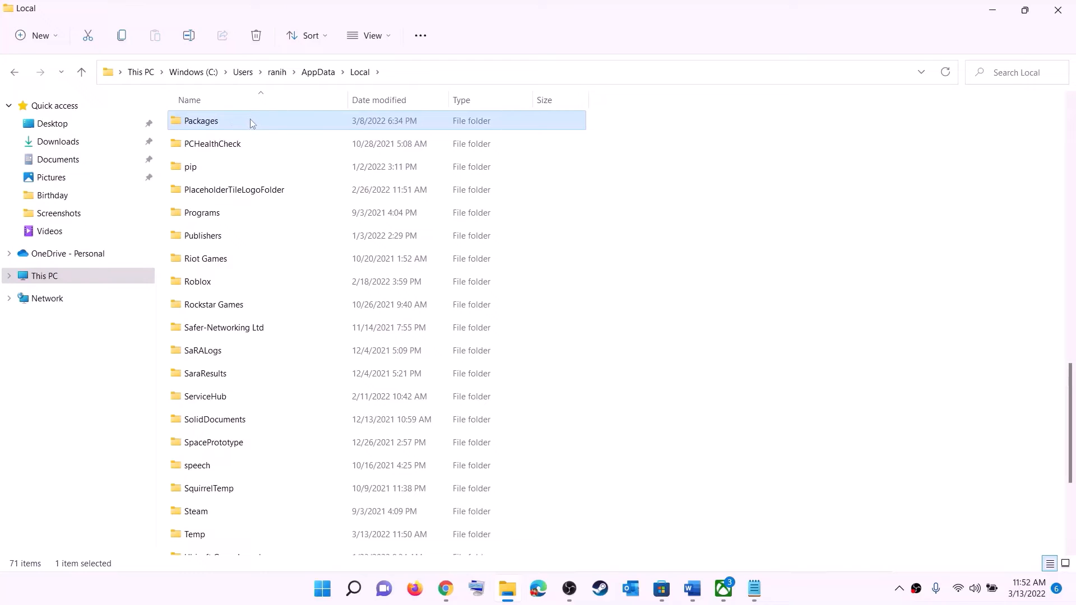
Find the Microsoft.WindowsStore_8wekyb3d8bbwe folder within Packages and open it.
scroll(318, 362, down, 12)
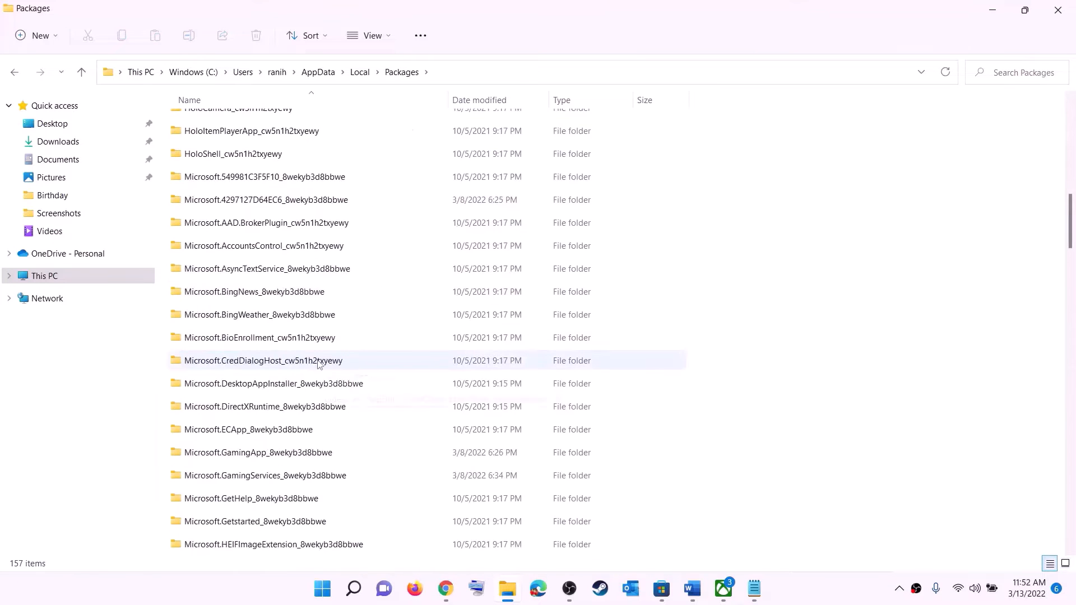
scroll(318, 365, down, 15)
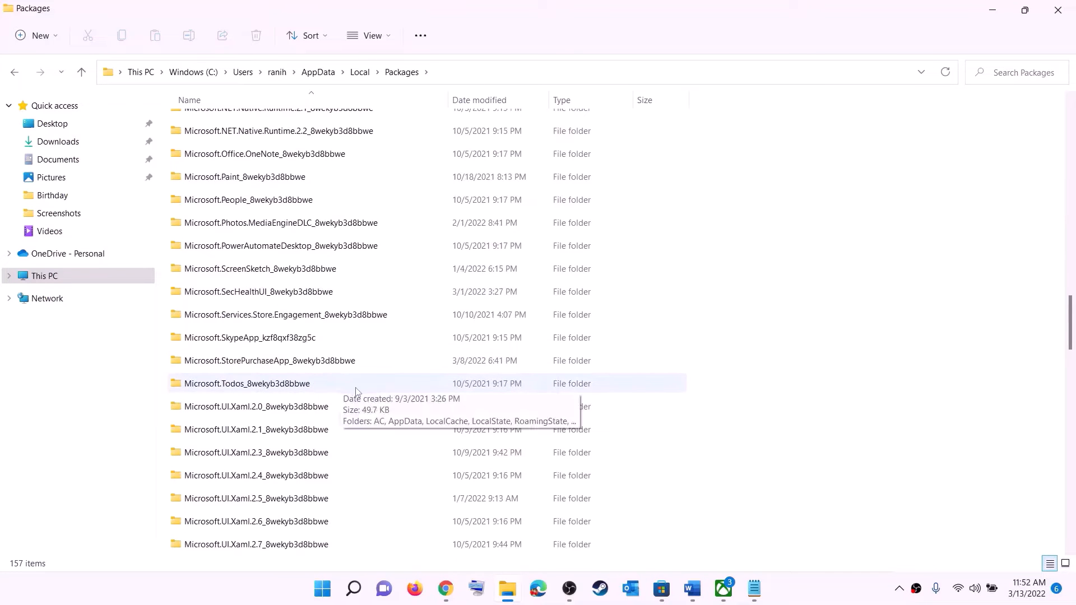
scroll(374, 396, down, 6)
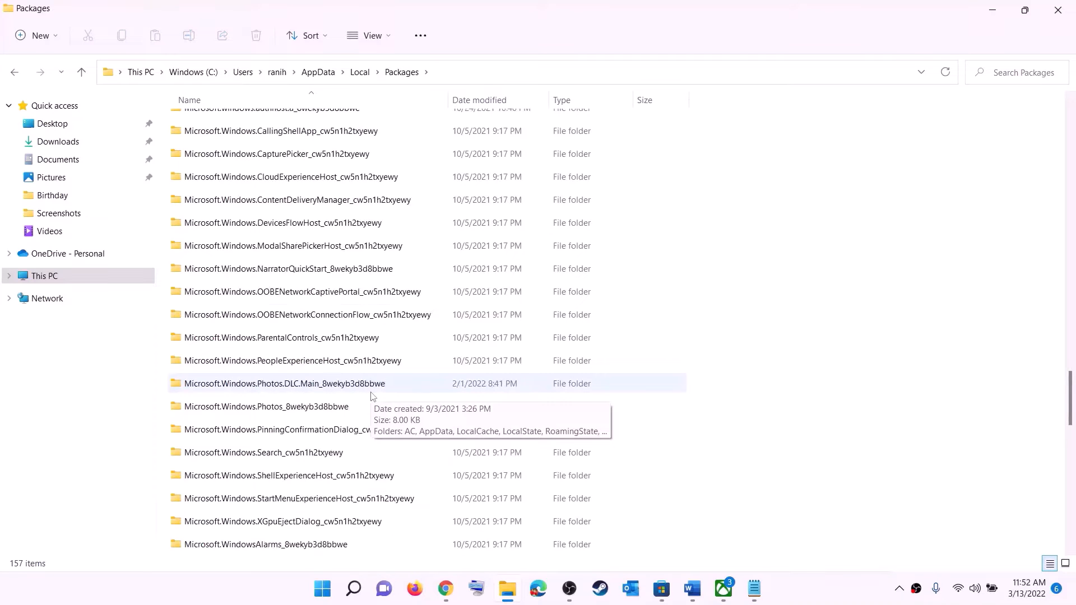
click(243, 455)
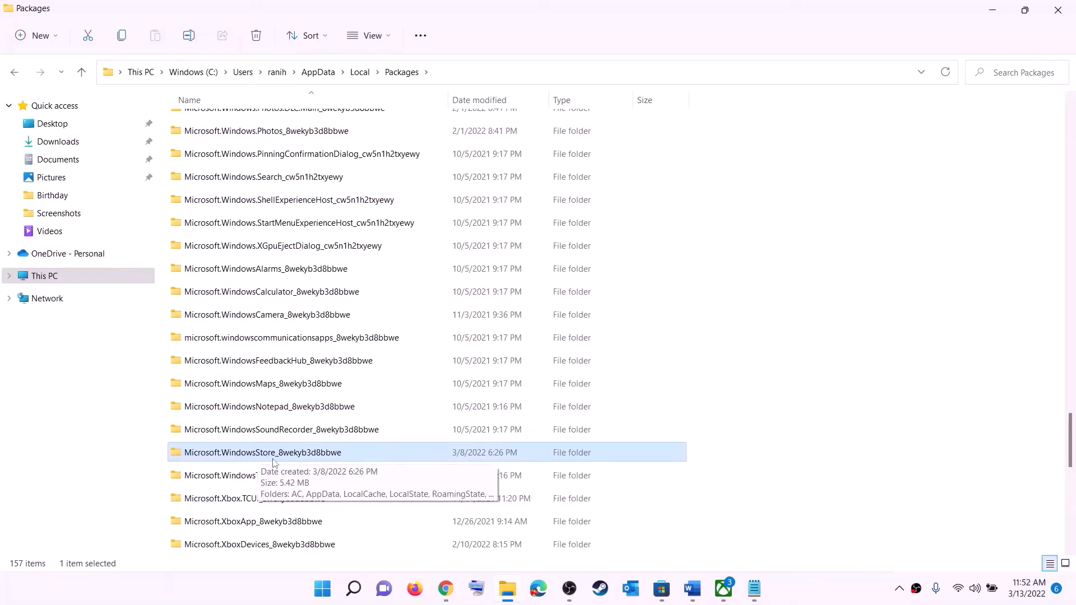
click(302, 459)
click(395, 457)
click(304, 452)
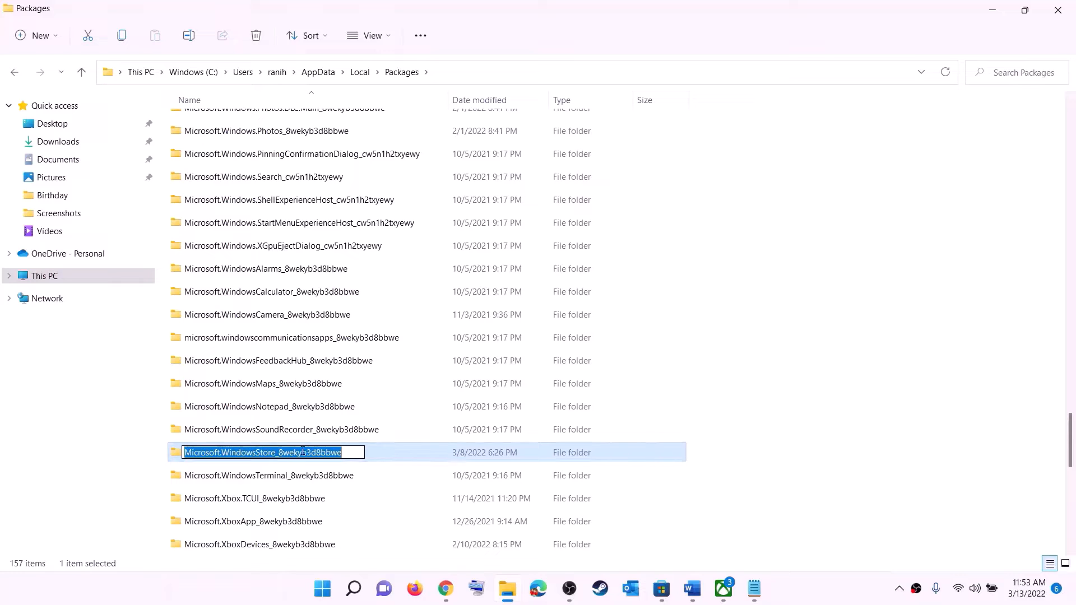
double_click(379, 454)
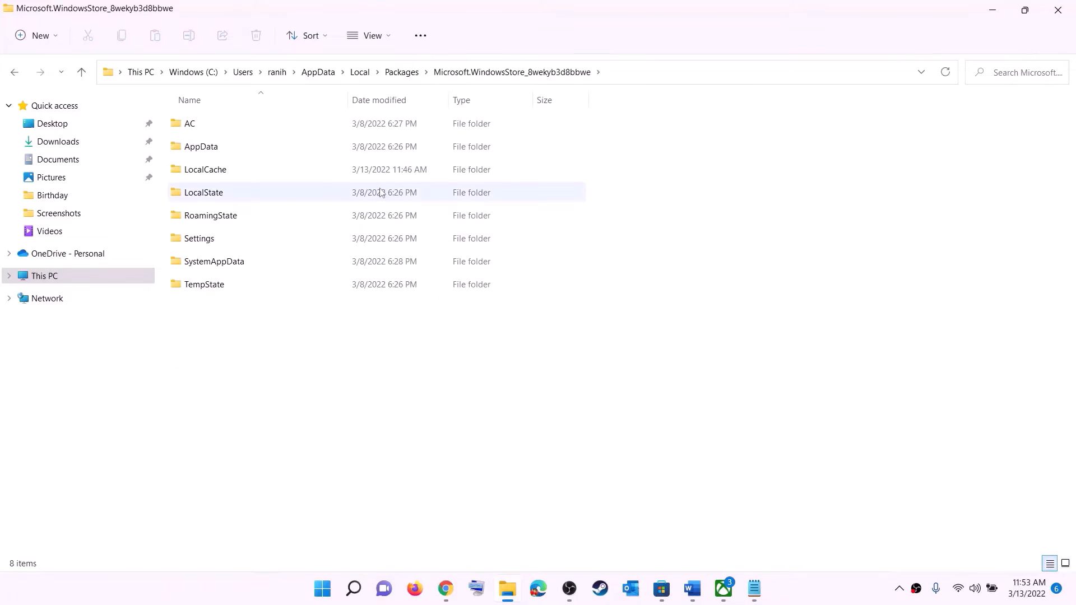
Delete the LocalCache folder from the Microsoft.WindowsStore_8wekyb3d8bbwe folder.
click(205, 176)
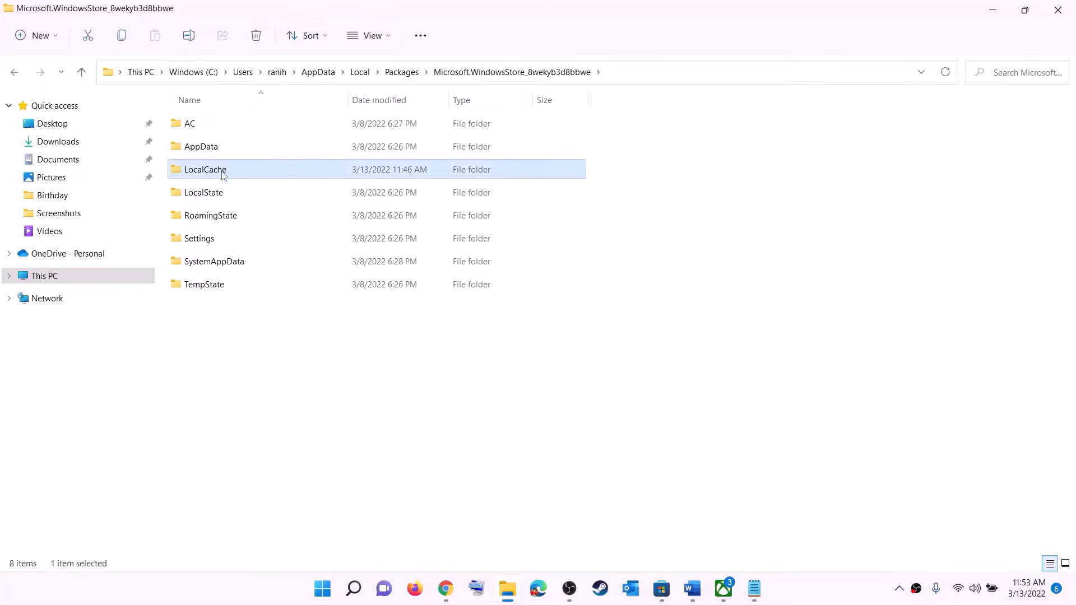
right_click(227, 176)
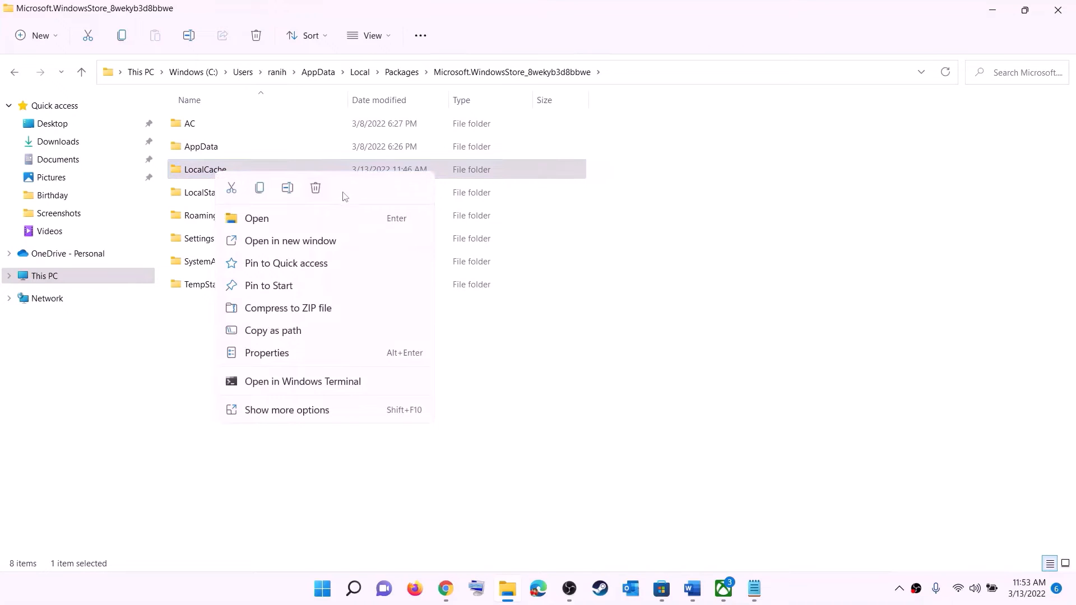
click(316, 189)
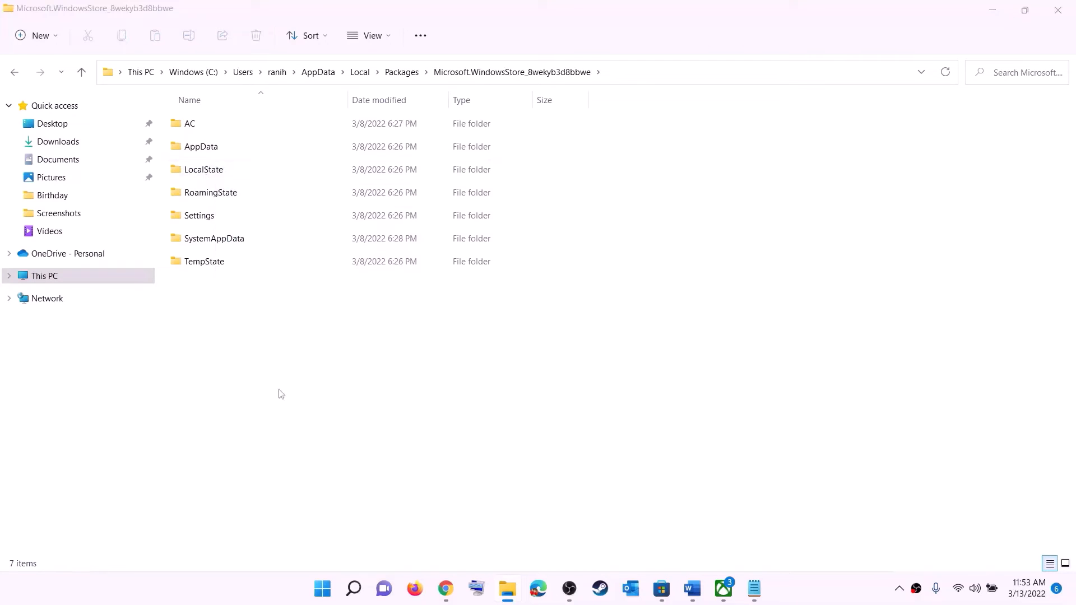
Check the Start menu's power options for restarting the computer.
click(334, 590)
click(712, 540)
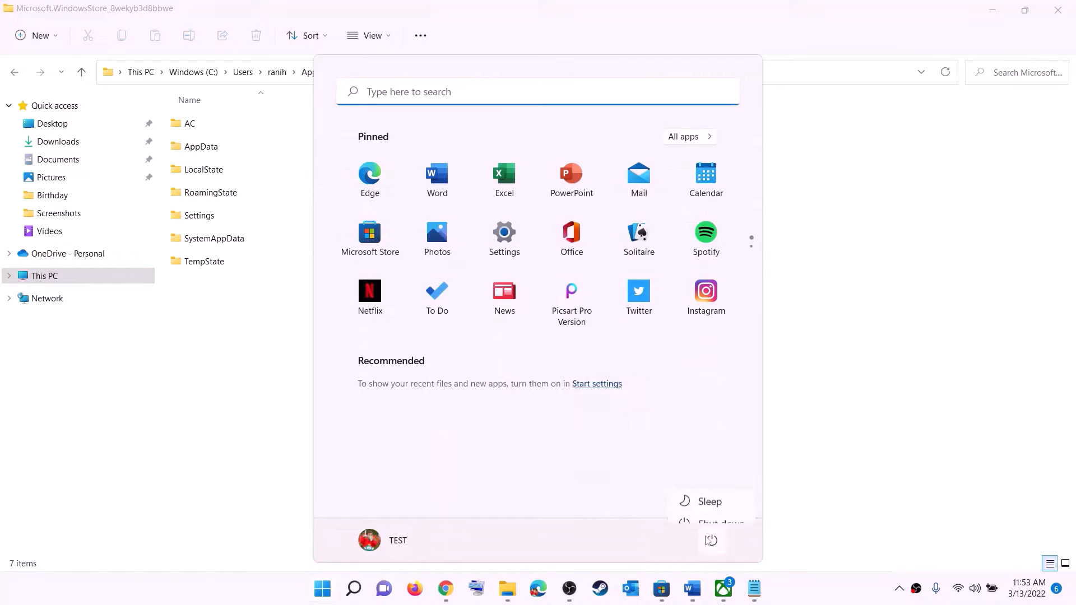
click(869, 433)
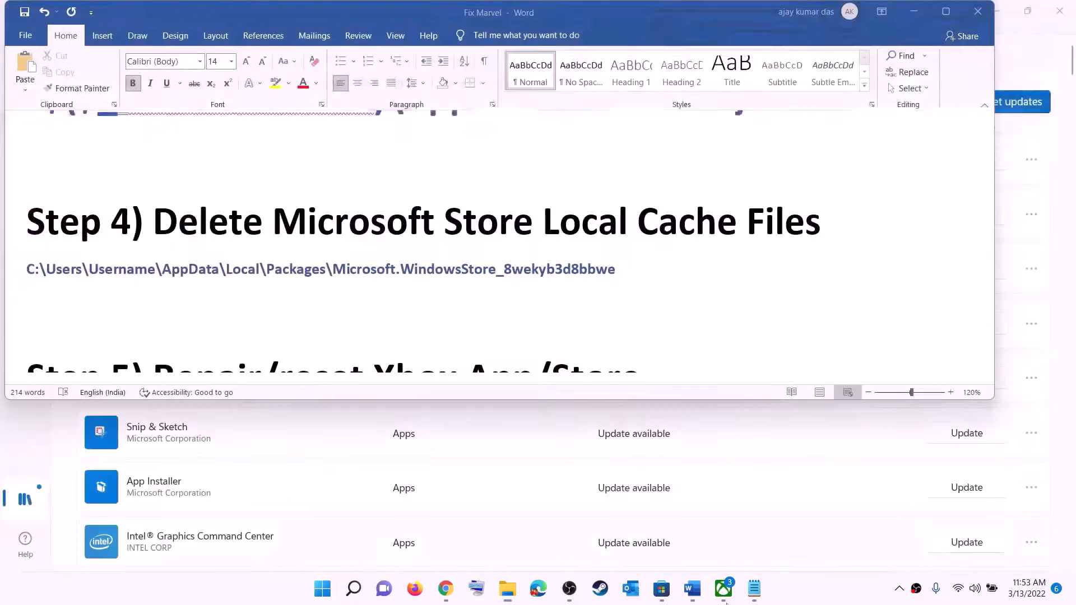
Switch to the Fix Marvel notes in Word and highlight the Step 5 heading about repairing or resetting the Xbox App/Store.
click(374, 297)
scroll(327, 314, down, 4)
scroll(336, 281, up, 2)
scroll(338, 278, up, 1)
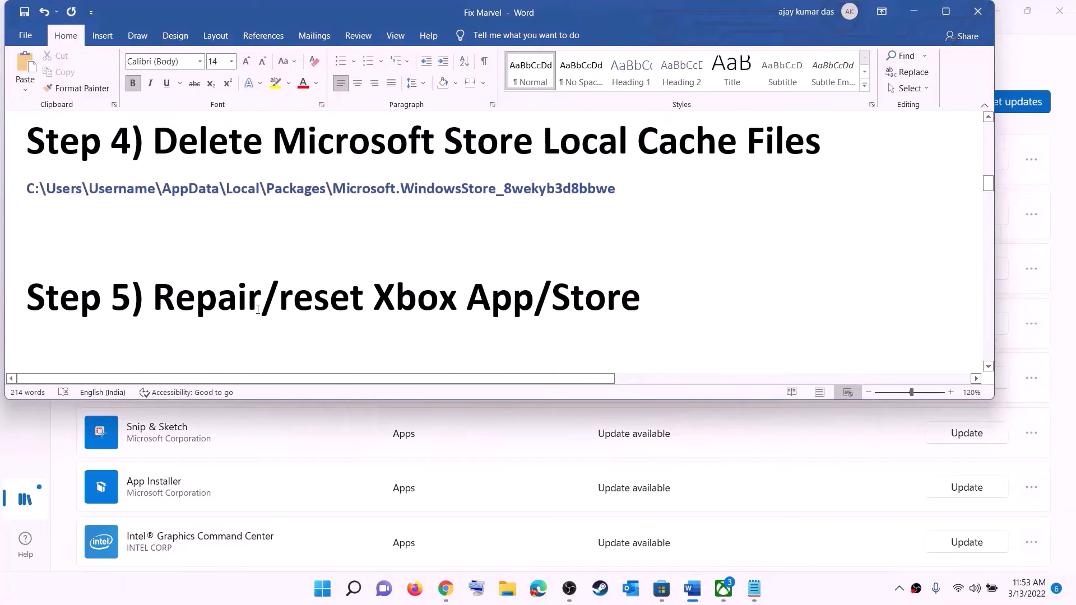
drag(262, 297, 664, 300)
Search Windows for xbox and open the app settings of the Xbox app.
click(324, 591)
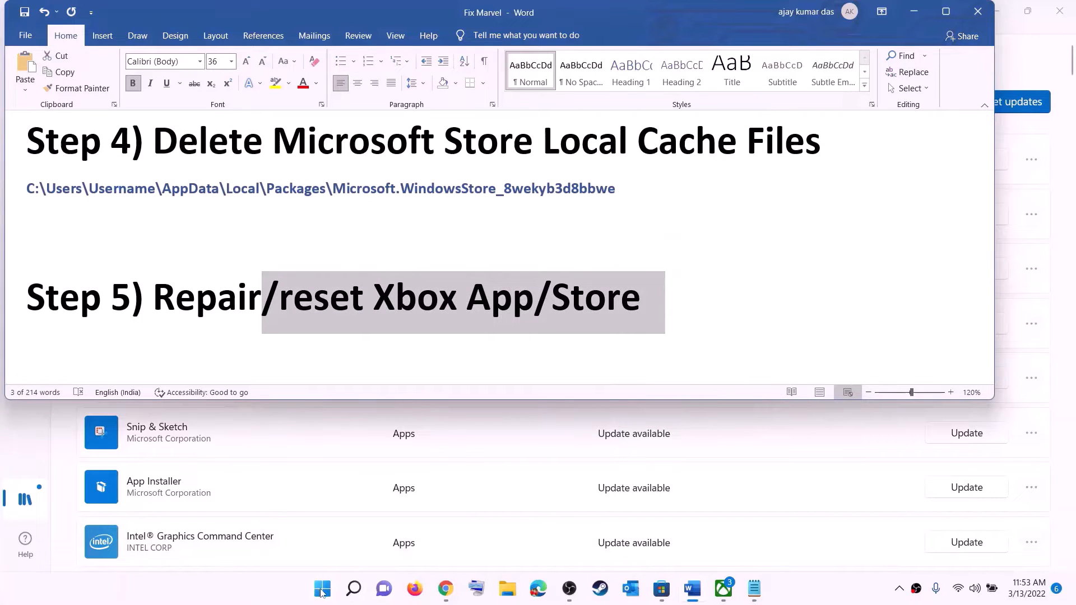
text(xbox)
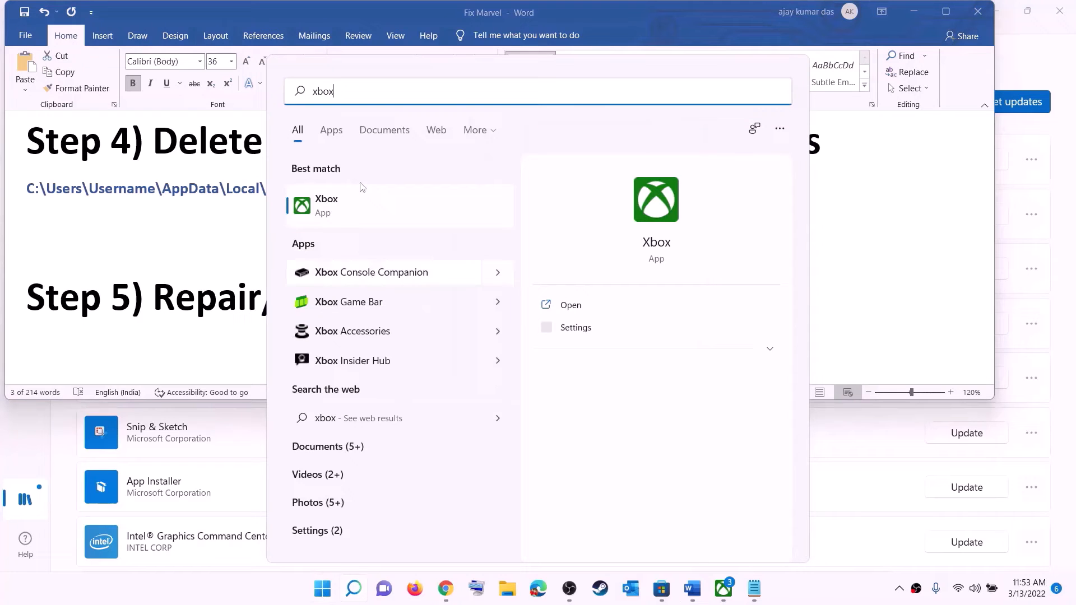
right_click(335, 205)
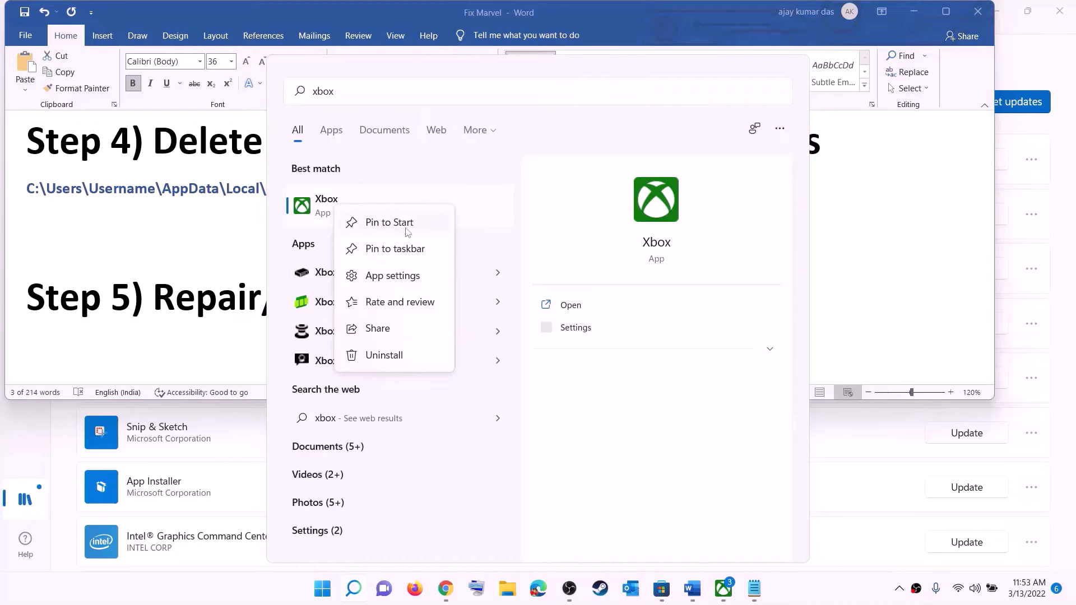
click(401, 280)
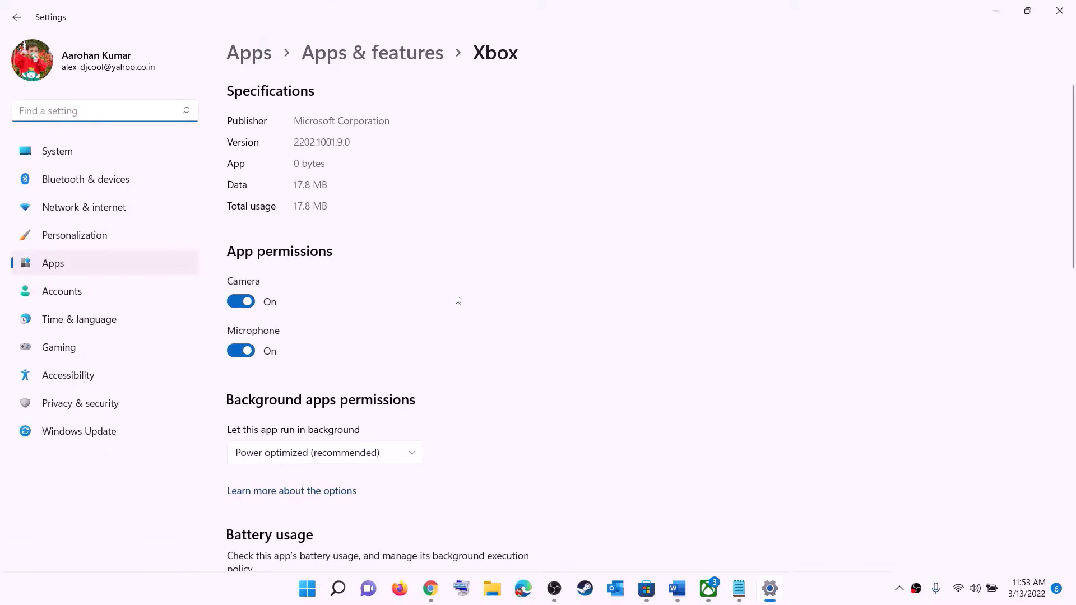
Repair the Xbox app and reset it, confirming the deletion of its data.
scroll(458, 299, down, 10)
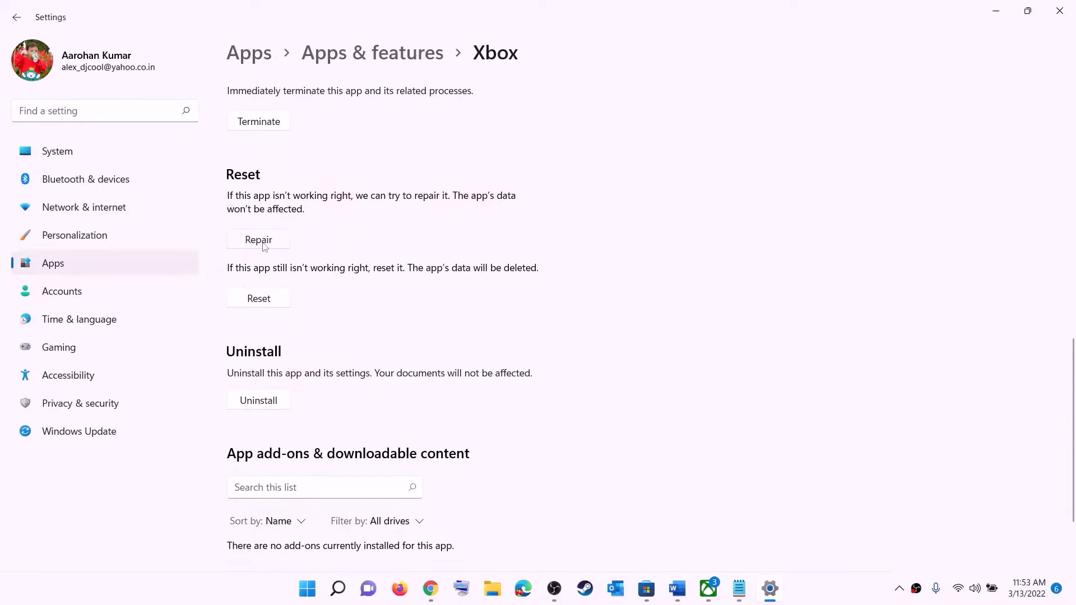
click(263, 242)
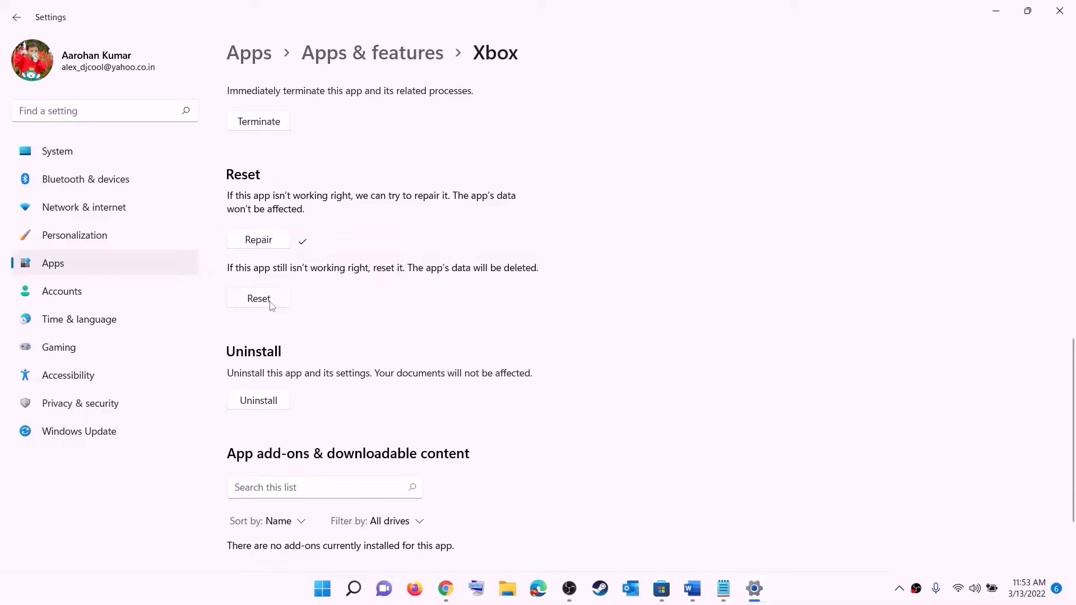
click(257, 299)
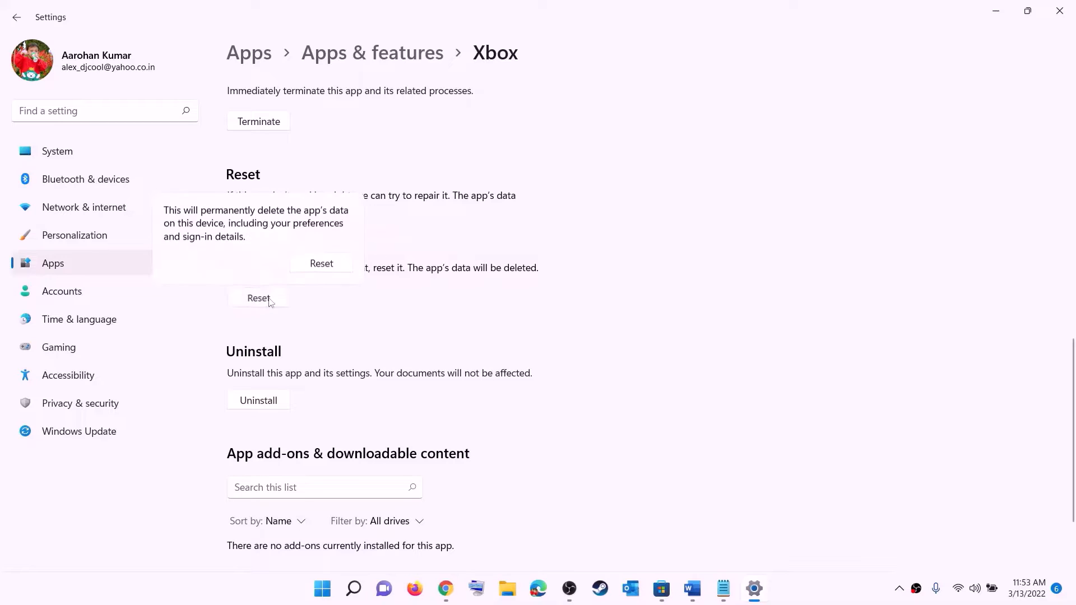
click(330, 268)
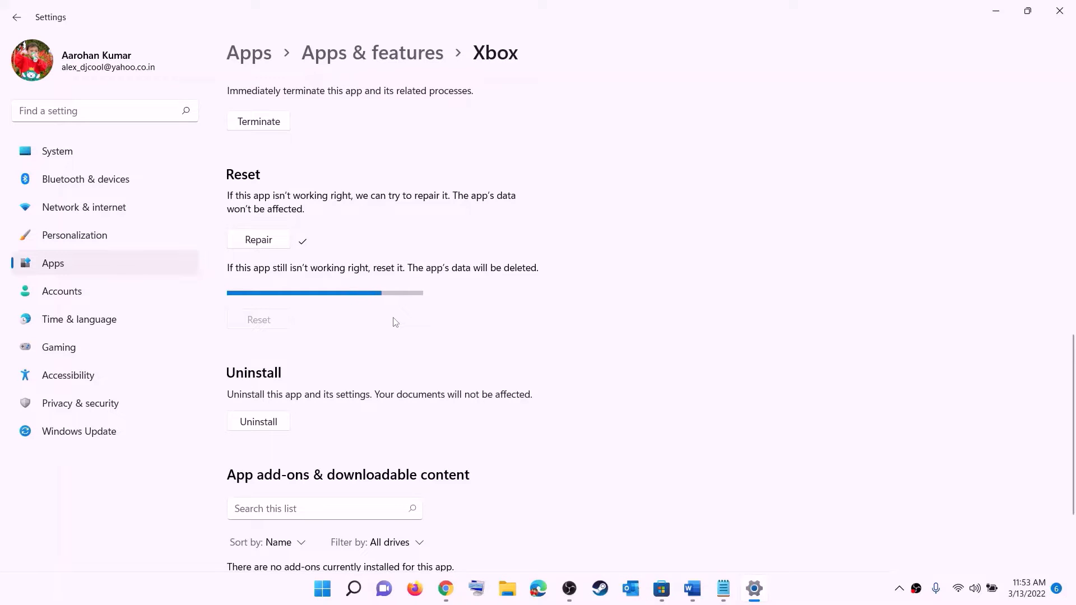
Search Windows for store and open the app settings of Microsoft Store.
click(321, 595)
text(store)
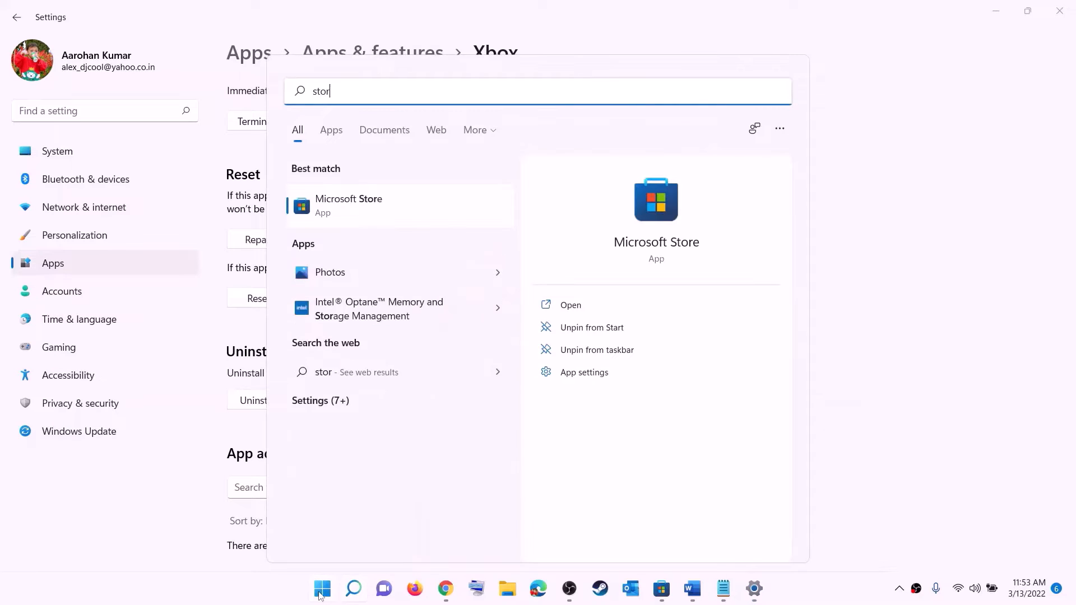
right_click(356, 218)
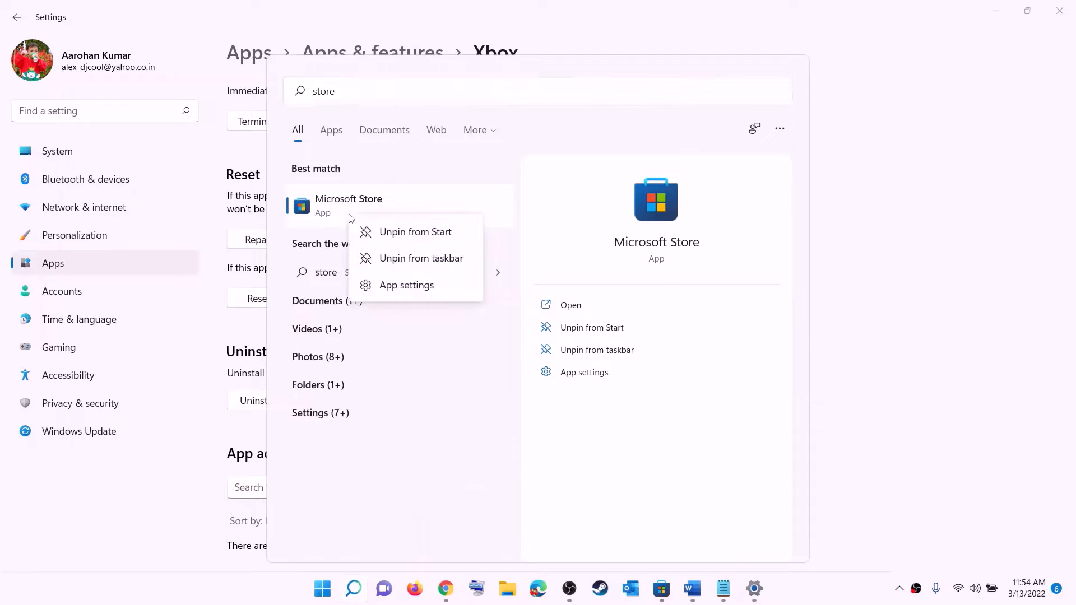
click(419, 292)
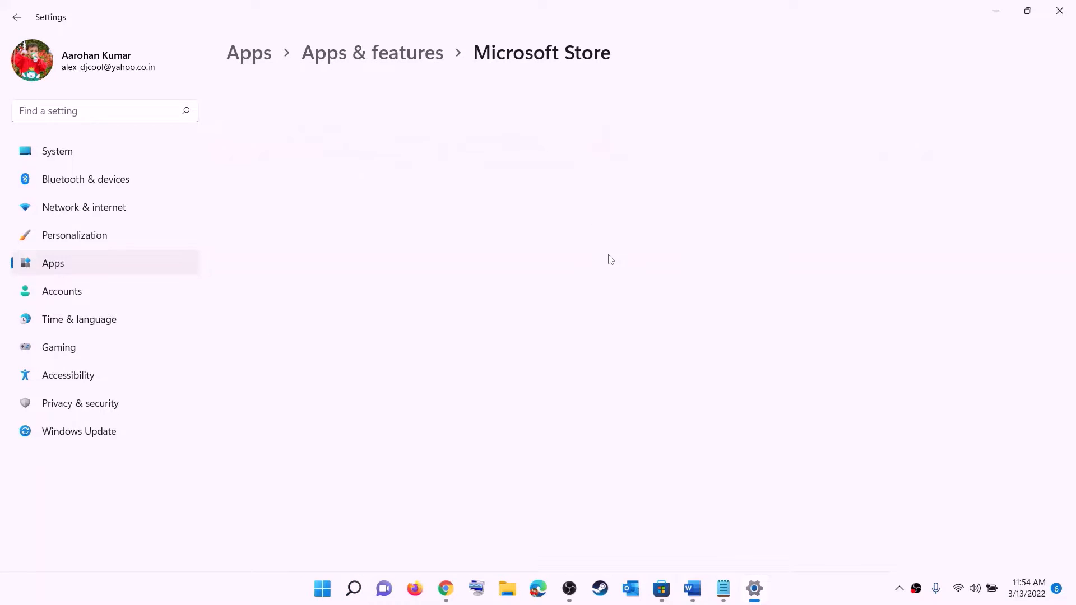
Repair the Microsoft Store app and reset it, confirming the deletion of its data.
scroll(328, 371, down, 10)
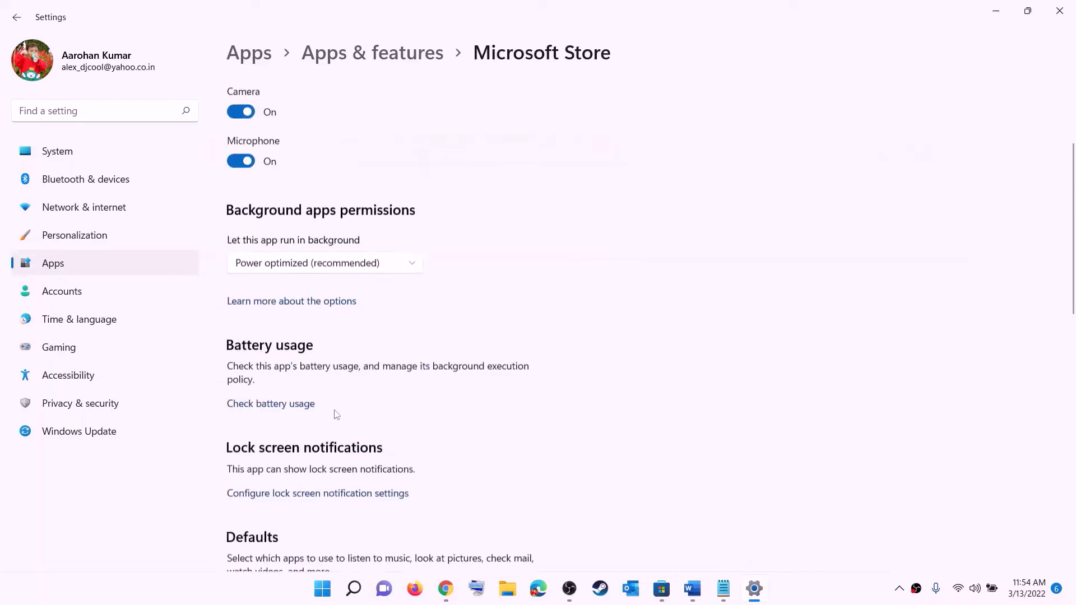
click(263, 404)
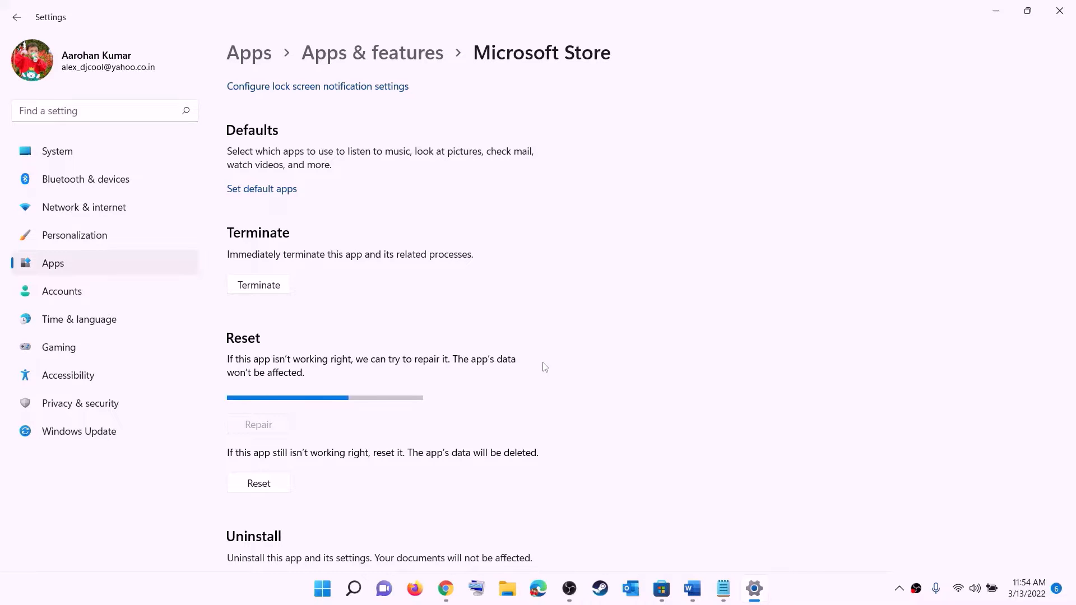
click(268, 487)
click(318, 450)
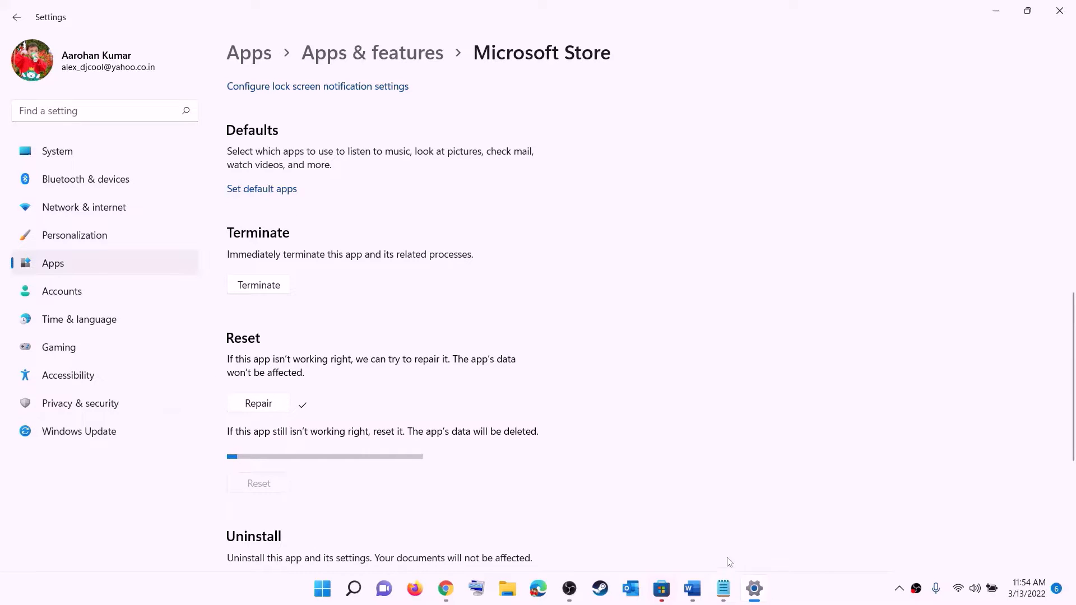
Switch to the Word notes and read Step 6 about updating the Xbox App/Store from the store library.
click(693, 594)
scroll(196, 295, down, 3)
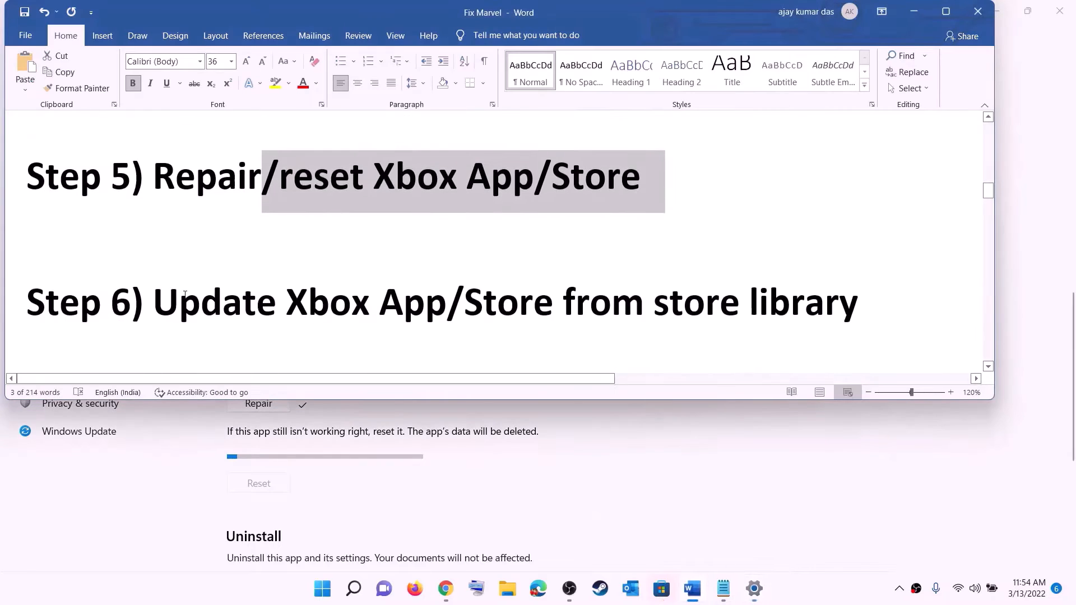
drag(196, 296, 563, 296)
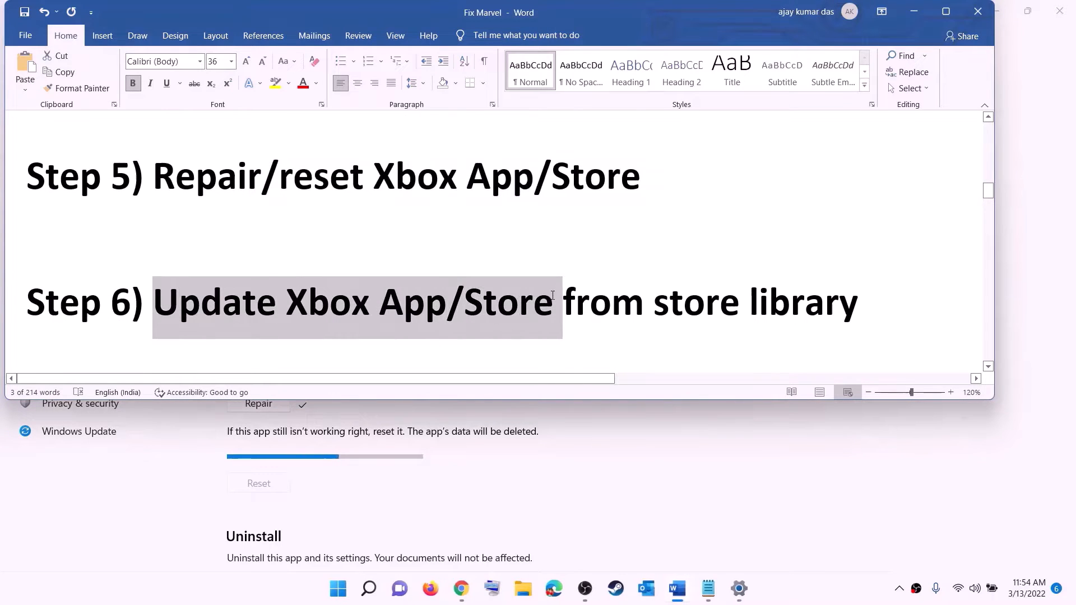
click(721, 302)
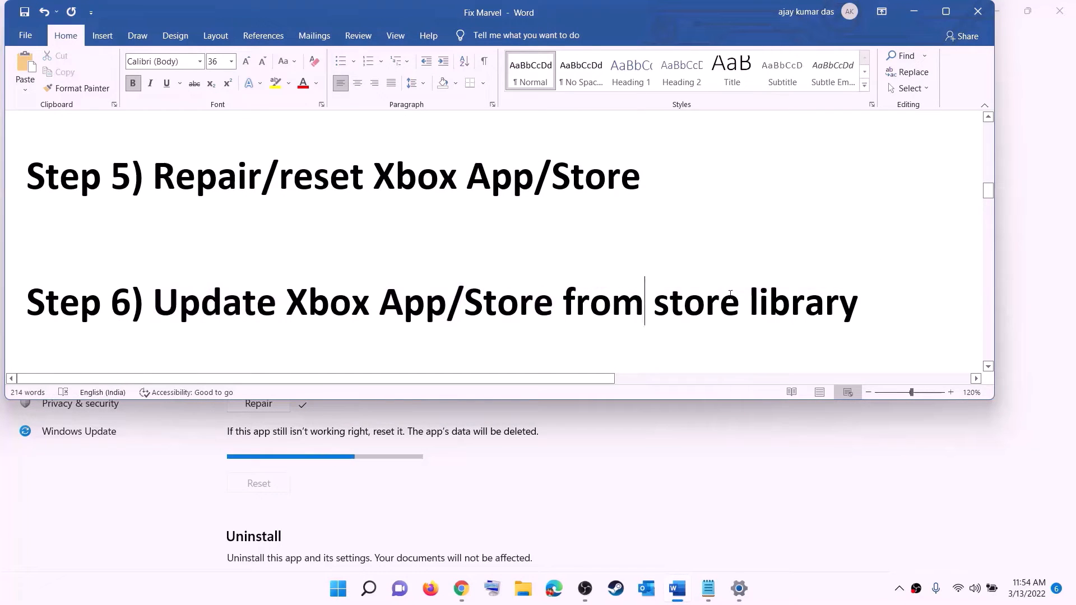
drag(647, 303, 856, 290)
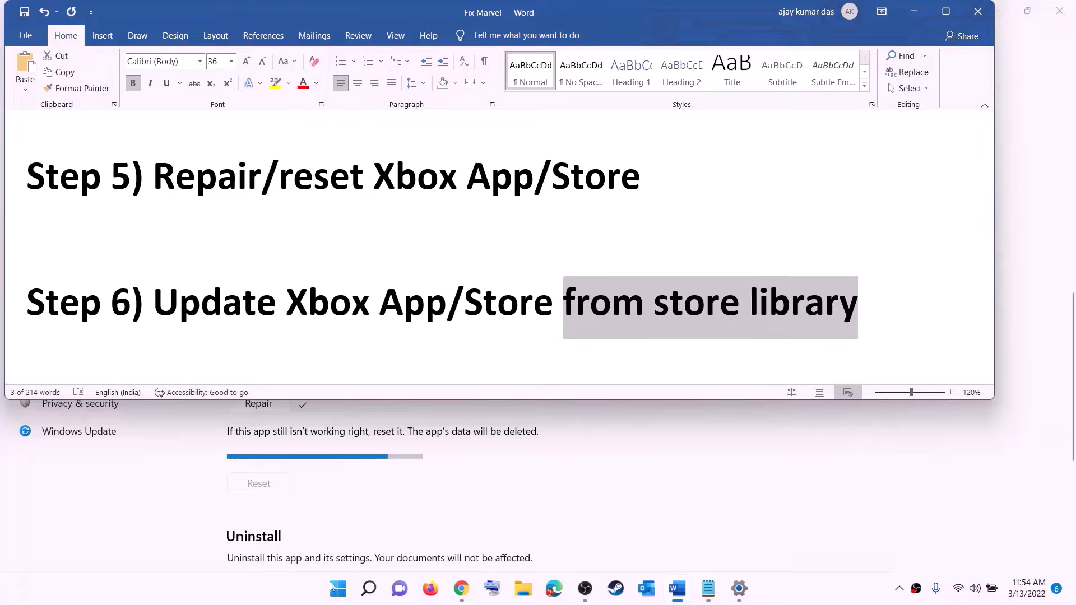
Open Microsoft Store and check its Library page for available app updates.
click(338, 589)
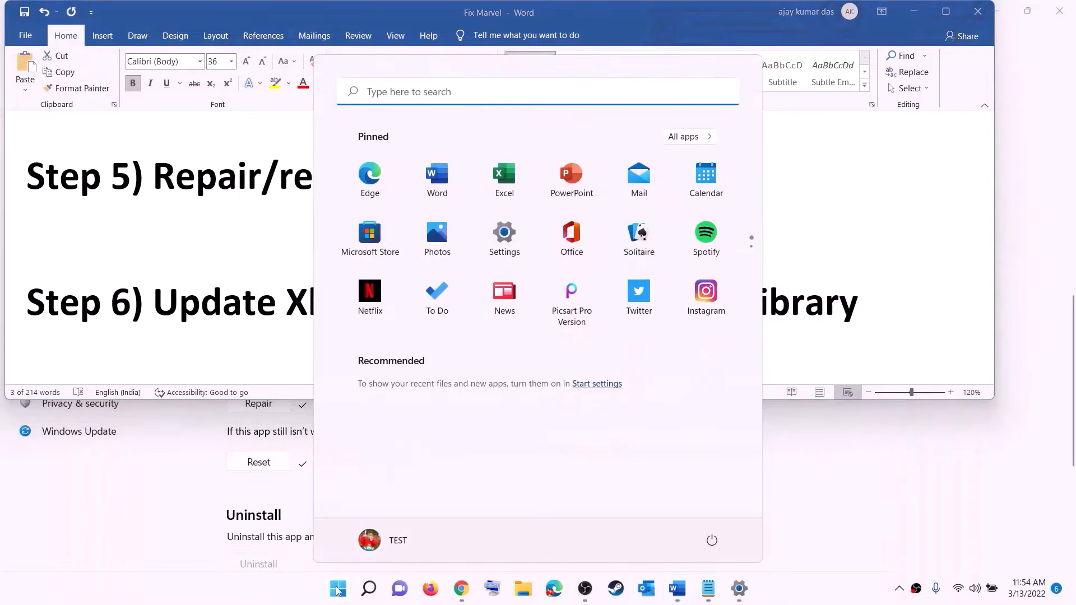
text(store)
key(Return)
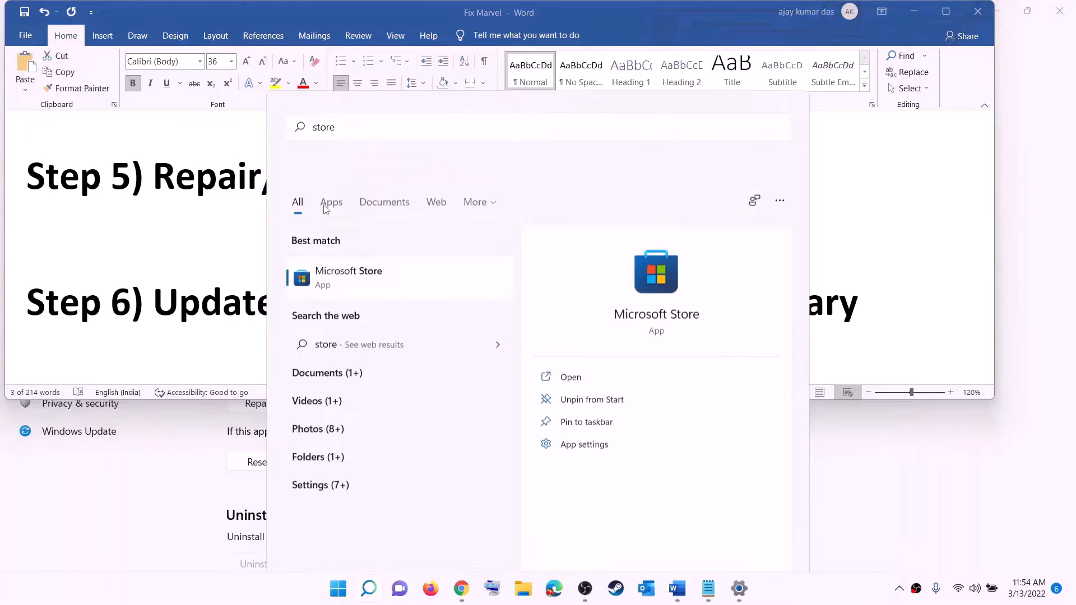
click(729, 12)
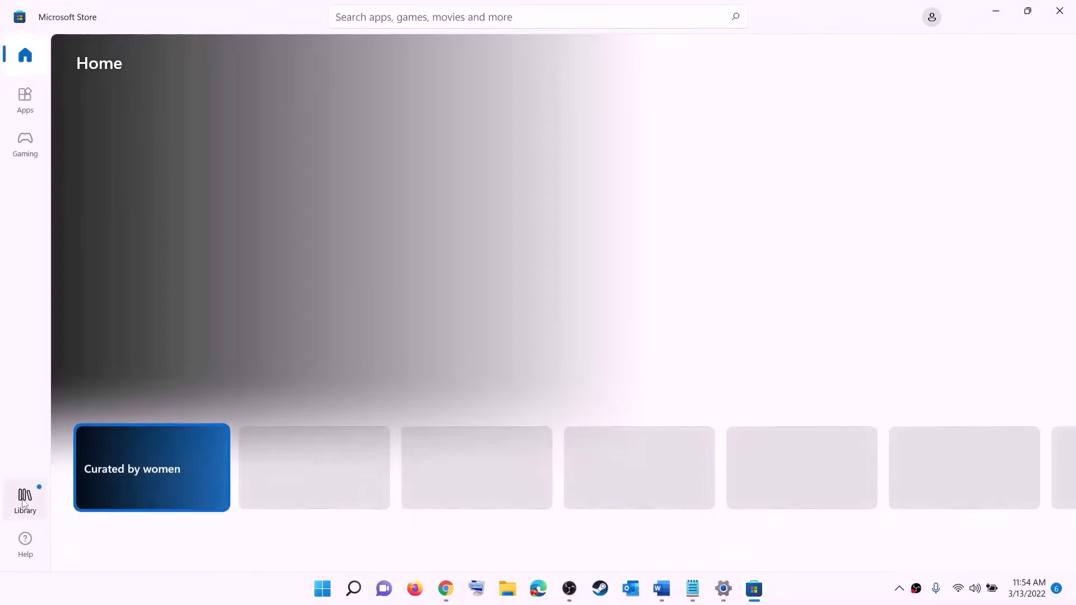
click(26, 509)
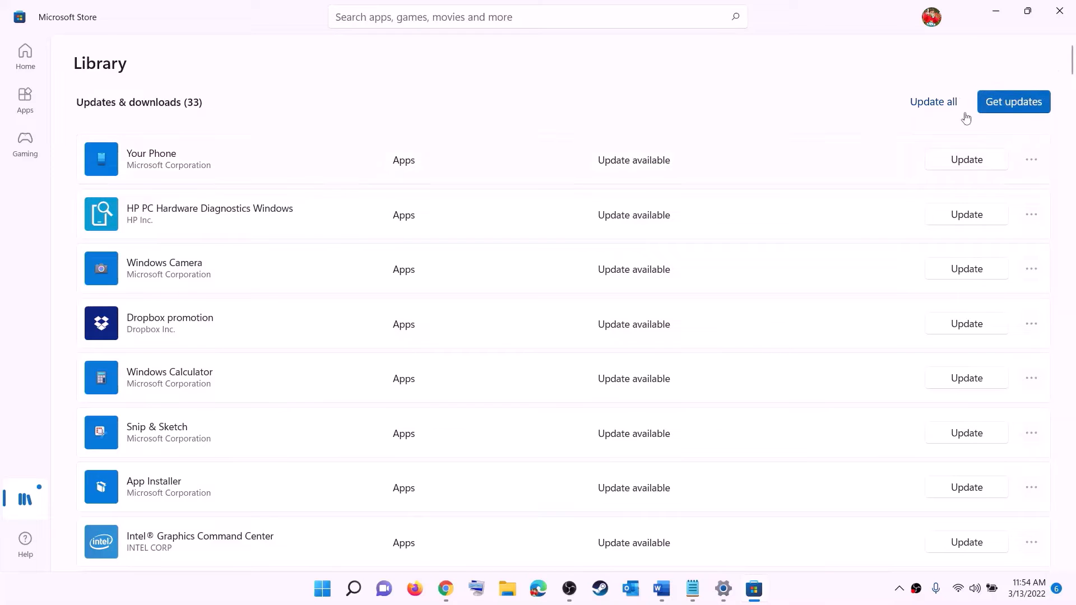
click(996, 12)
Copy the Xbox Identity Provider link under Step 7 of the Word notes and open it in Chrome.
scroll(257, 302, down, 3)
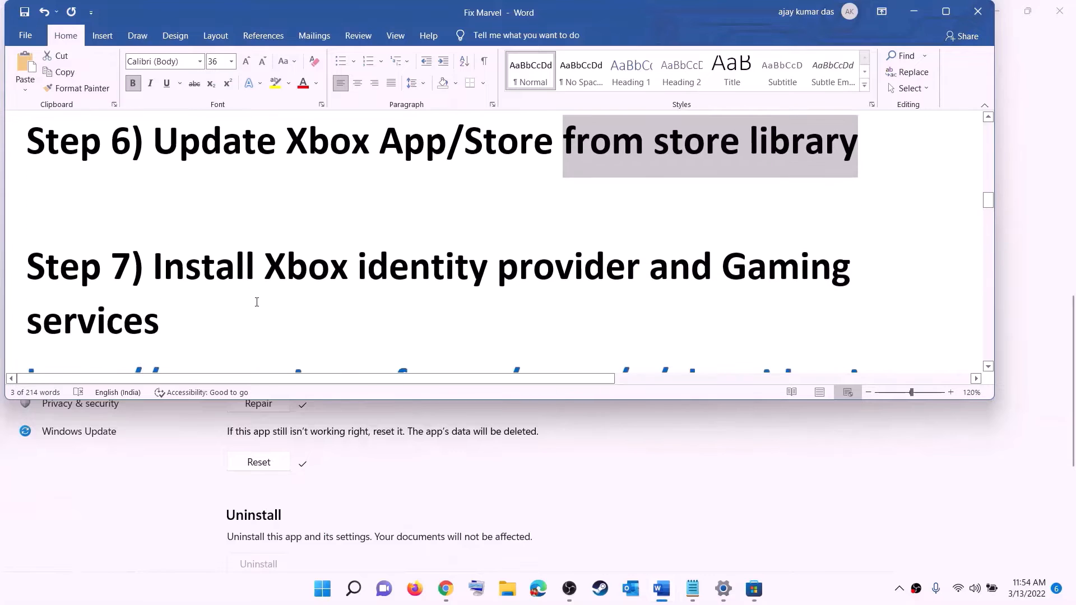
drag(265, 267, 428, 264)
drag(509, 267, 28, 182)
scroll(204, 302, down, 5)
right_click(185, 225)
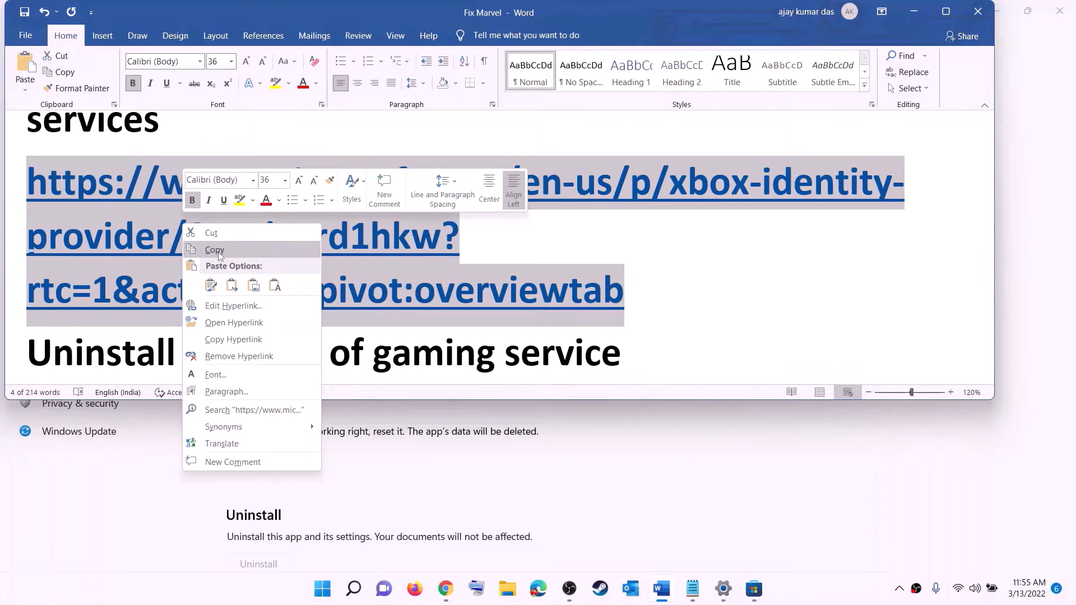
click(218, 247)
click(455, 591)
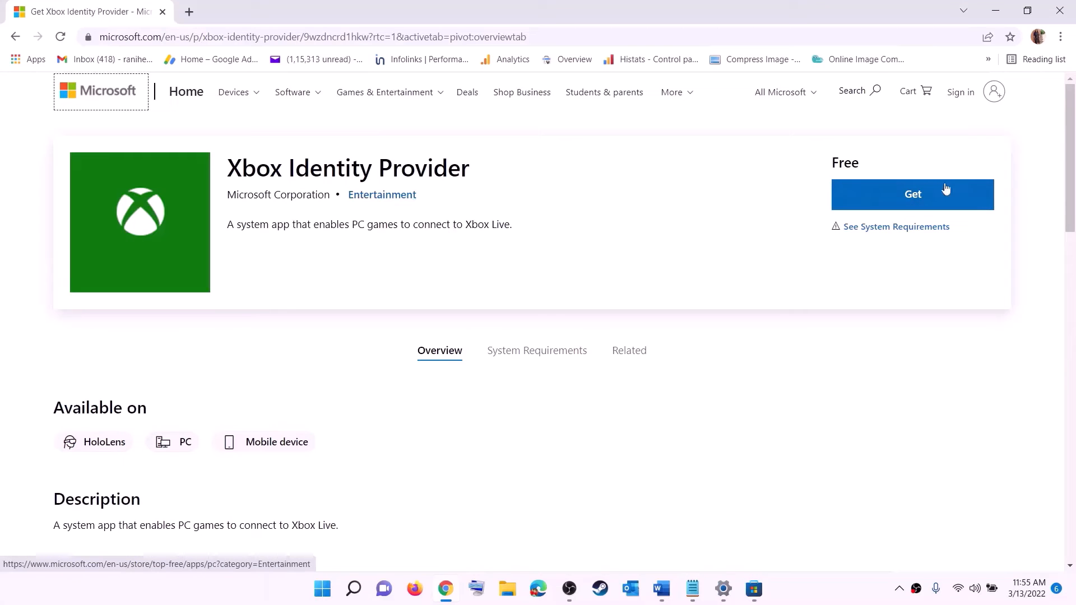
Get Xbox Identity Provider from its web page, allowing the listing to open in Microsoft Store.
click(892, 193)
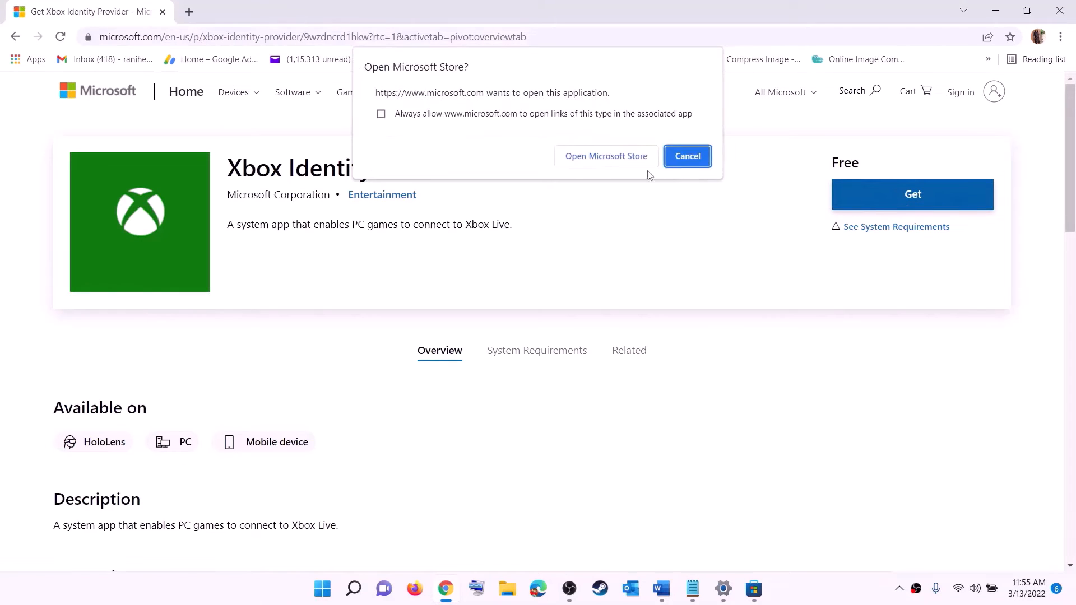
click(598, 162)
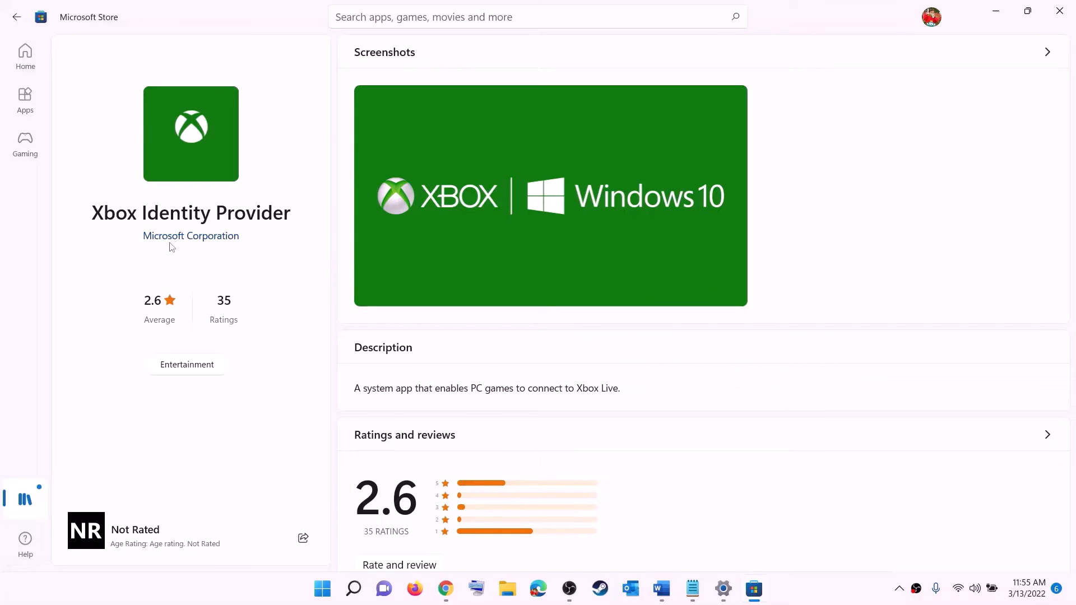
drag(100, 217, 292, 214)
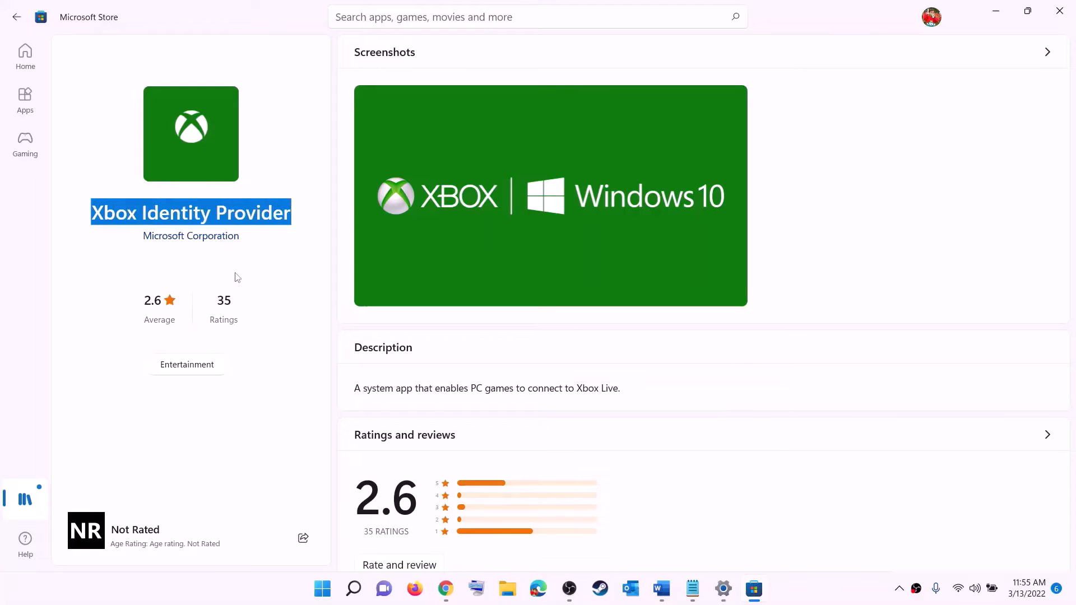
click(193, 272)
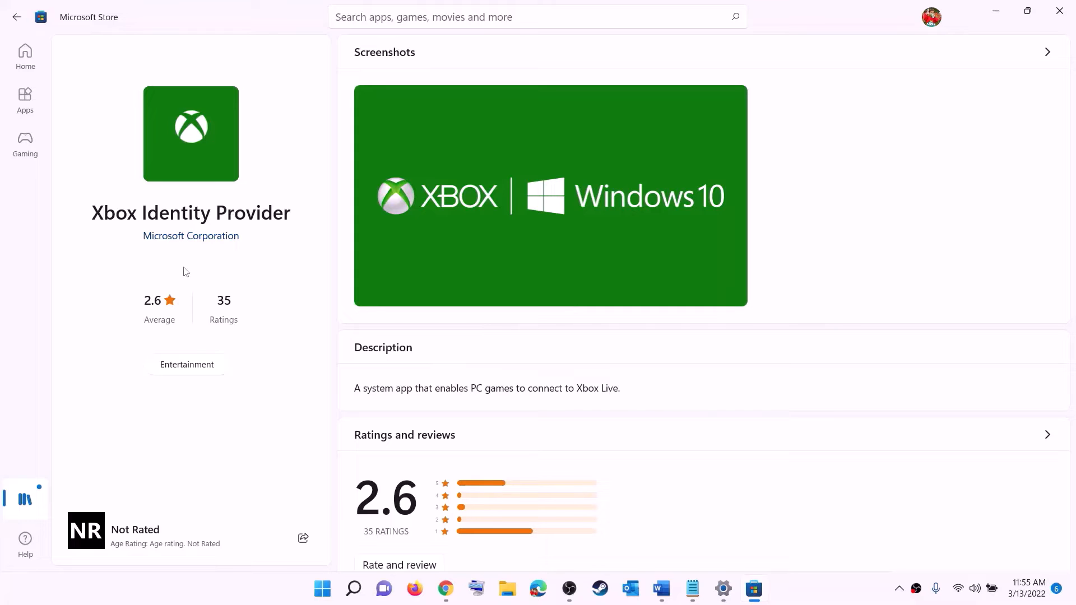
Copy the get-appxpackage Microsoft.GamingServices removal command under "Uninstall remains of gaming service" in the Word notes.
key(alt+Tab)
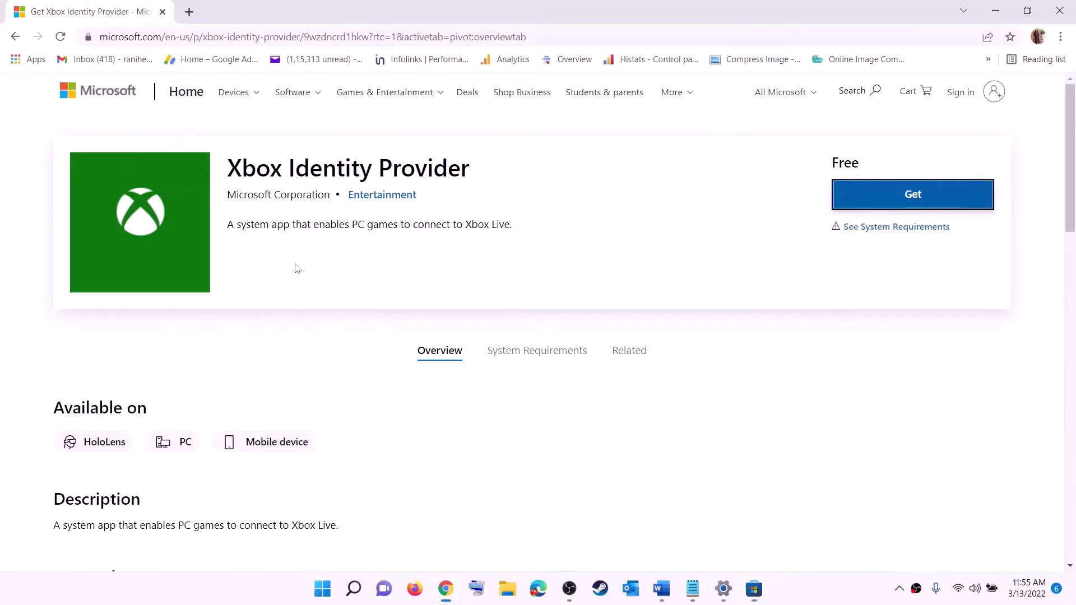
click(661, 588)
scroll(431, 271, down, 4)
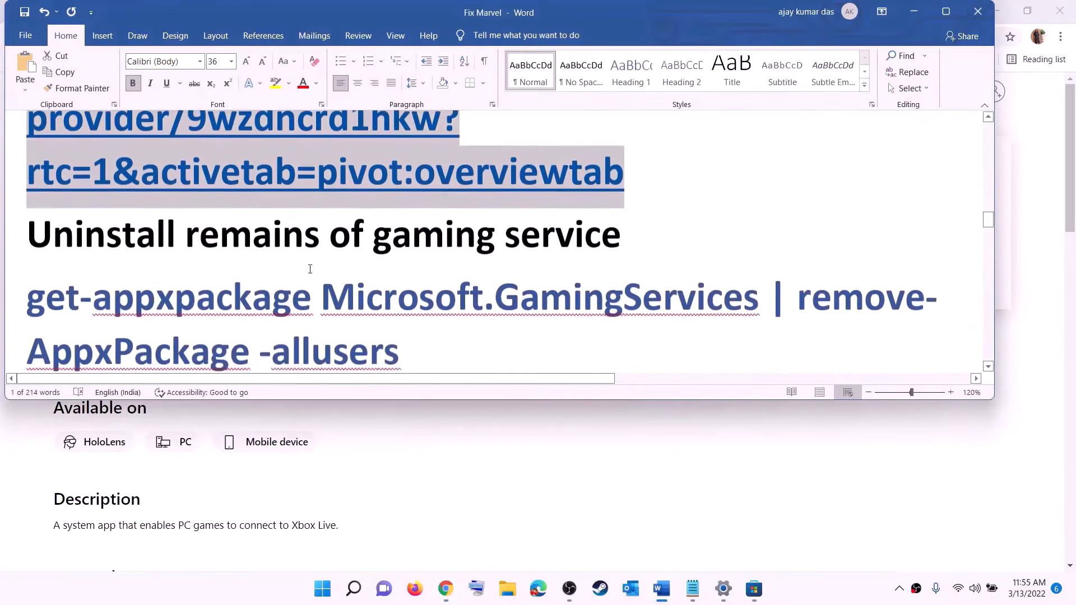
drag(399, 269, 26, 216)
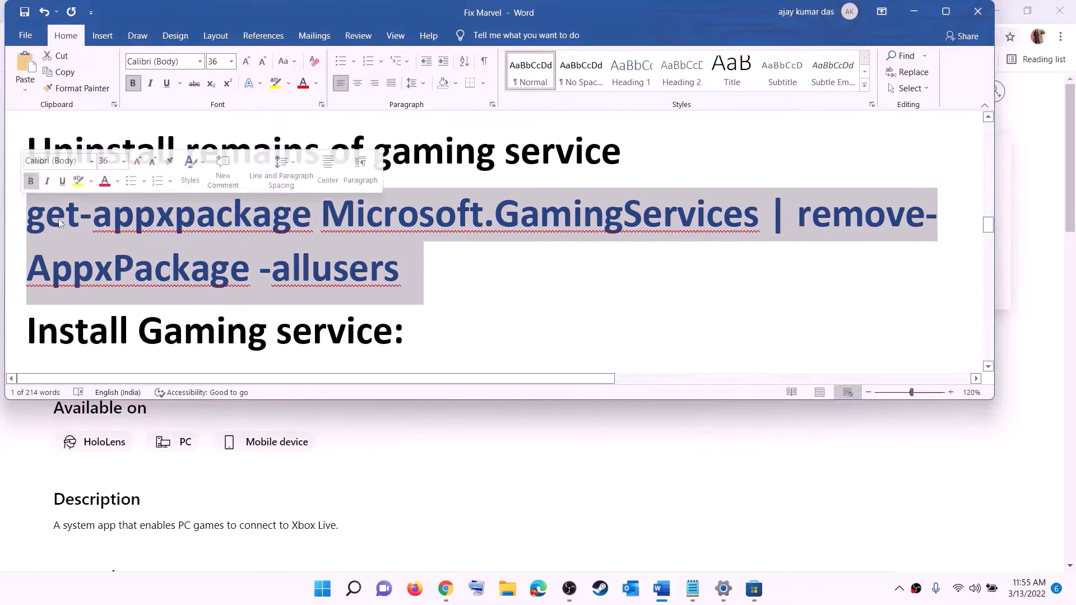
right_click(117, 235)
click(150, 262)
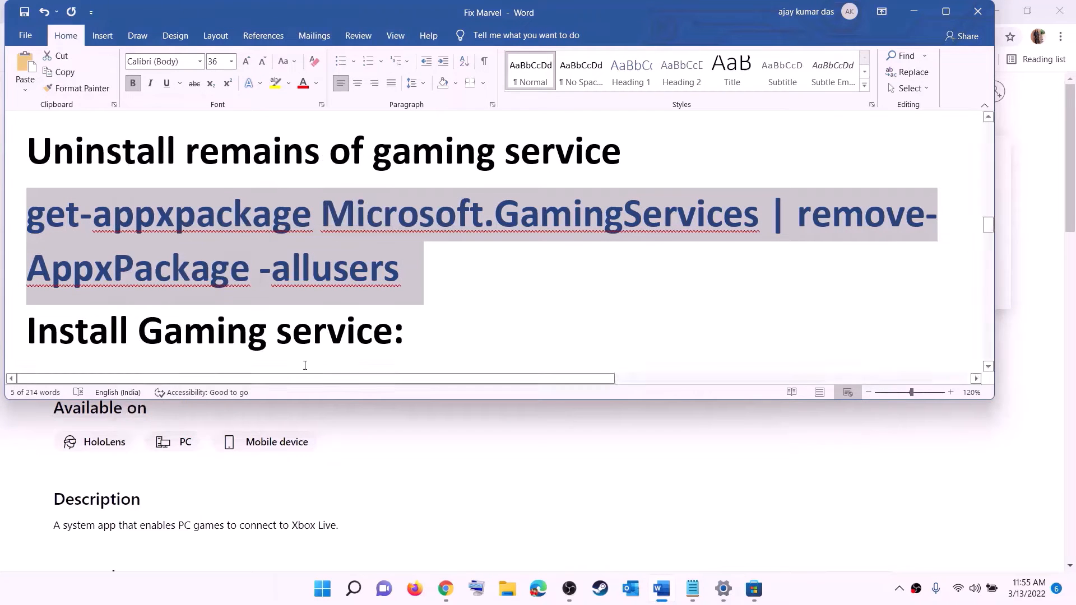
Open Windows PowerShell as administrator and run get-appxpackage Microsoft.GamingServices | remove-AppxPackage -allusers.
click(323, 589)
text(power)
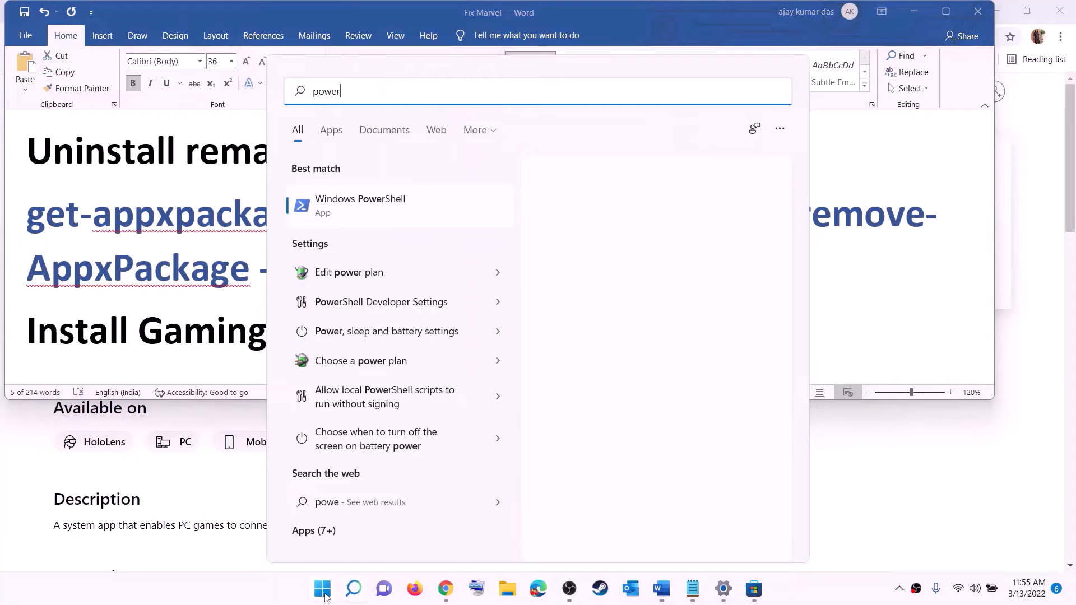
text(shell)
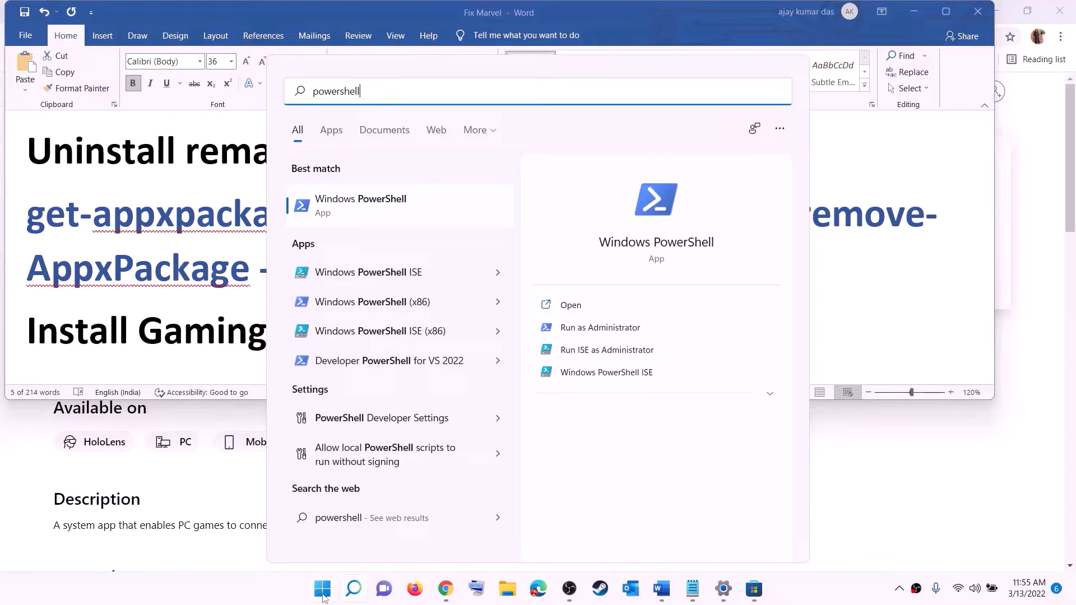
right_click(369, 213)
click(451, 234)
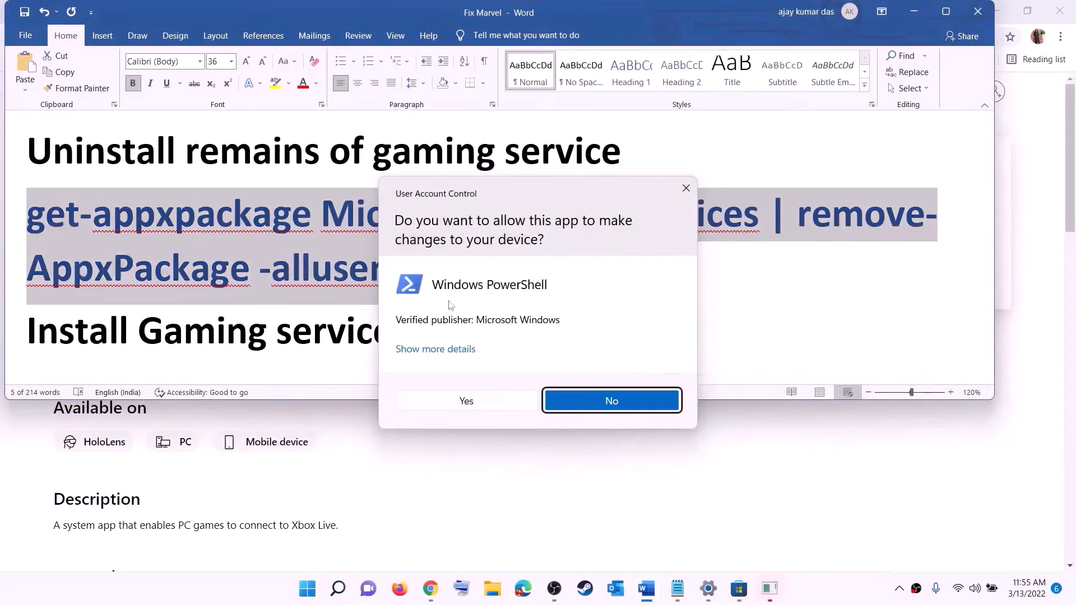
click(468, 401)
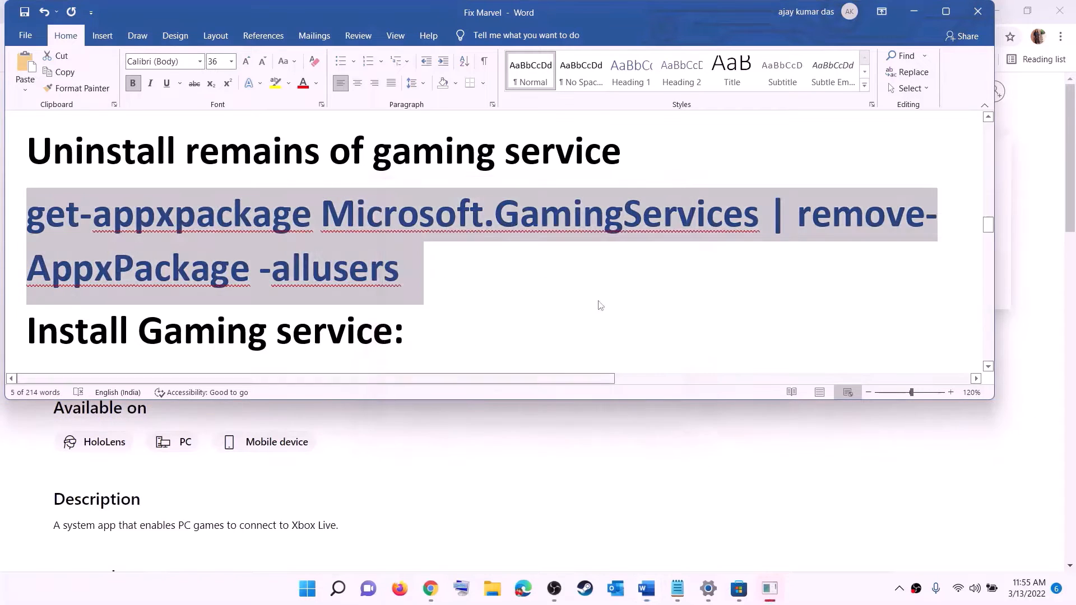
drag(399, 53, 501, 122)
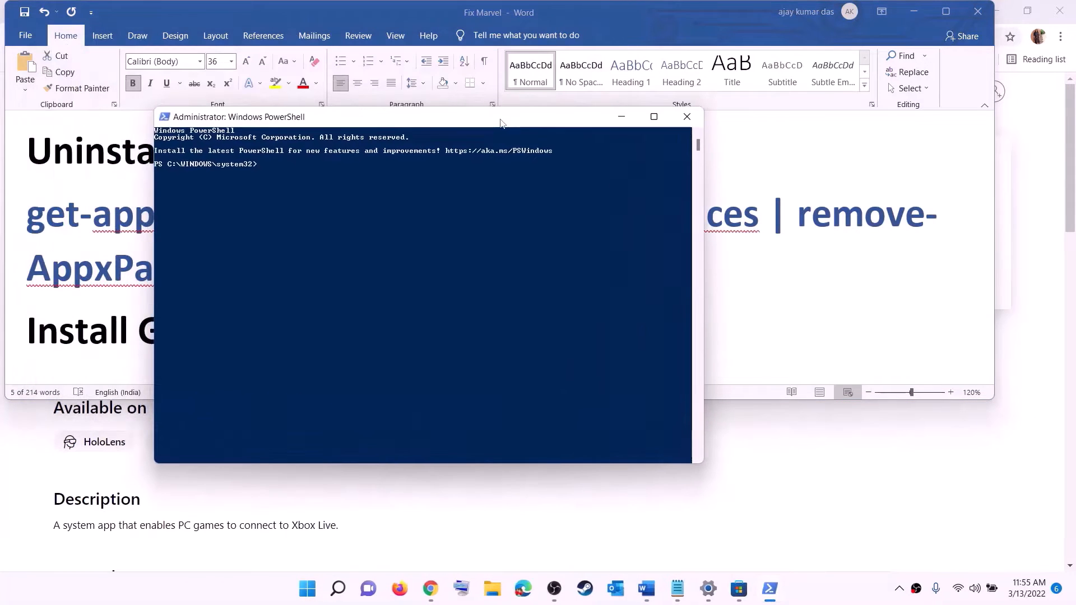
key(ctrl+v)
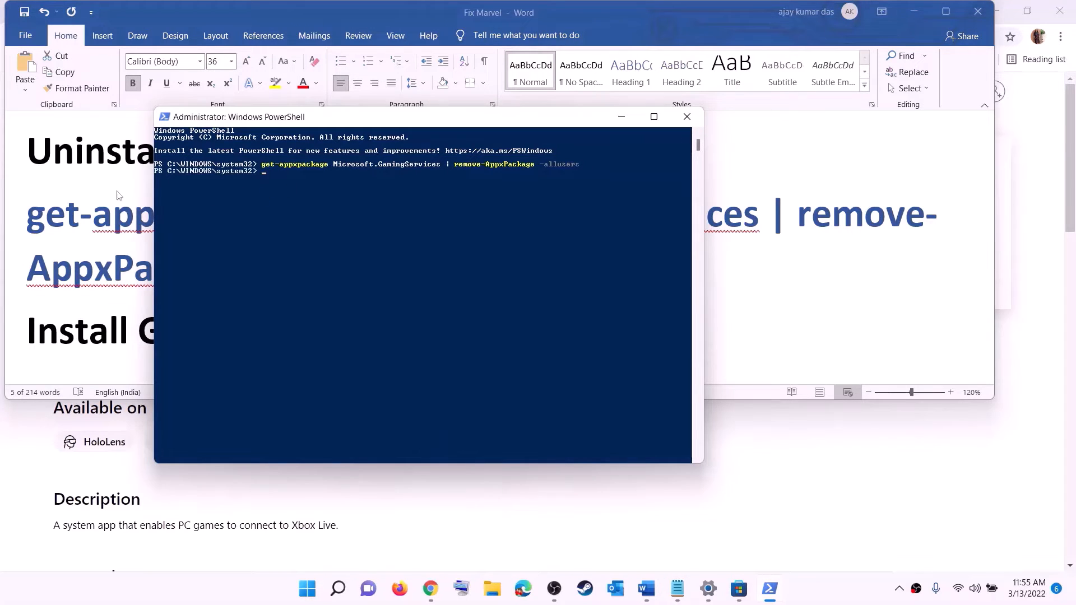
Copy the start ms-windows-store://pdp/?productid=9MWPM2CQNLHN command under "Install Gaming service" in the Word notes.
key(alt+Tab)
scroll(269, 268, down, 3)
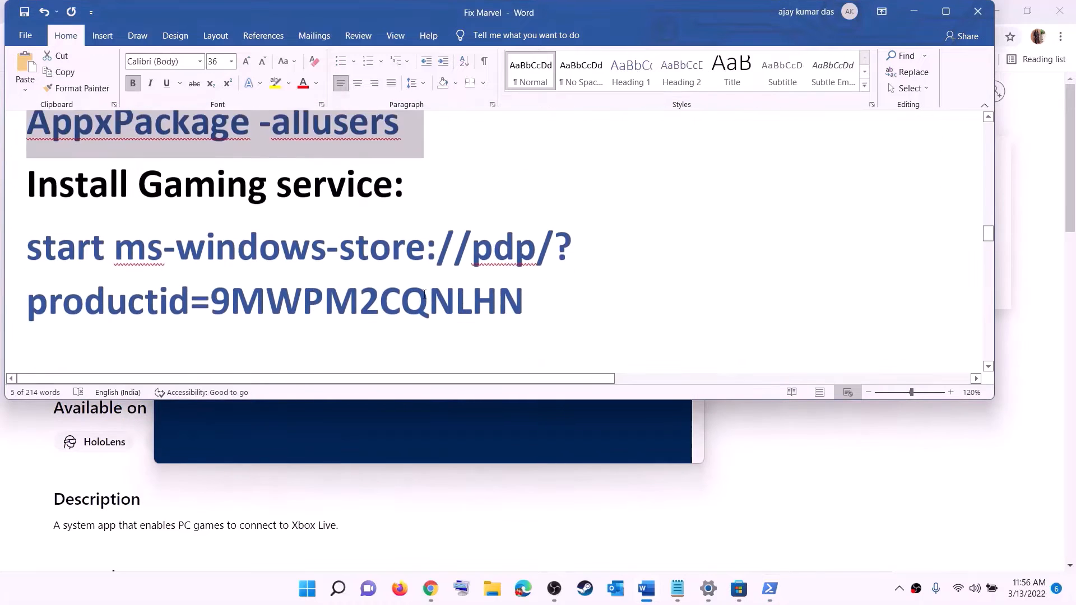
drag(560, 294, 69, 257)
right_click(116, 252)
click(146, 281)
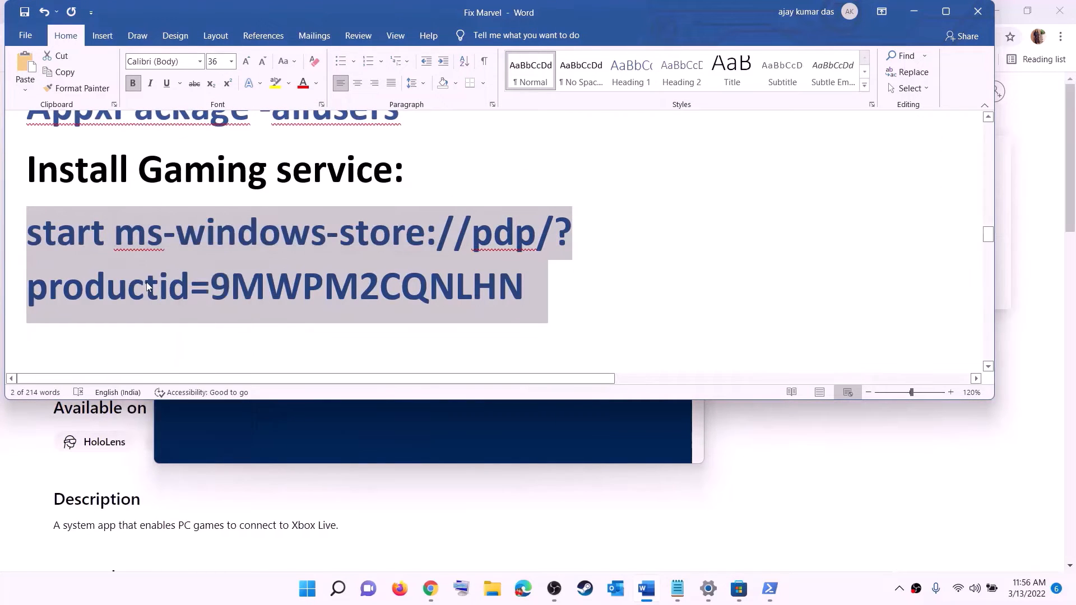
Run the copied Store command in PowerShell and start installing Gaming Services from its Microsoft Store page.
key(alt+Tab)
right_click(321, 240)
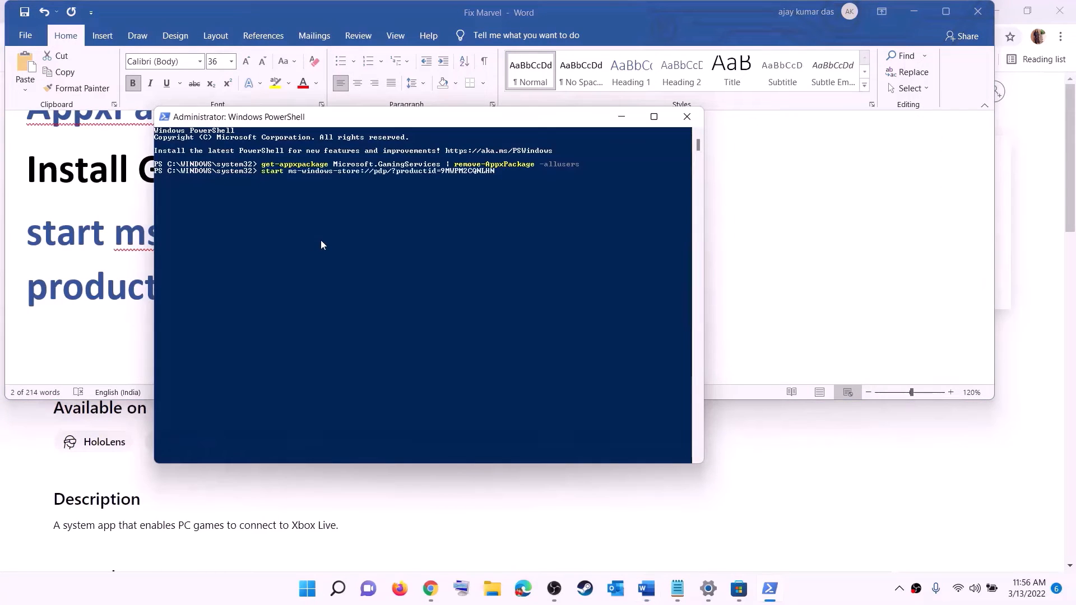
key(Return)
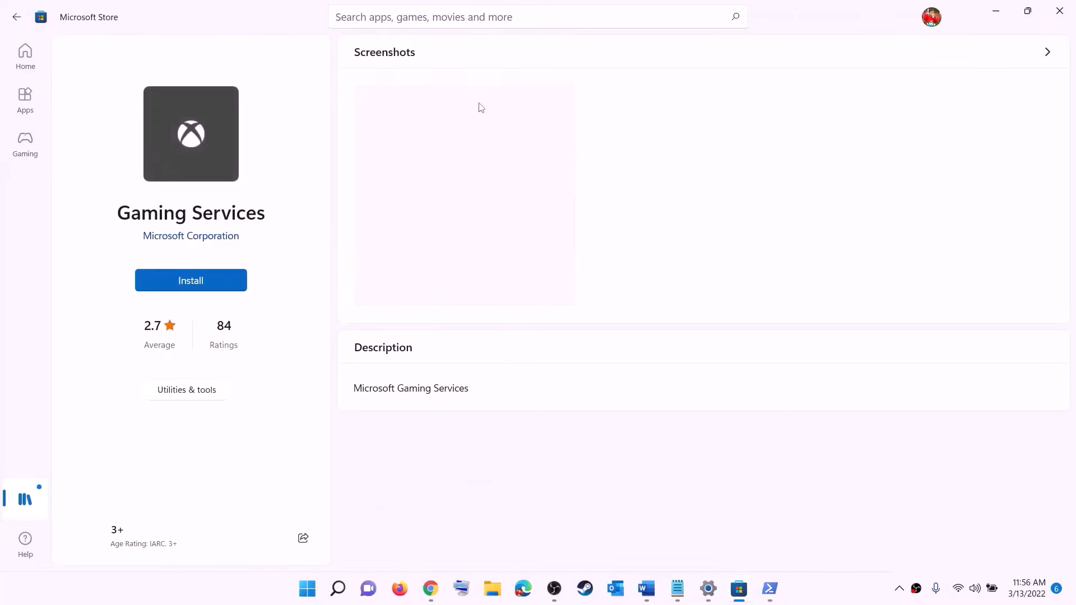
click(176, 286)
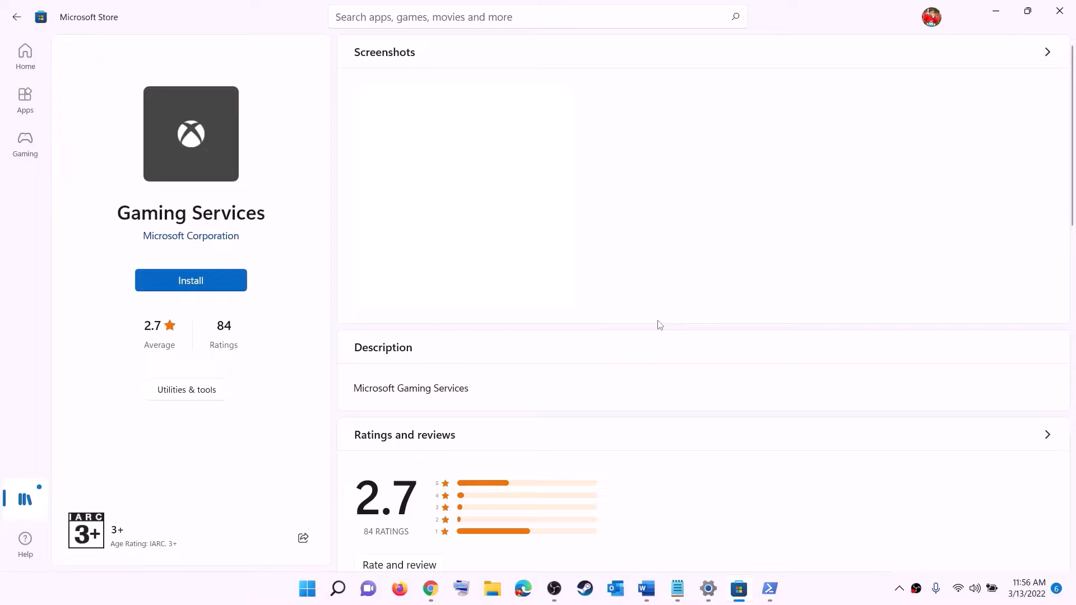
click(483, 404)
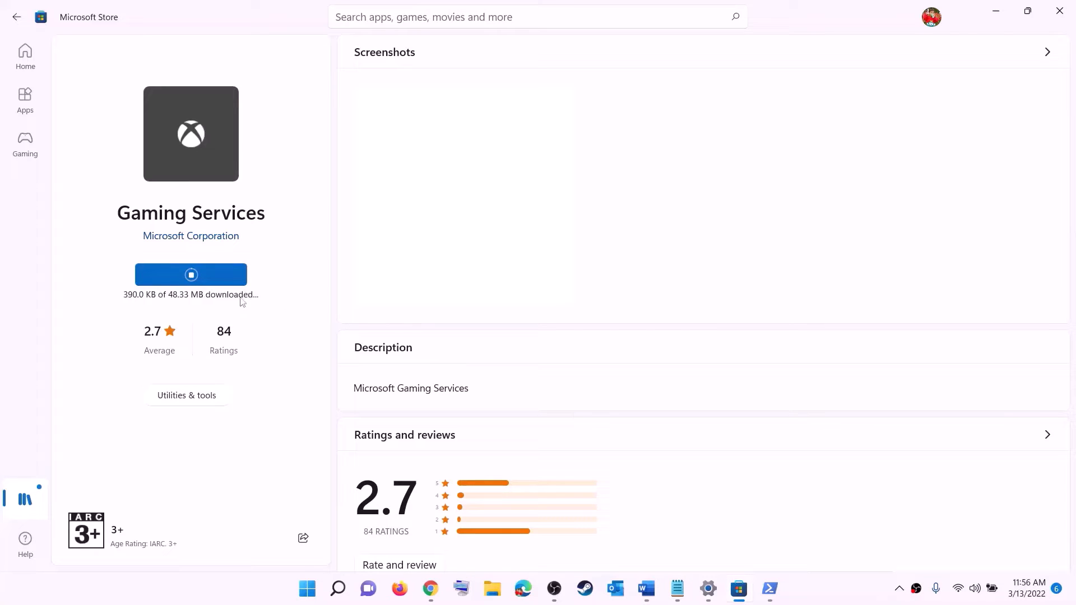
Read the list of services in the Word notes, from IP Helper to Xbox Live Networking Service, and open Windows Services.
mouse_move(647, 588)
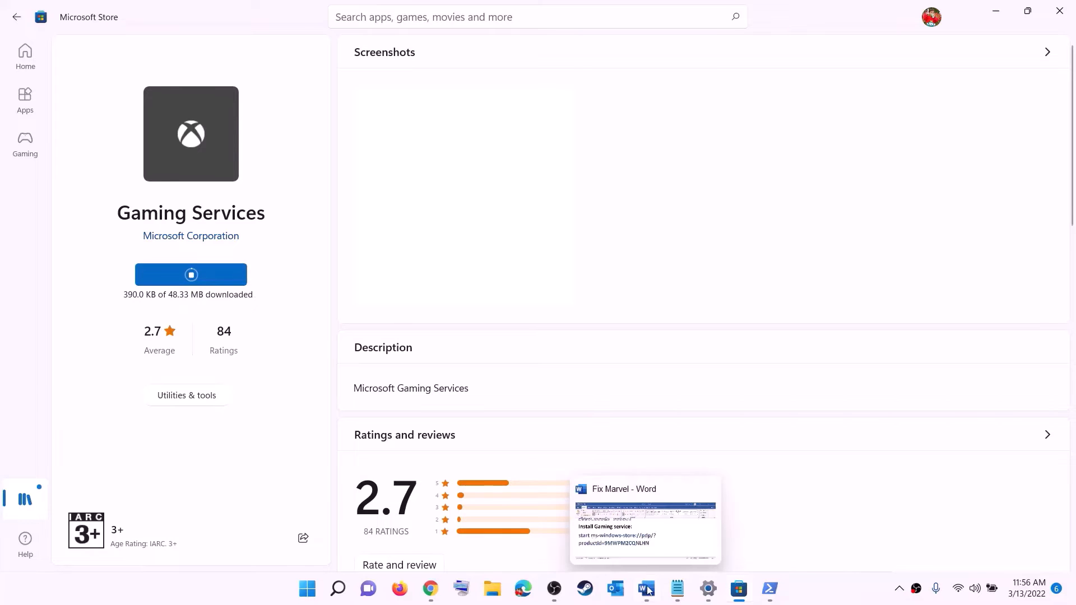
click(677, 543)
scroll(356, 290, down, 5)
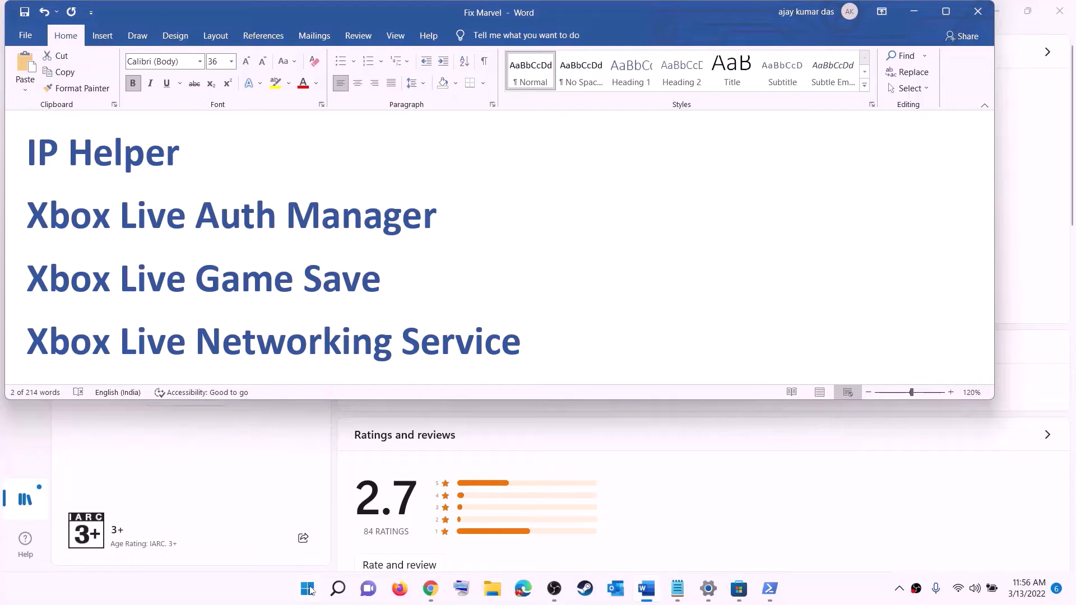
click(308, 589)
text(serv)
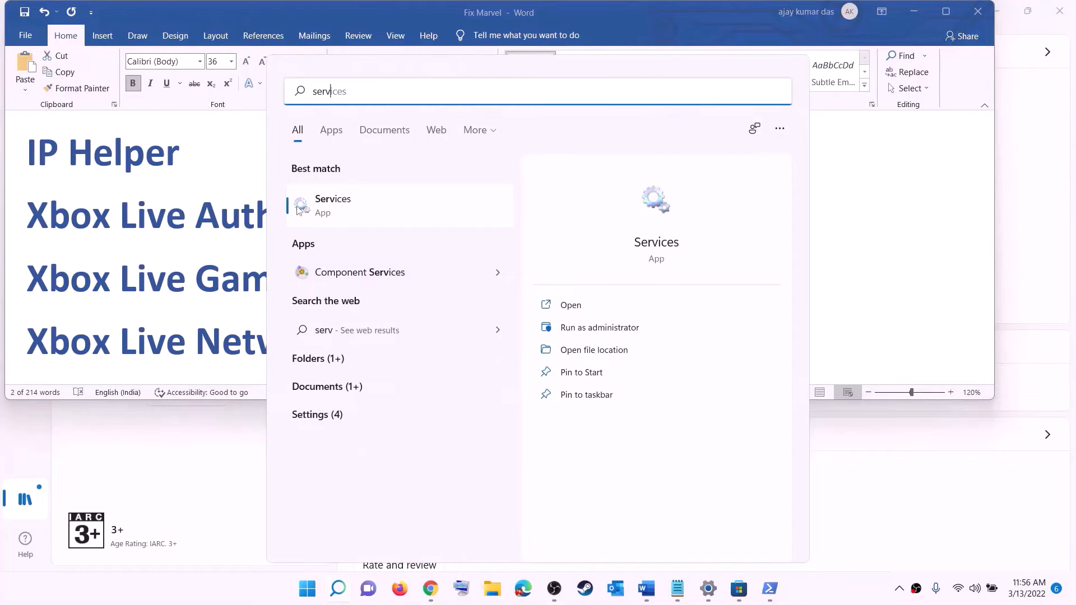
text(ic)
click(298, 209)
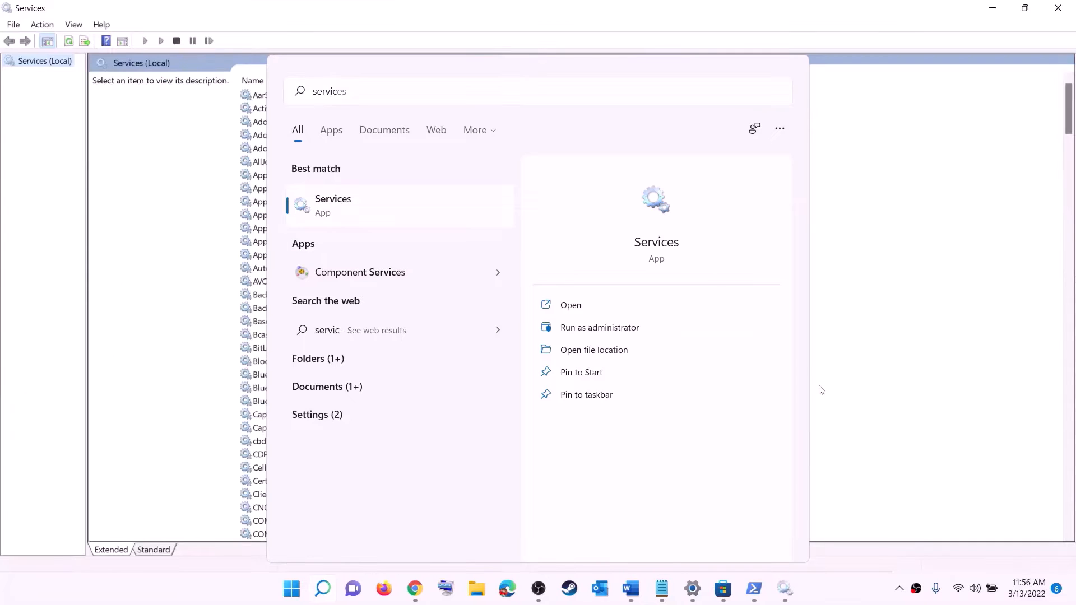
Set the IP Helper service's startup type to Automatic and close its properties.
click(310, 336)
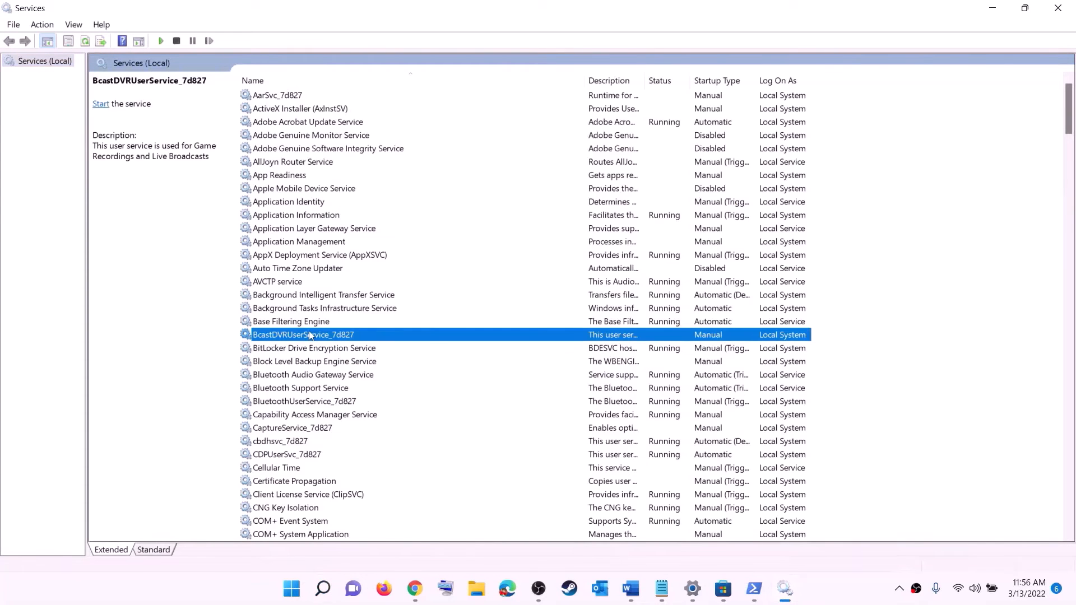
key(i)
click(281, 323)
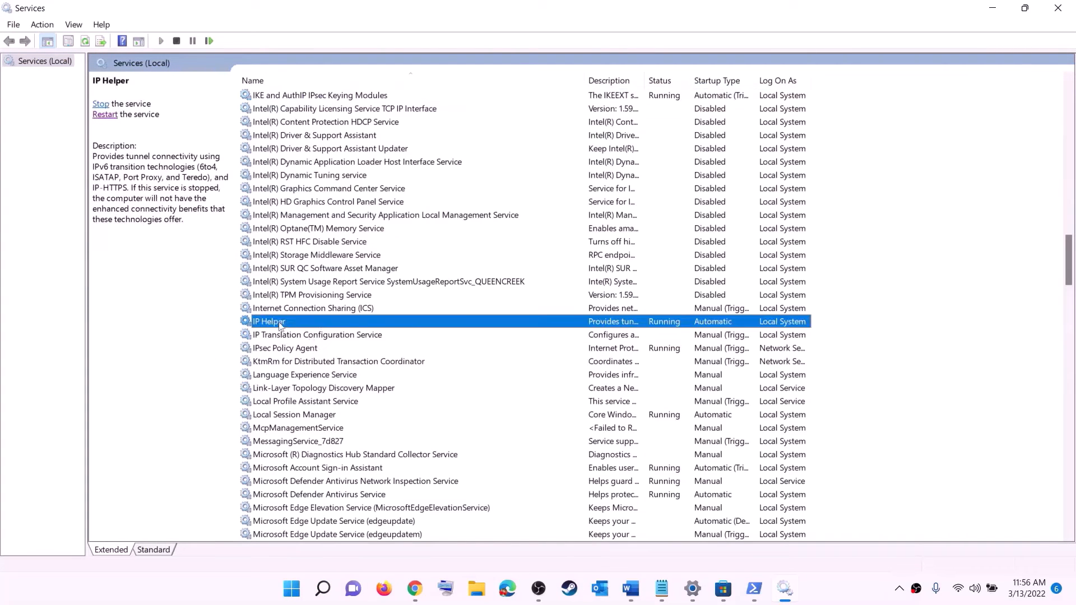
double_click(323, 325)
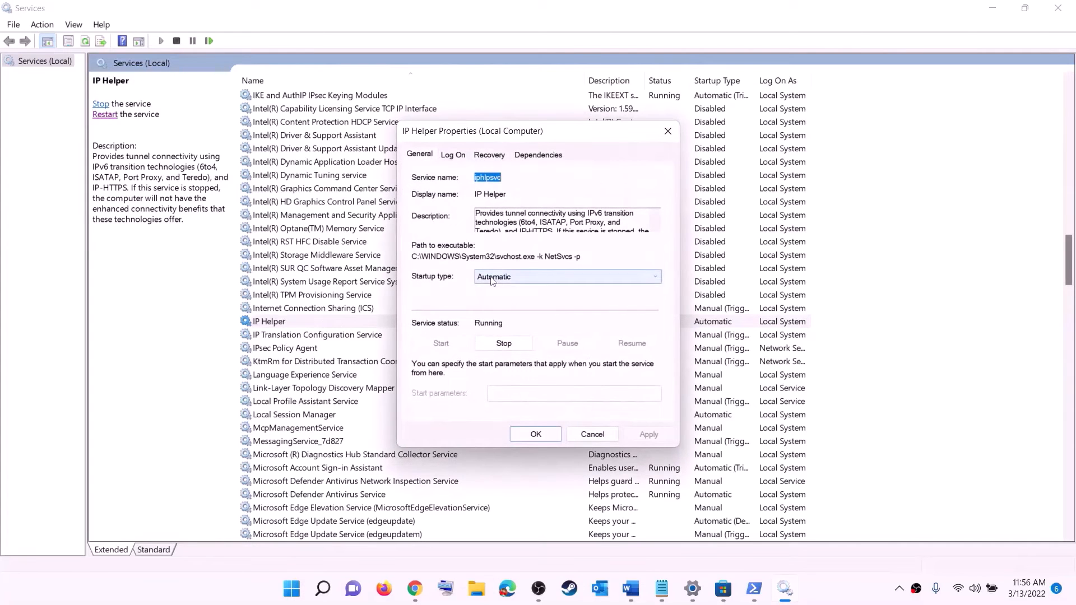
click(566, 276)
click(506, 300)
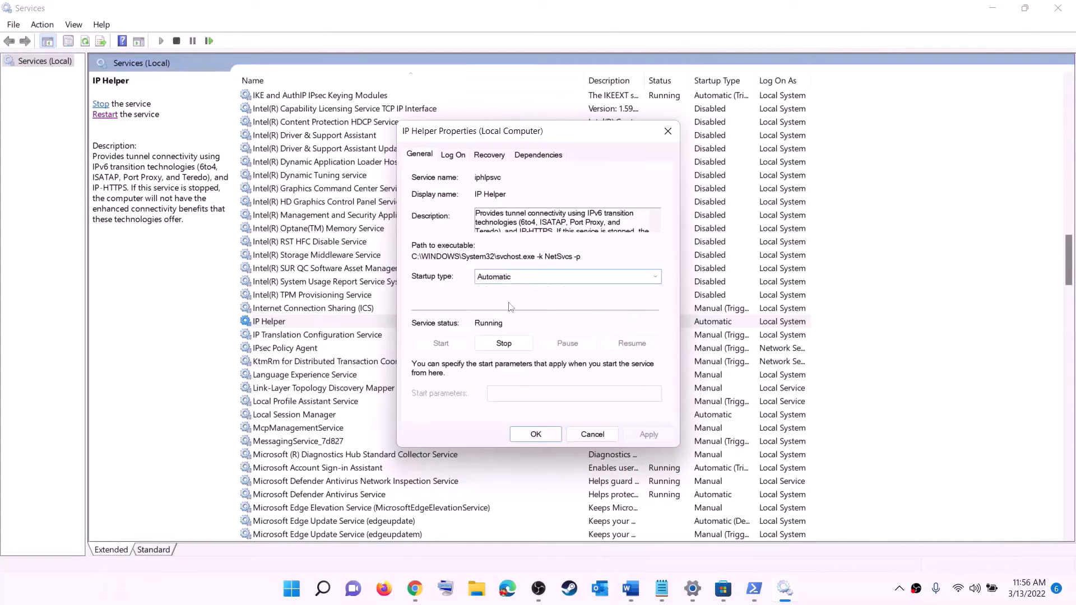
click(639, 439)
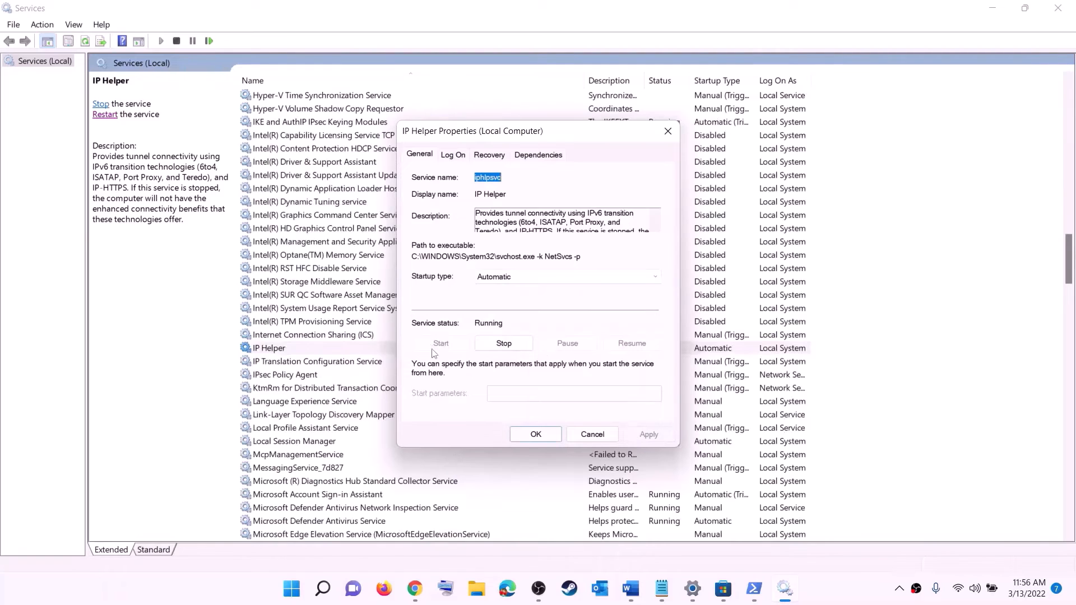
click(536, 434)
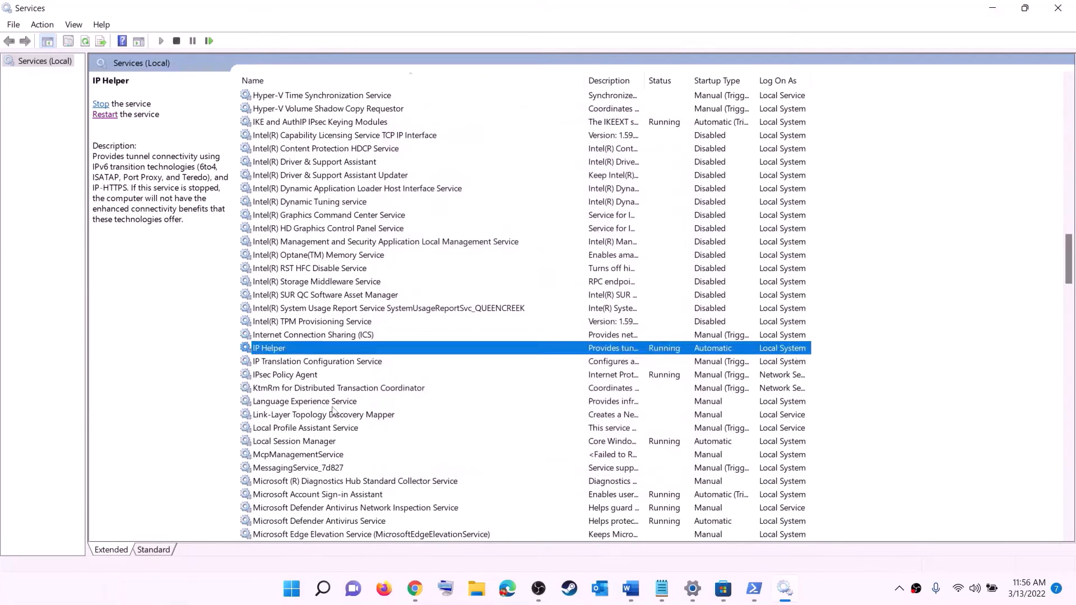
Check that Xbox Accessory Management Service uses the Automatic startup type, then accept its properties.
click(333, 406)
key(x)
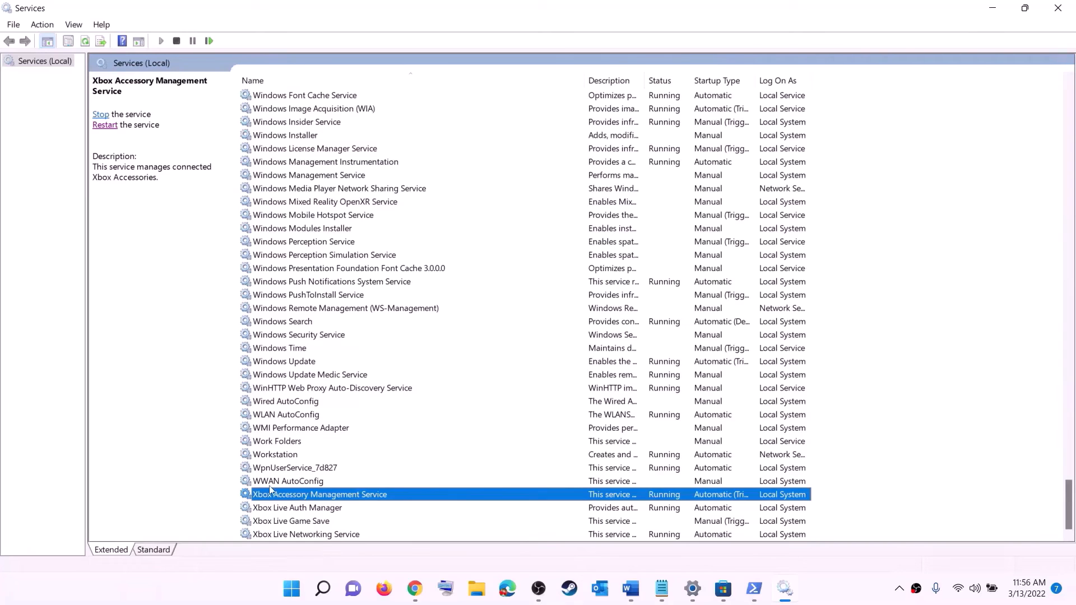
double_click(297, 496)
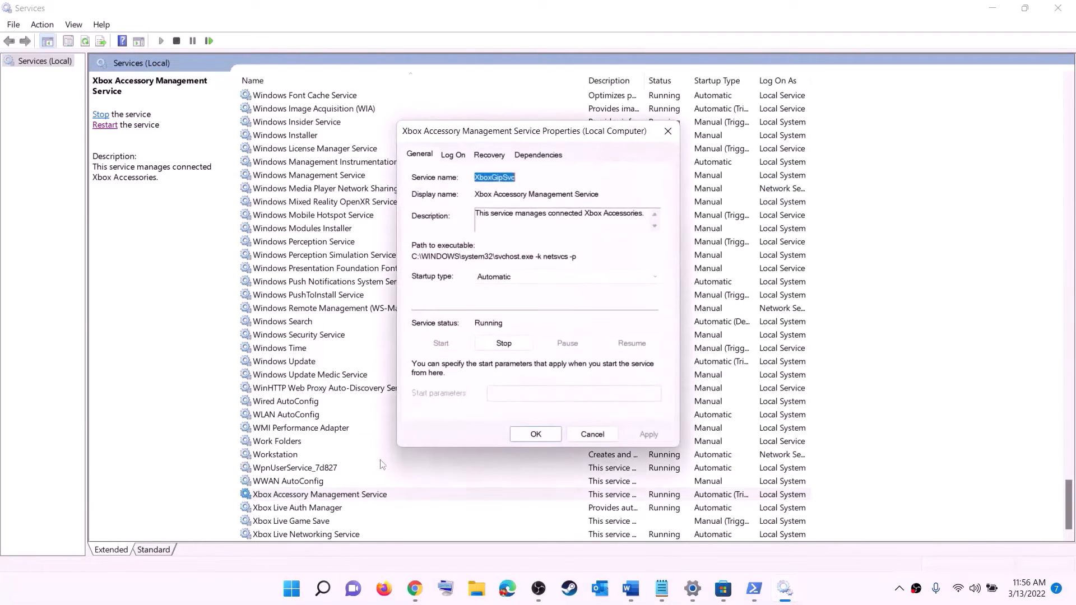
click(513, 280)
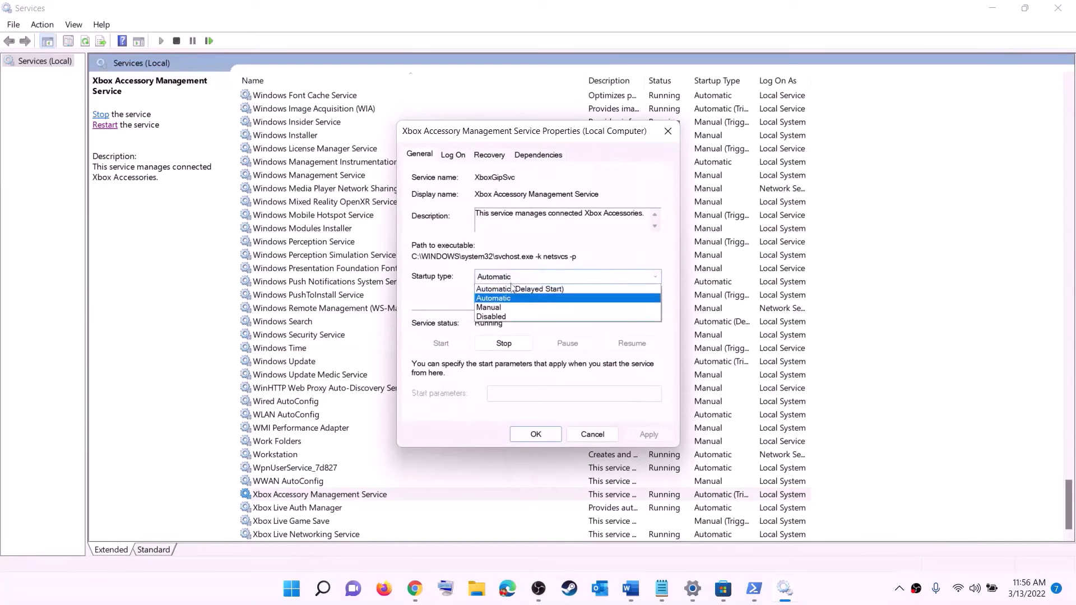
click(601, 414)
click(649, 435)
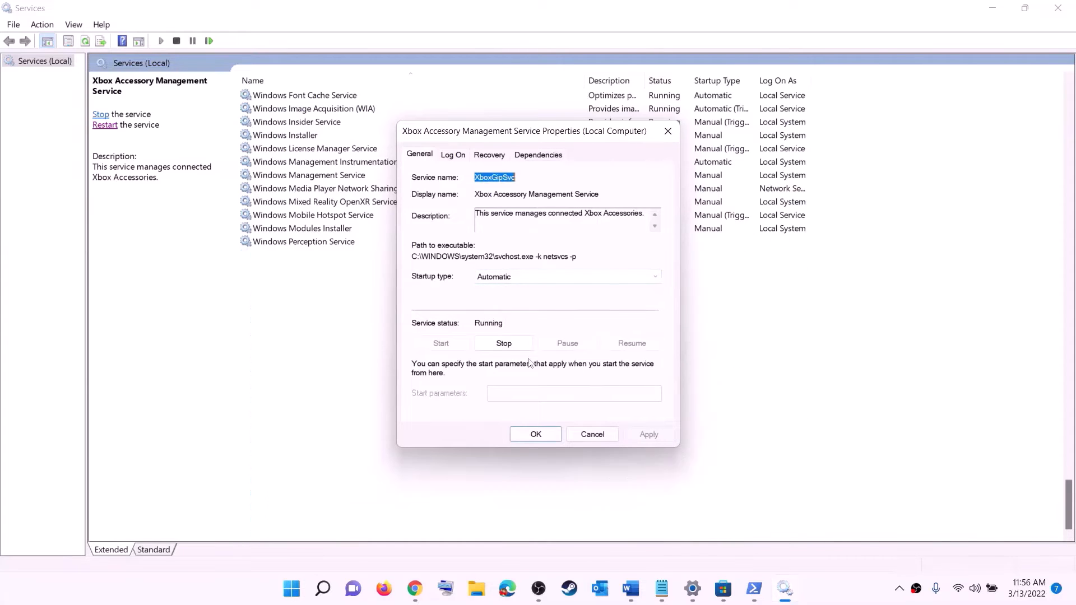
click(543, 439)
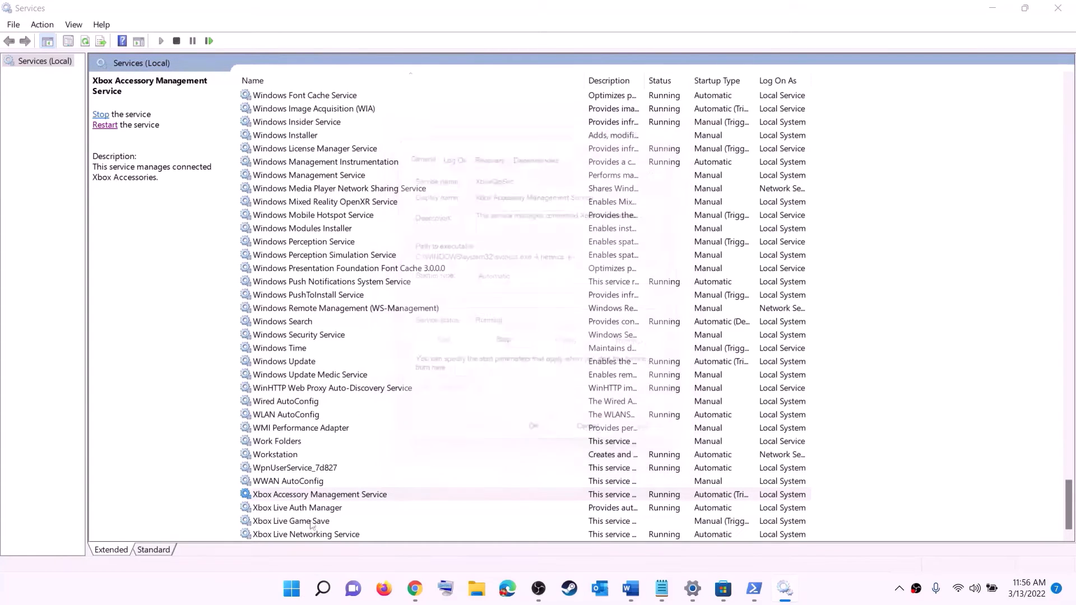
Set the Xbox Live Auth Manager service's startup type to Automatic and close its properties.
key(Down)
key(Return)
click(538, 296)
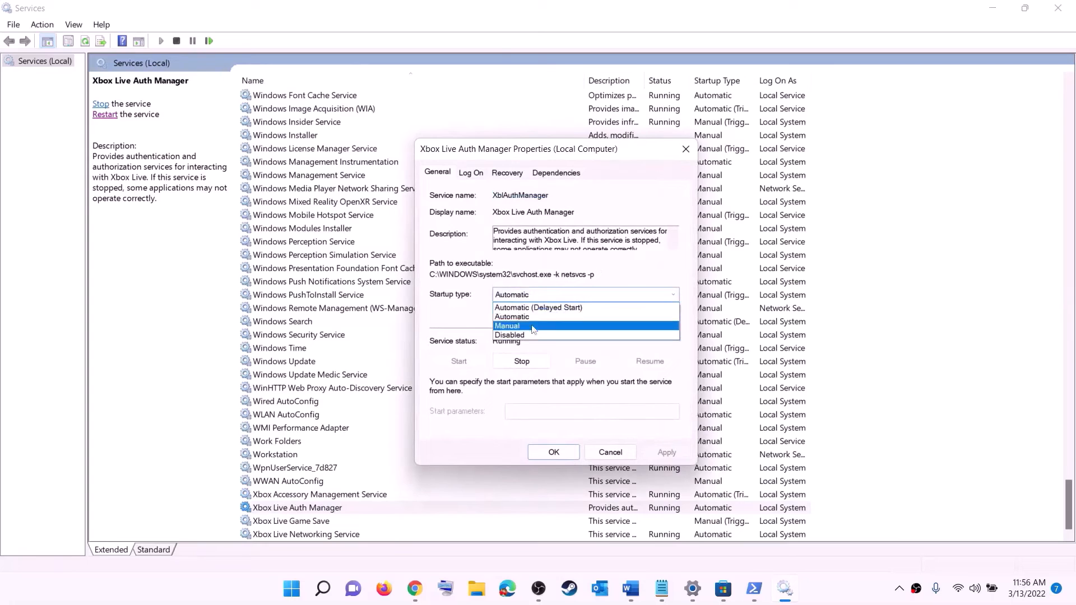
click(538, 304)
click(664, 452)
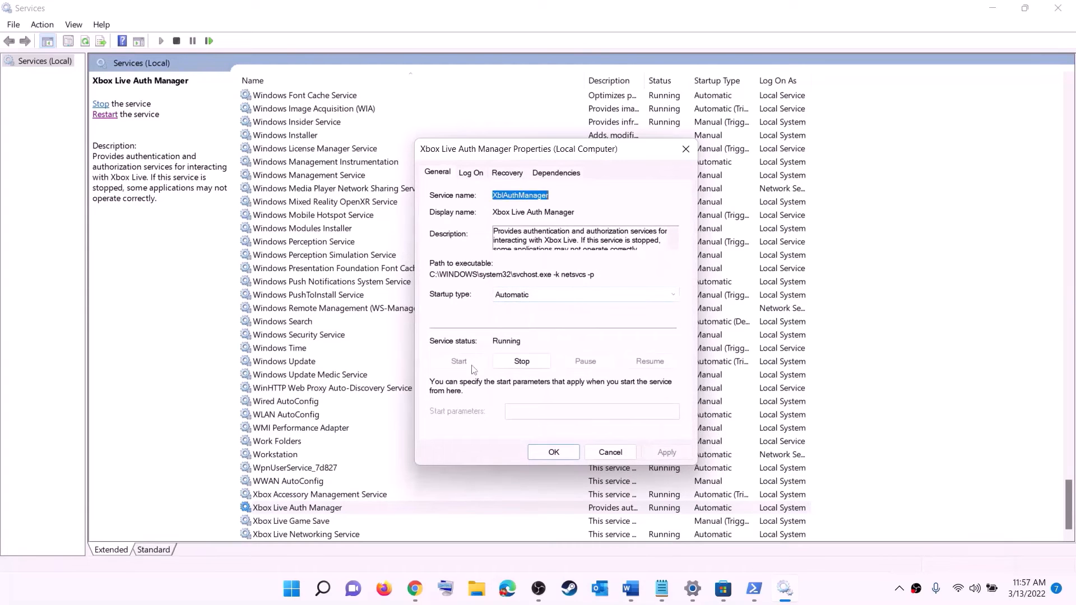
click(558, 453)
Set the Xbox Live Game Save service's startup type to Automatic, start the service and close its properties.
key(Down)
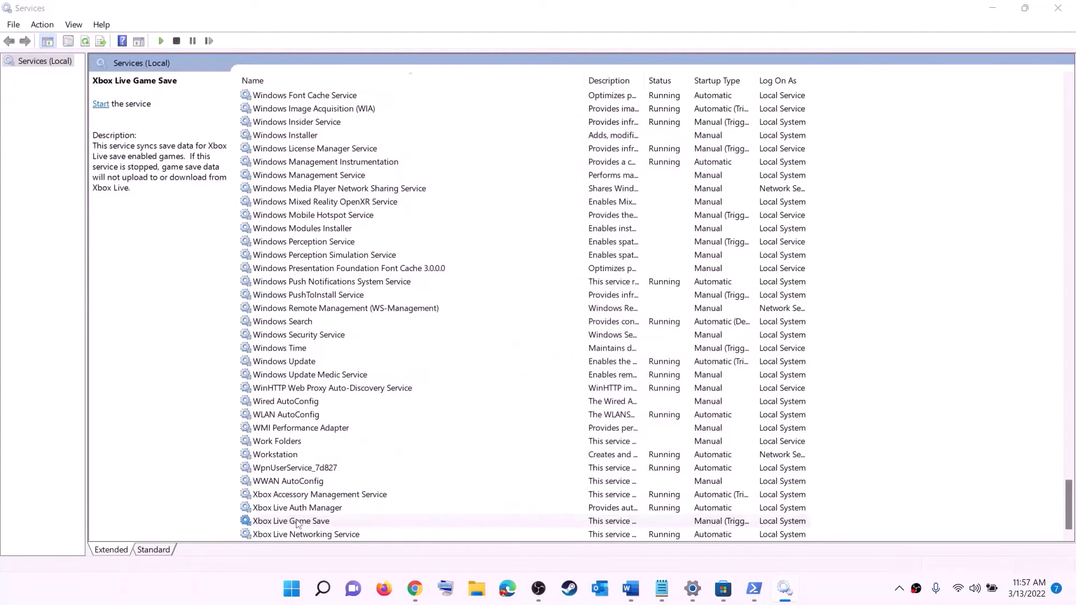
key(Return)
click(538, 277)
click(499, 301)
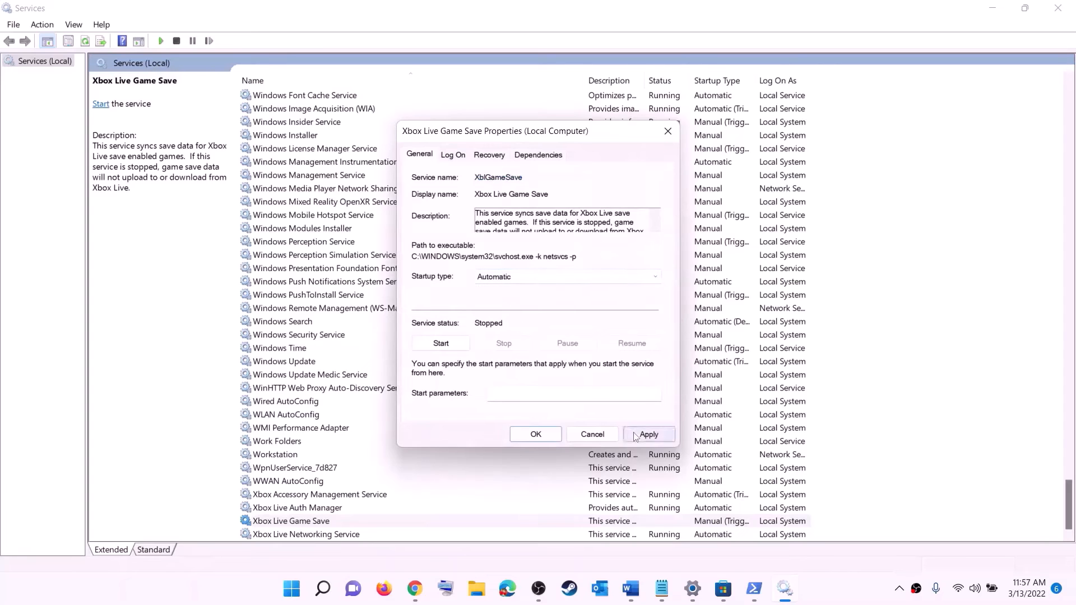
click(646, 435)
click(458, 349)
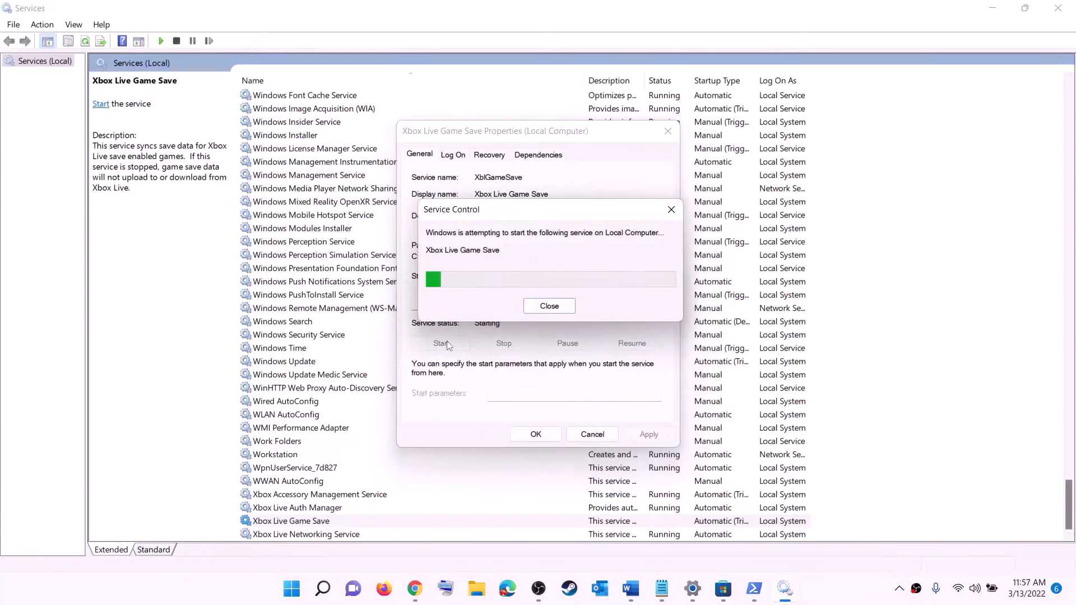
click(542, 435)
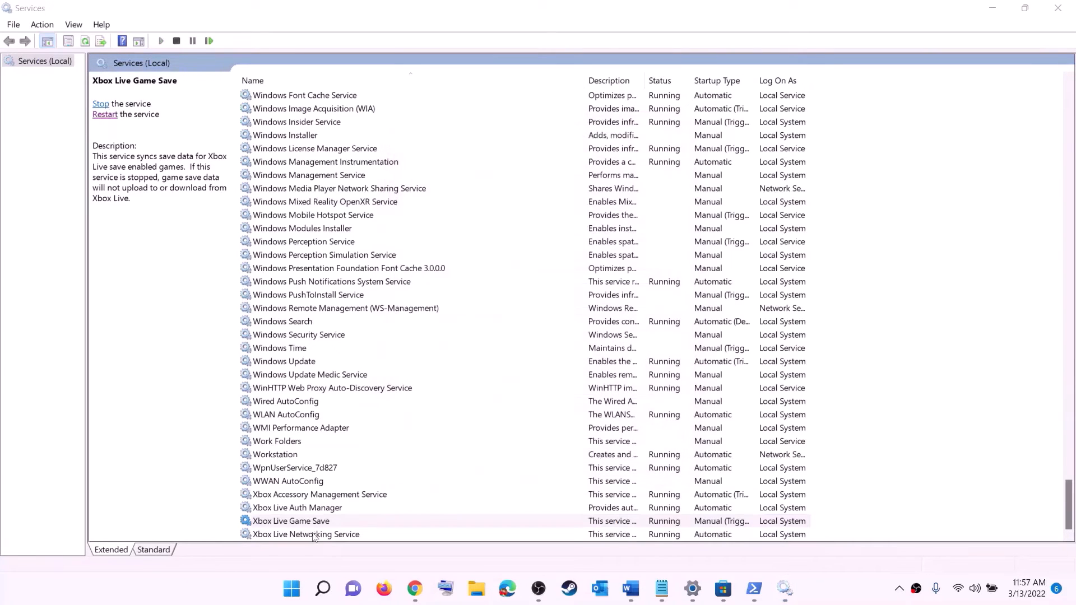
Set the Xbox Live Networking Service's startup type to Automatic, apply it and close its properties.
double_click(313, 534)
click(521, 278)
click(510, 300)
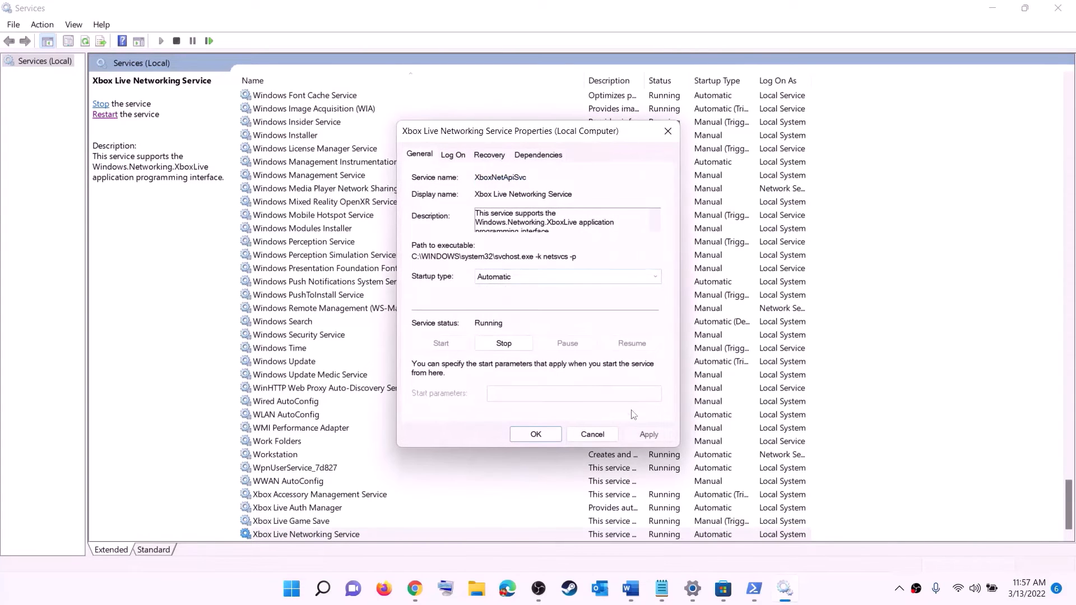
click(646, 434)
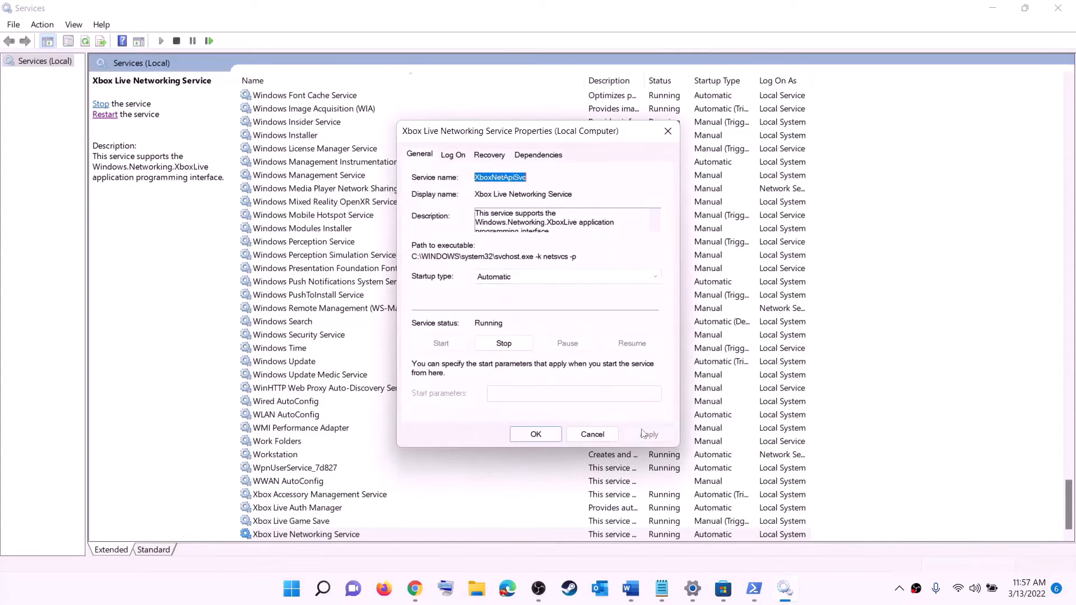
click(519, 431)
Set the Windows Update service's startup type to Automatic (Delayed Start), apply it and close its properties.
click(305, 363)
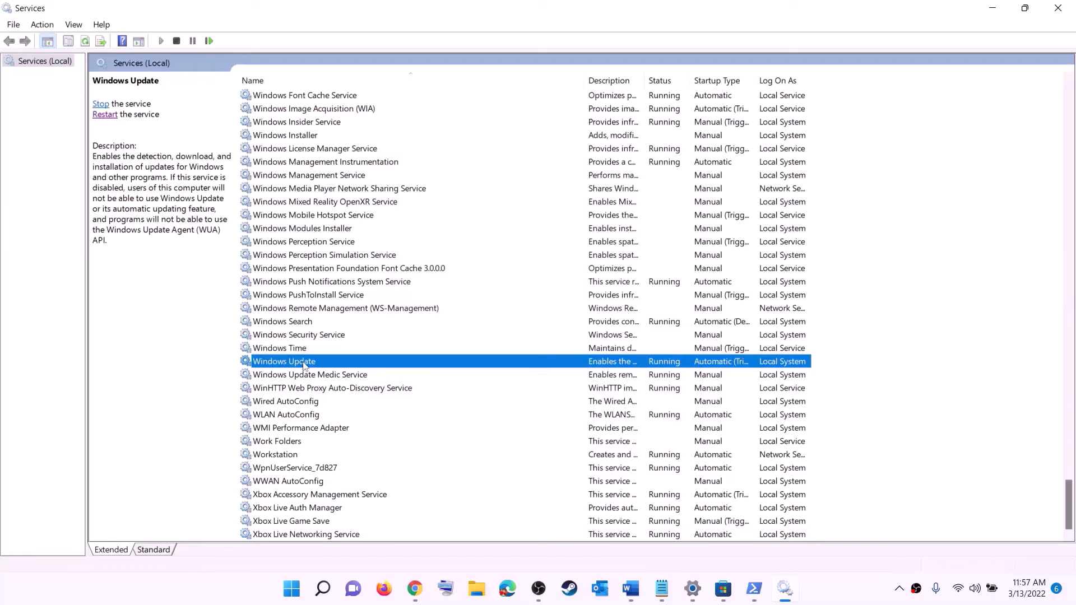
double_click(502, 364)
click(523, 277)
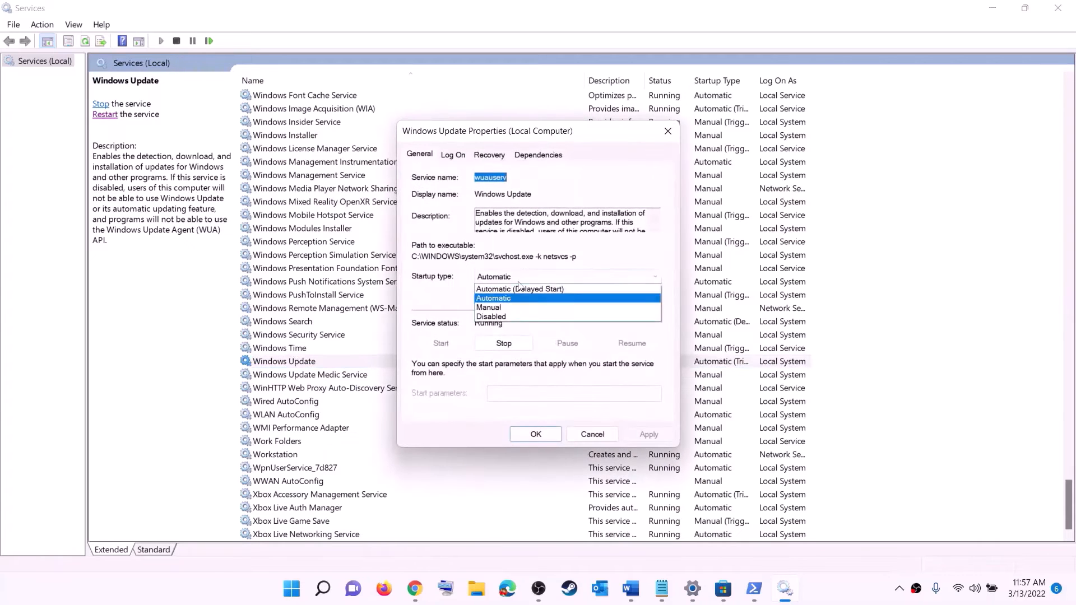
click(508, 290)
click(649, 435)
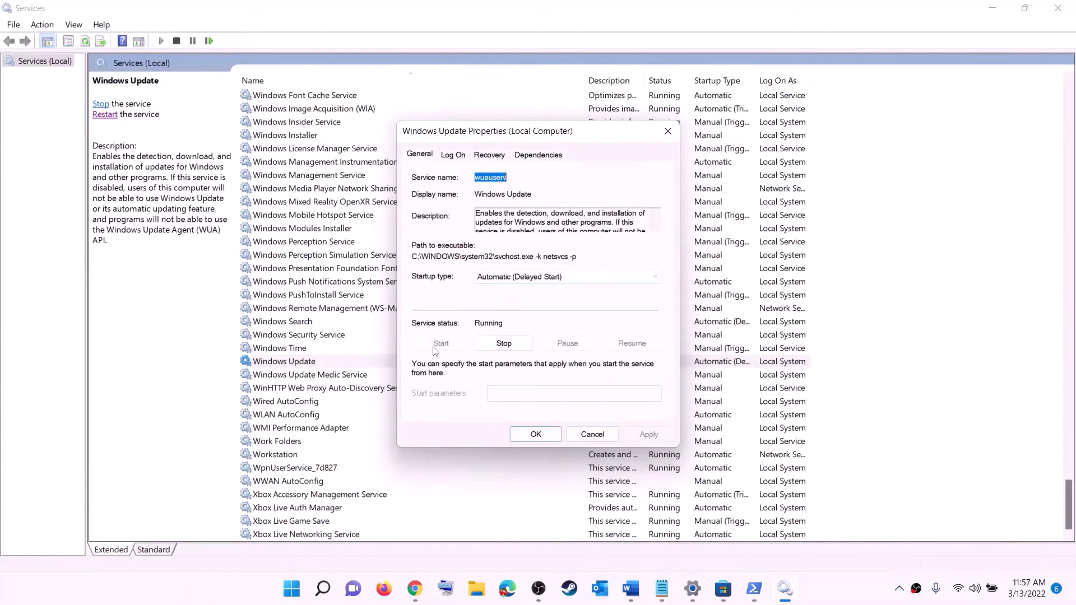
click(535, 433)
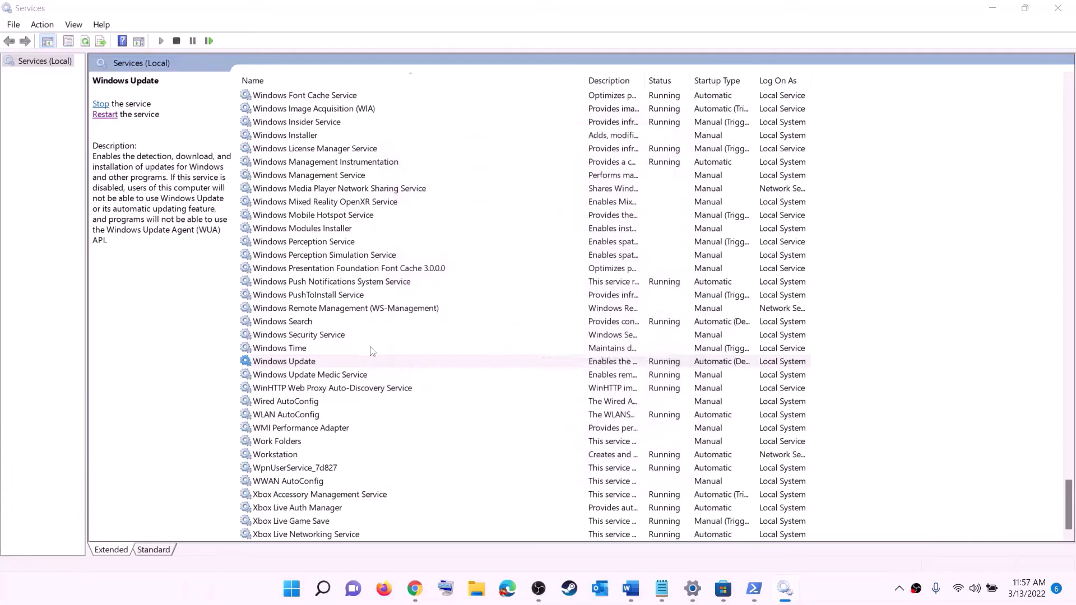
Find the two Gaming Services entries in the service list and stop both of them.
click(355, 311)
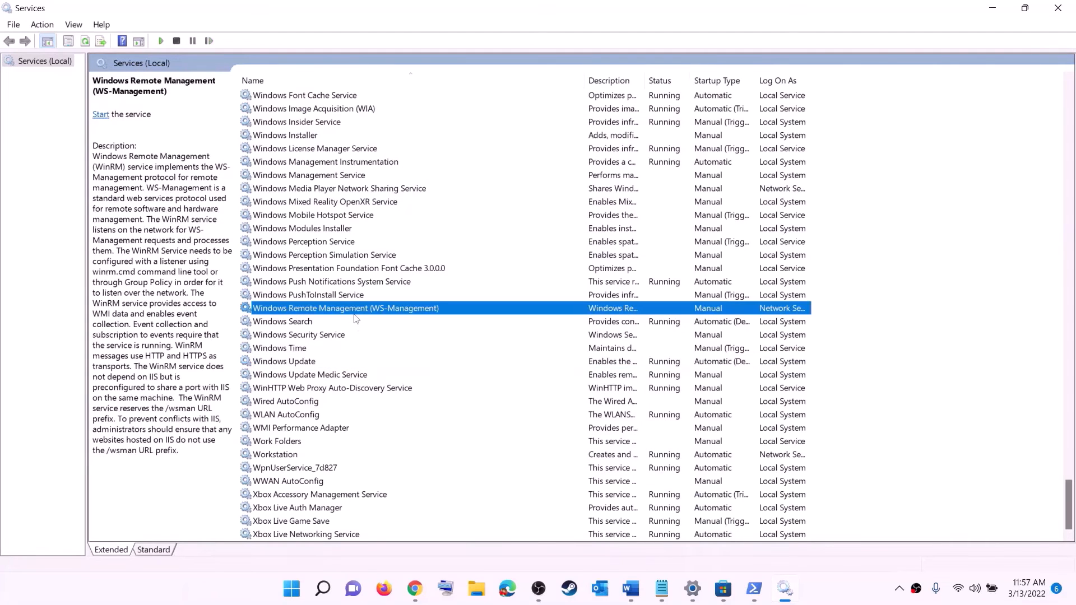
key(g)
scroll(733, 297, up, 4)
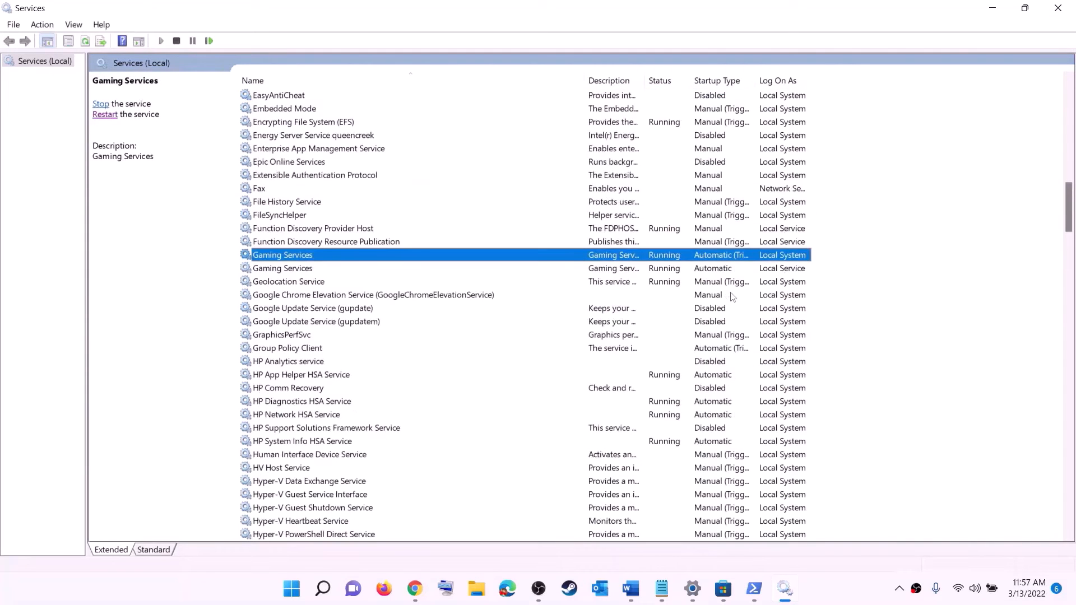
click(672, 271)
click(671, 260)
click(672, 270)
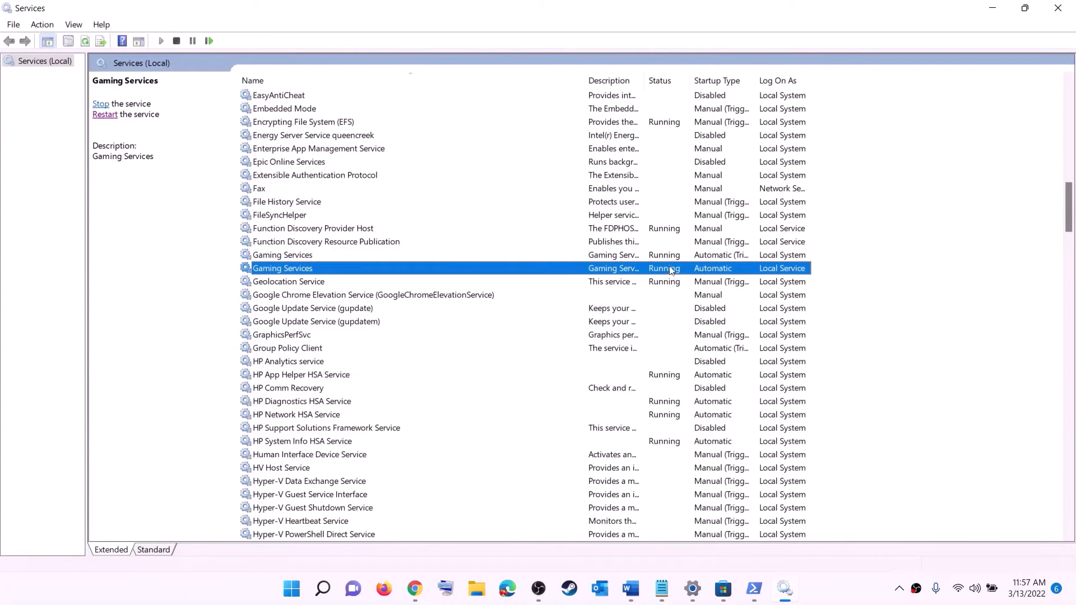
click(669, 258)
right_click(664, 258)
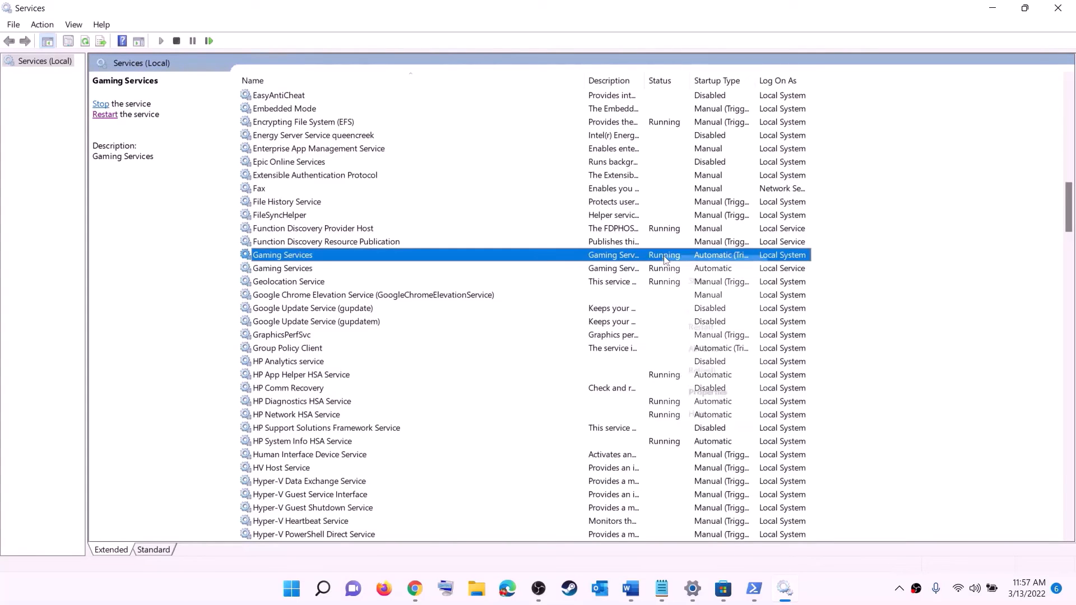
click(653, 260)
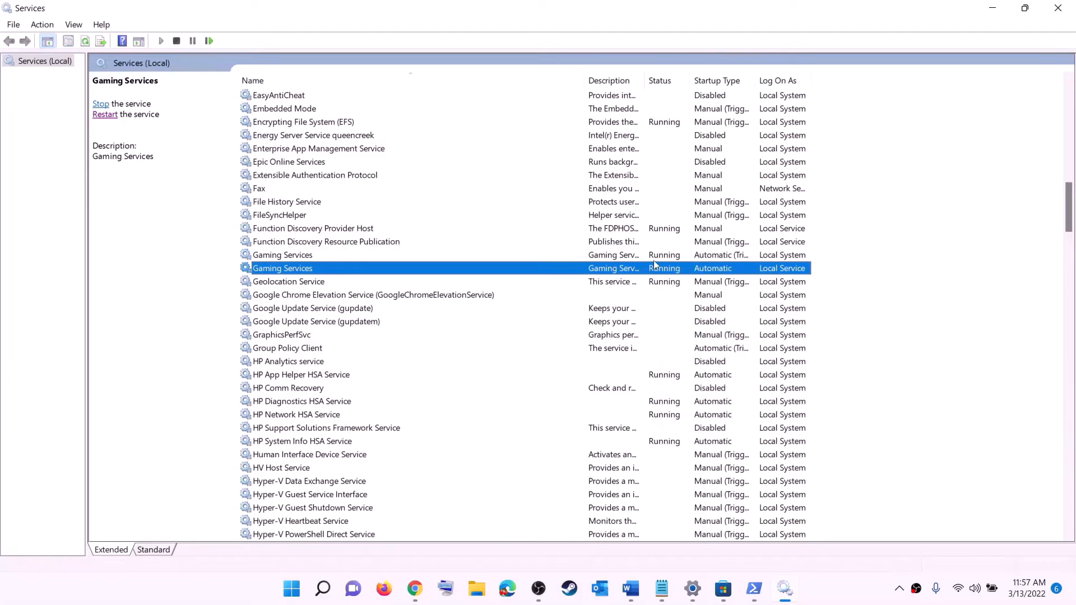
right_click(660, 258)
click(696, 282)
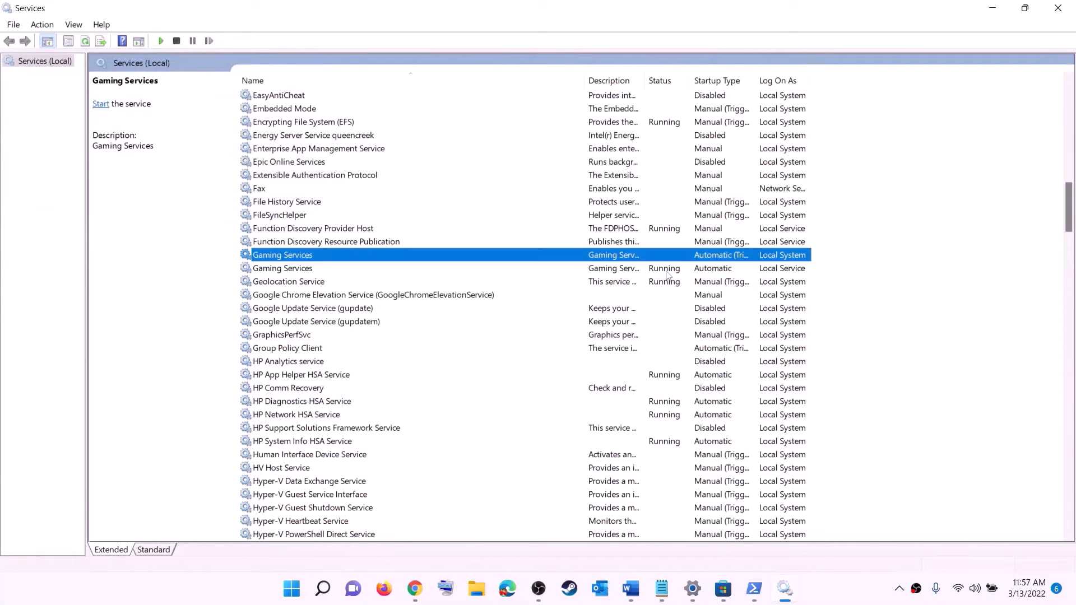
click(668, 274)
right_click(667, 273)
click(696, 291)
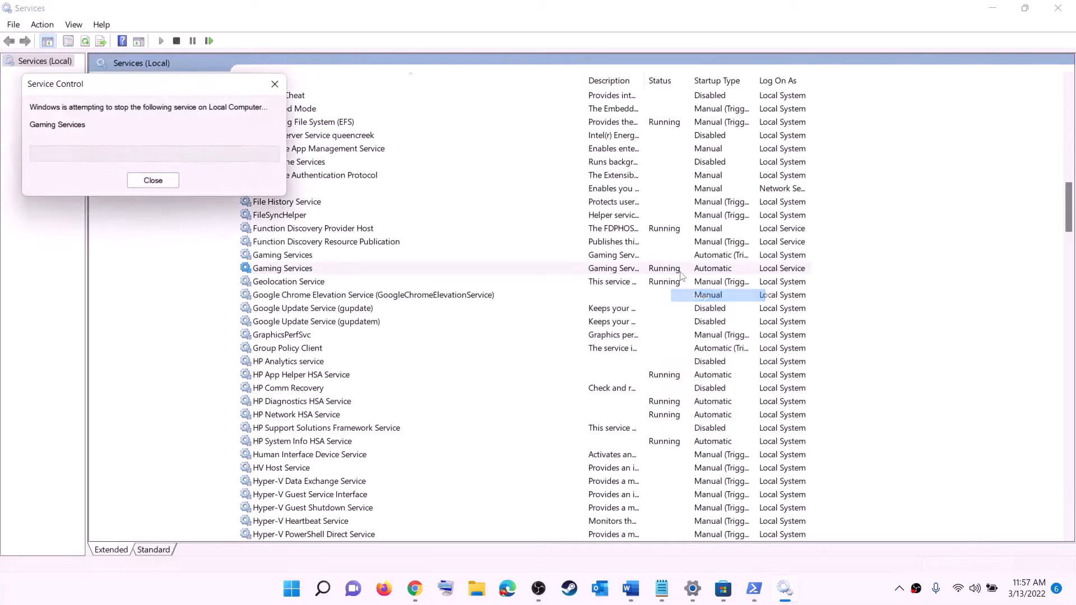
Start both stopped Gaming Services entries again, one after the other.
click(642, 256)
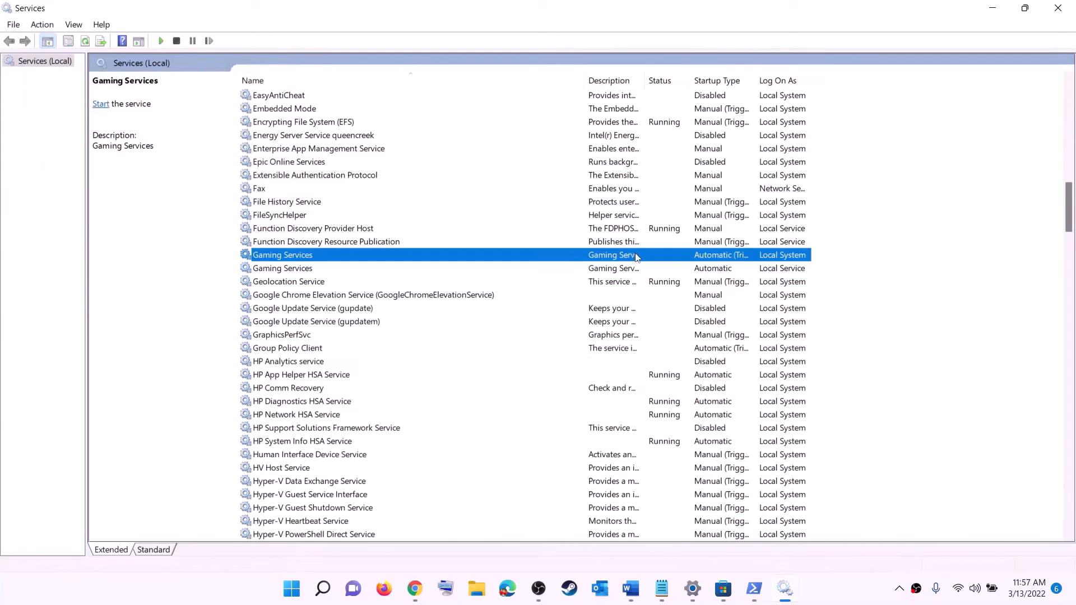
right_click(639, 256)
click(672, 265)
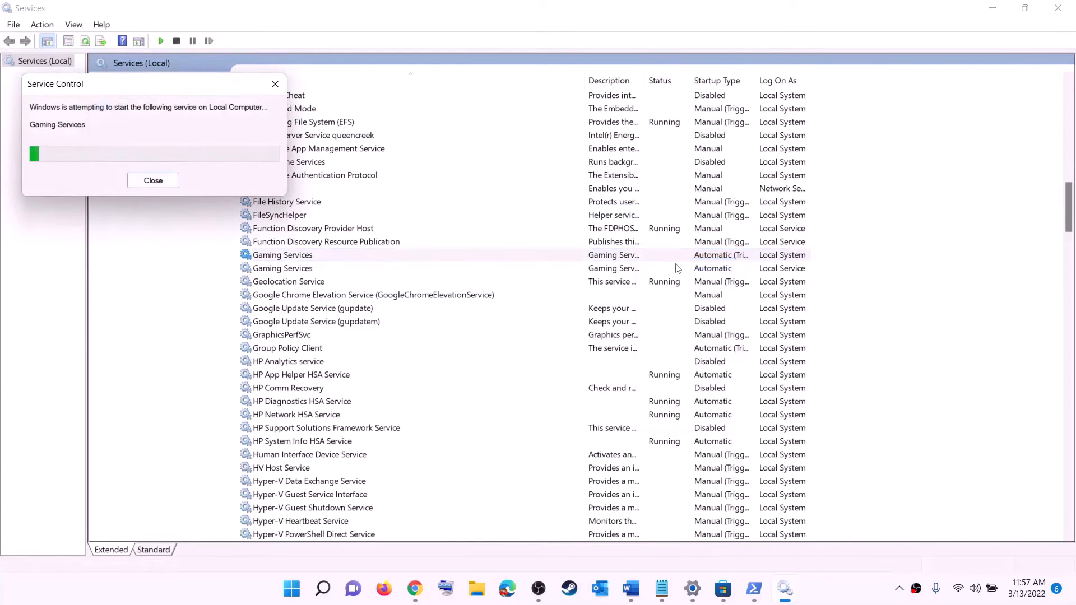
click(639, 269)
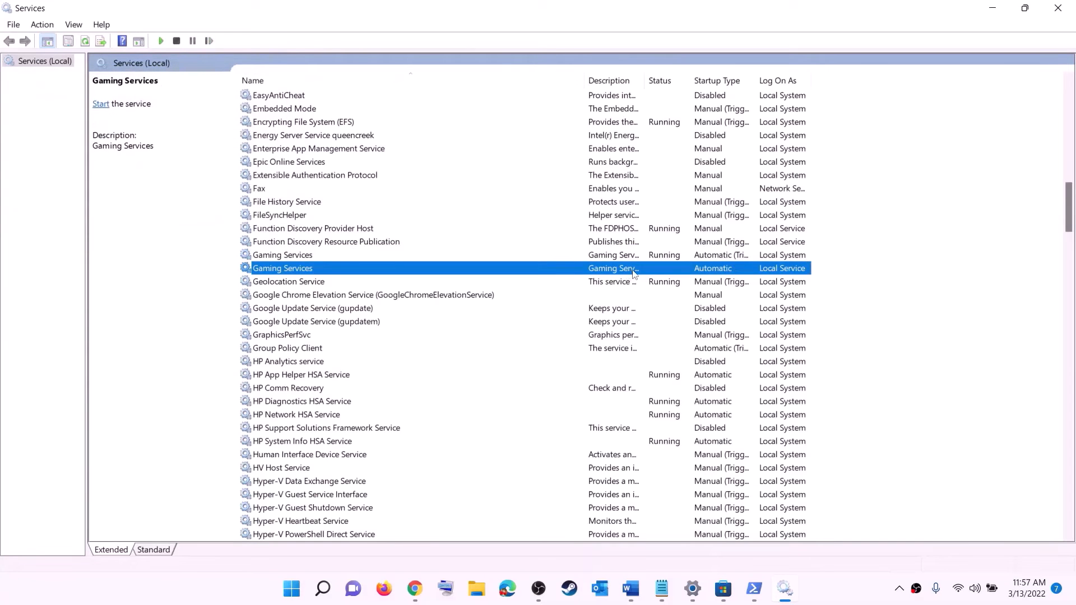
right_click(638, 272)
click(661, 279)
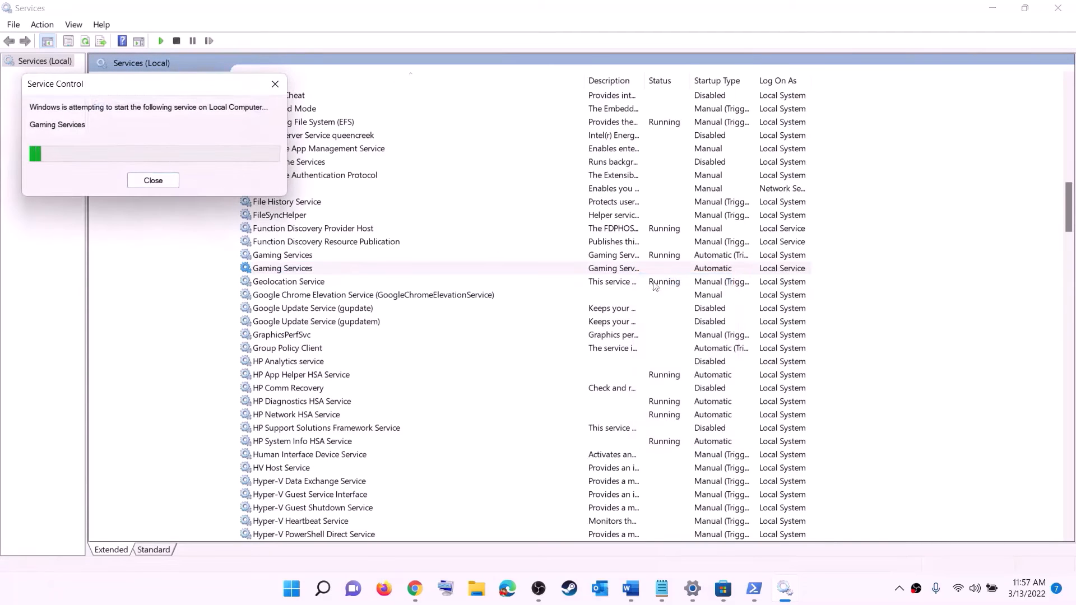
Make sure Microsoft Store Install Service uses the Automatic startup type, then accept its properties.
click(611, 351)
key(m)
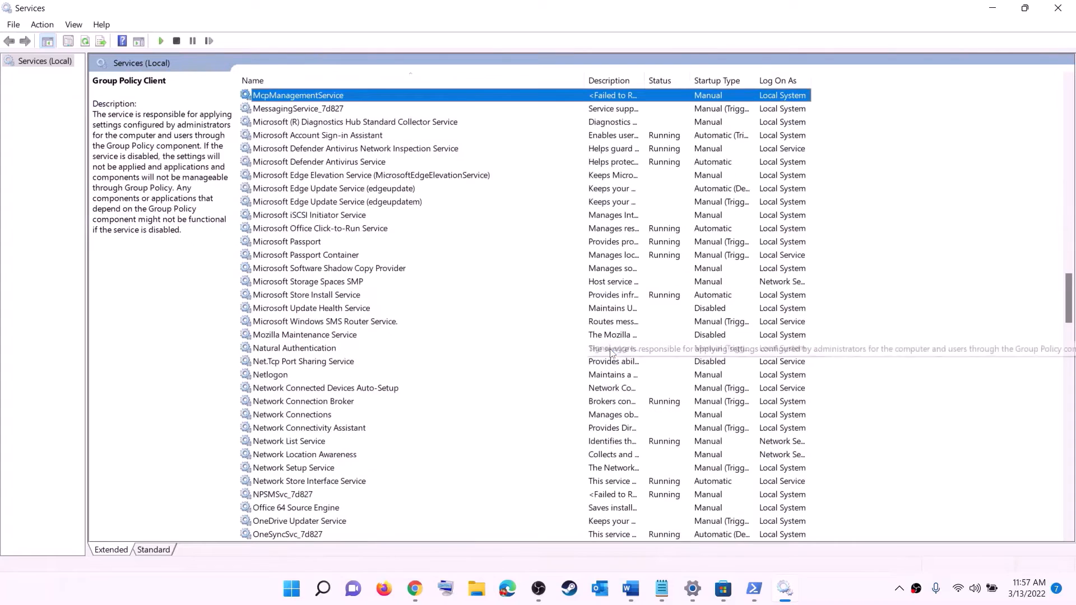
click(317, 297)
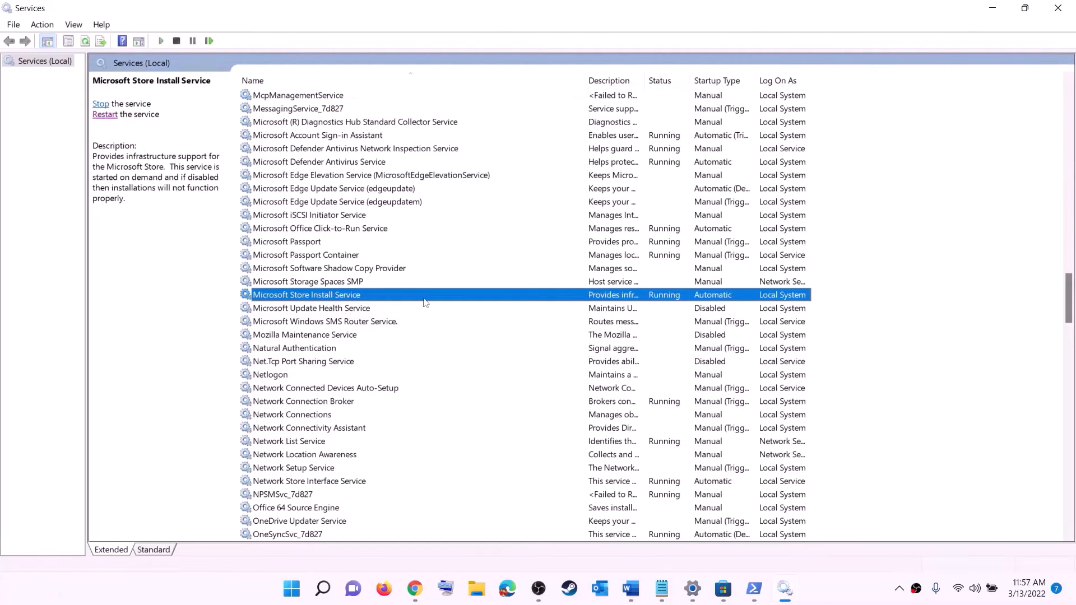
double_click(416, 297)
click(525, 279)
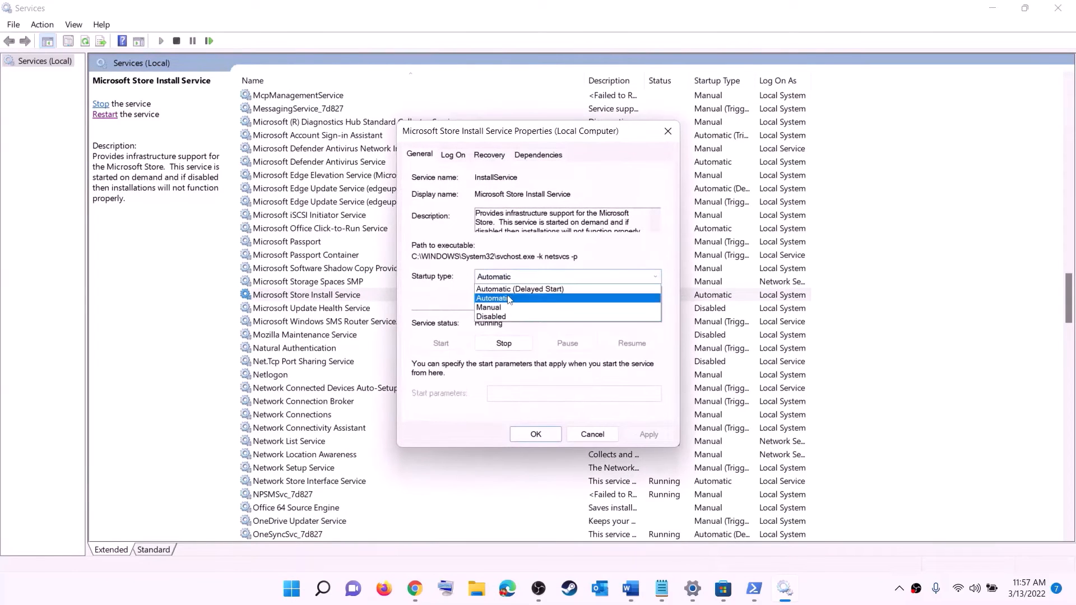
click(525, 278)
click(645, 432)
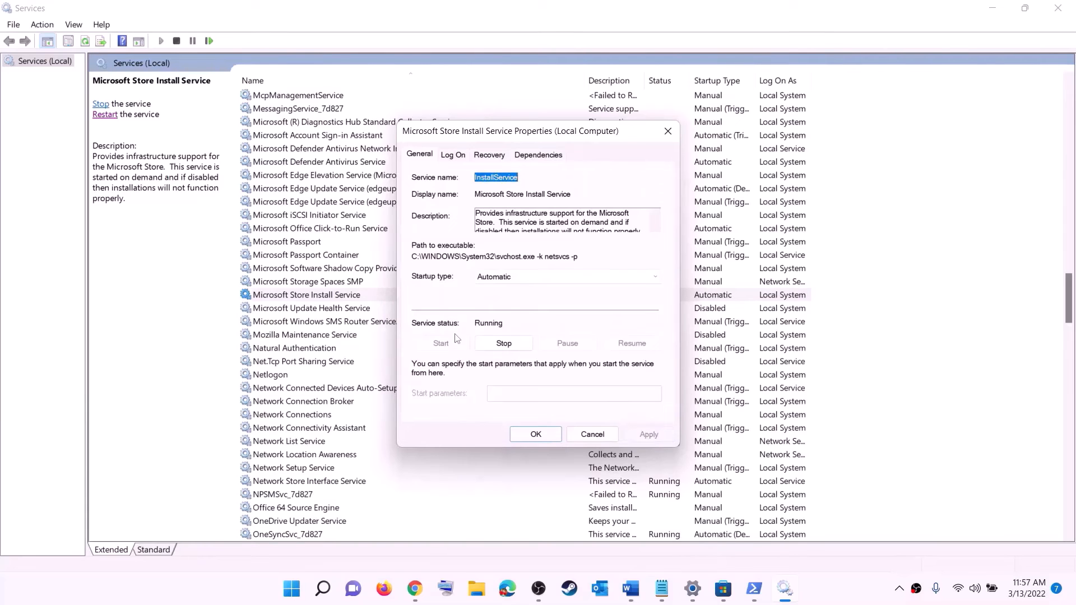
click(549, 440)
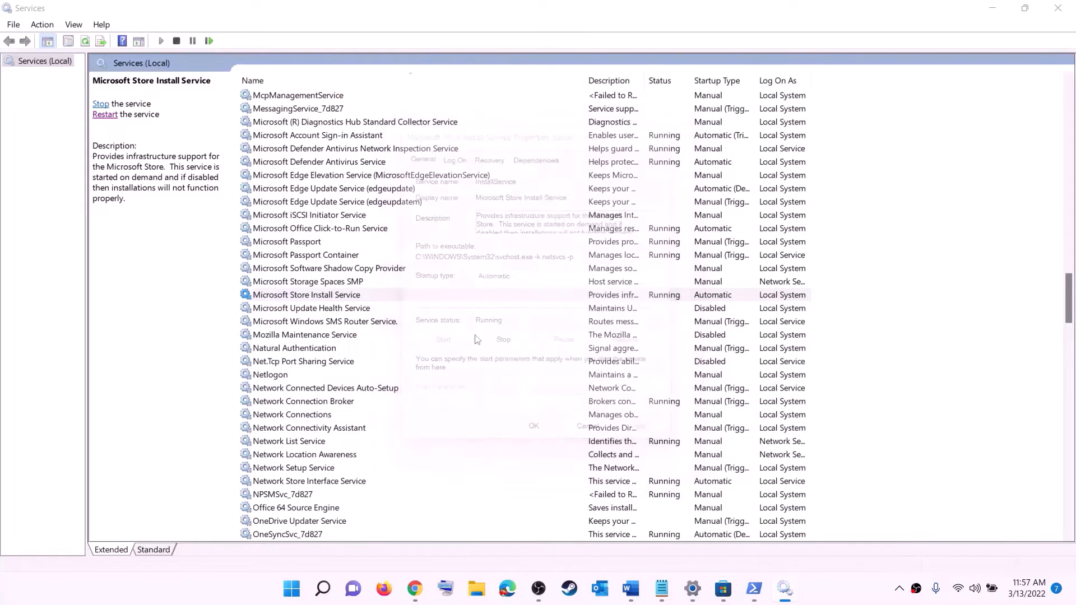
Set the Background Intelligent Transfer Service's startup type to Automatic, apply it and close its properties.
click(354, 259)
key(b)
scroll(356, 266, up, 4)
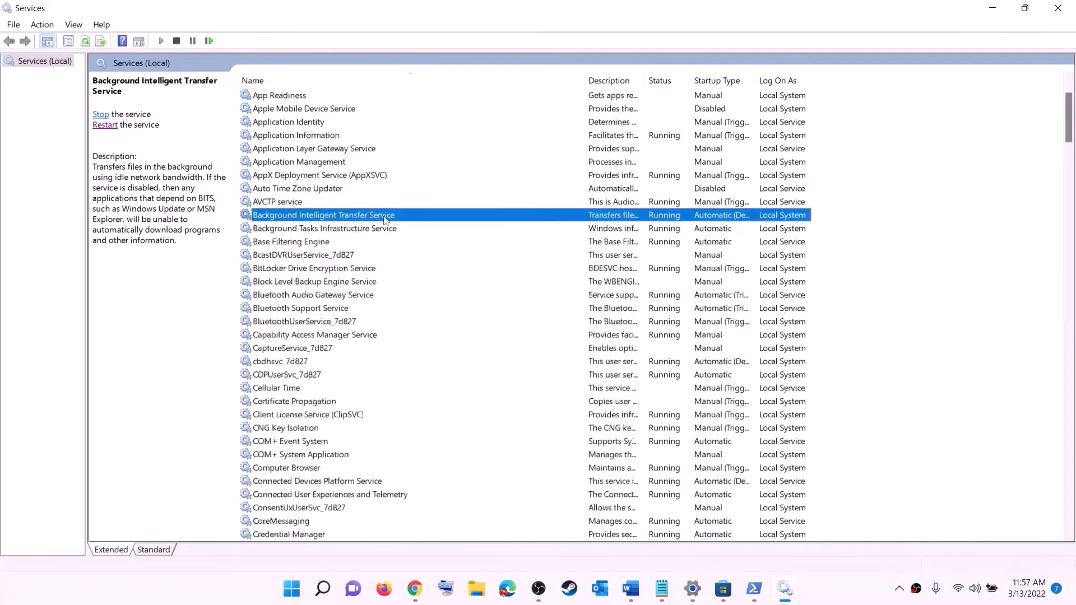
double_click(394, 256)
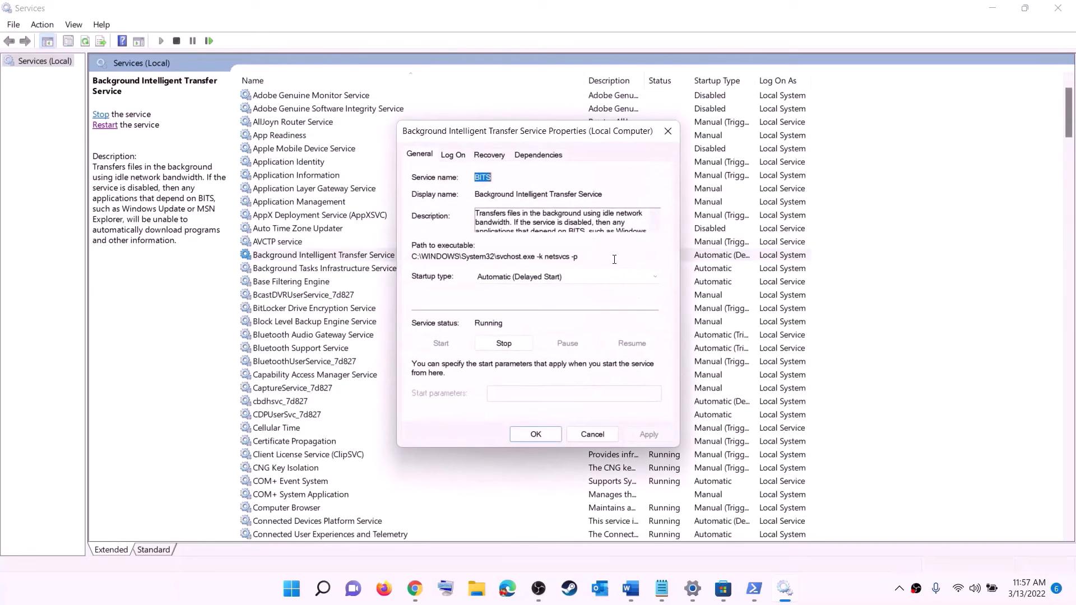
click(543, 283)
click(536, 295)
click(648, 434)
click(535, 435)
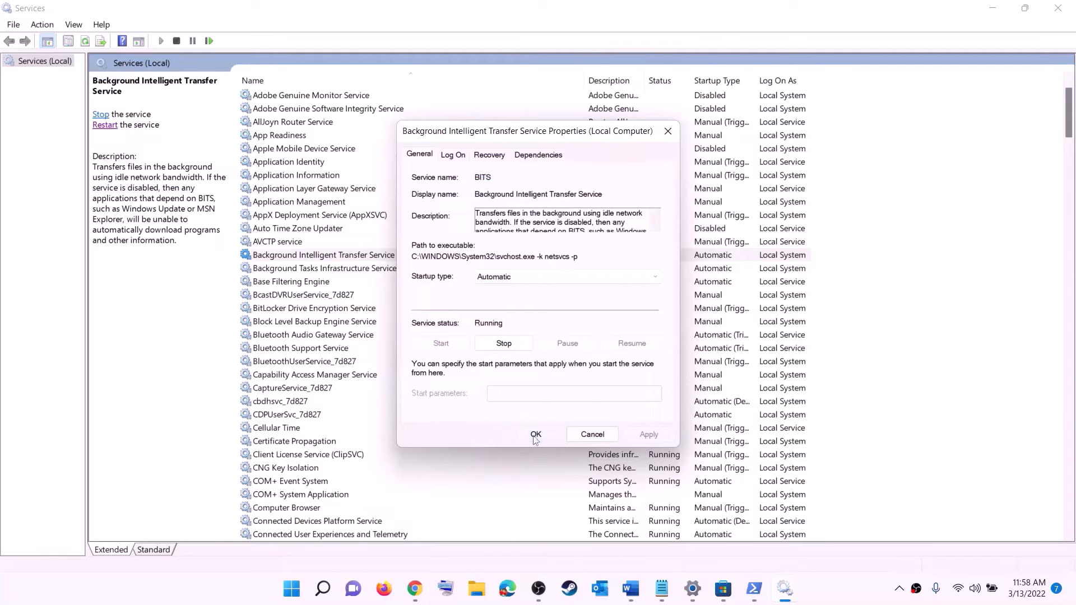
Close Services and read Step 9, Update Windows, in the Word notes.
click(1059, 9)
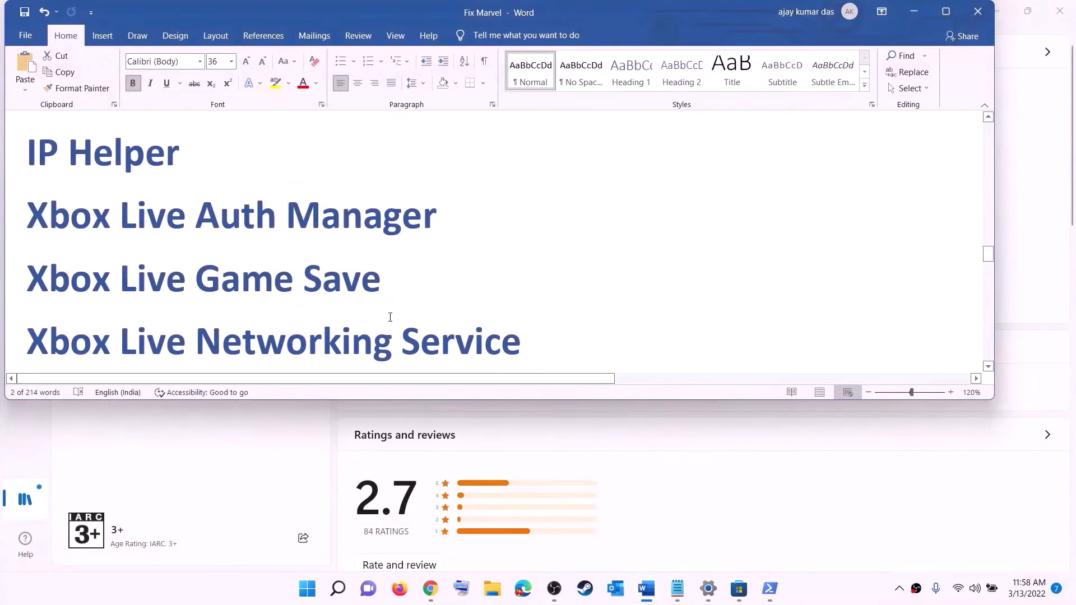
scroll(391, 318, down, 5)
scroll(391, 317, down, 2)
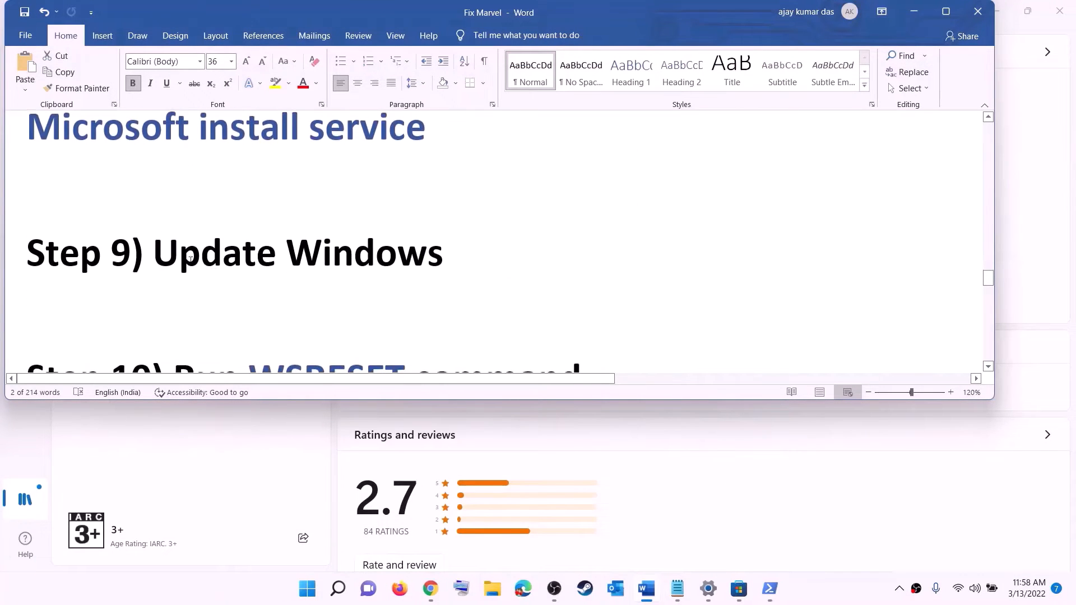
drag(153, 254, 529, 245)
Open the Windows Update page in Windows Settings and check for updates available to install.
click(316, 602)
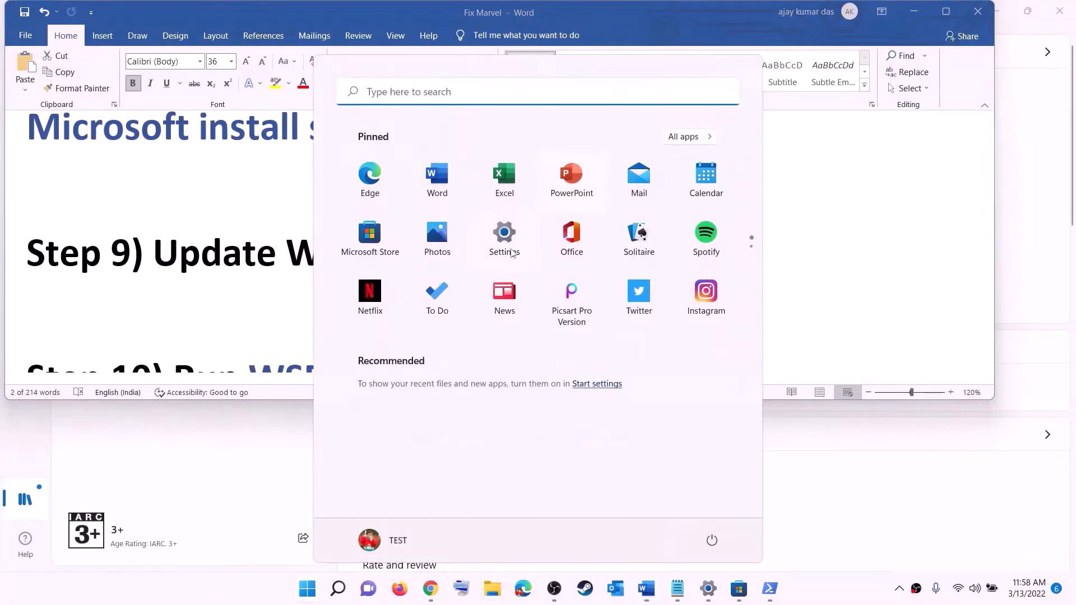
click(507, 251)
click(87, 437)
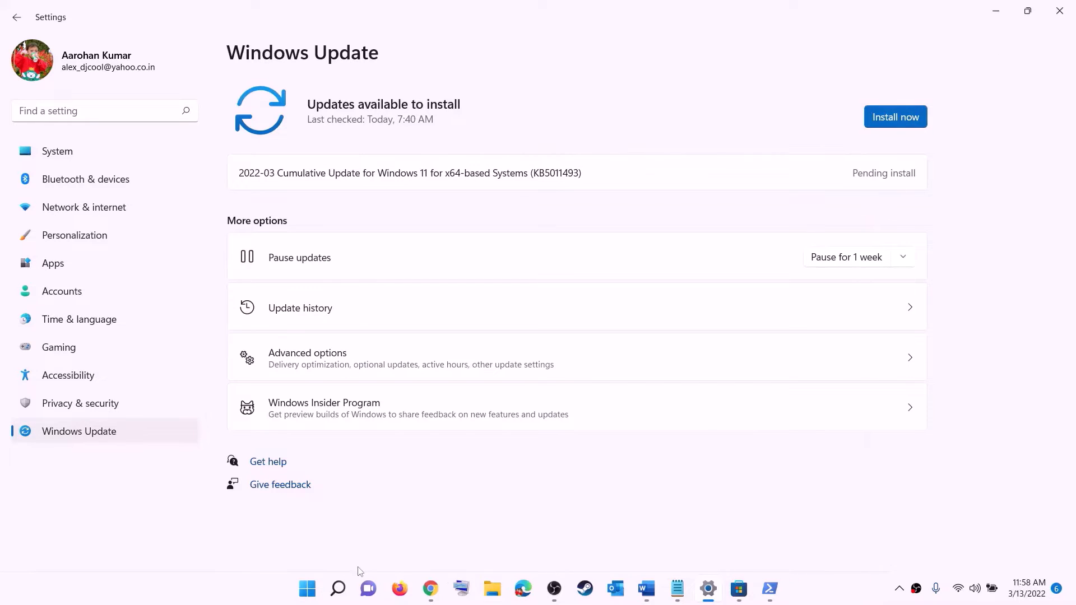
Bring up the computer's power options to locate Restart, then dismiss them and minimize Settings.
click(307, 589)
click(712, 541)
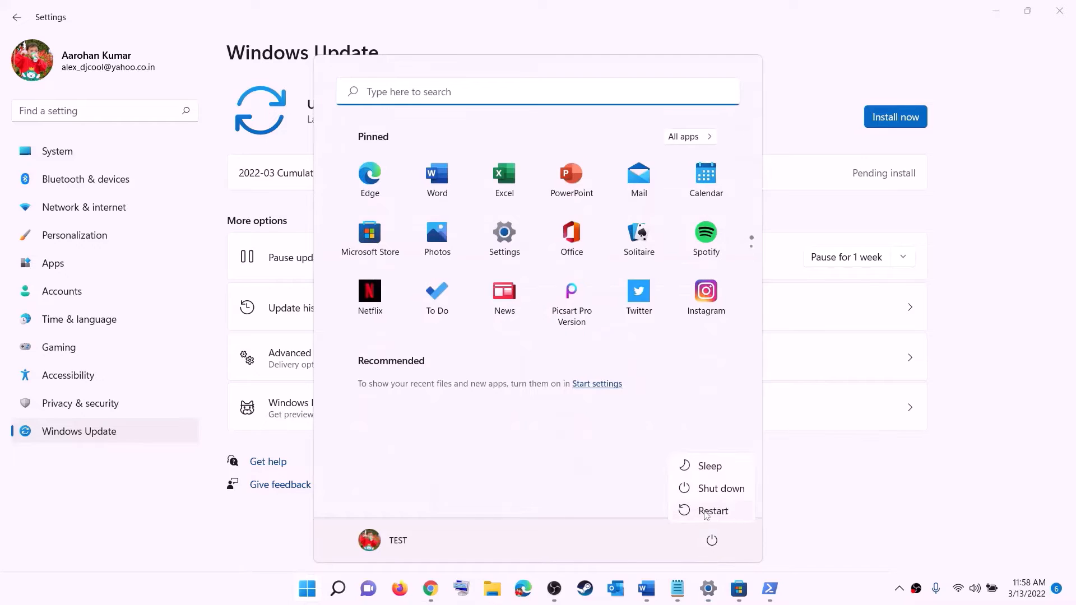
click(1005, 13)
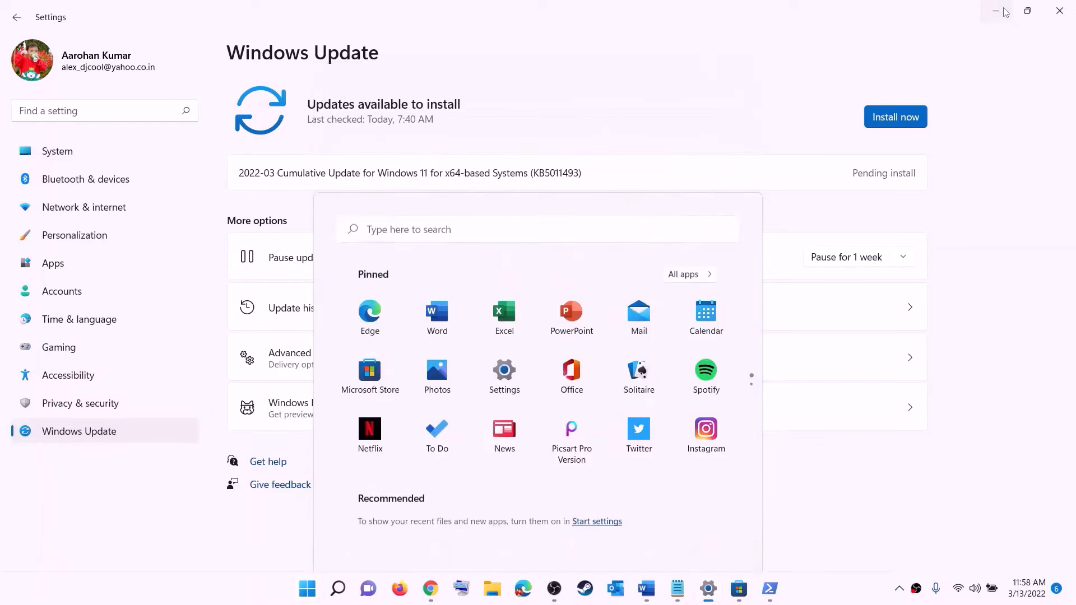
Copy WSRESET from Step 10 of the Word notes and run it through Windows search to reset the Store.
click(647, 589)
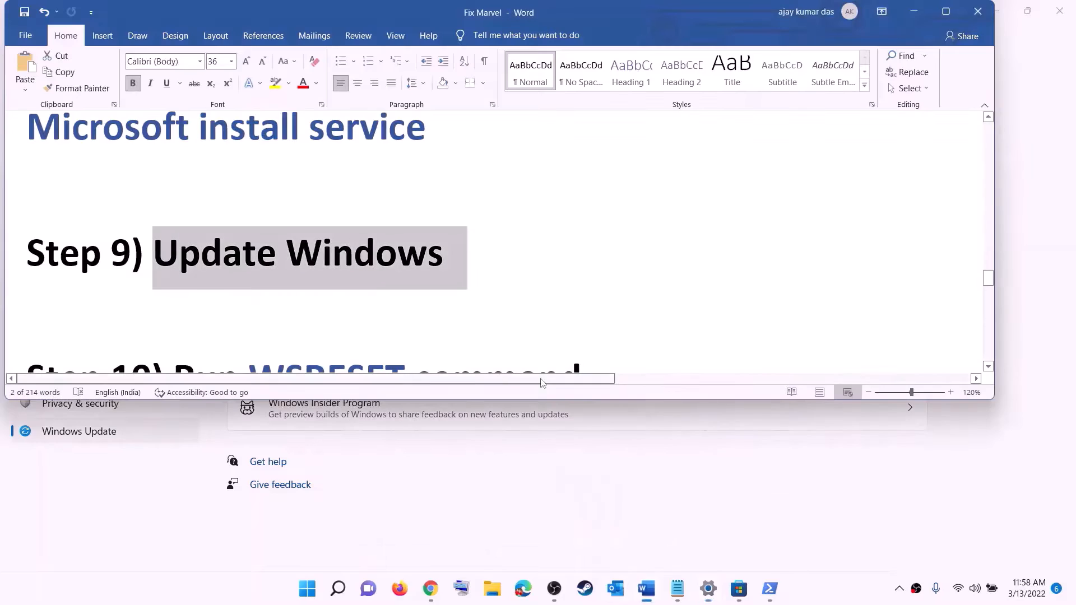
scroll(322, 303, down, 3)
double_click(326, 265)
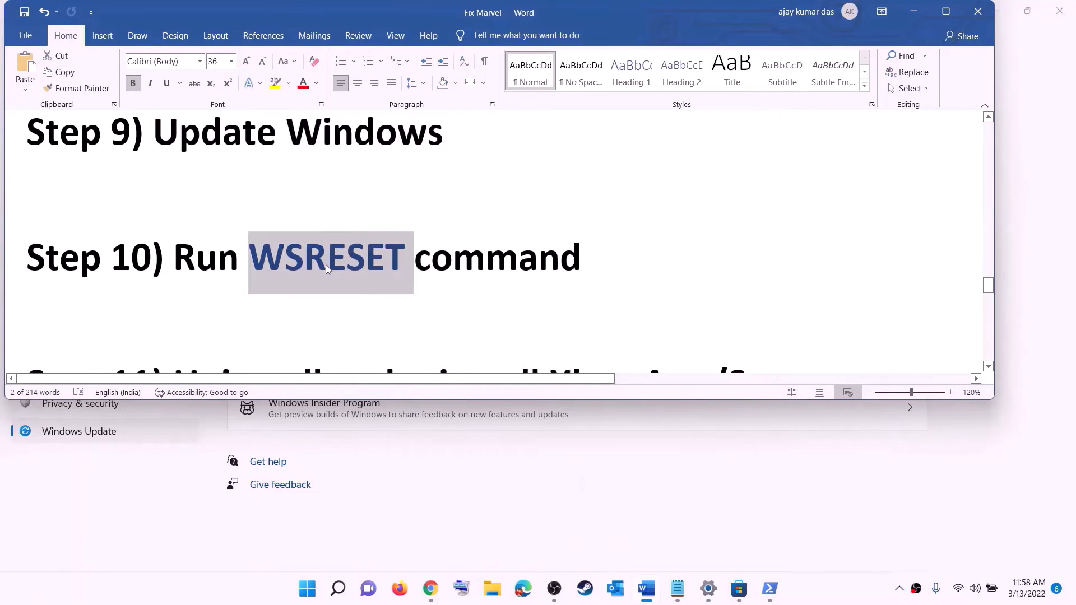
key(ctrl+c)
click(304, 601)
key(ctrl+v)
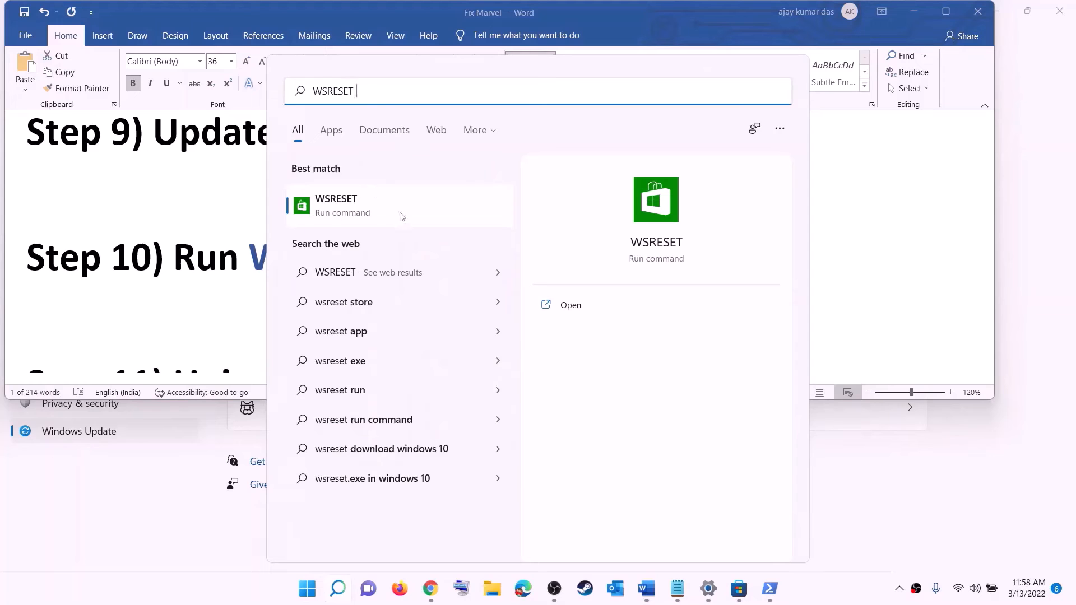
click(355, 214)
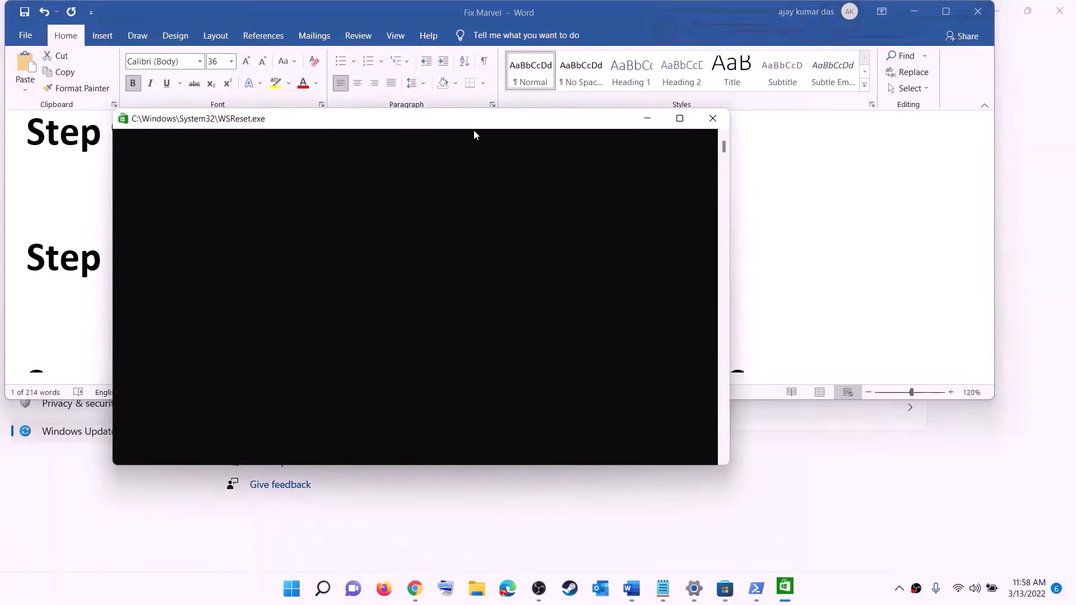
drag(473, 128, 623, 190)
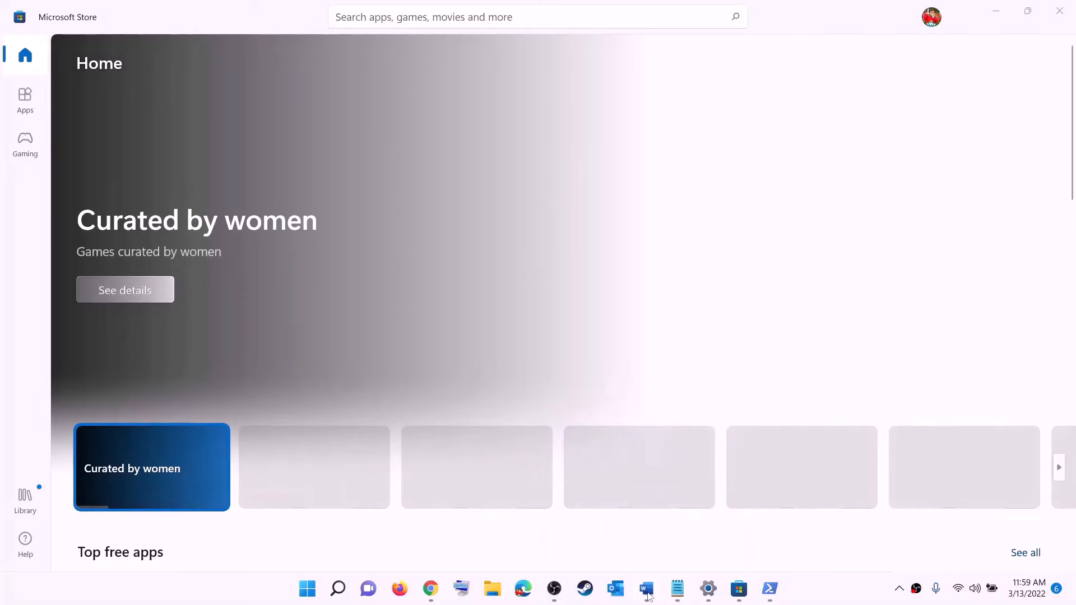
Read Step 11 in the Word notes, search Windows for the Xbox app and bring up its options, then dismiss the search.
key(alt+Tab)
scroll(371, 280, down, 3)
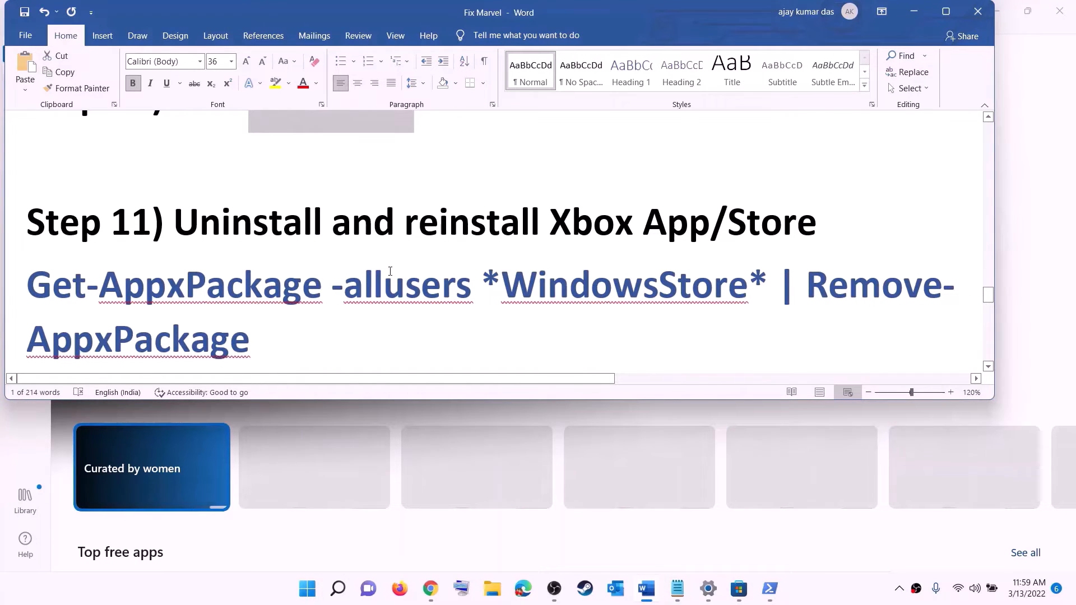
scroll(383, 278, down, 1)
click(309, 596)
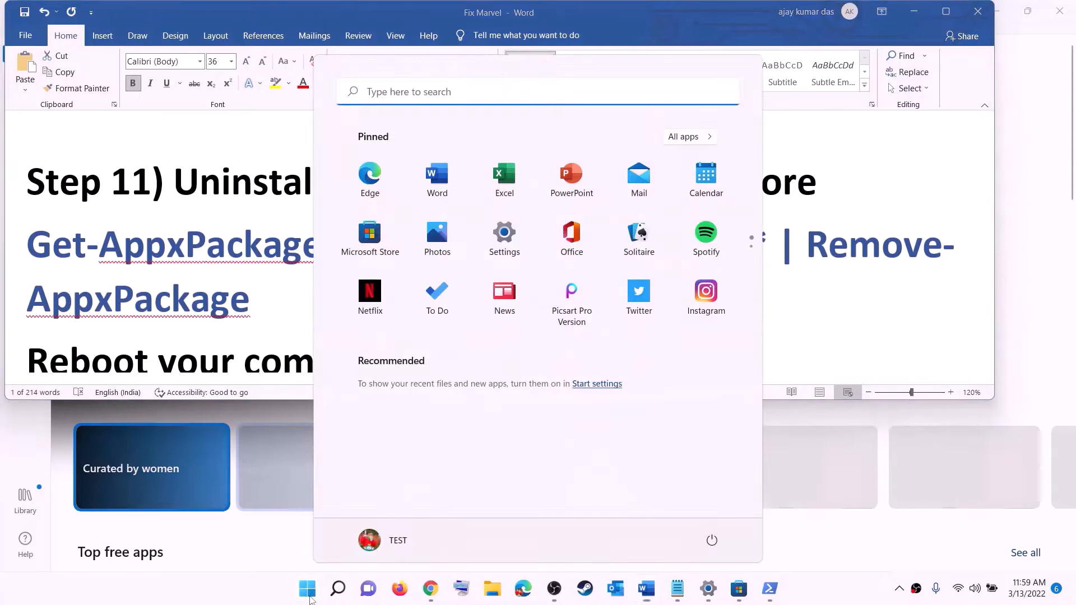
text(xbo)
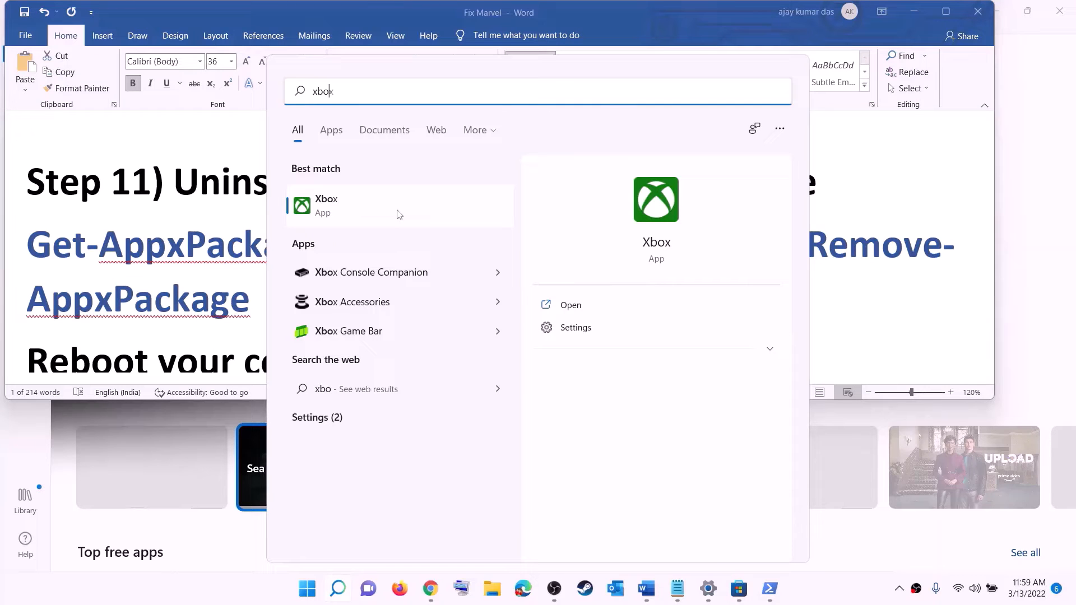
text(x)
right_click(399, 215)
click(581, 349)
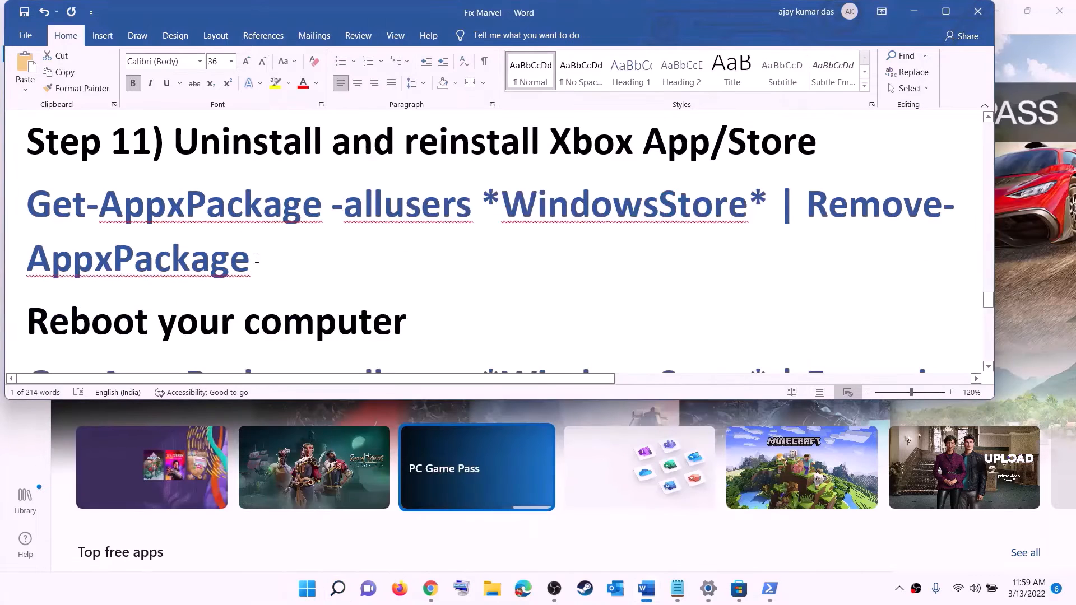
Copy the Get-AppxPackage -allusers *WindowsStore* | Remove-AppxPackage command from Step 11 of the Word notes.
triple_click(257, 259)
right_click(102, 225)
click(130, 257)
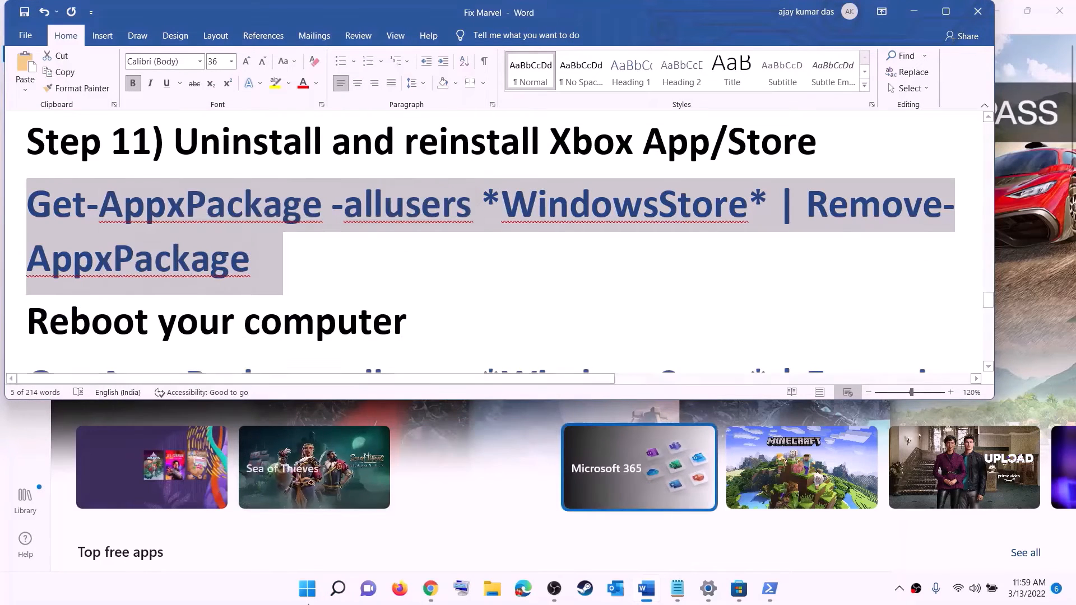
Open Windows PowerShell as administrator and run Get-AppxPackage -allusers *WindowsStore* | Remove-AppxPackage to remove the Store.
click(308, 588)
text(po)
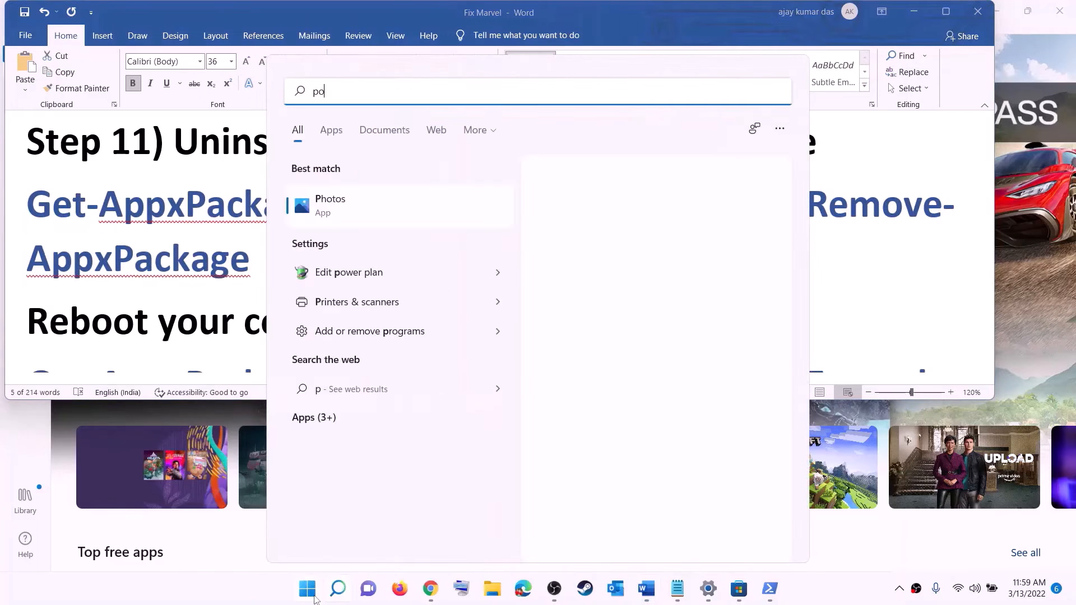
text(we)
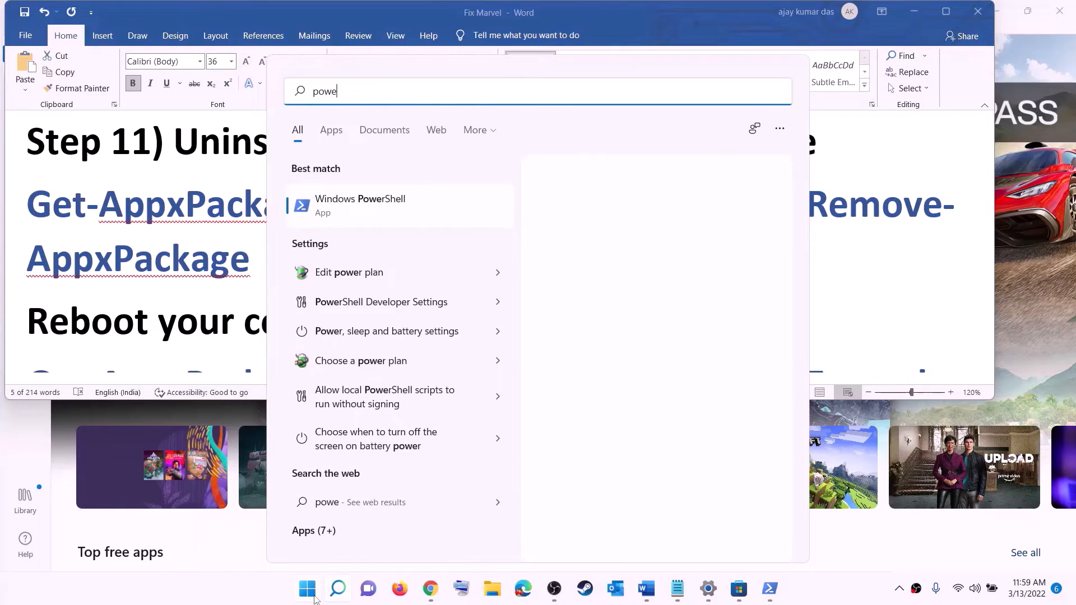
text(rshel)
right_click(364, 209)
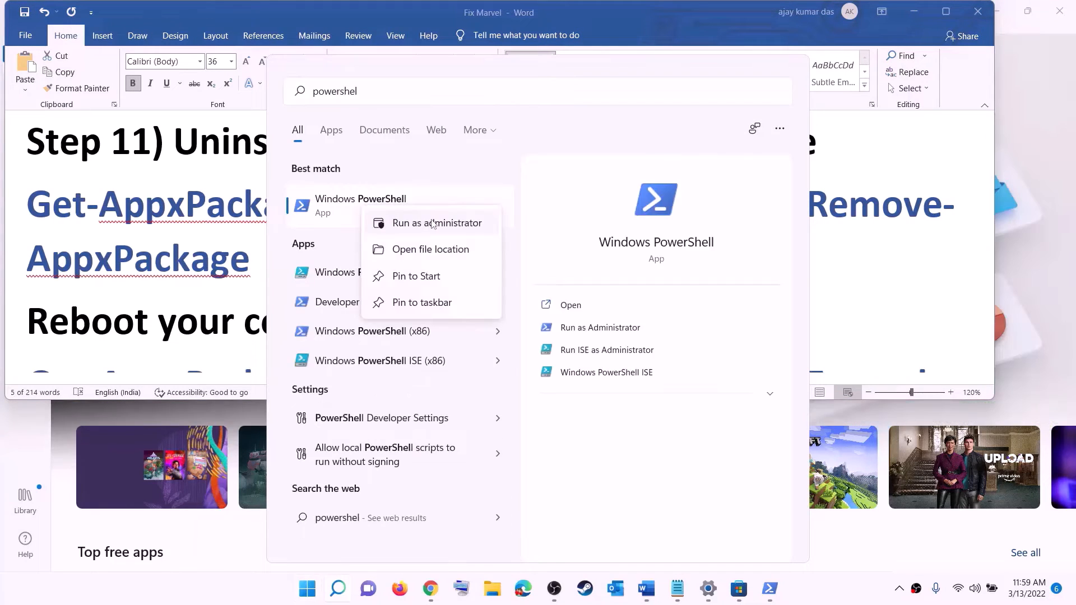
click(461, 224)
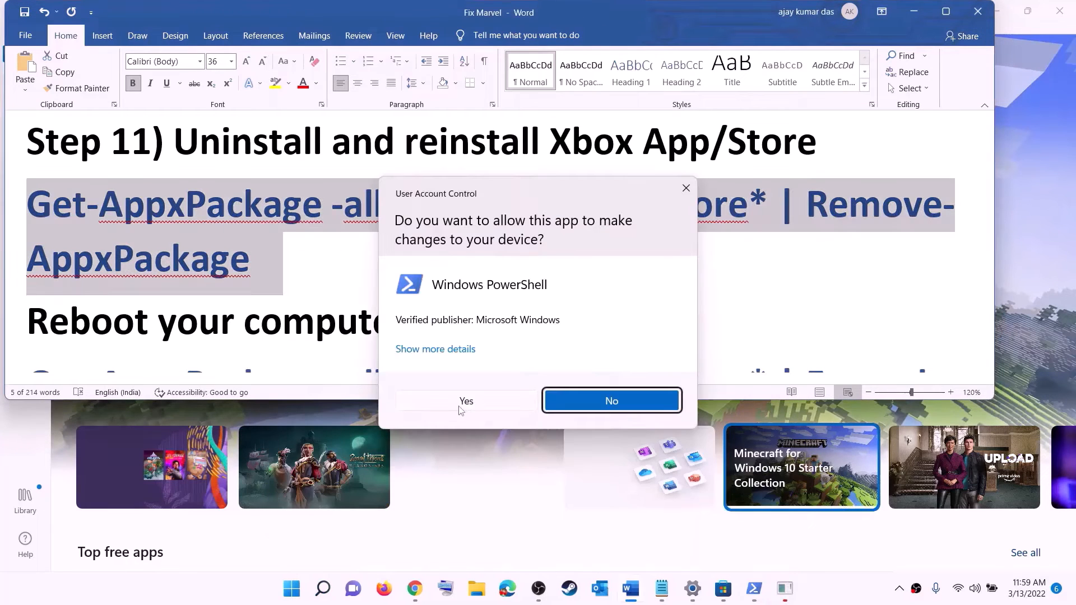
click(460, 409)
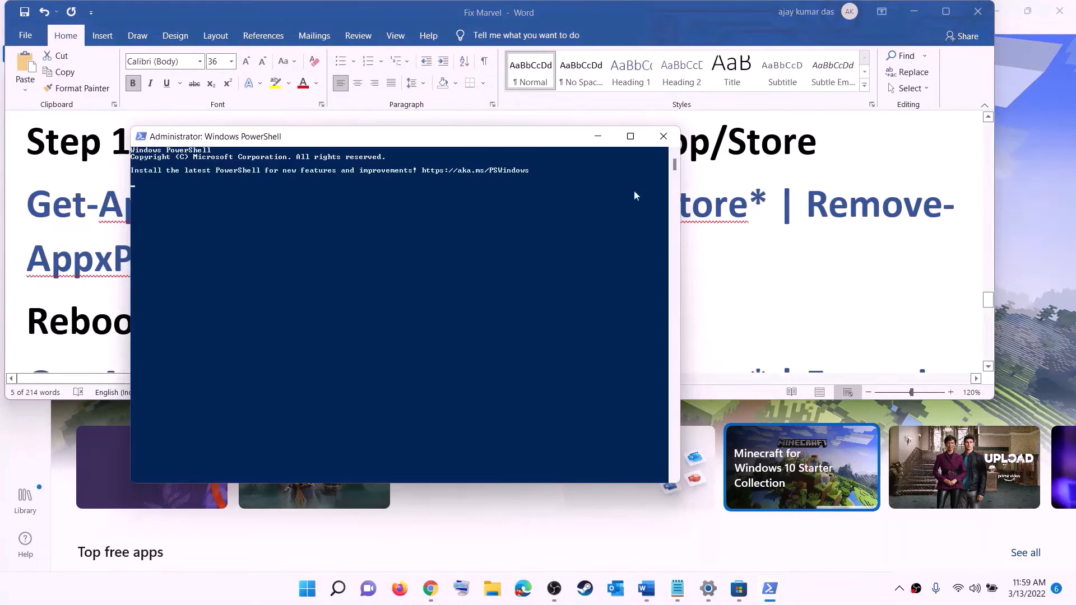
right_click(335, 207)
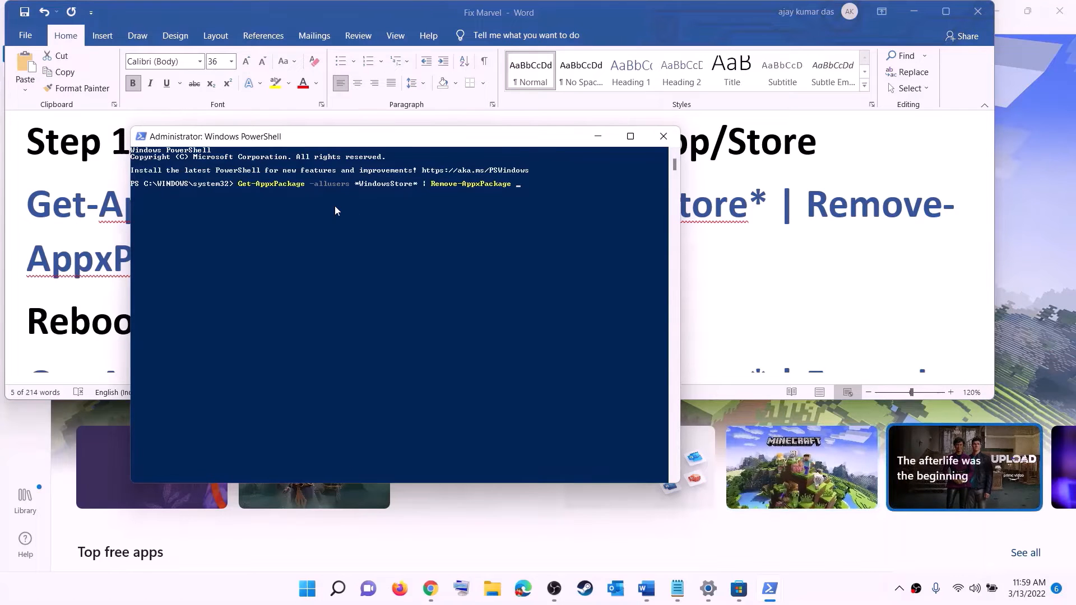
key(Return)
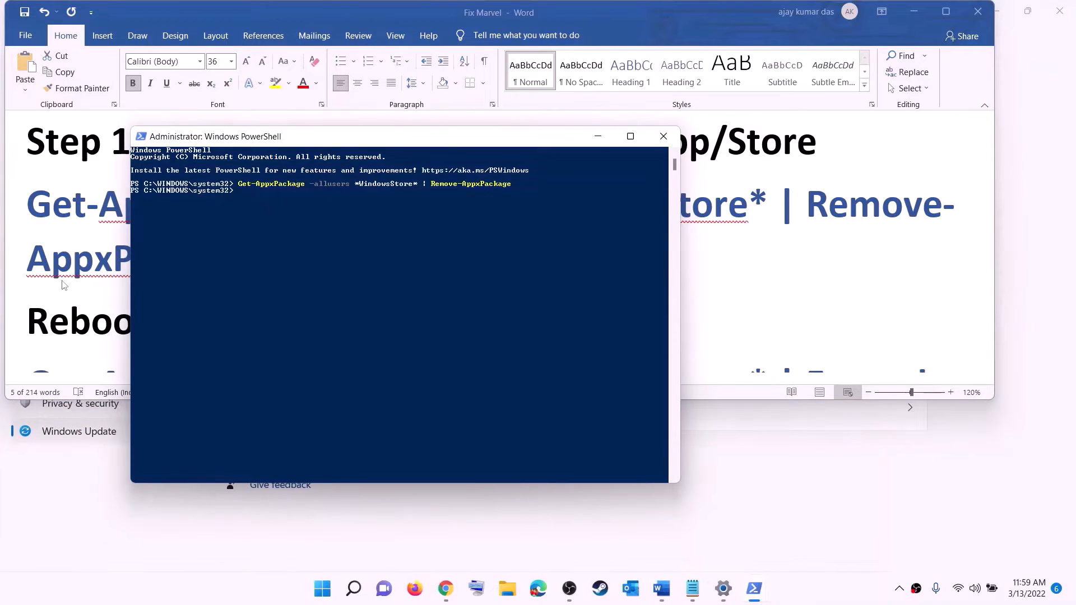
Highlight the Reboot instruction in the Word notes, bring up the computer's power options and dismiss them.
drag(101, 312, 430, 287)
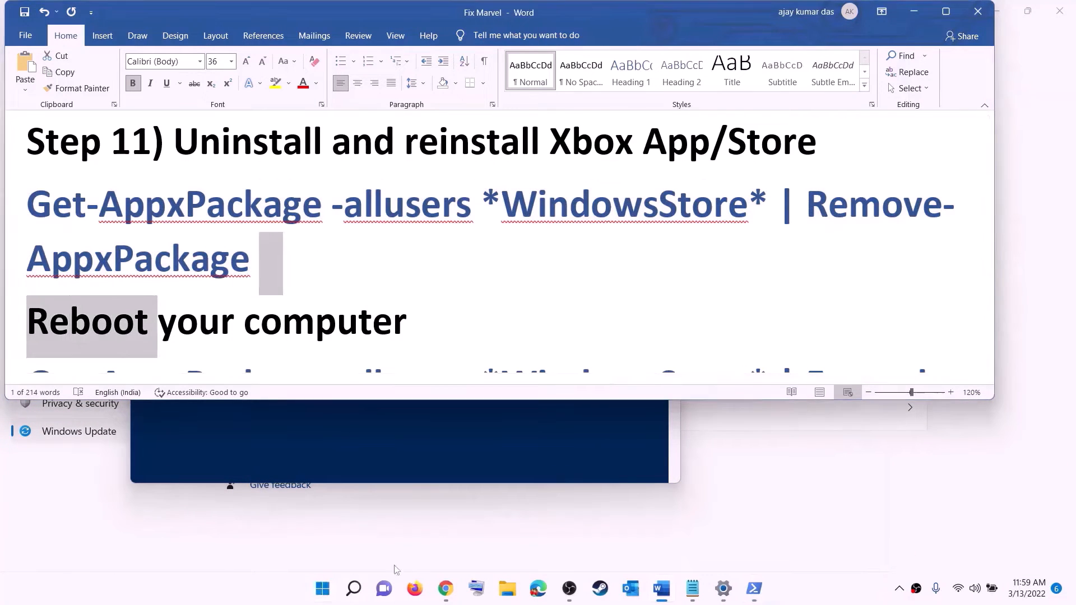
click(323, 589)
click(713, 541)
click(238, 261)
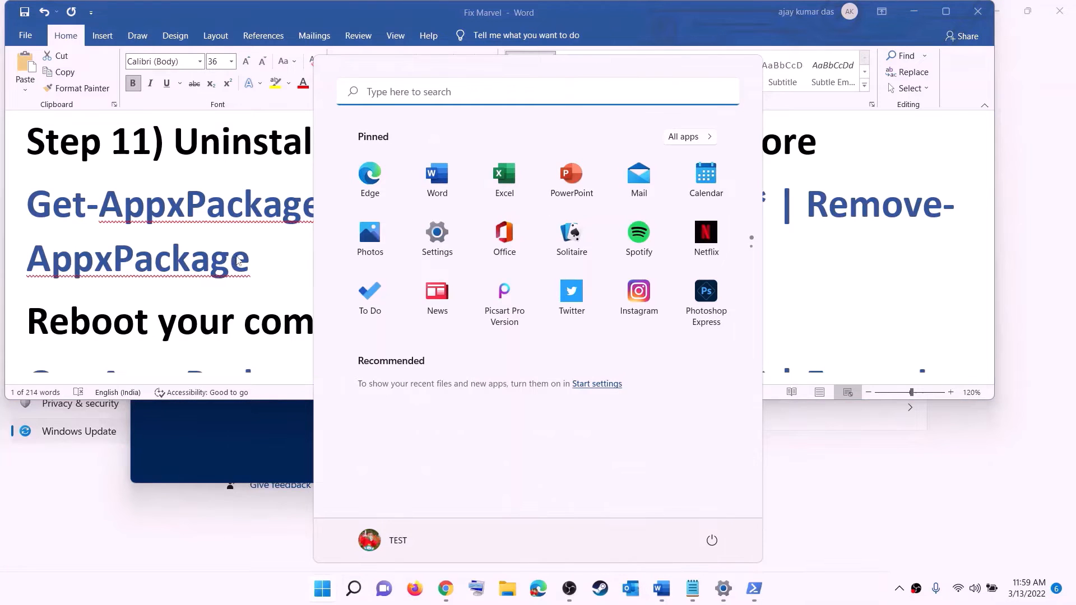
Copy the *WindowsStore* Foreach {Add-AppxPackage -DisableDevelopmentMode -Register …} command below the reboot instruction in the Word notes.
scroll(893, 291, down, 4)
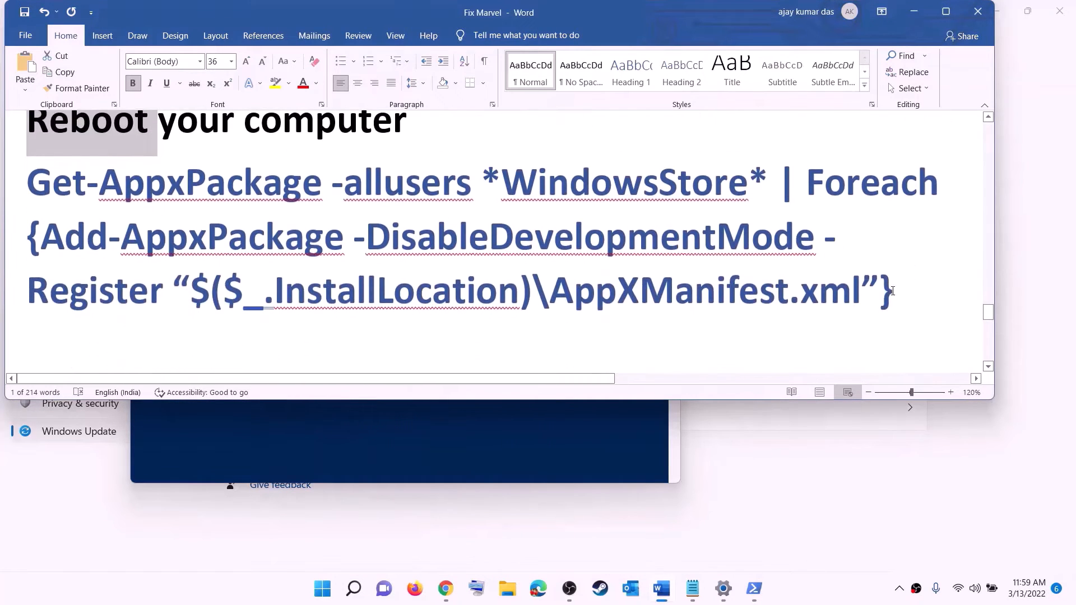
triple_click(893, 291)
right_click(182, 217)
click(216, 242)
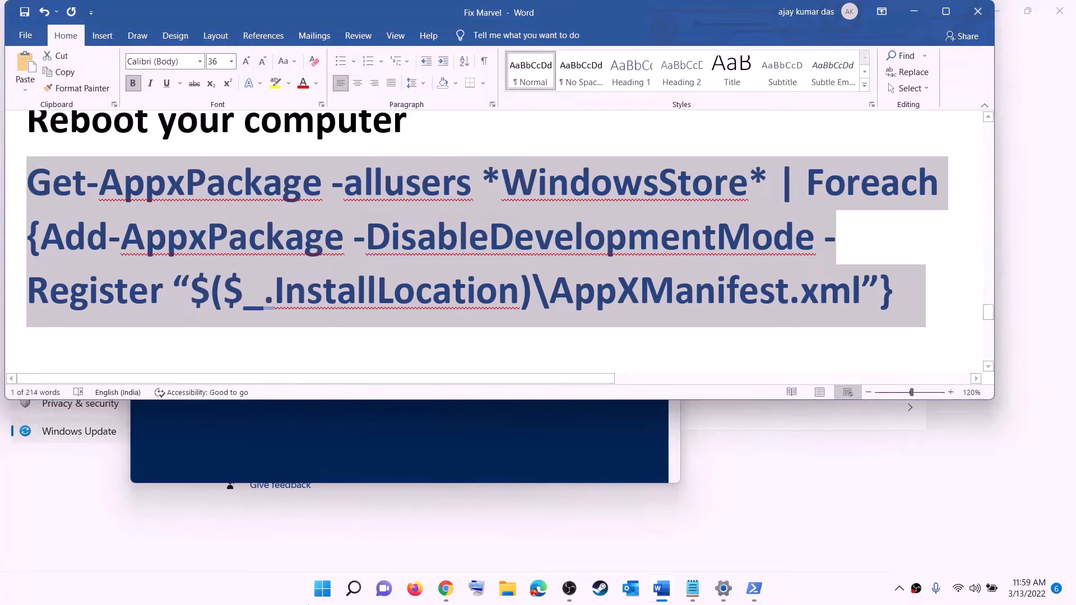
Open another Windows PowerShell window as administrator and run the copied Add-AppxPackage -DisableDevelopmentMode -Register command to reinstall the Store.
click(325, 596)
text(p)
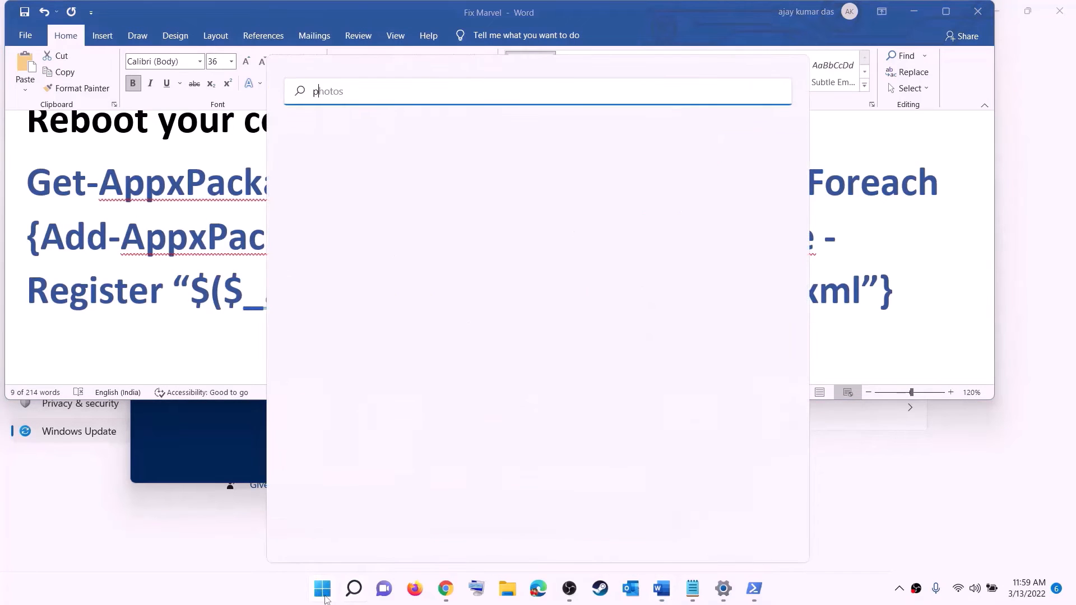
text(owershell)
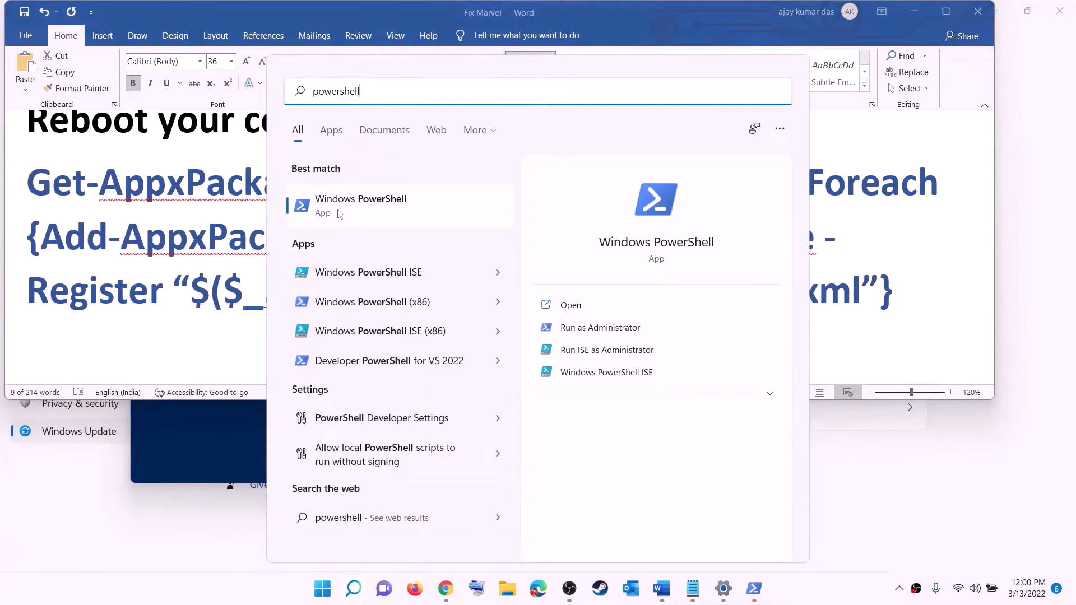
right_click(338, 212)
click(441, 227)
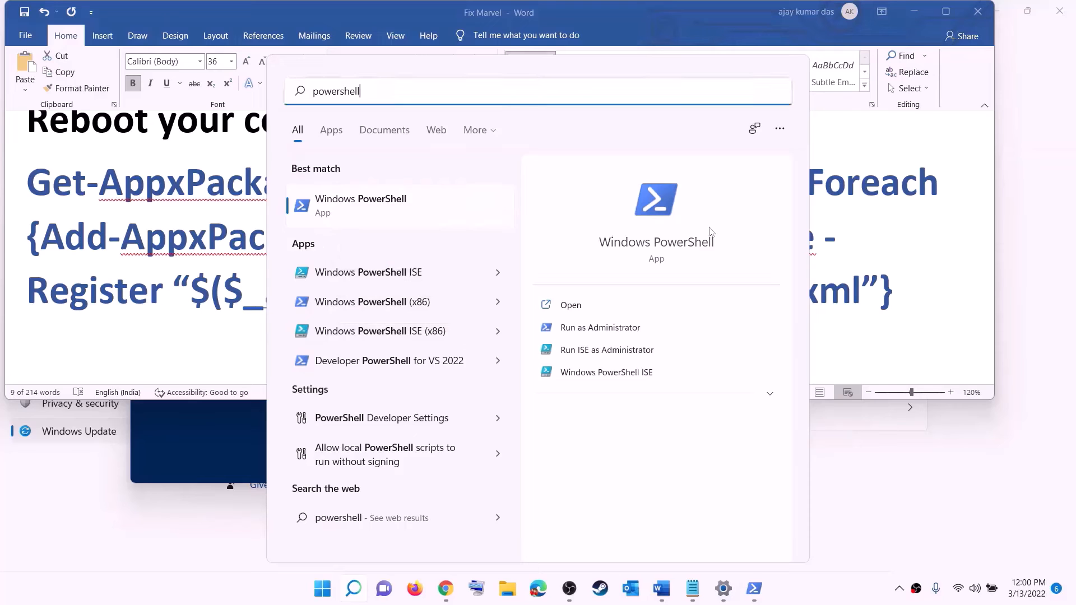
click(482, 399)
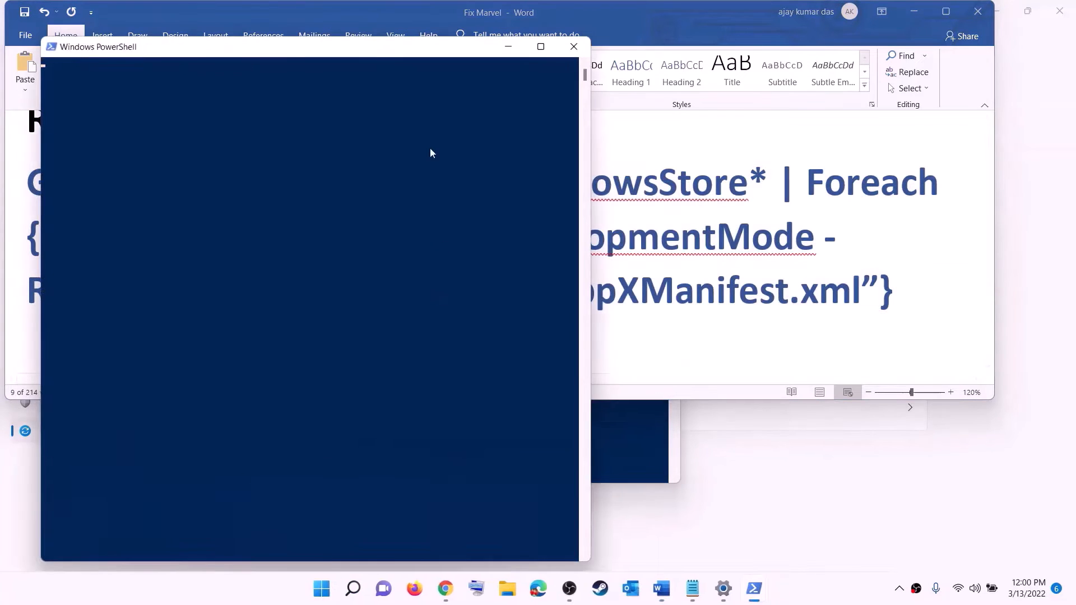
drag(384, 46, 510, 116)
key(ctrl+v)
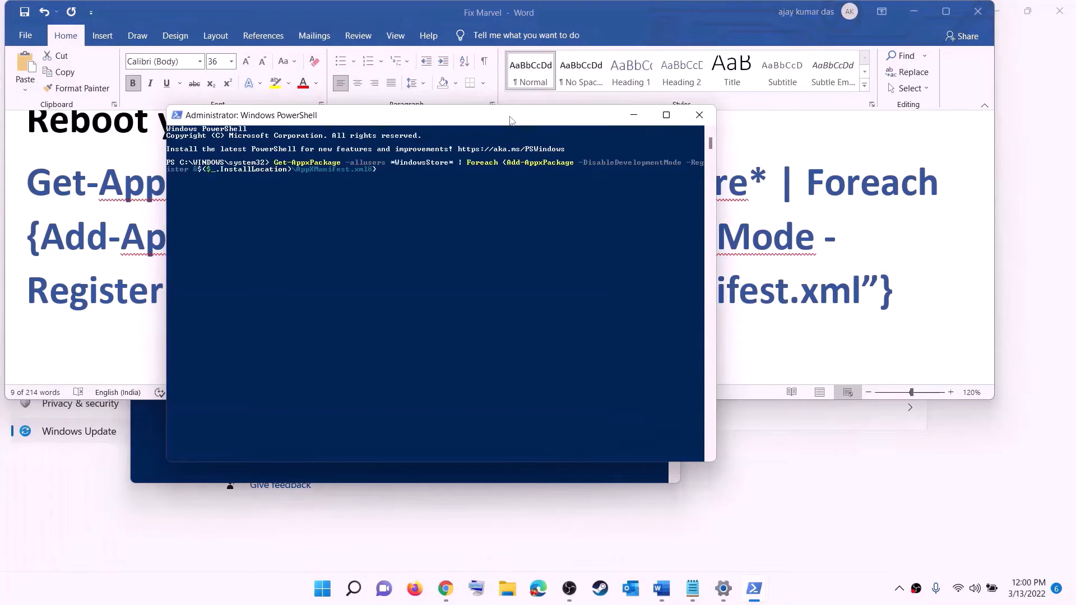
key(Return)
Search Windows for "store" and open Microsoft Store.
click(331, 594)
text(s)
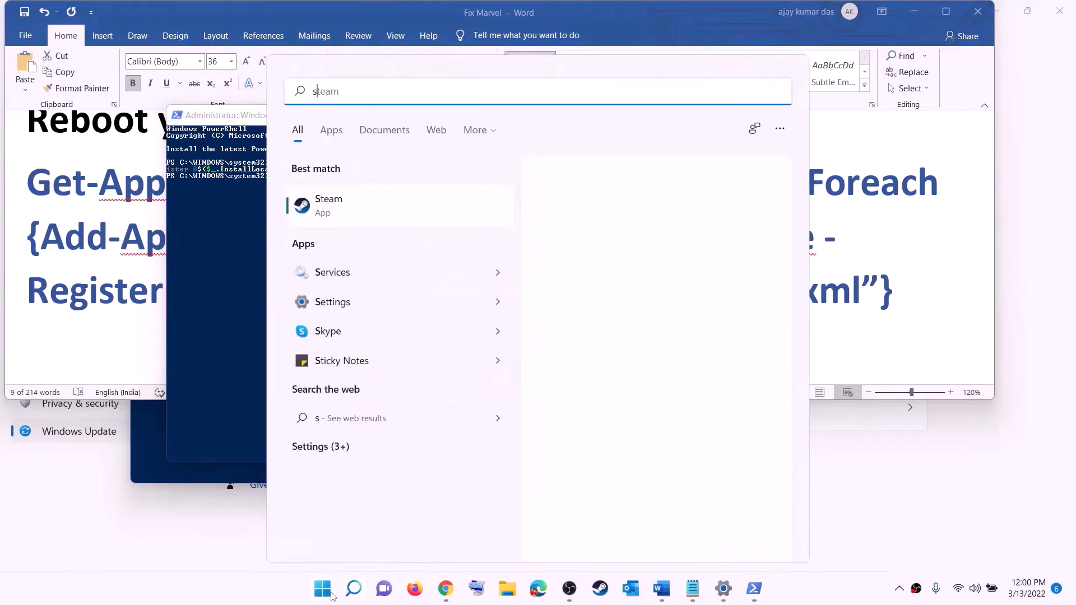
text(tore)
click(339, 202)
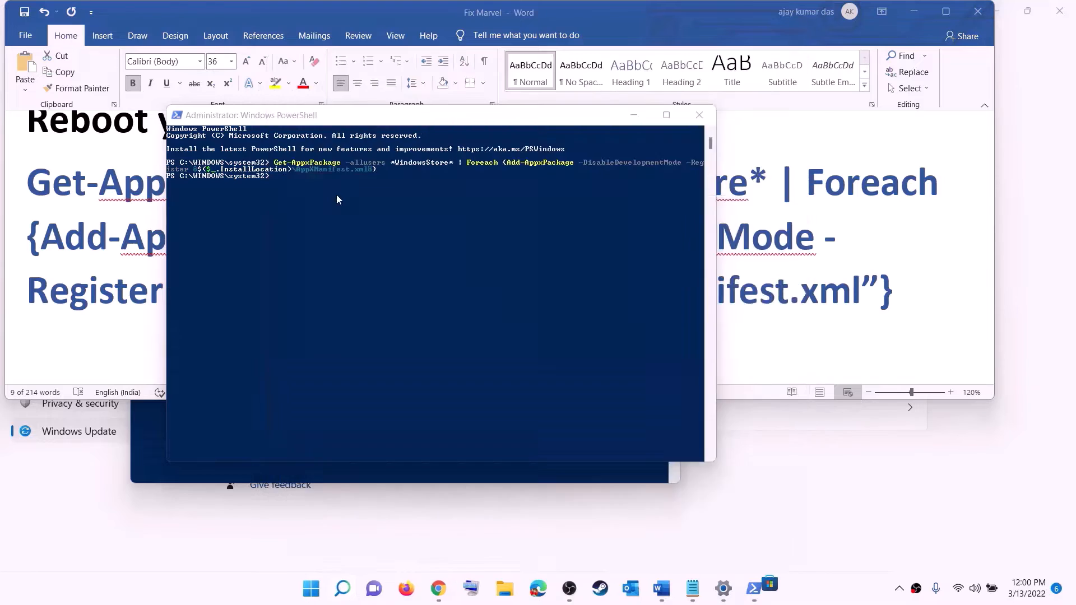
click(758, 11)
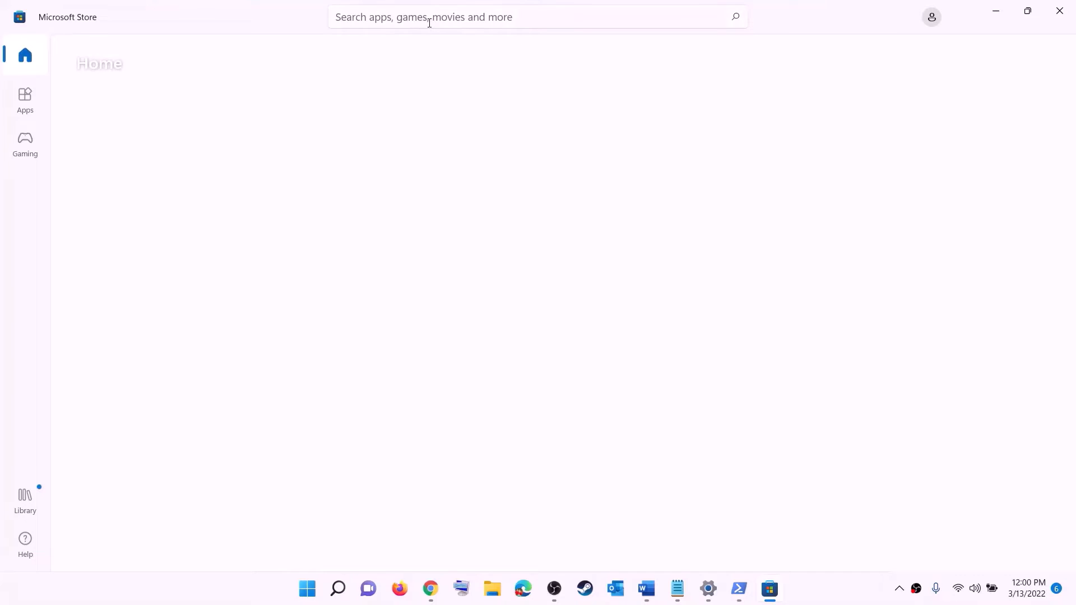
Search Microsoft Store for "xbox" and open the Xbox app's product page.
click(403, 18)
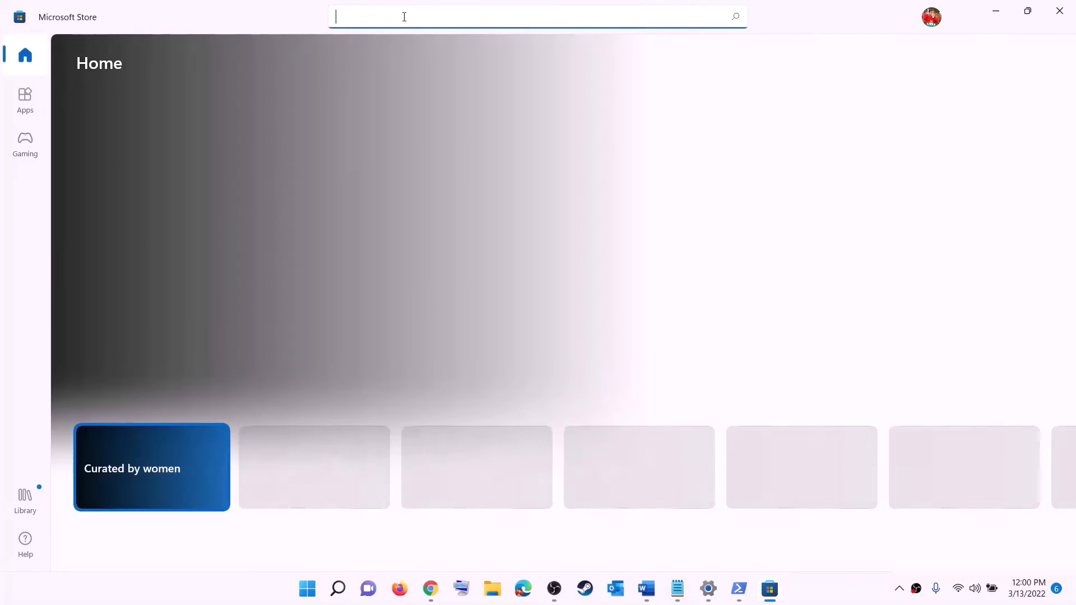
text(xbo)
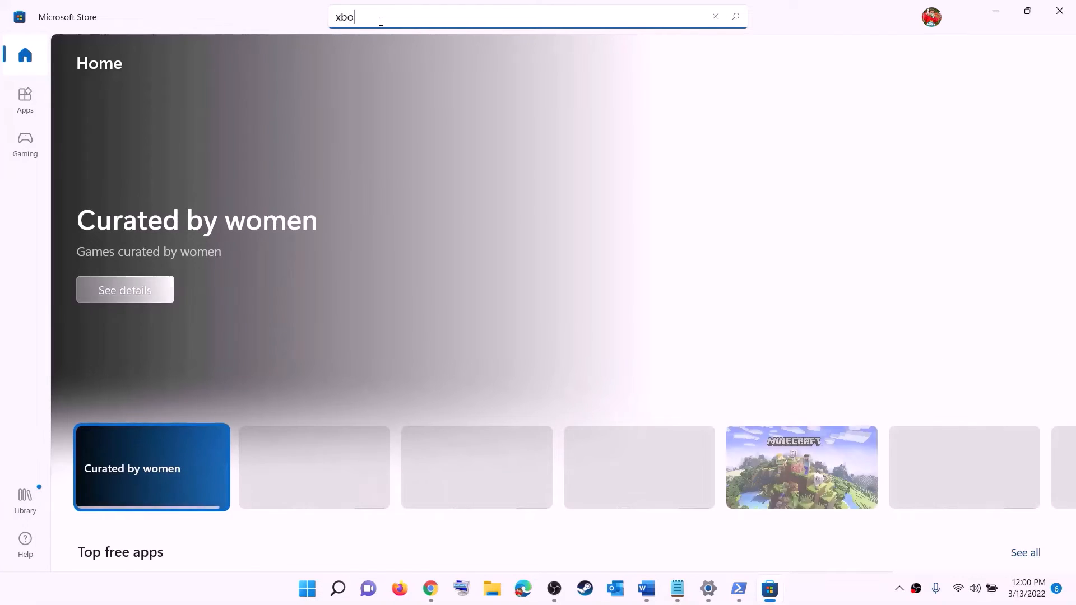
text(x)
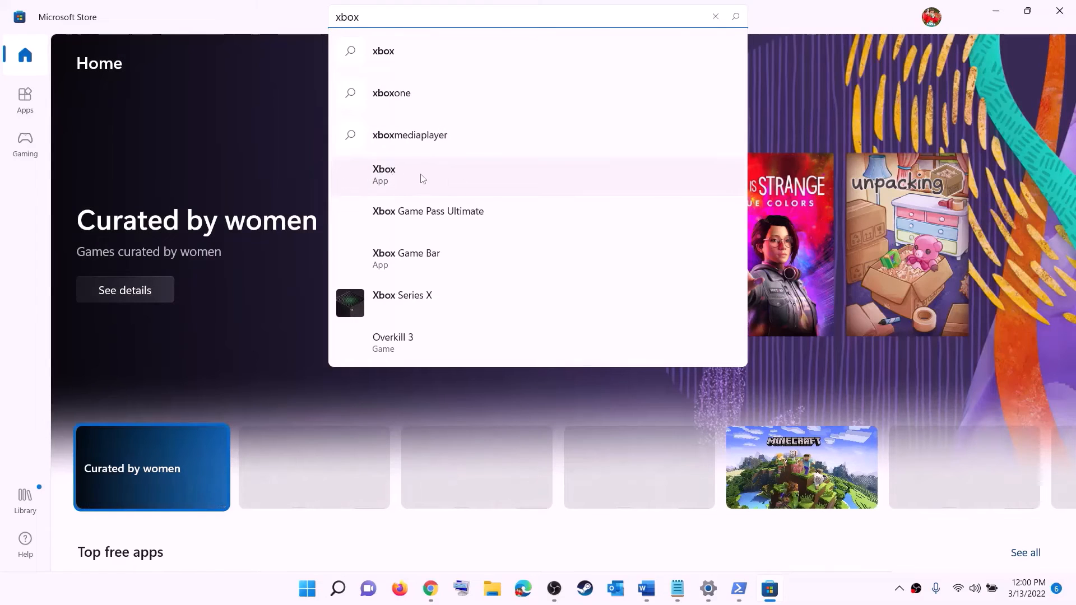
click(404, 179)
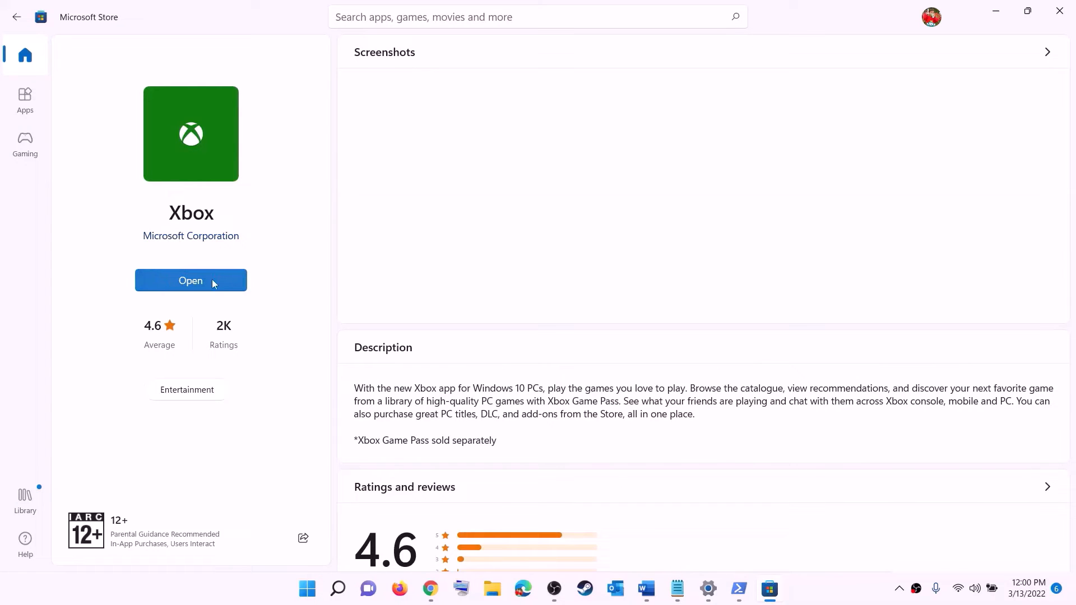
Return to the Word notes and read Step 12 on changing the install drive and renaming the WpSystem and WindowsApps folders.
key(alt+Tab)
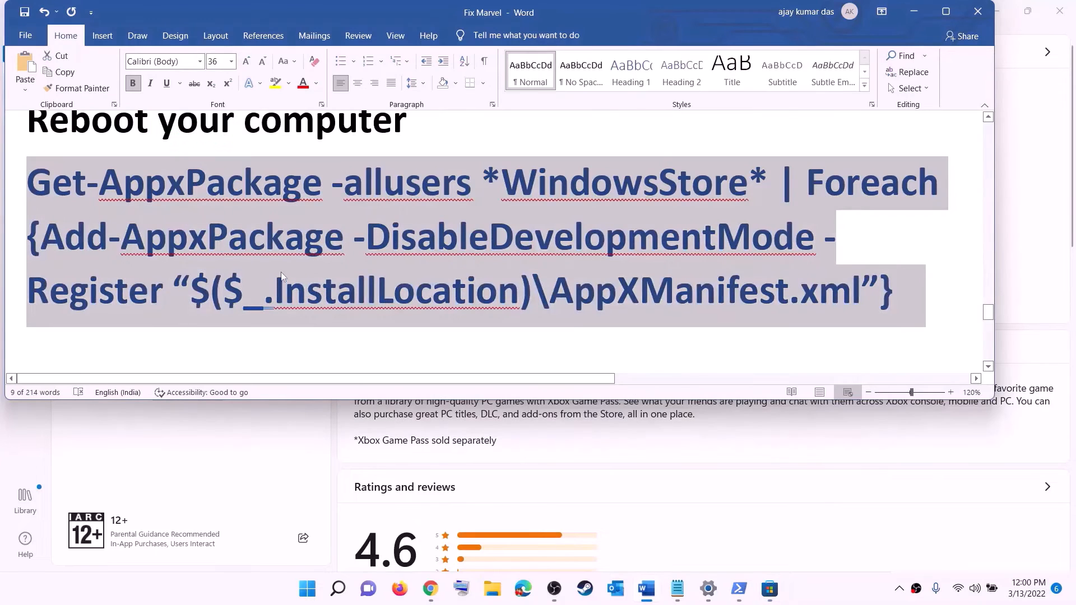
scroll(281, 271, down, 4)
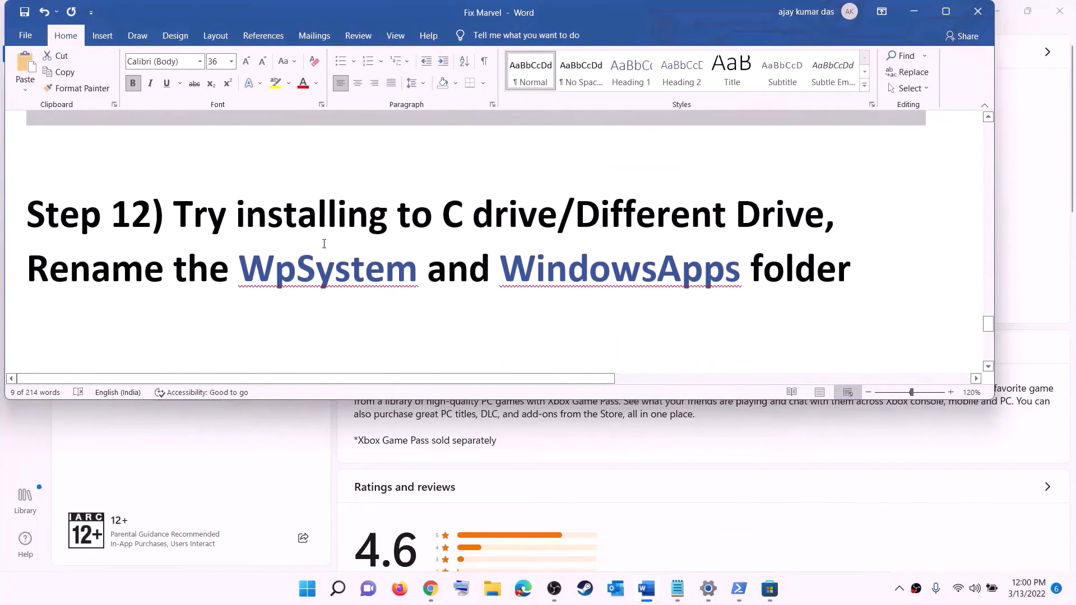
Highlight the Step 12 text in the notes about installing to the C drive or a different drive.
drag(187, 224, 651, 207)
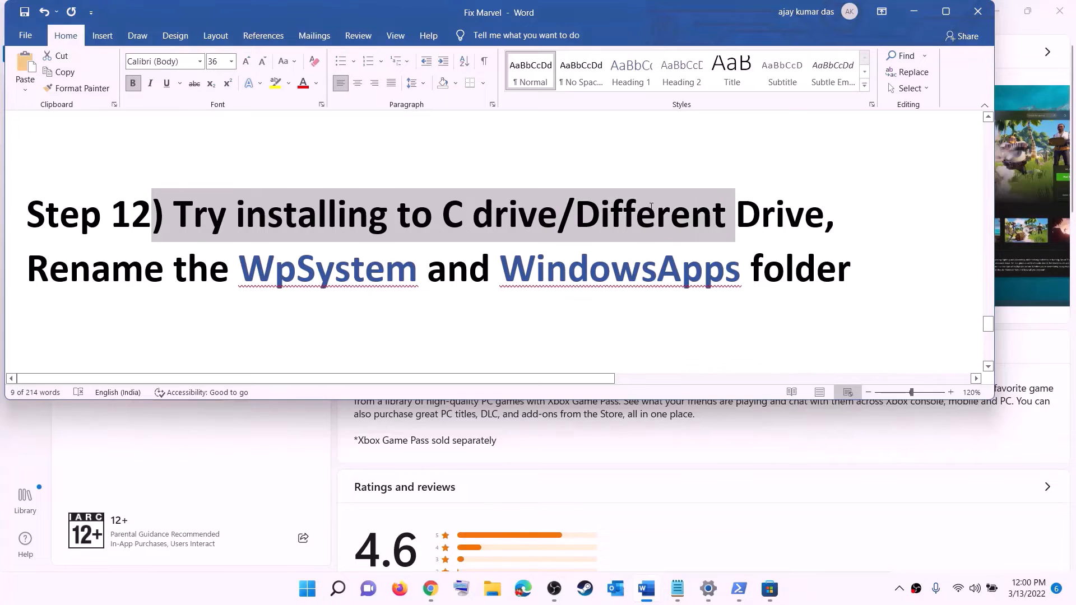
click(474, 230)
drag(442, 221, 804, 222)
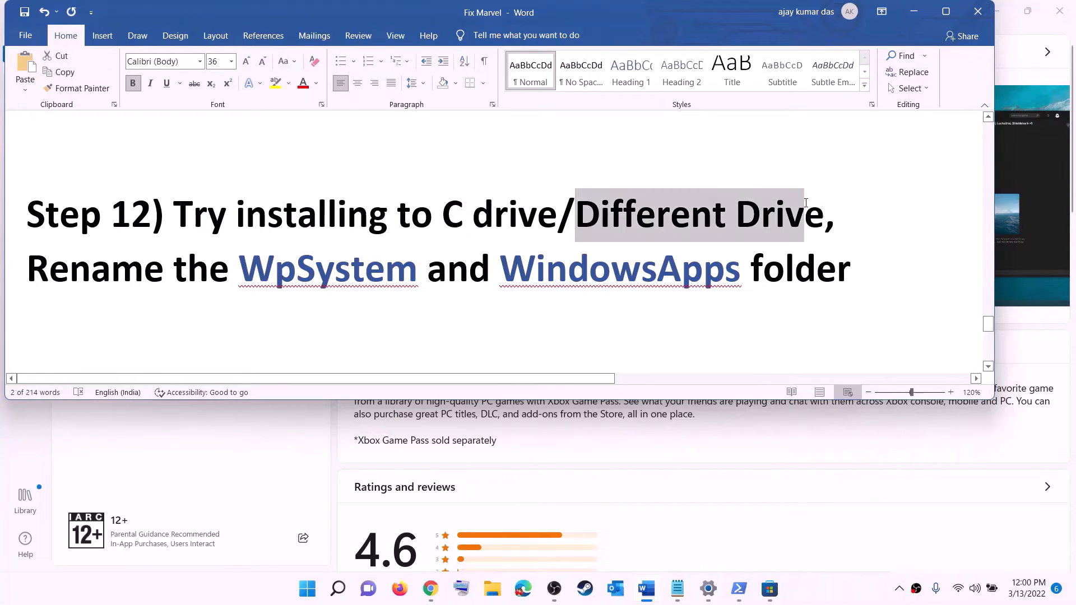
Open Windows Settings and go to the advanced storage page that controls where new content is saved.
click(308, 588)
click(521, 247)
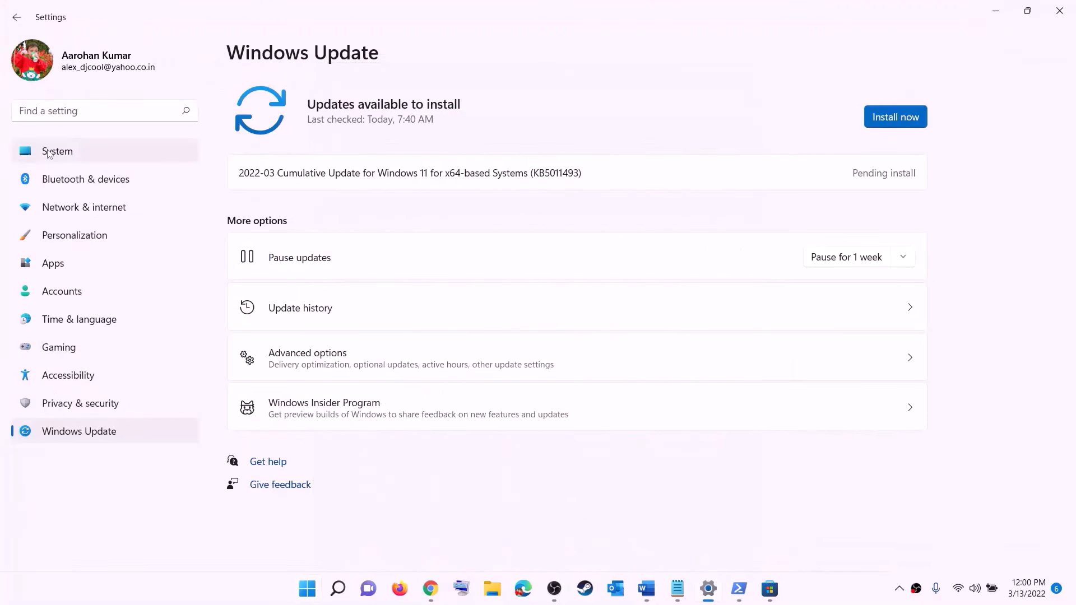
click(56, 152)
scroll(340, 356, down, 3)
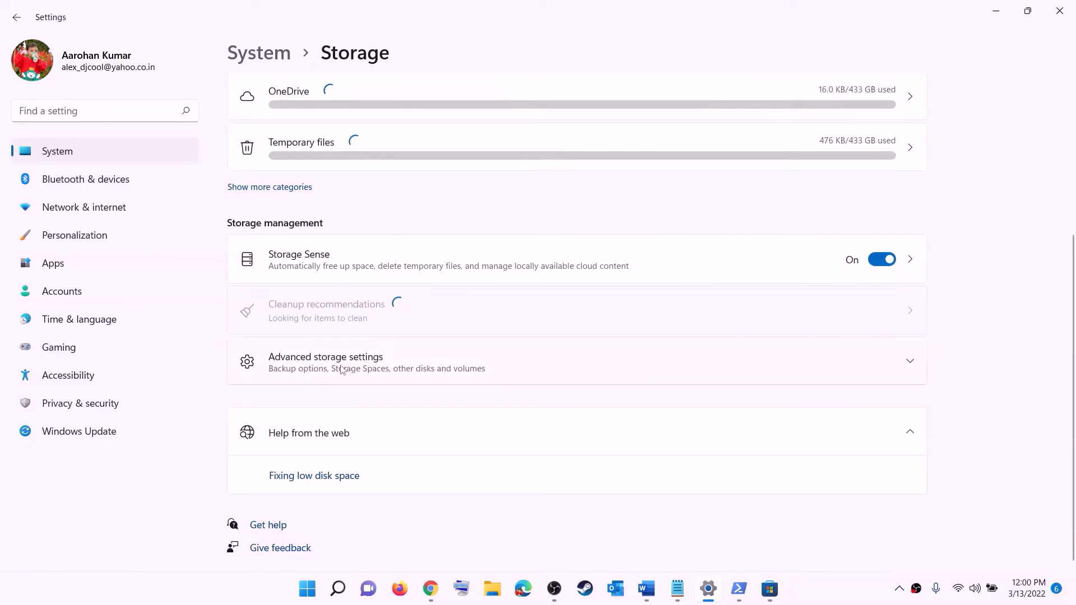
click(341, 370)
scroll(325, 337, down, 2)
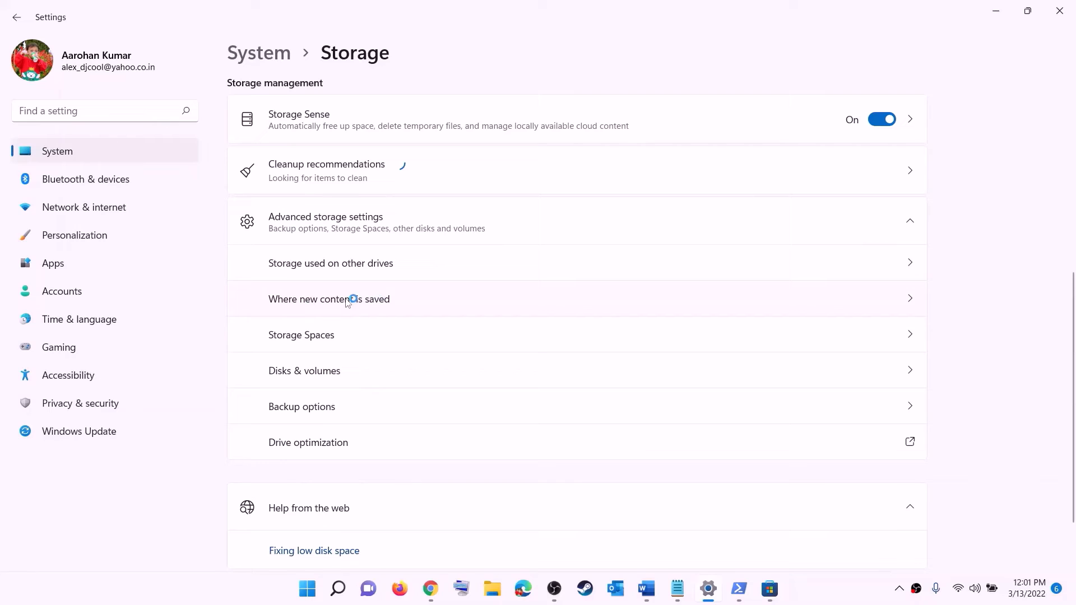
click(348, 301)
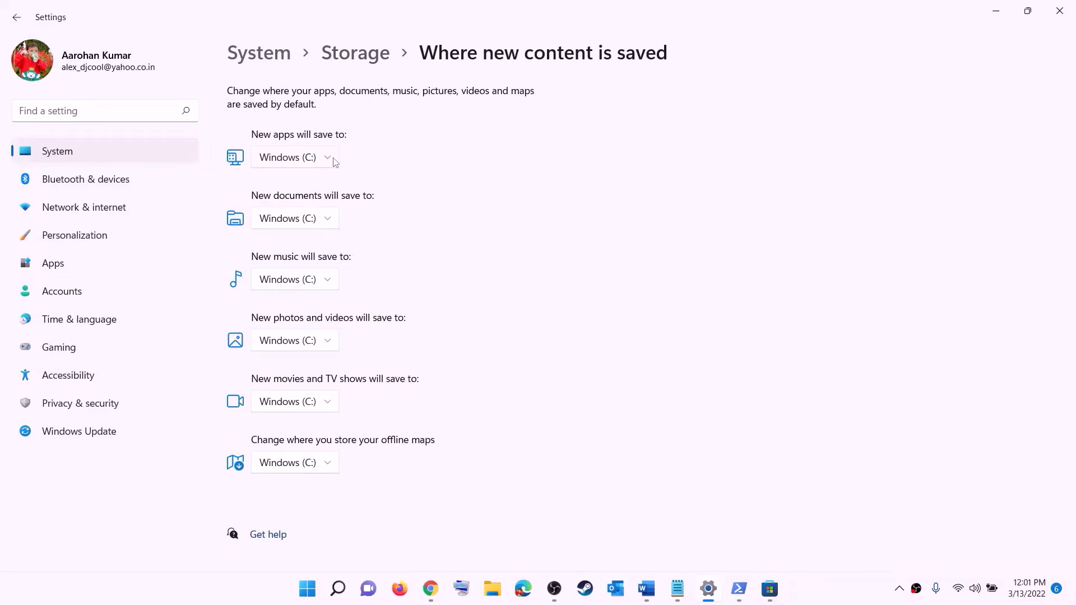
Review the drive choices for where new apps will save, keep Windows (C:), and close Settings.
click(328, 161)
click(330, 168)
click(330, 162)
click(353, 172)
click(330, 162)
click(371, 163)
click(1058, 11)
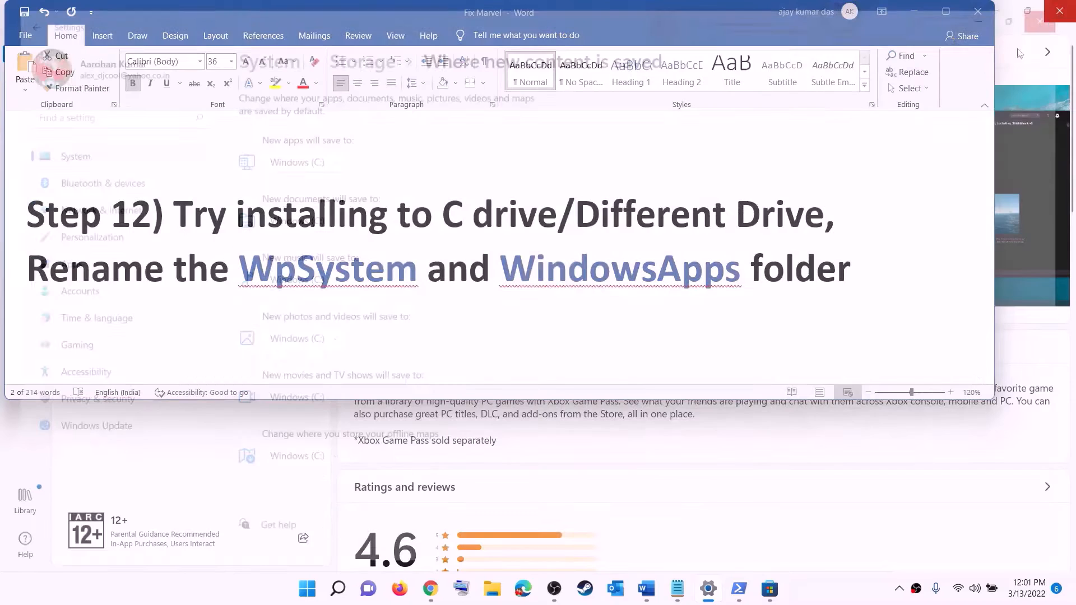
Highlight the note on renaming WpSystem and WindowsApps, and locate the WpSystem folder on New Volume (D:) in File Explorer.
drag(37, 264, 658, 277)
drag(728, 286, 853, 281)
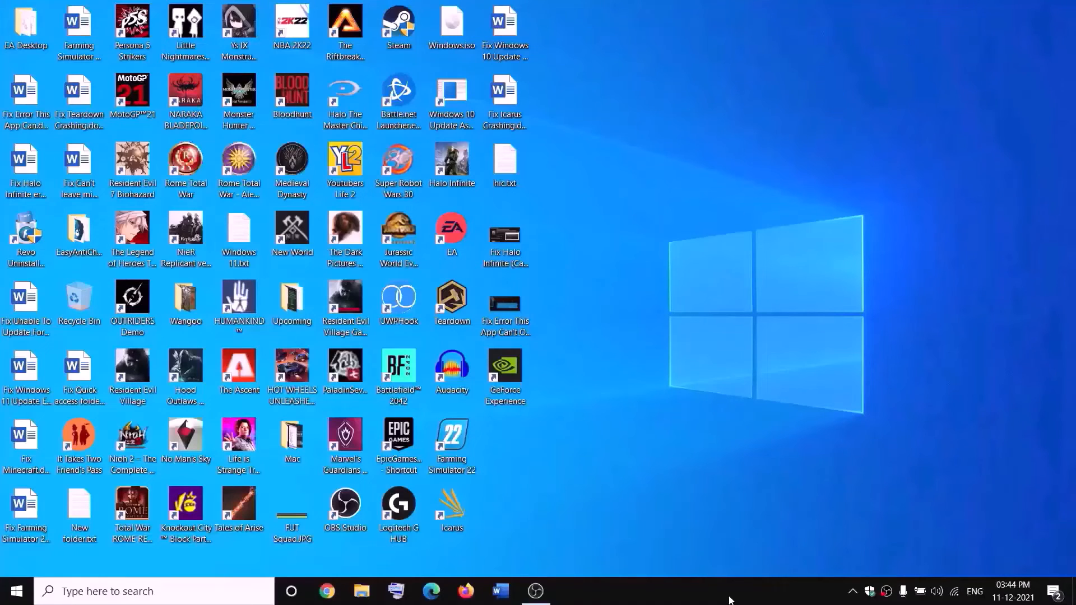
click(362, 591)
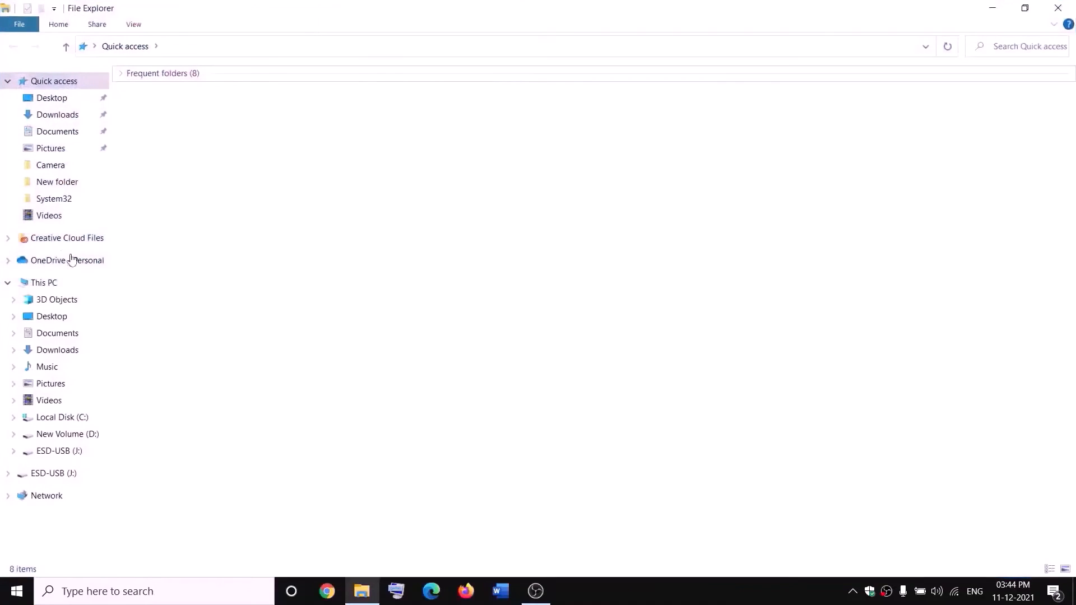
click(52, 284)
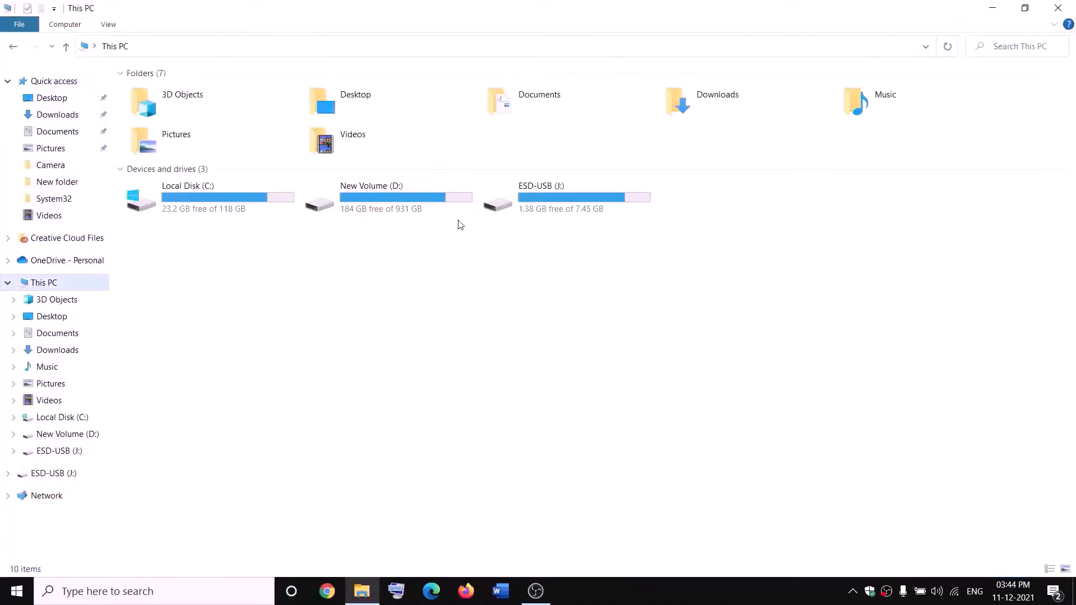
double_click(399, 204)
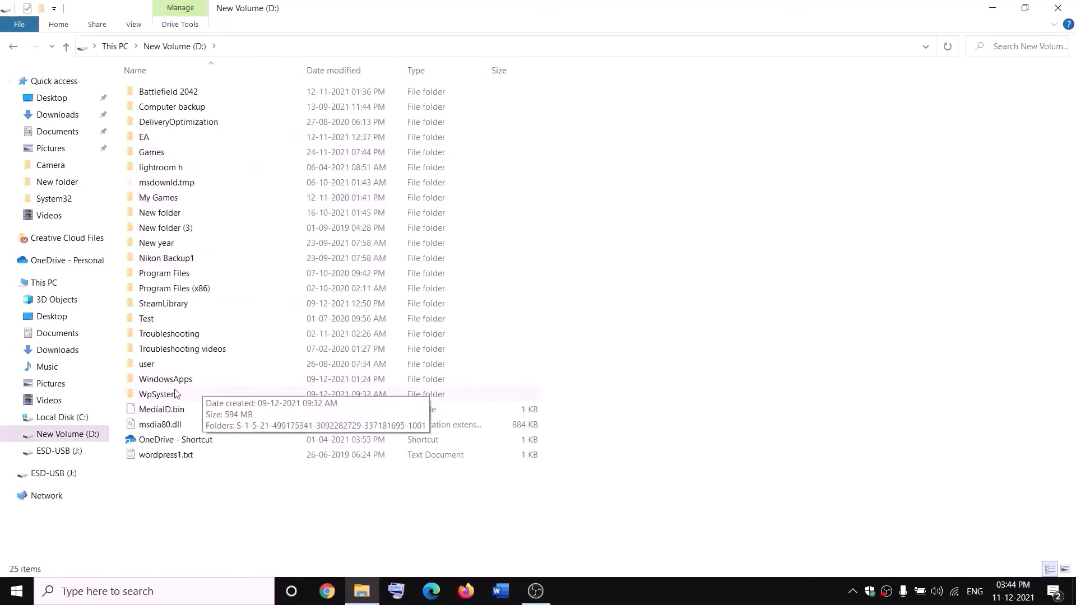
click(223, 394)
right_click(174, 397)
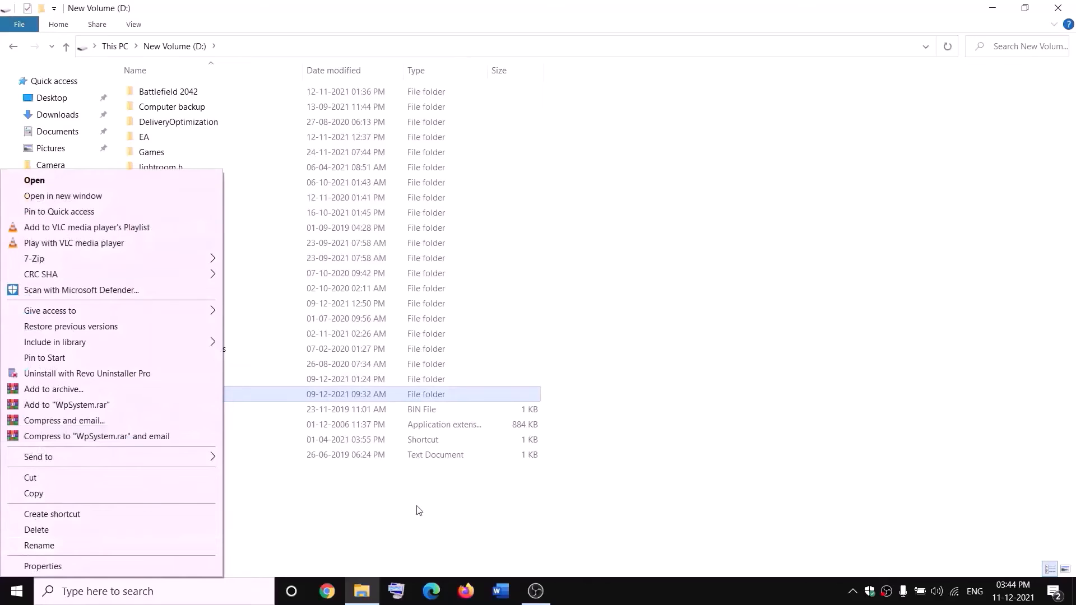
click(343, 513)
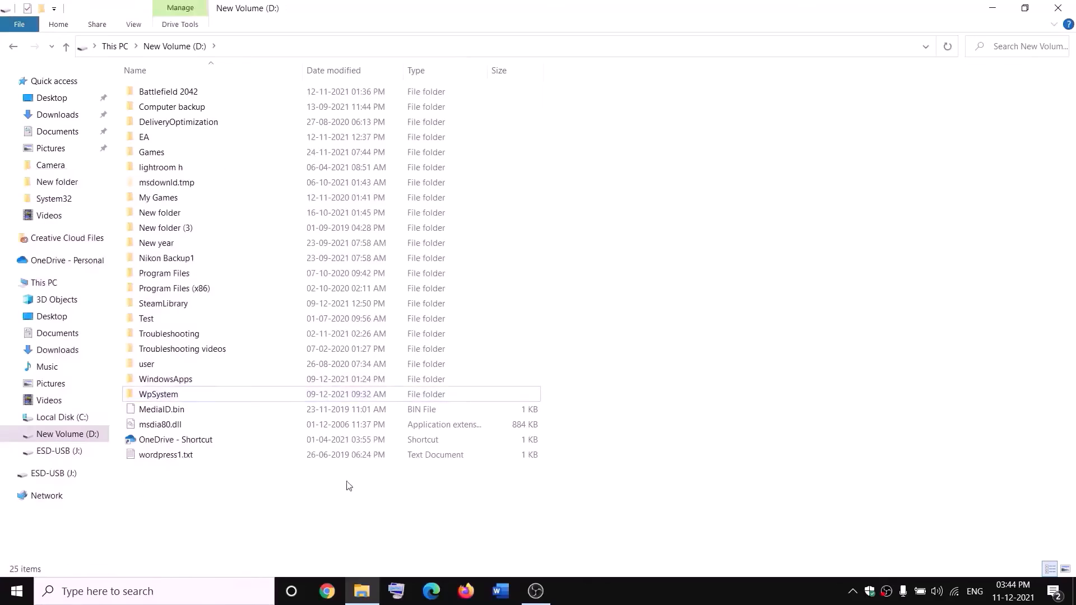
Open the advanced security settings of the WpSystem folder on the D: drive.
right_click(157, 398)
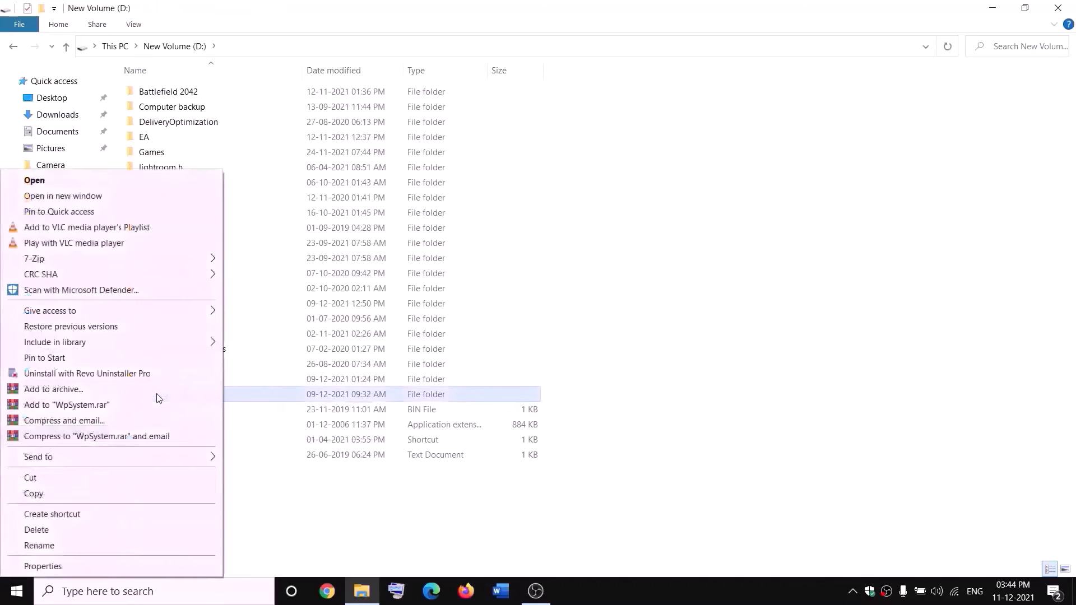
click(34, 565)
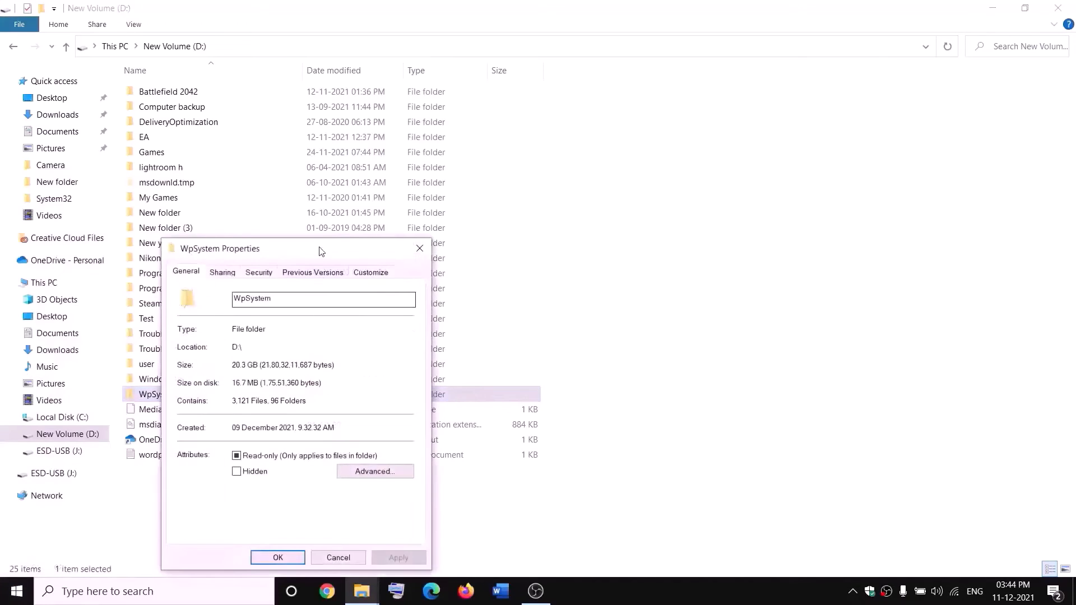
drag(320, 249, 390, 160)
click(400, 179)
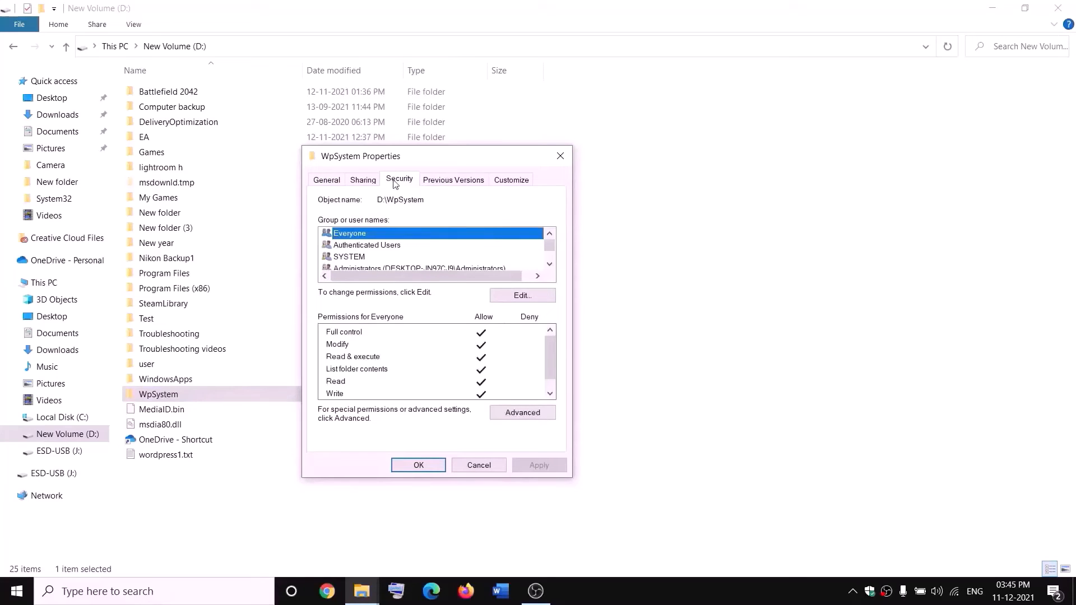
click(523, 414)
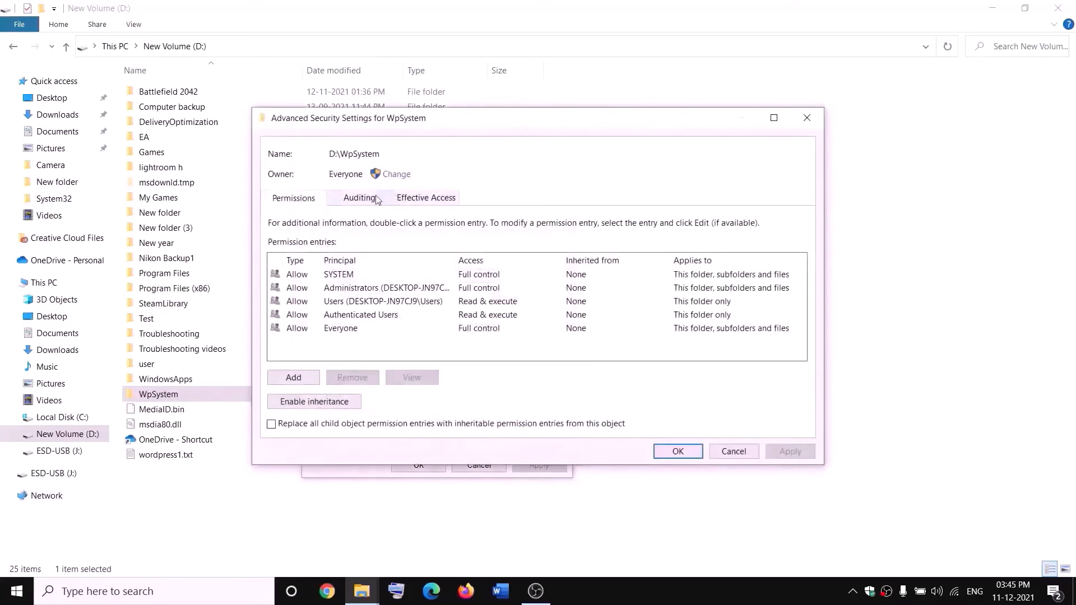
Change the owner of the WpSystem folder to "everyone".
click(397, 174)
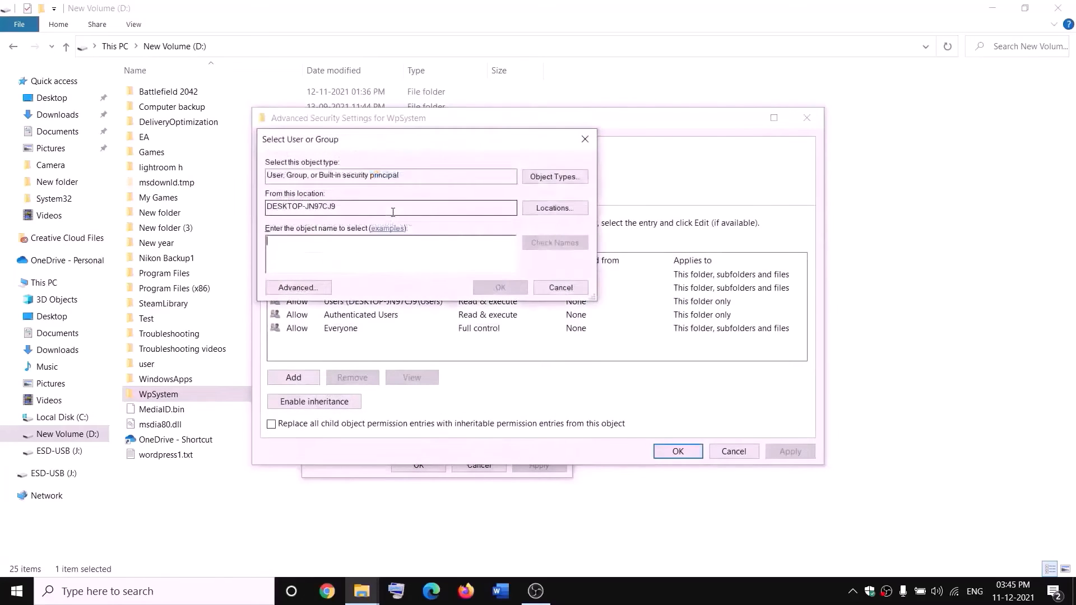
text(w)
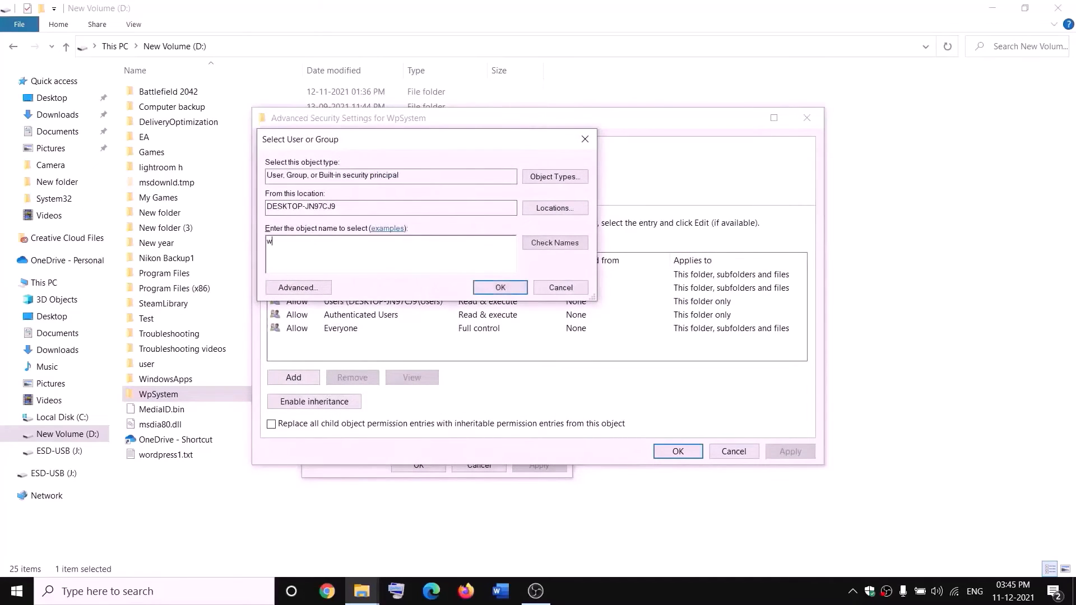
key(BackSpace)
text(e)
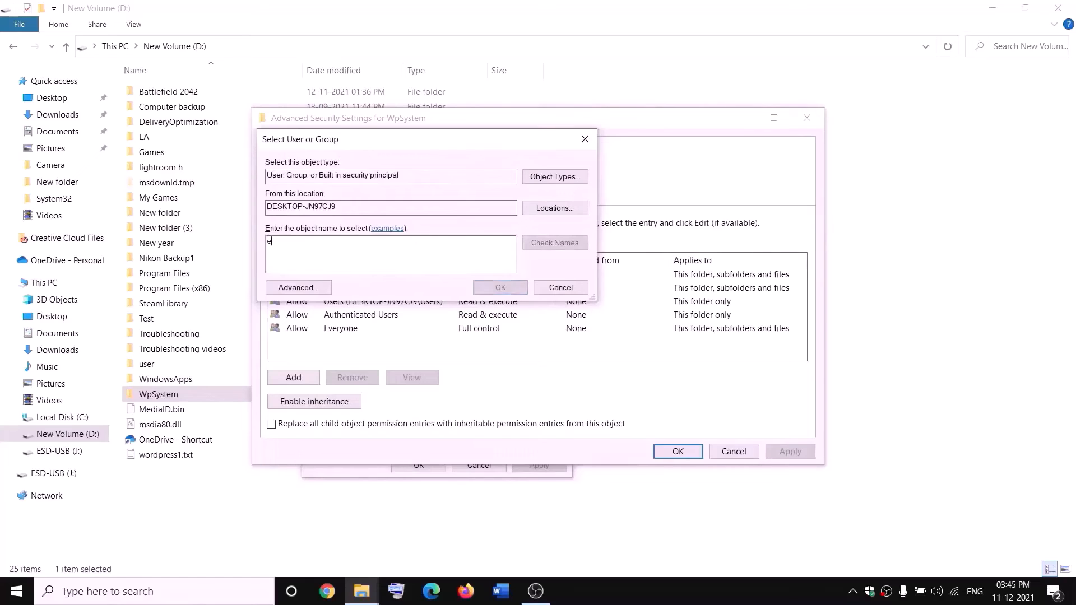
text(veryone)
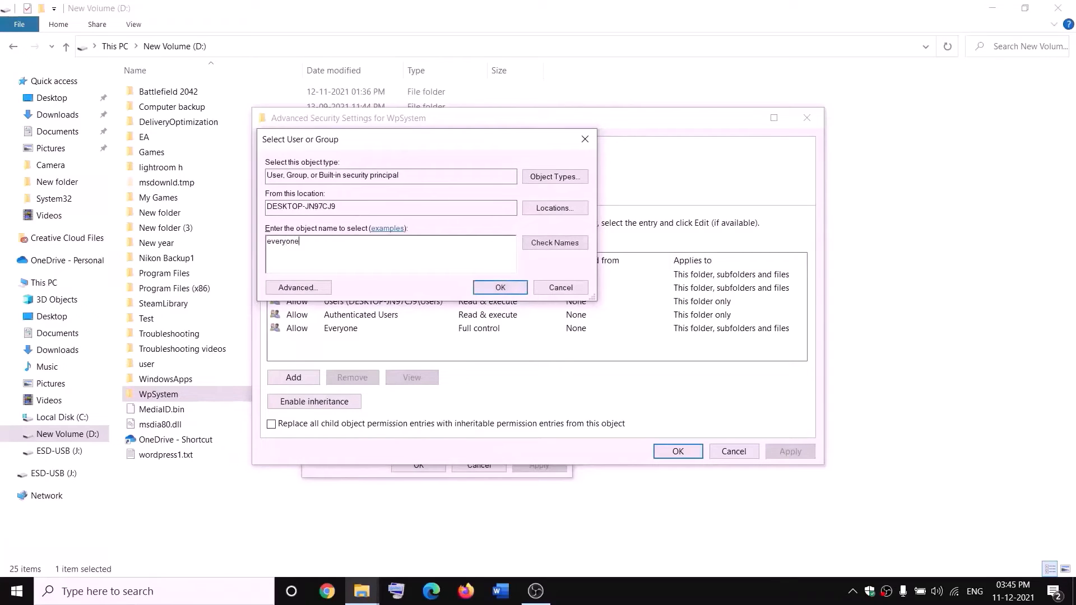
drag(320, 240, 265, 255)
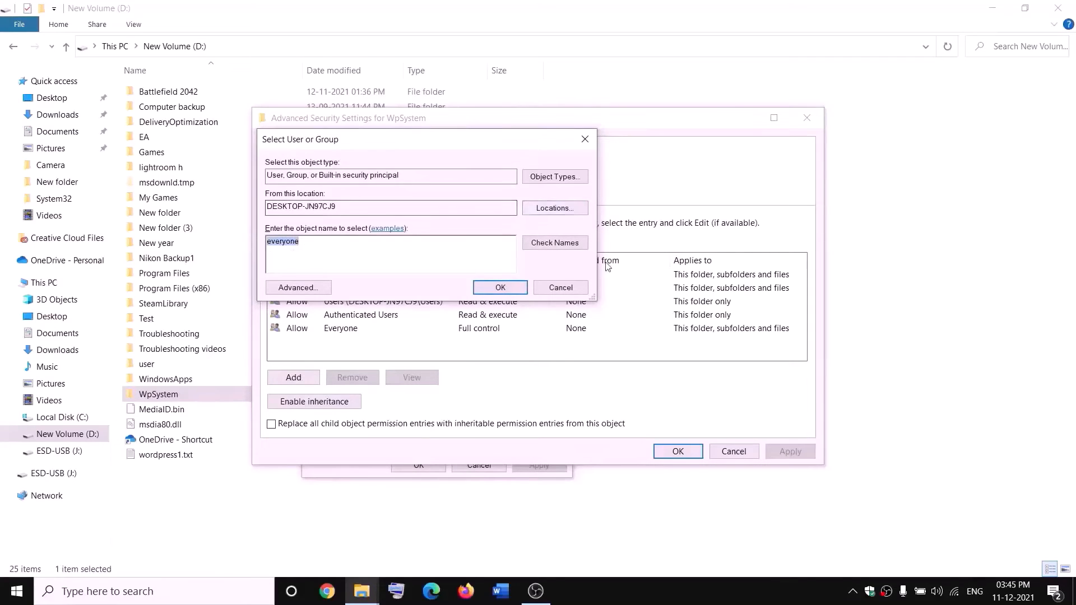
click(501, 290)
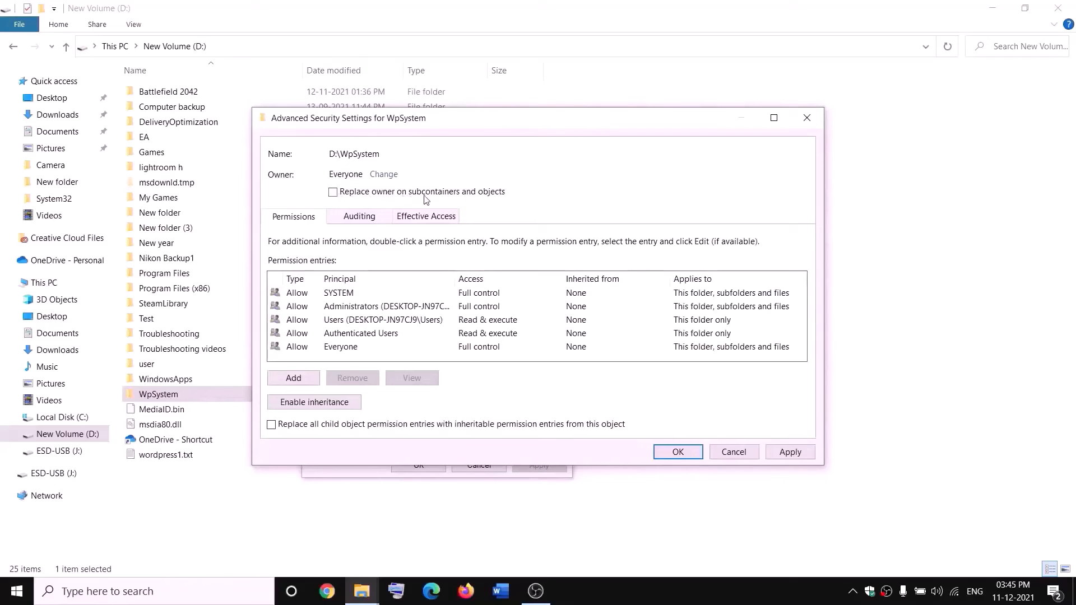
Enable replacing the owner on subcontainers and objects, apply it, and close WpSystem's security and properties dialogs.
click(333, 193)
click(792, 453)
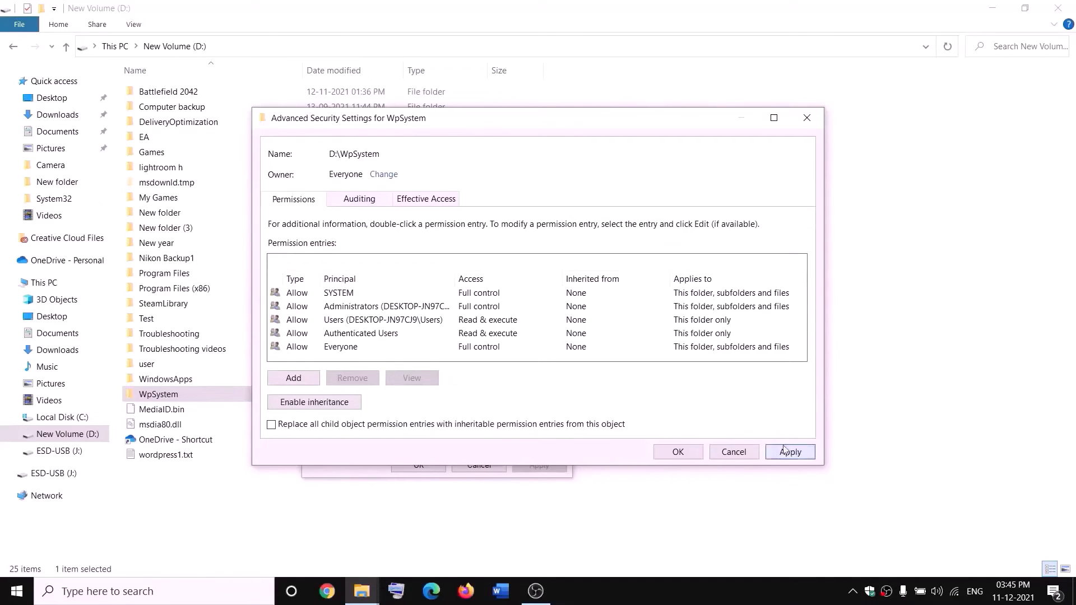
click(675, 455)
click(644, 354)
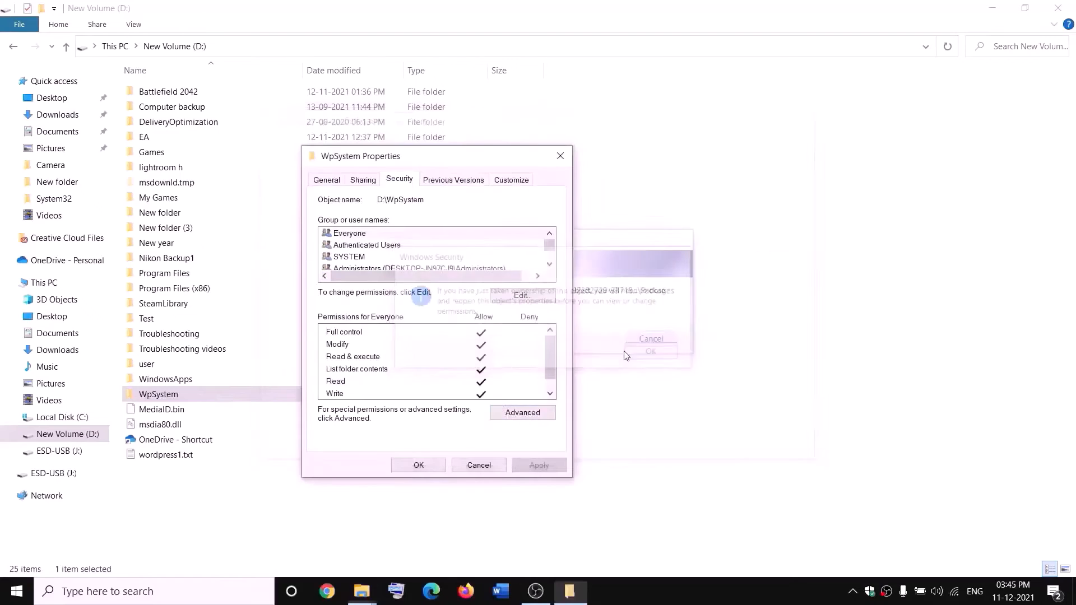
click(418, 465)
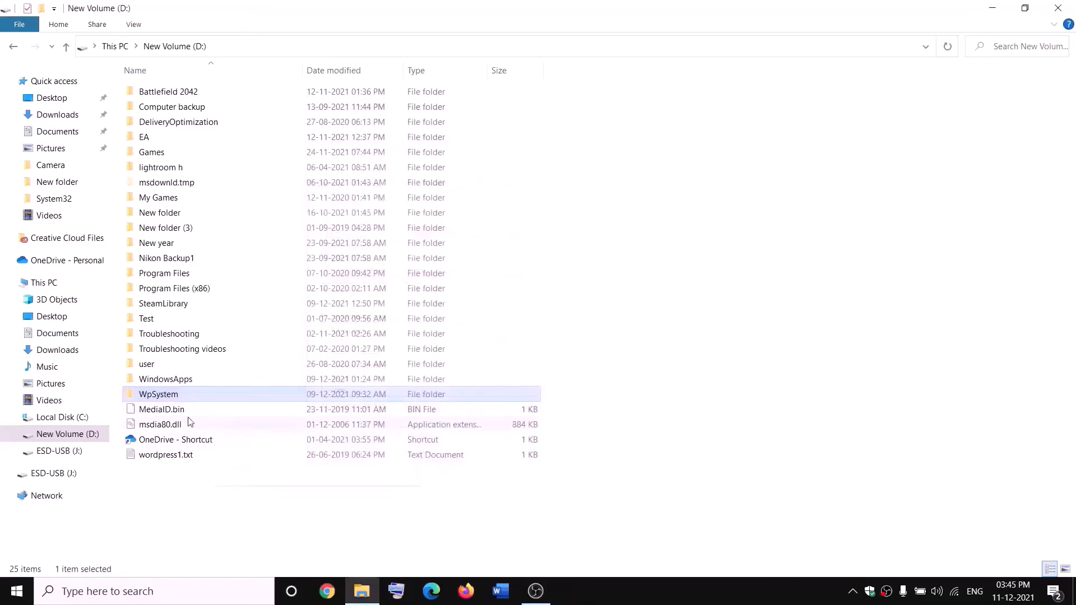
Reopen the WpSystem folder's properties and return to its advanced security settings.
right_click(162, 398)
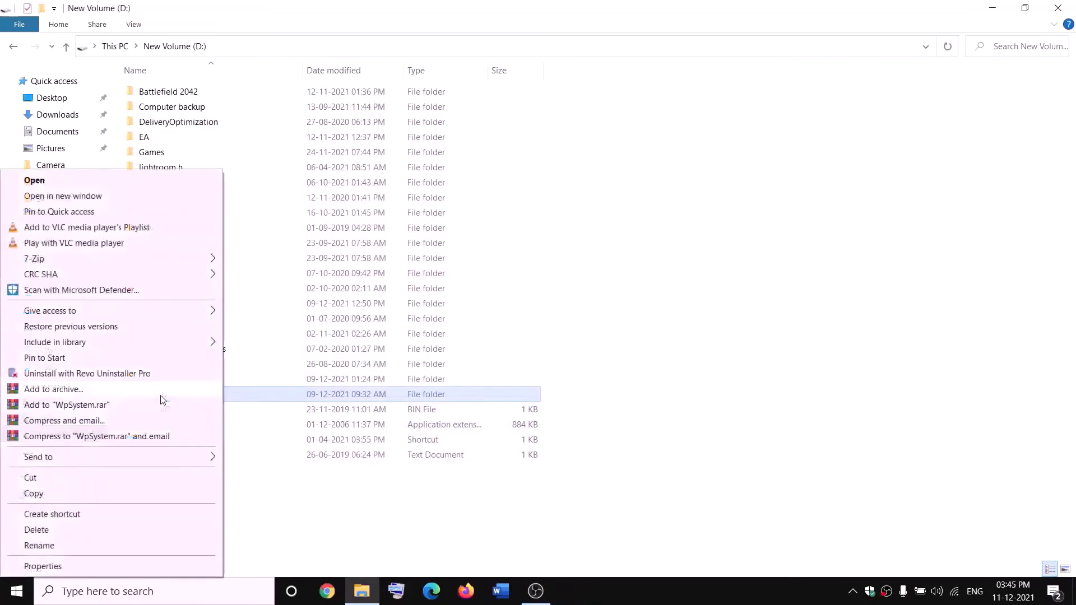
click(43, 566)
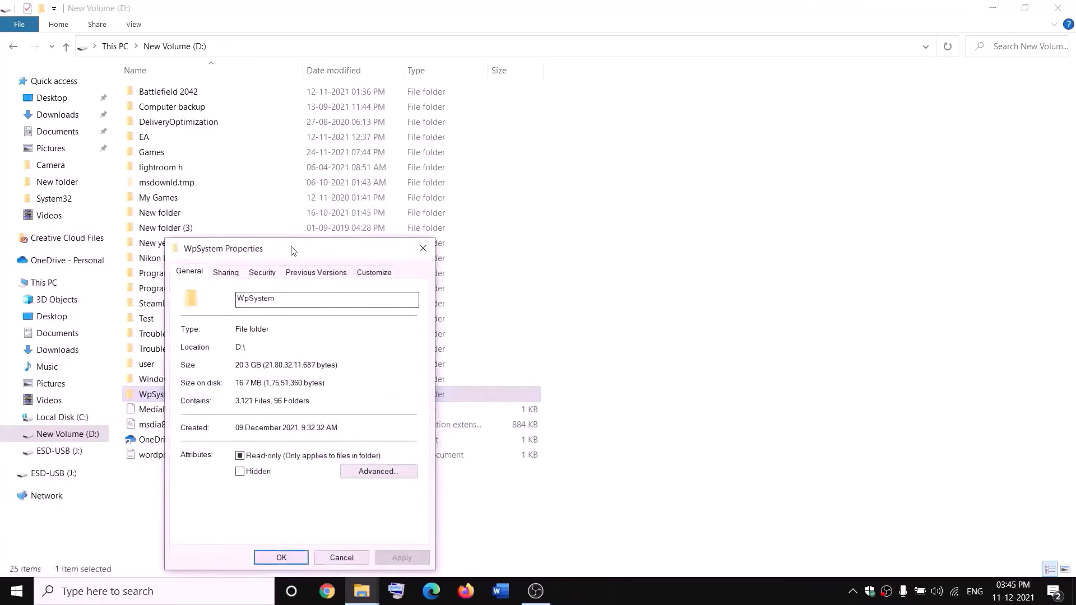
drag(293, 250, 366, 180)
click(396, 205)
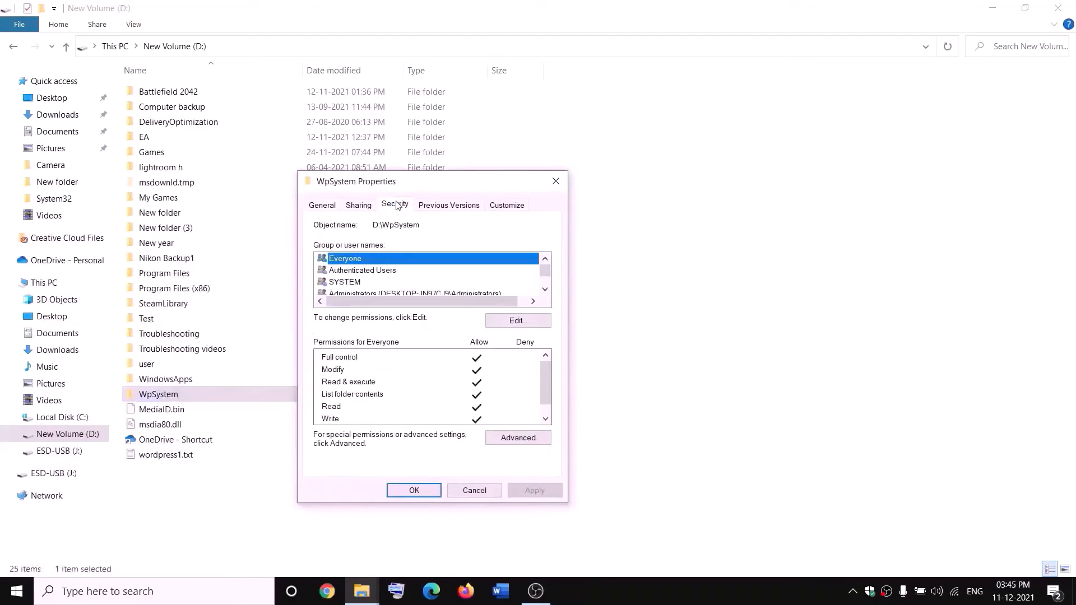
click(519, 440)
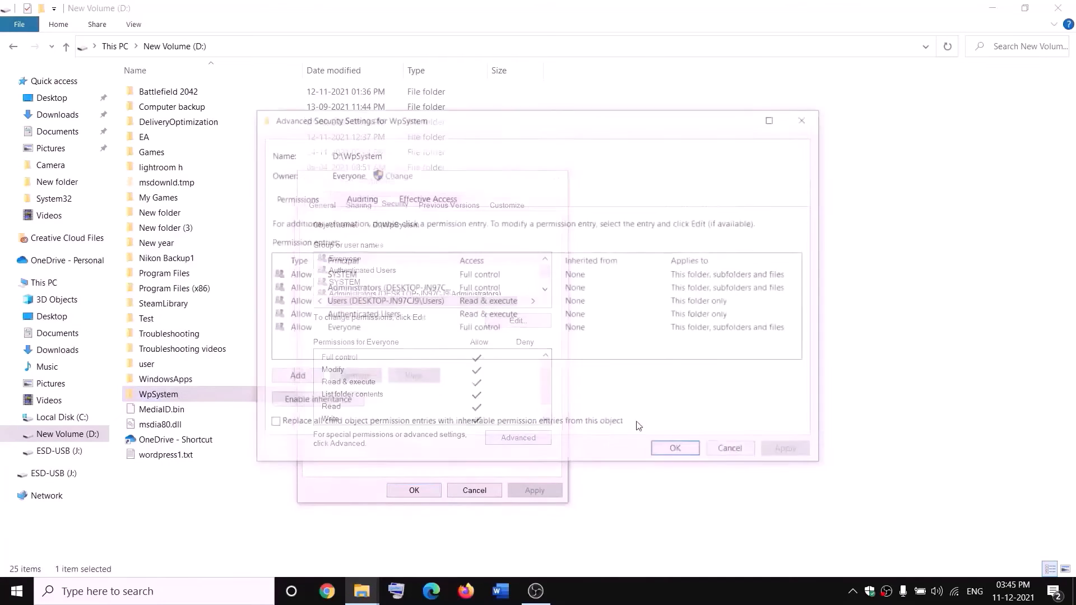
Add a permission entry for the principal "everyone" on WpSystem that allows Full control.
click(300, 384)
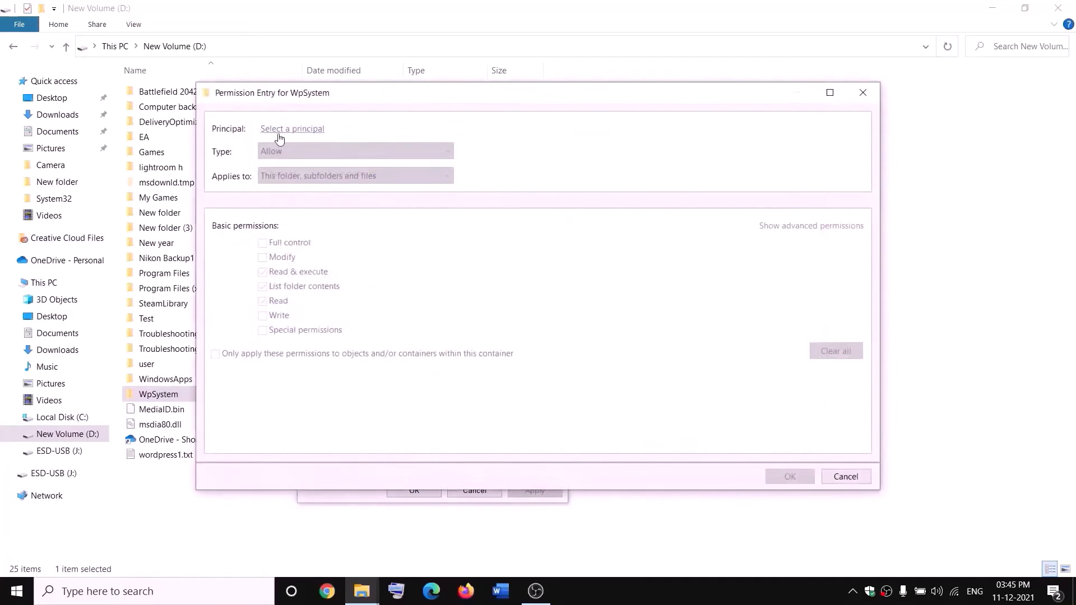
click(296, 130)
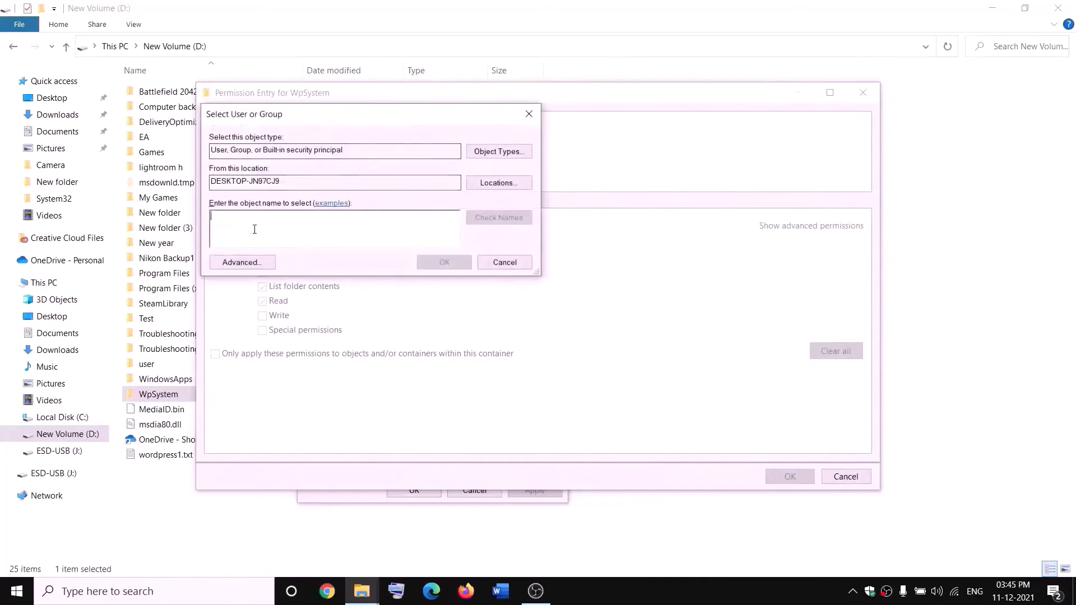
text(everyo)
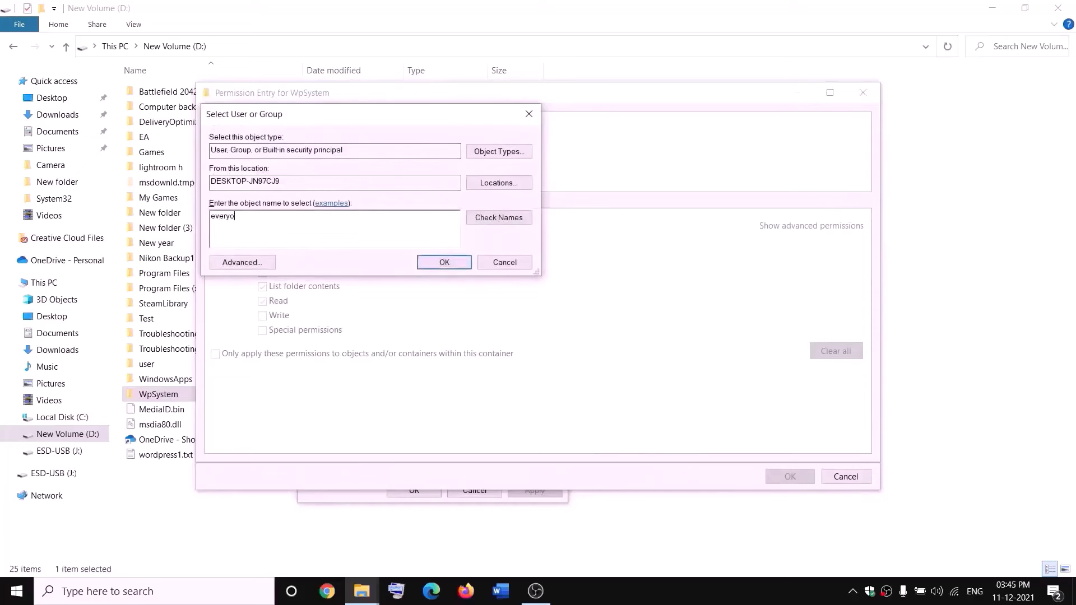
text(ne)
click(499, 218)
click(444, 262)
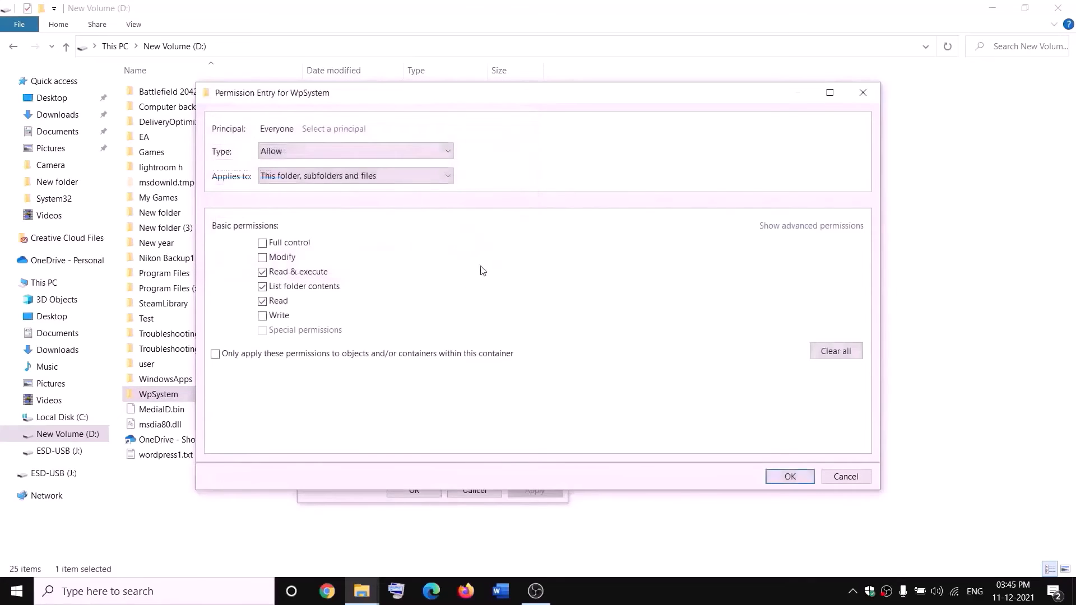
click(262, 244)
click(791, 476)
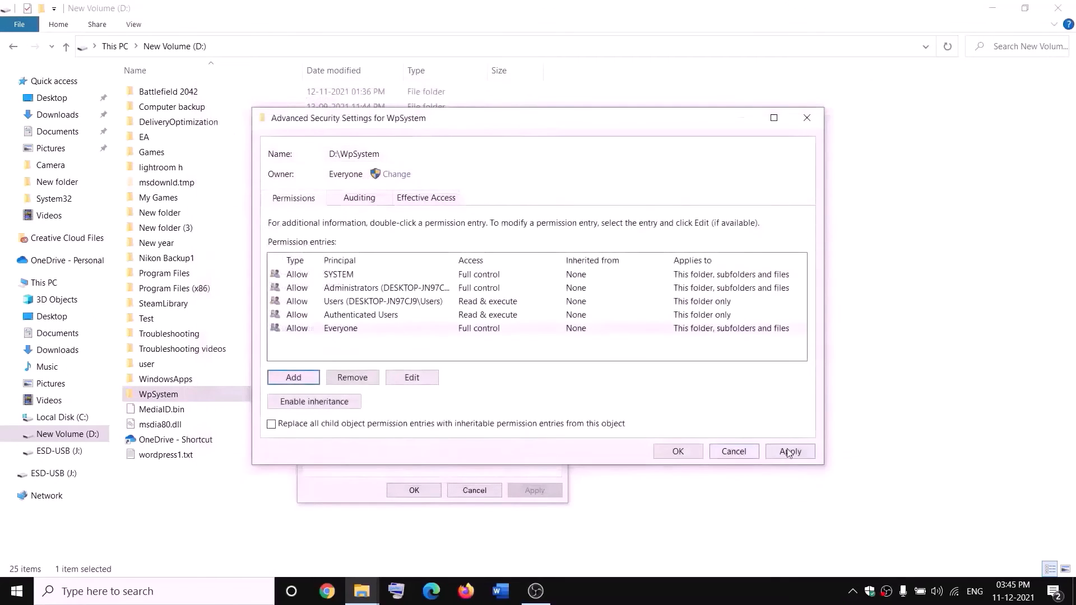
Close WpSystem's remaining properties dialog and rename the folder to WpSystem.old.
click(432, 491)
click(420, 560)
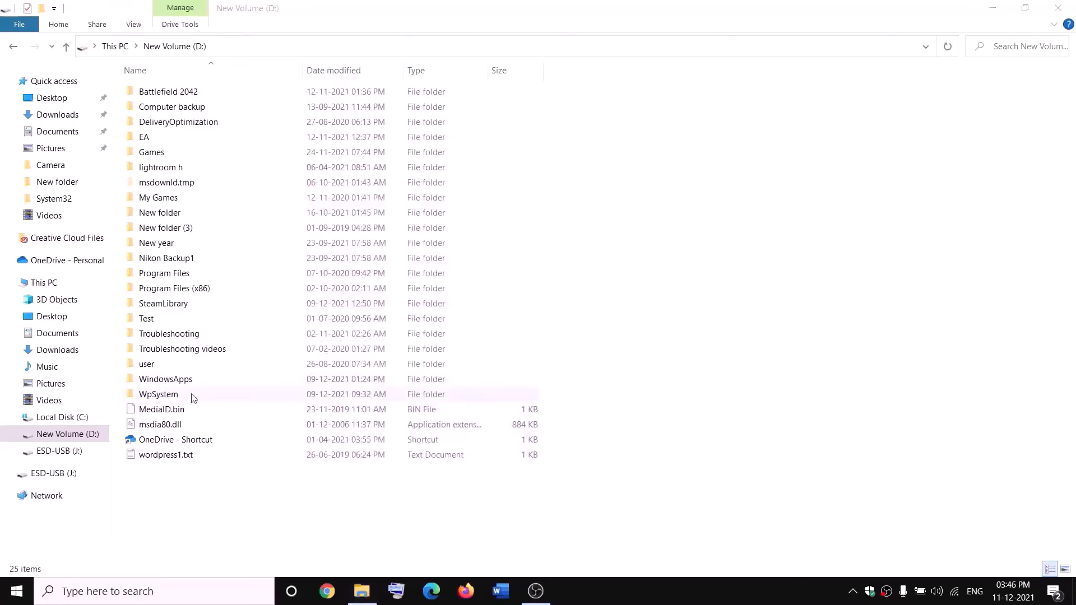
right_click(156, 398)
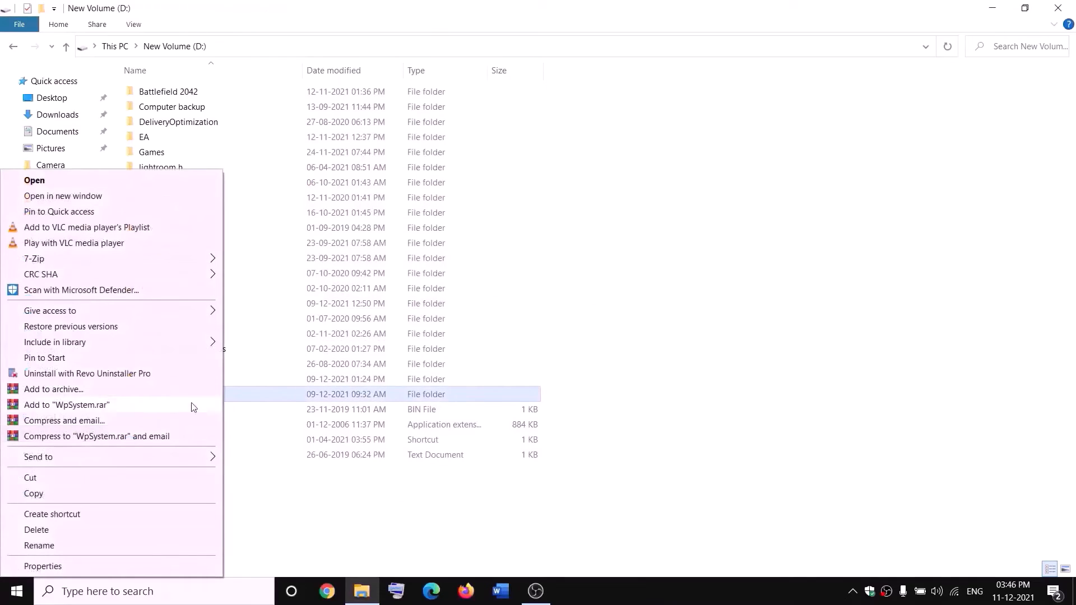
click(43, 550)
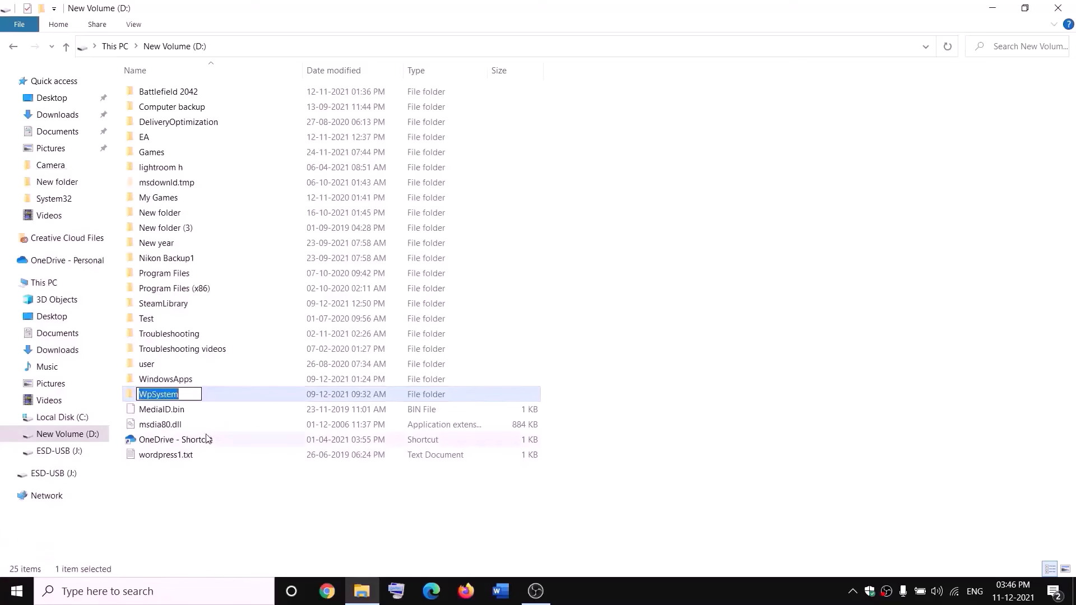
key(End)
text(.old)
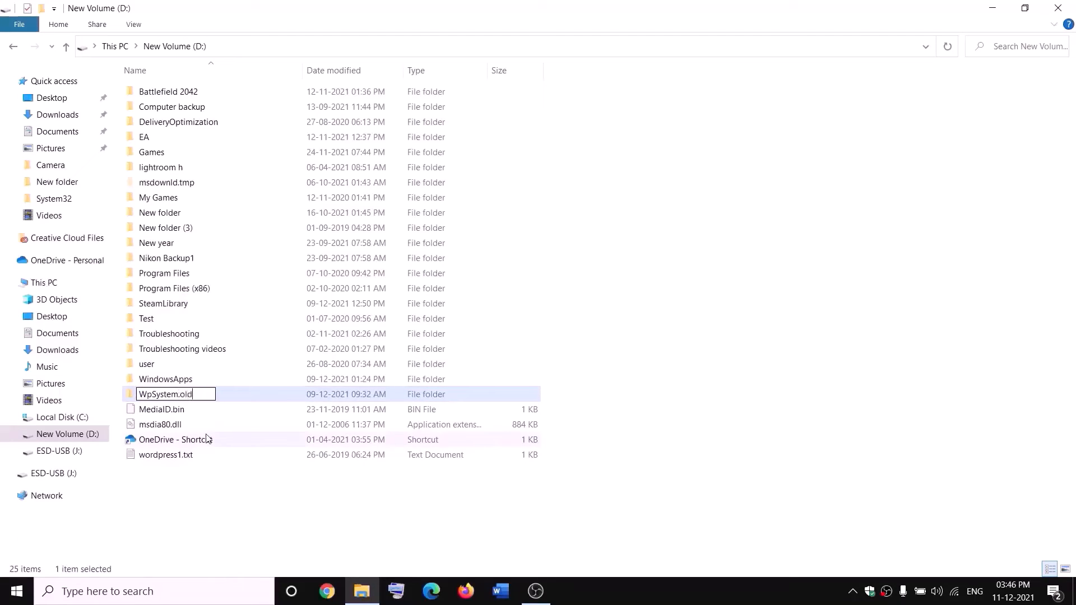
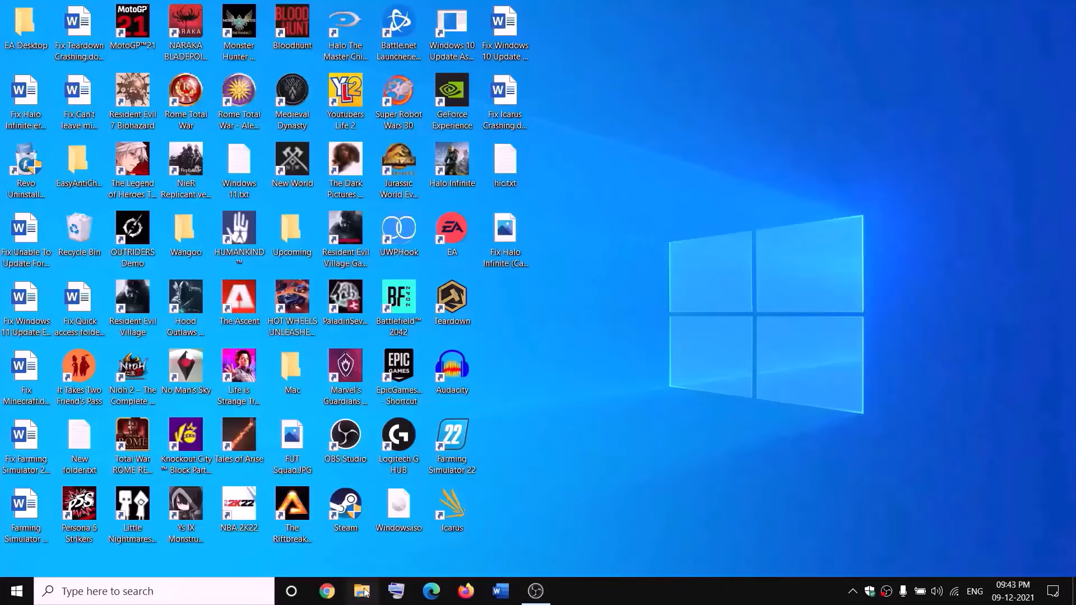
Open the properties of the WindowsApps folder on New Volume (D:) and go to its advanced security settings.
key(super+e)
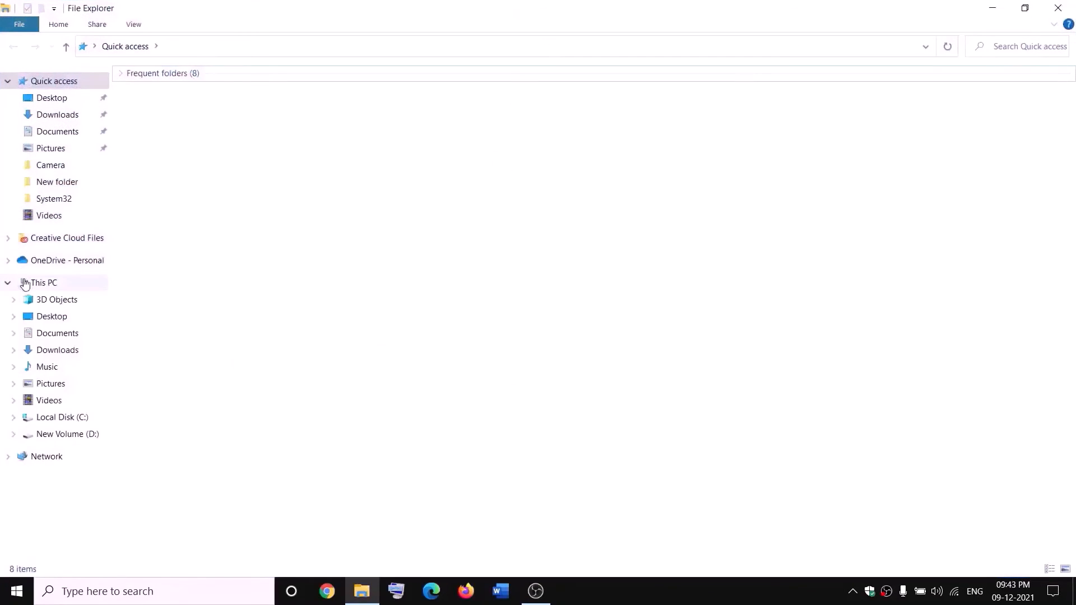
click(25, 282)
double_click(385, 202)
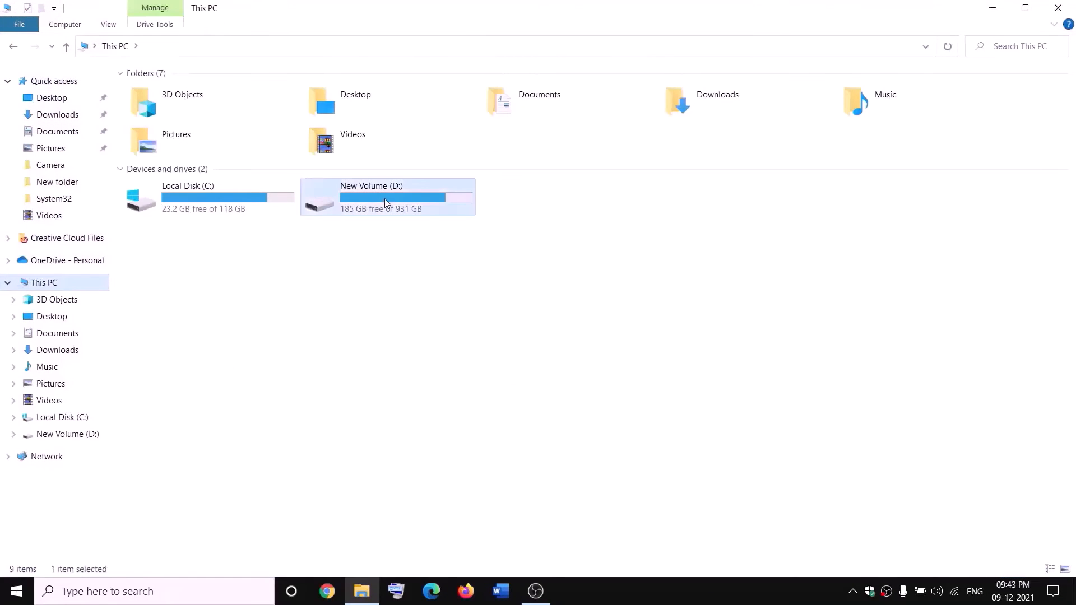
click(191, 379)
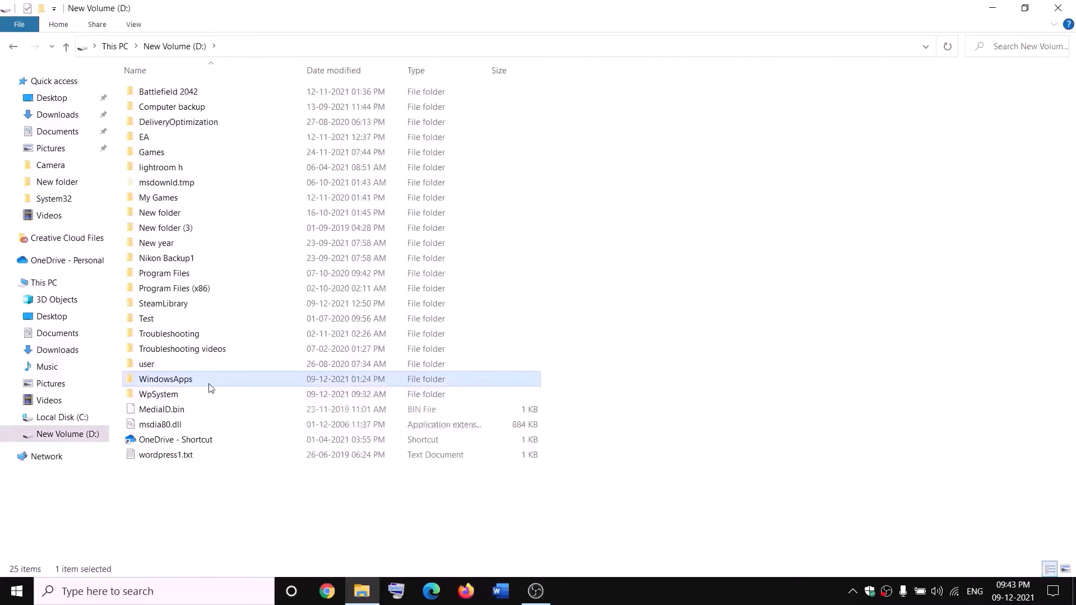
right_click(204, 385)
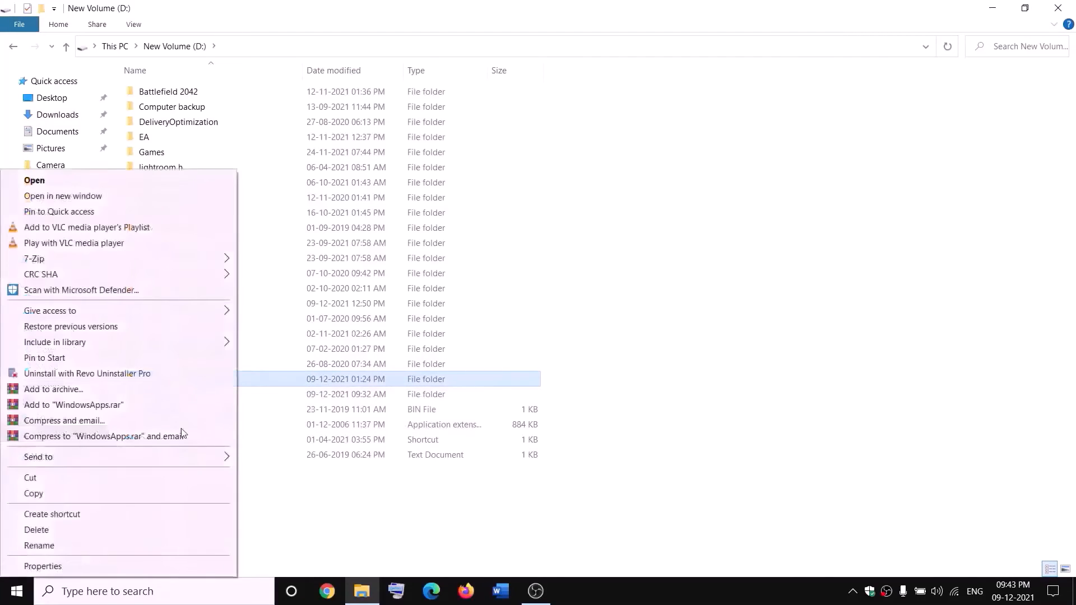
click(52, 569)
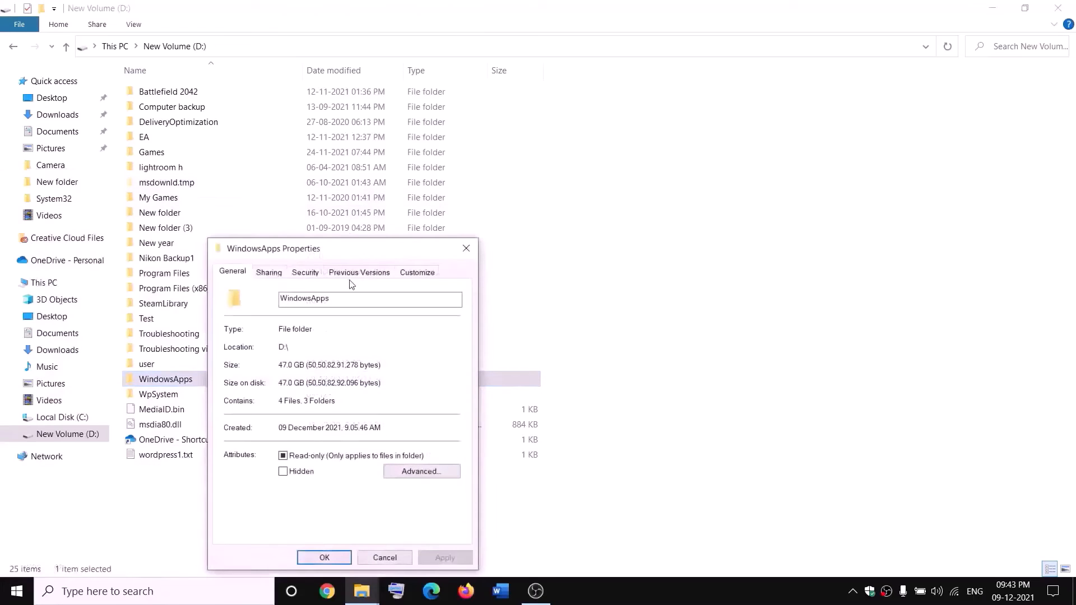
click(305, 274)
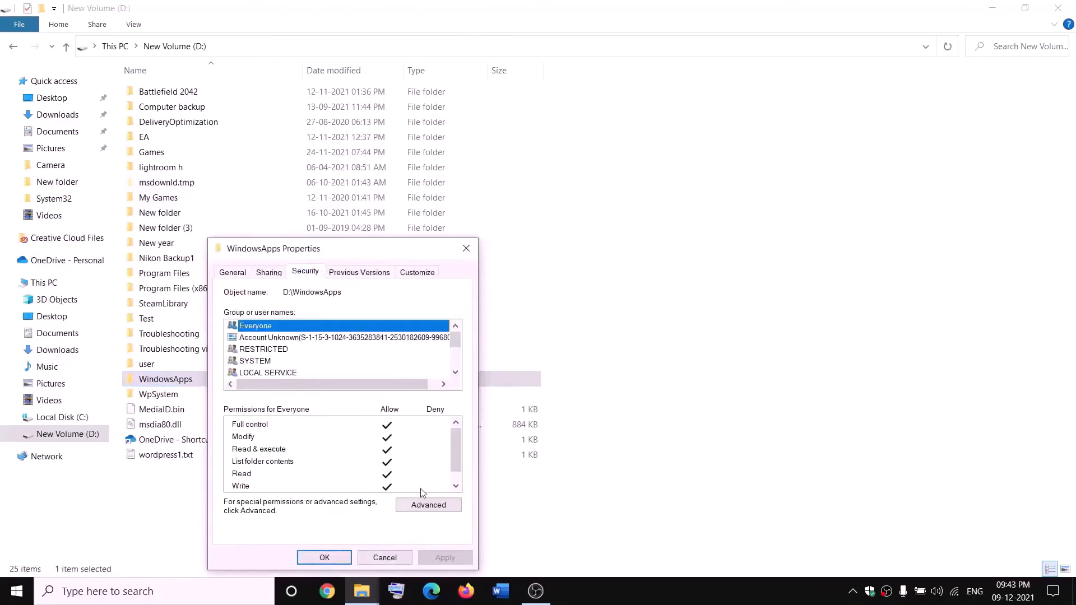
click(424, 506)
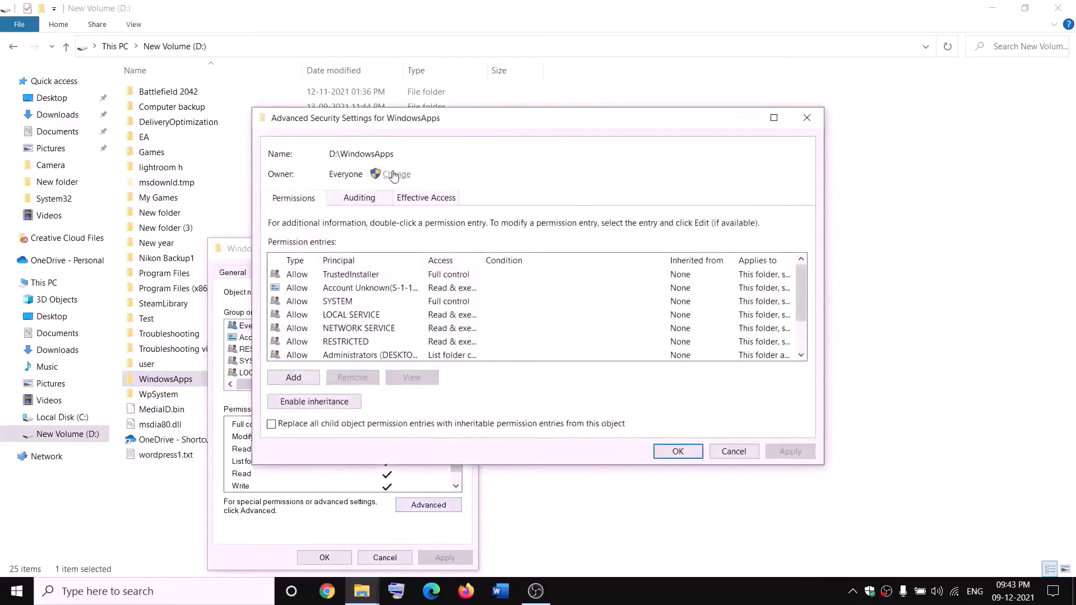
Set the owner of the WindowsApps folder to "everyone".
click(394, 174)
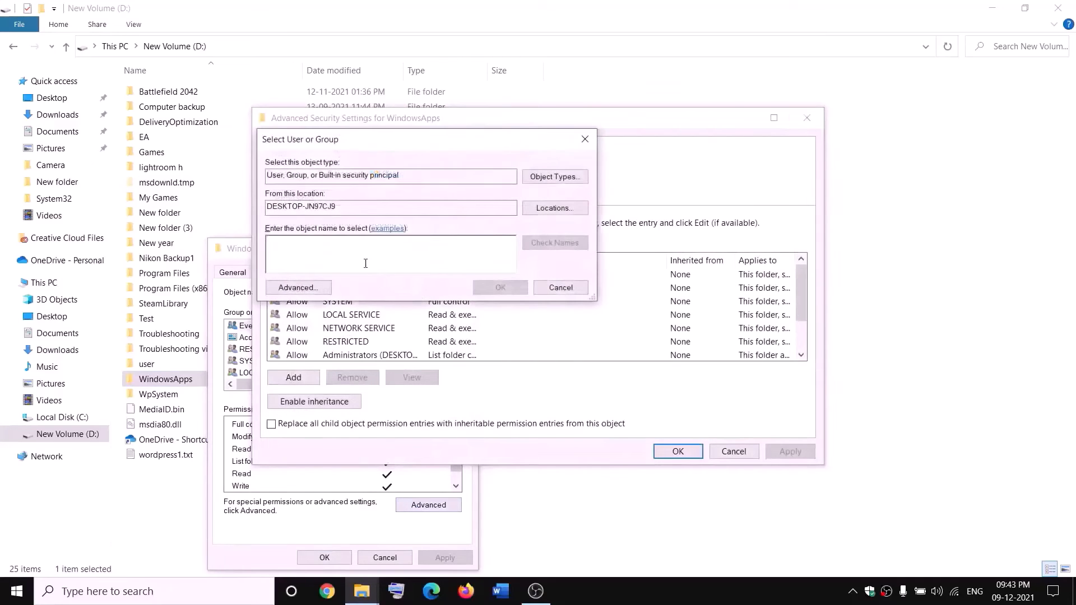
text(everyone)
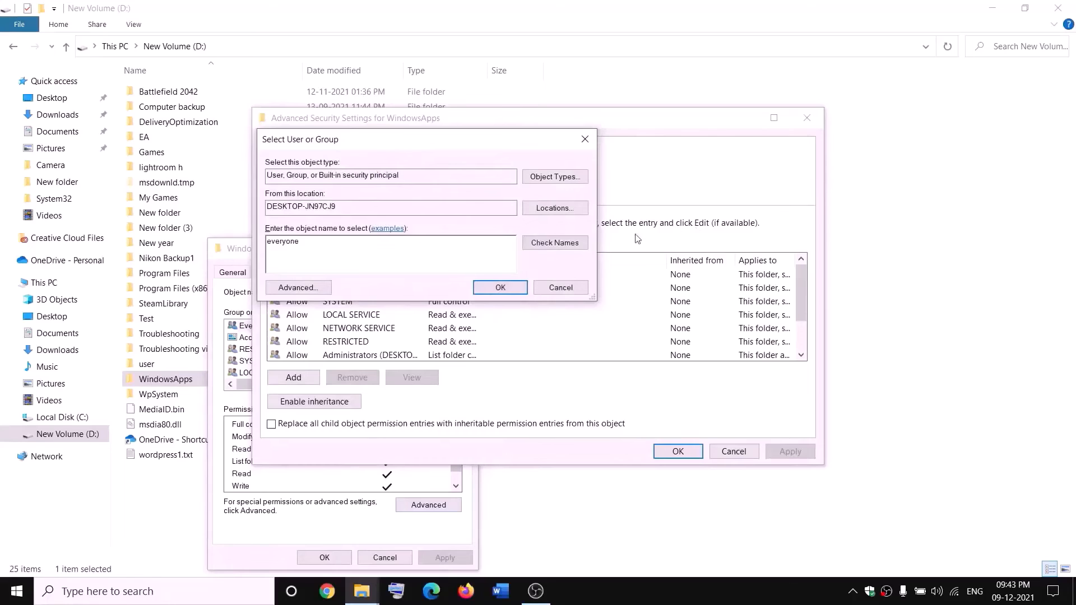
click(555, 243)
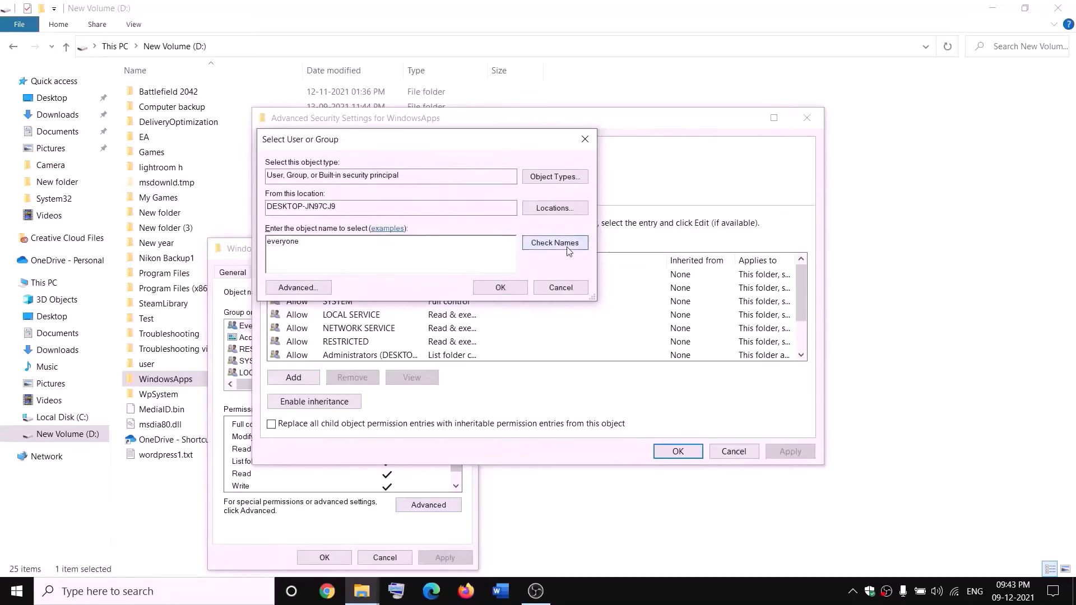
click(500, 288)
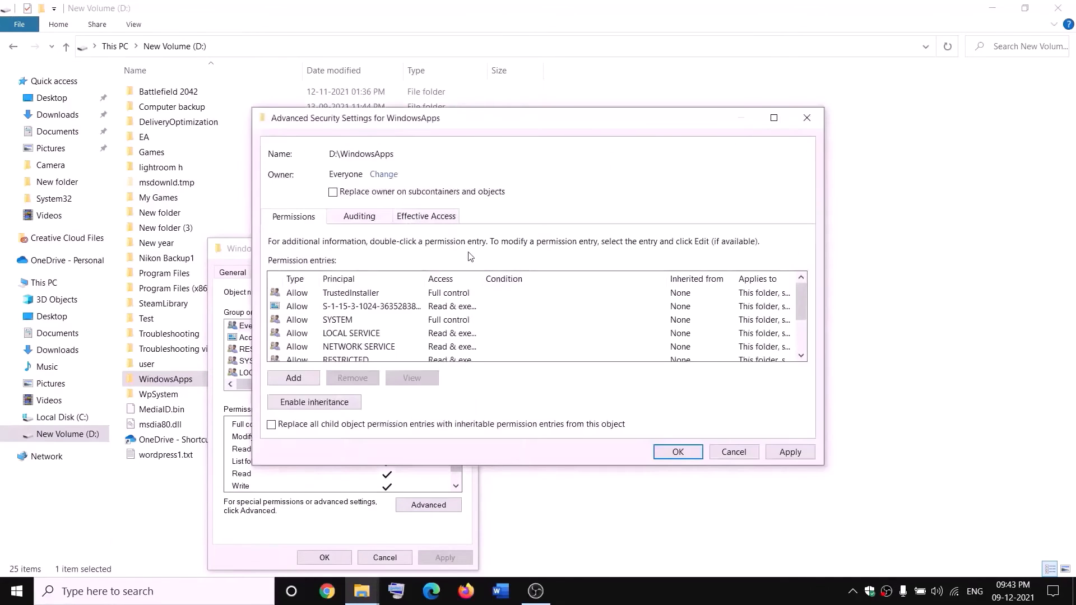
Enable replacing the owner on subcontainers and objects, apply it, and close WindowsApps's security and properties dialogs.
click(333, 192)
click(798, 455)
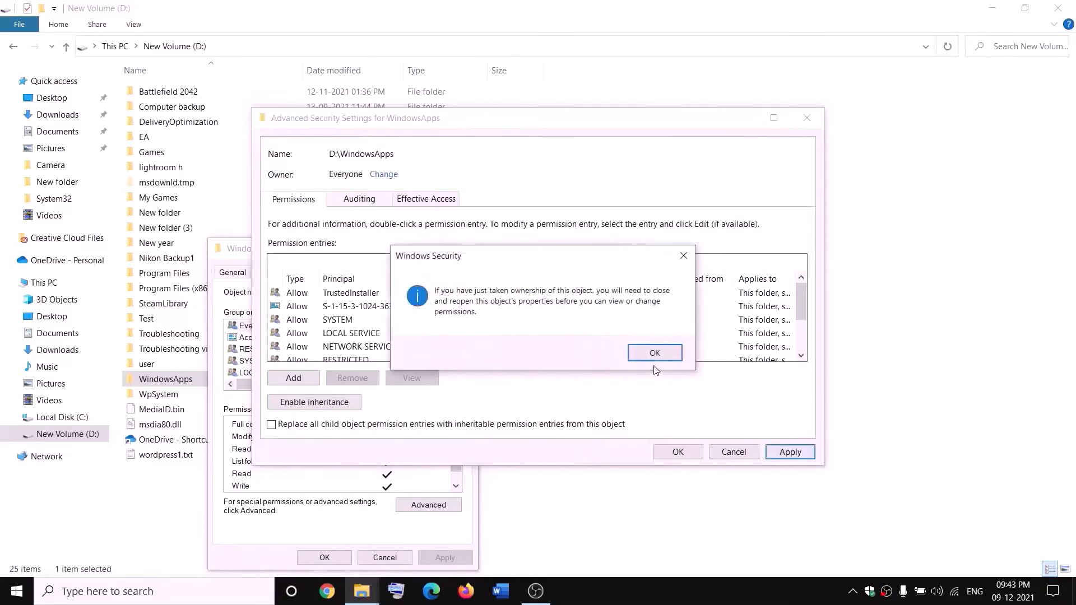
click(655, 353)
click(678, 451)
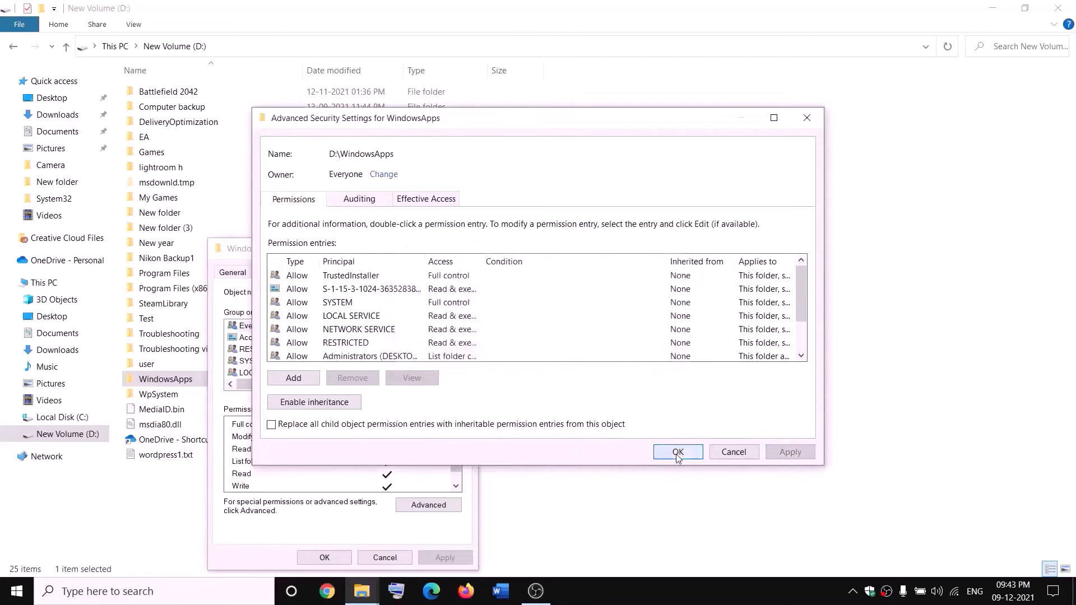
click(334, 559)
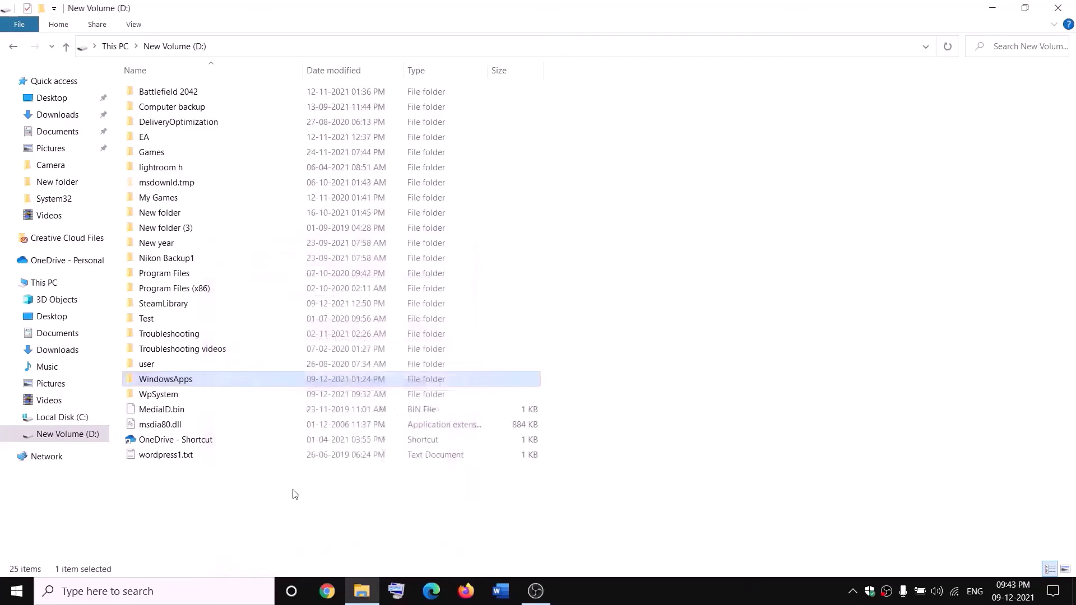
Reopen the WindowsApps folder's properties and return to its advanced security settings.
right_click(204, 384)
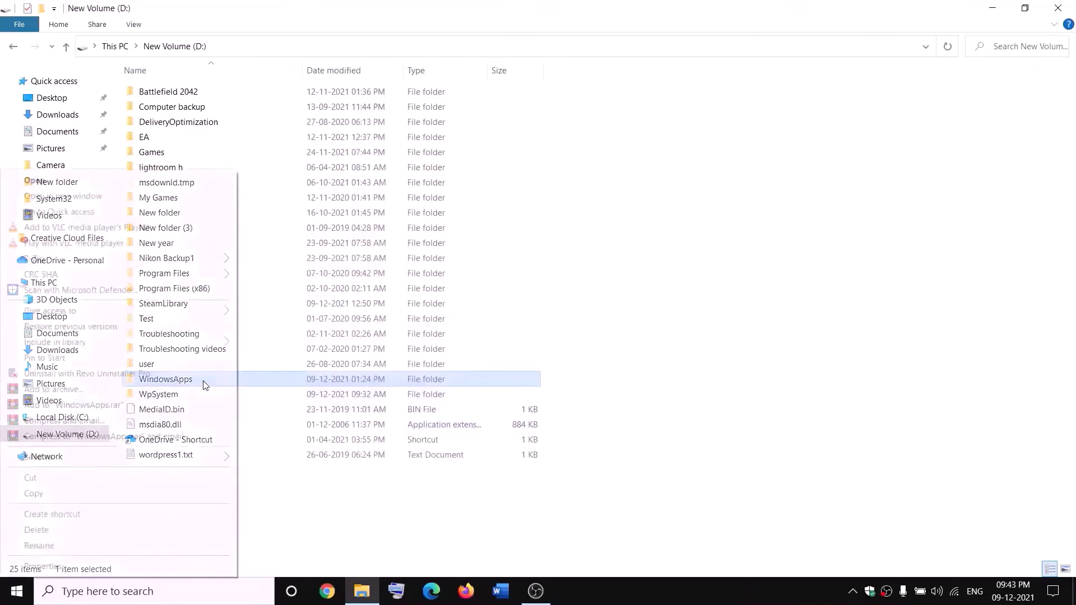
click(42, 566)
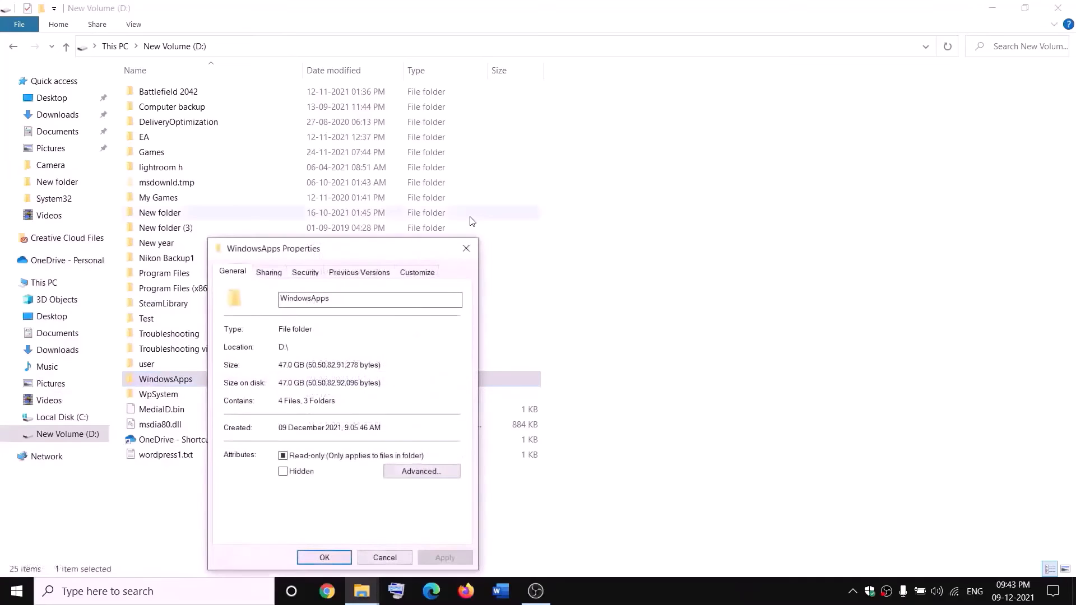
click(317, 275)
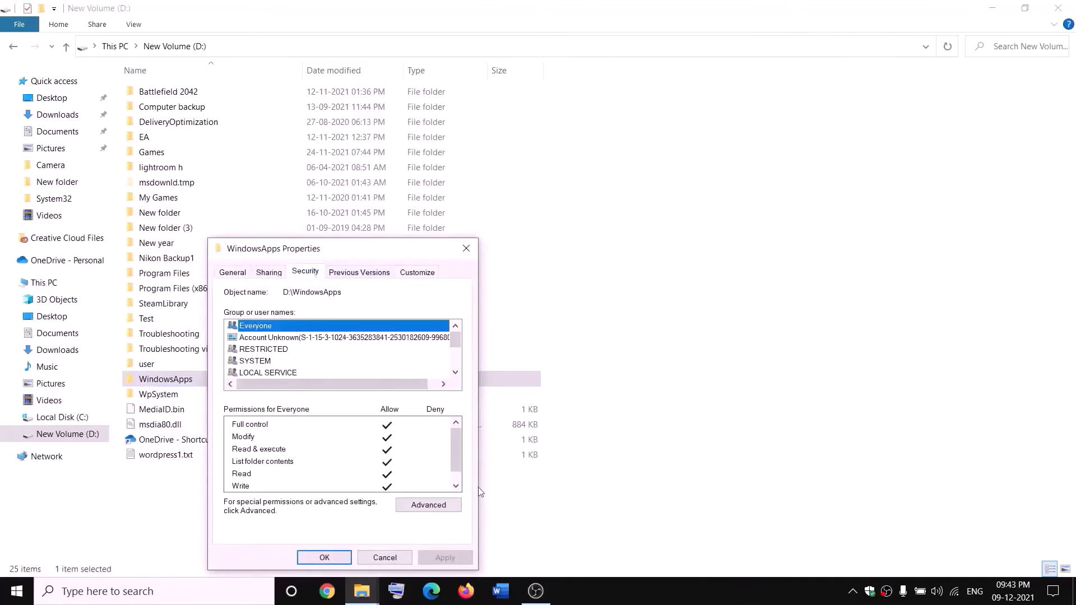
click(448, 505)
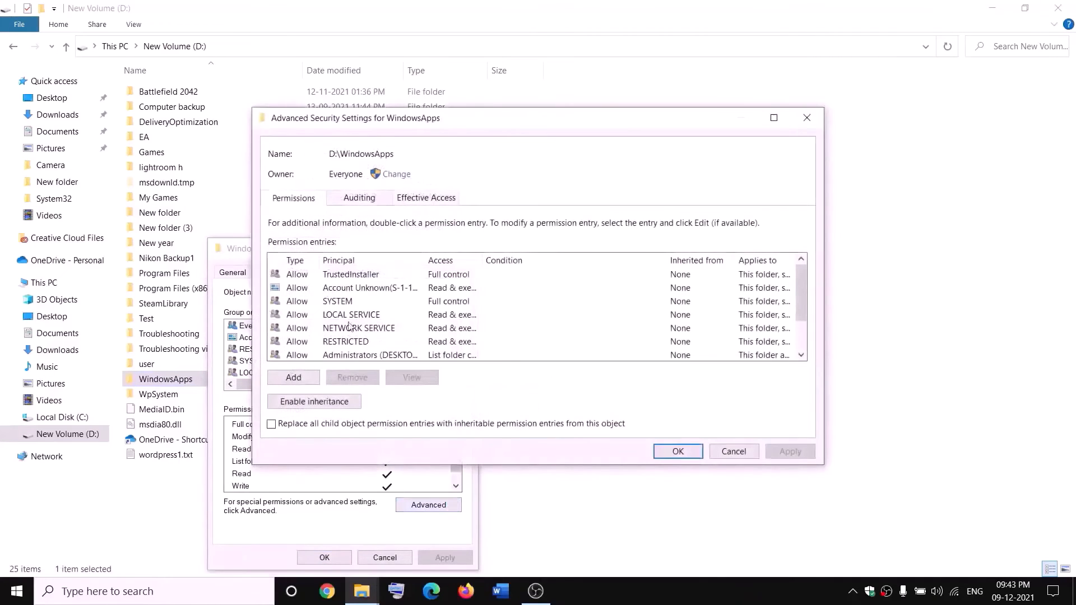
Add a permission entry for the principal "everyone" on WindowsApps that allows Full control.
click(297, 378)
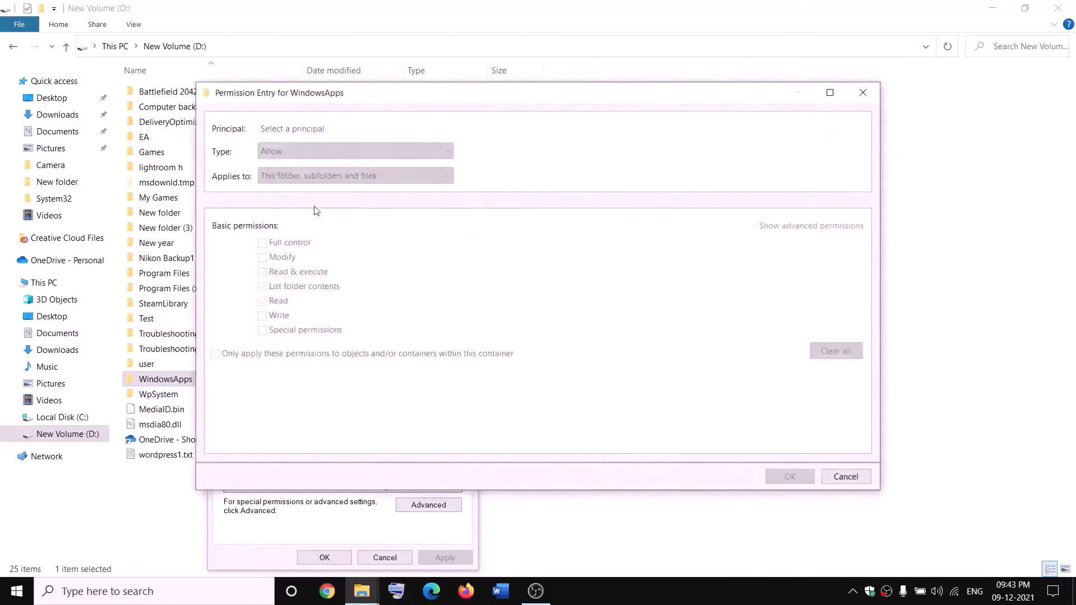
click(287, 130)
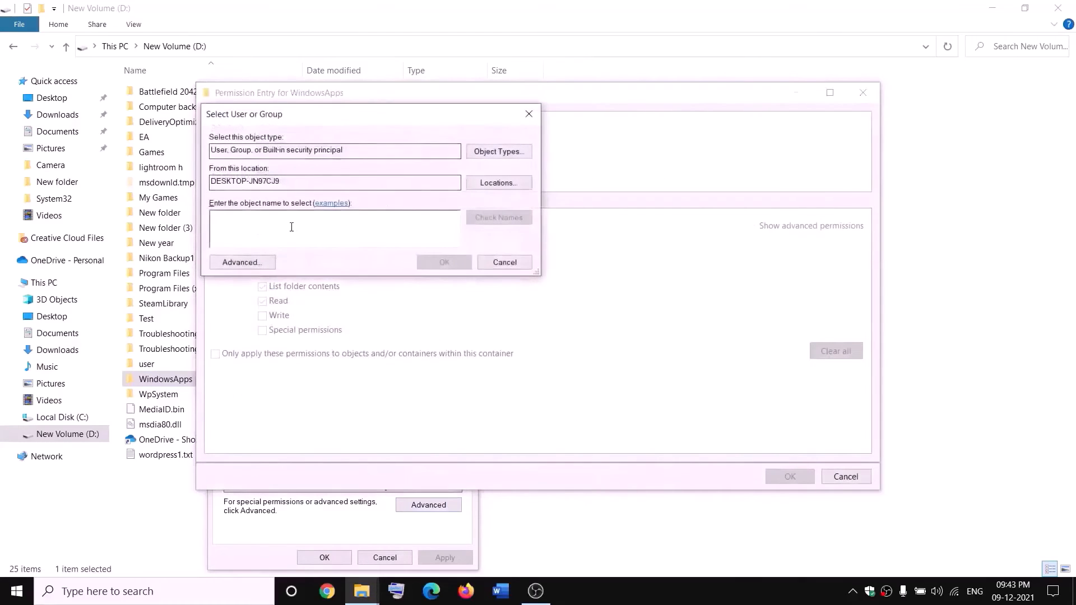
text(everyone)
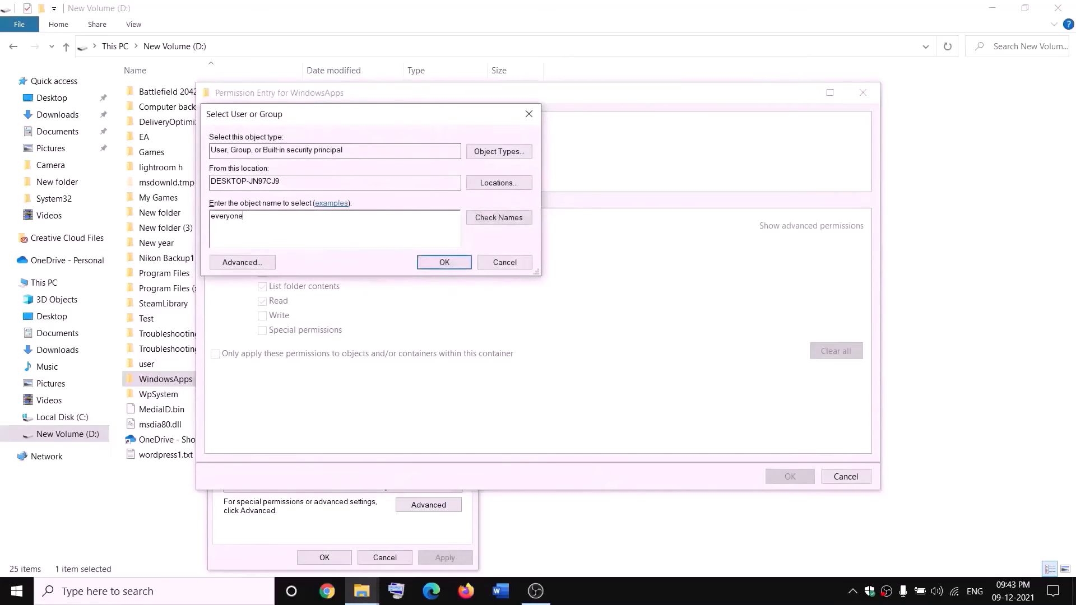
click(515, 218)
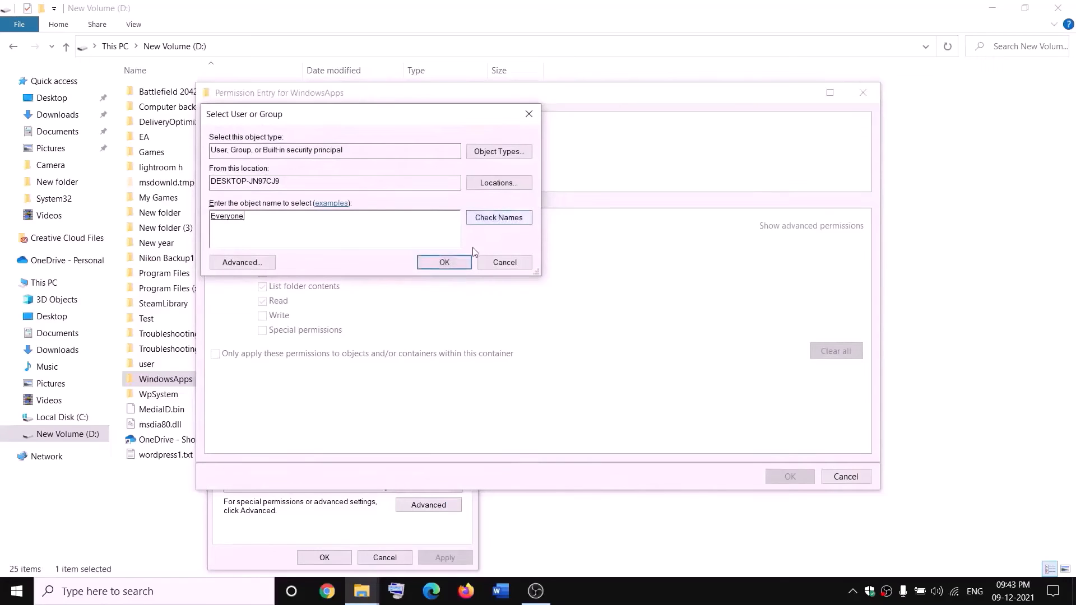
click(446, 263)
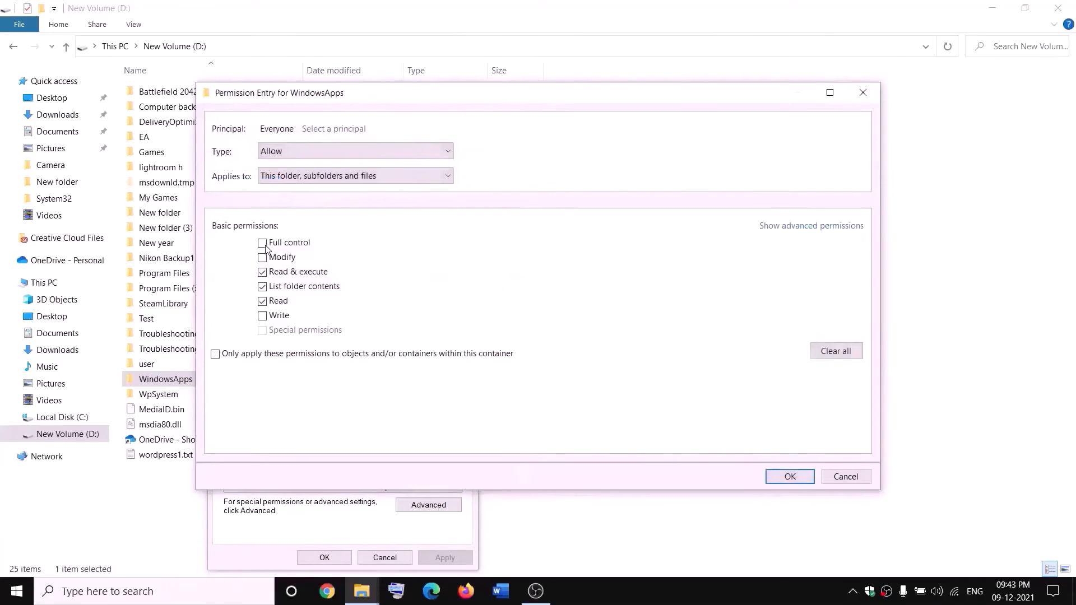
click(805, 475)
Apply the new permission entry and close WindowsApps's security and properties dialogs.
click(791, 452)
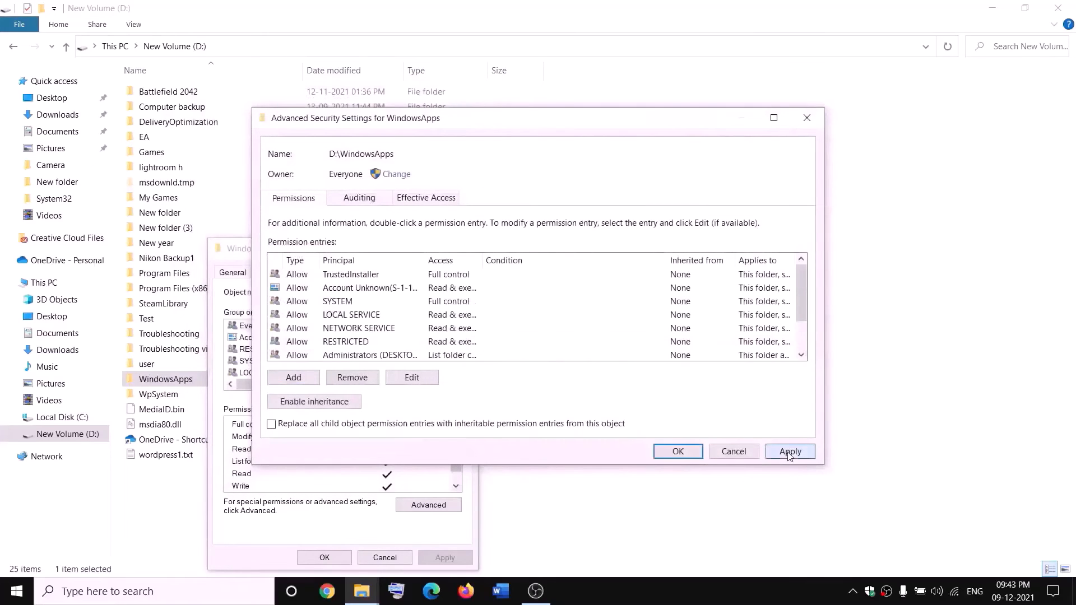
click(674, 459)
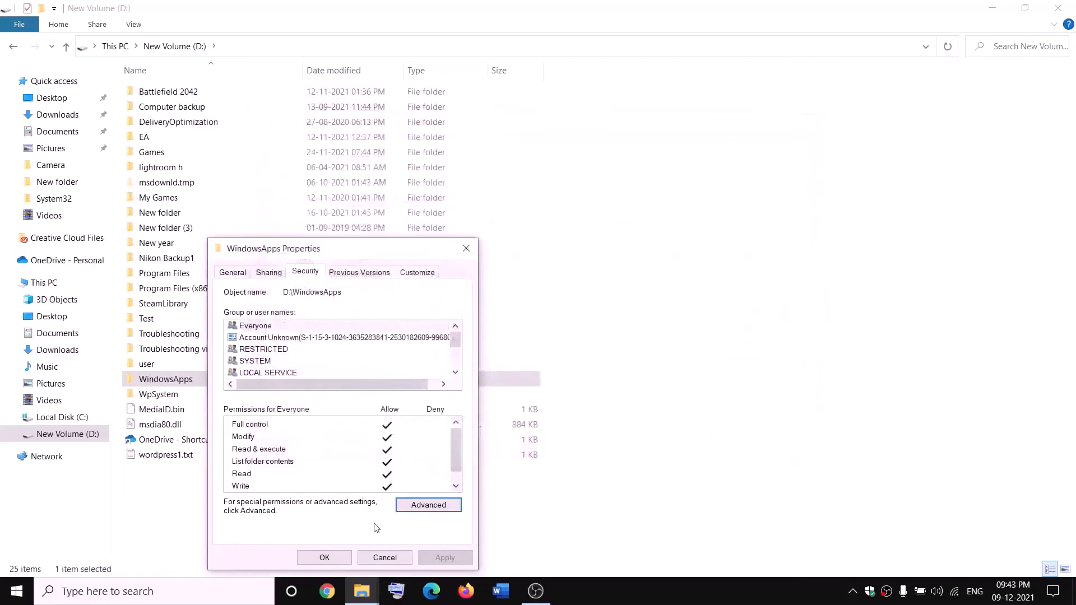
click(349, 552)
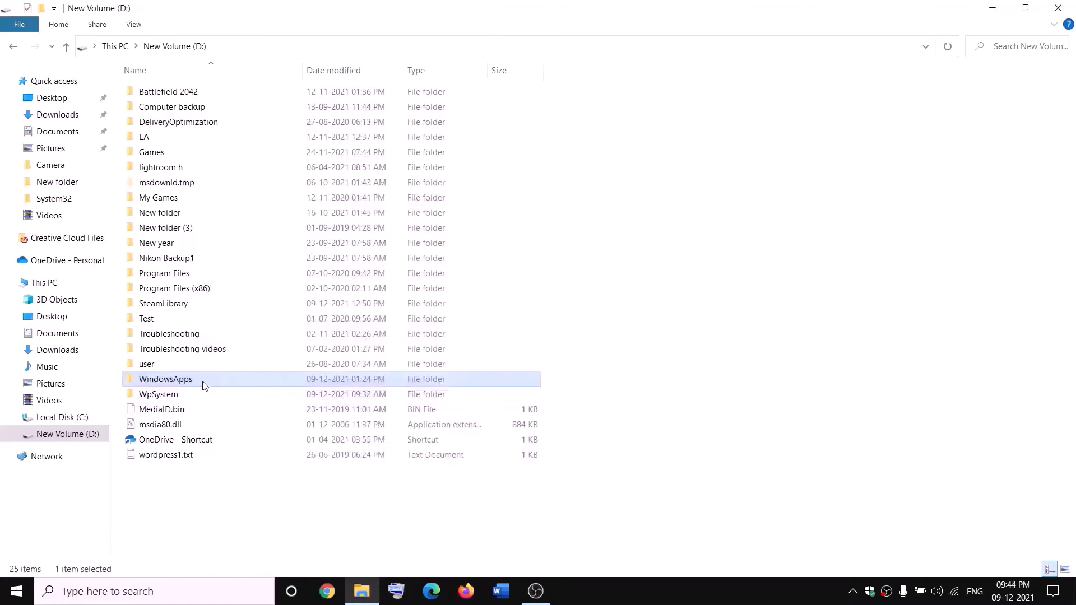
Rename the WindowsApps folder to WindowsApps.old.
right_click(205, 385)
click(33, 546)
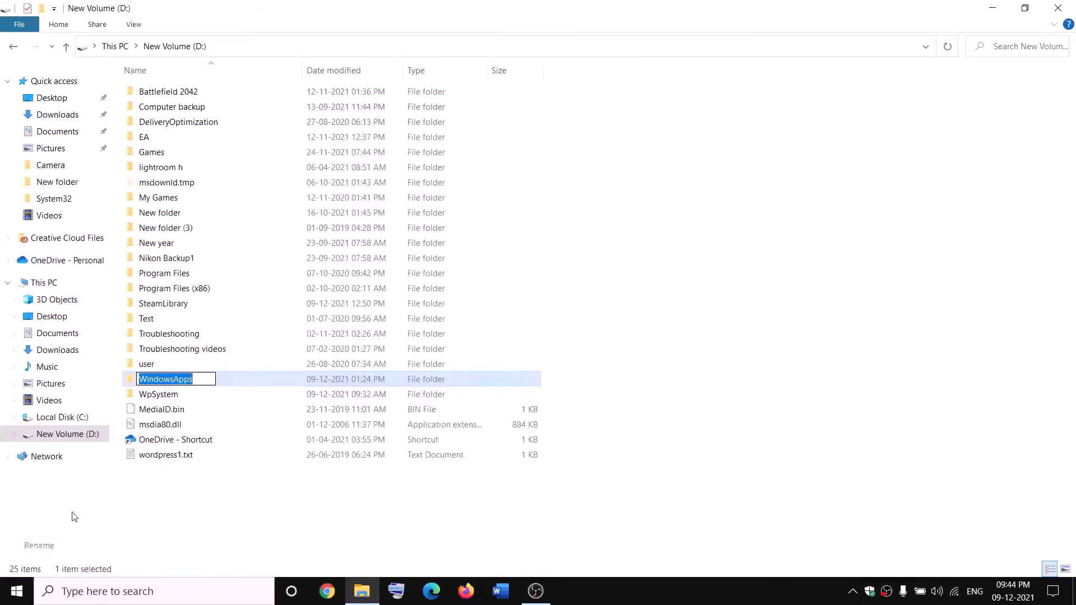
click(201, 377)
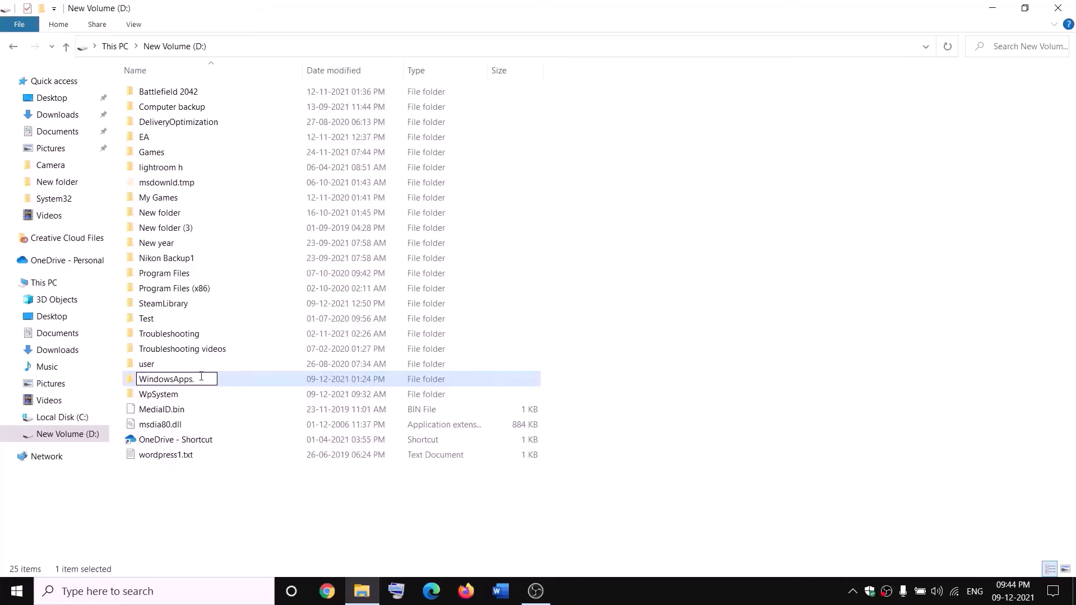
text(.old)
click(245, 488)
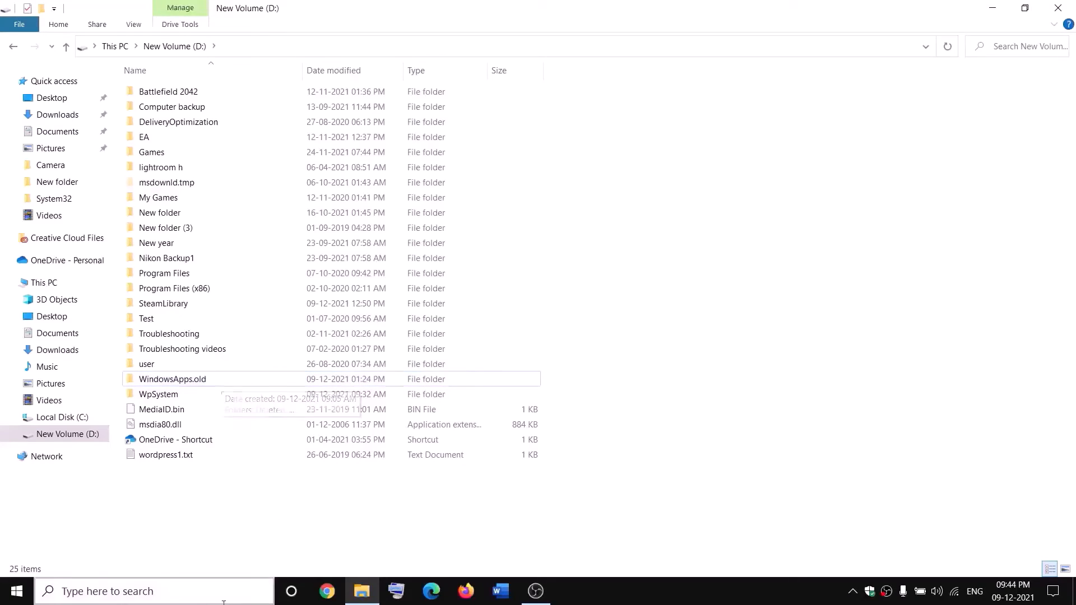
Open Task Manager, end the Gaming Services background process, and close Task Manager.
right_click(16, 591)
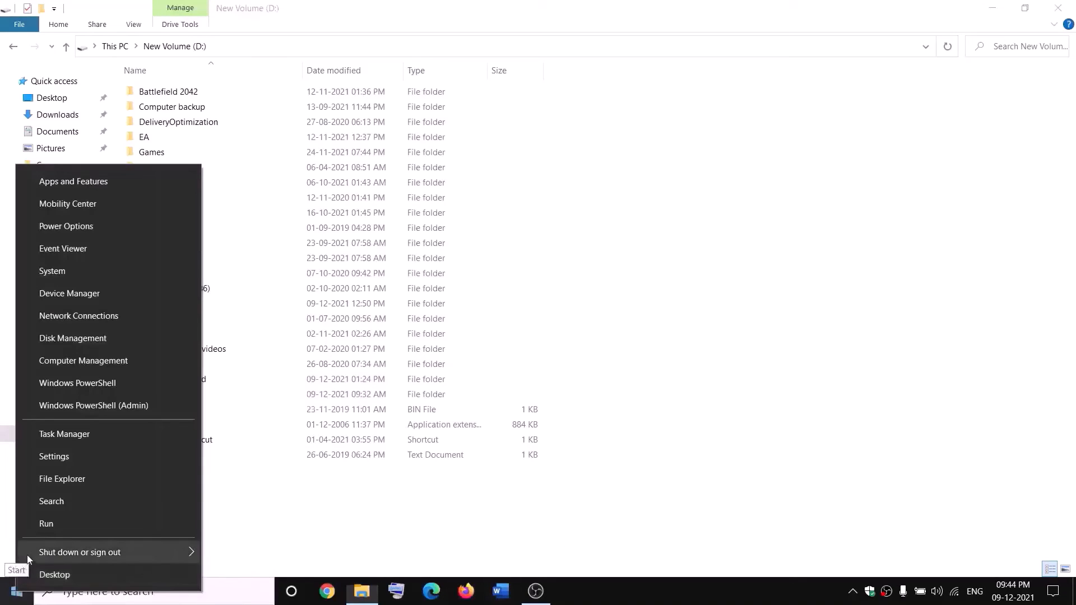
click(58, 439)
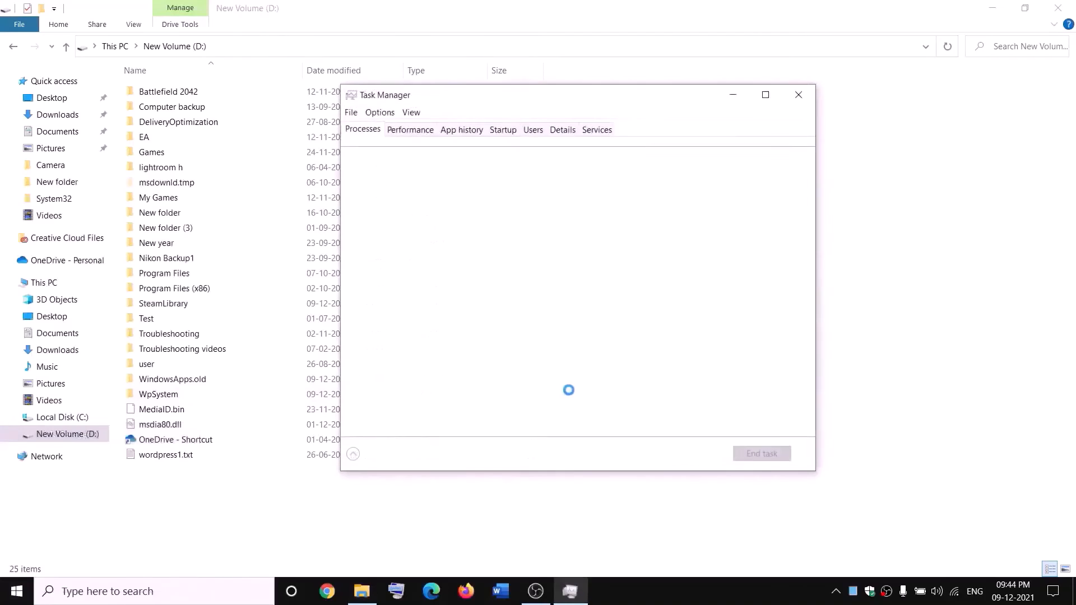
scroll(489, 317, down, 2)
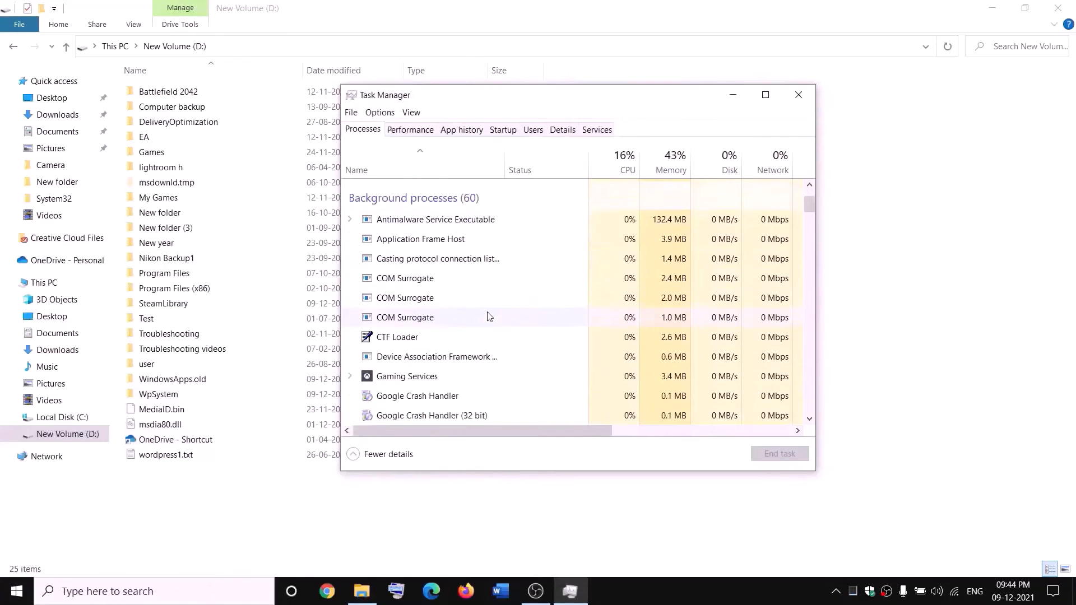
right_click(415, 384)
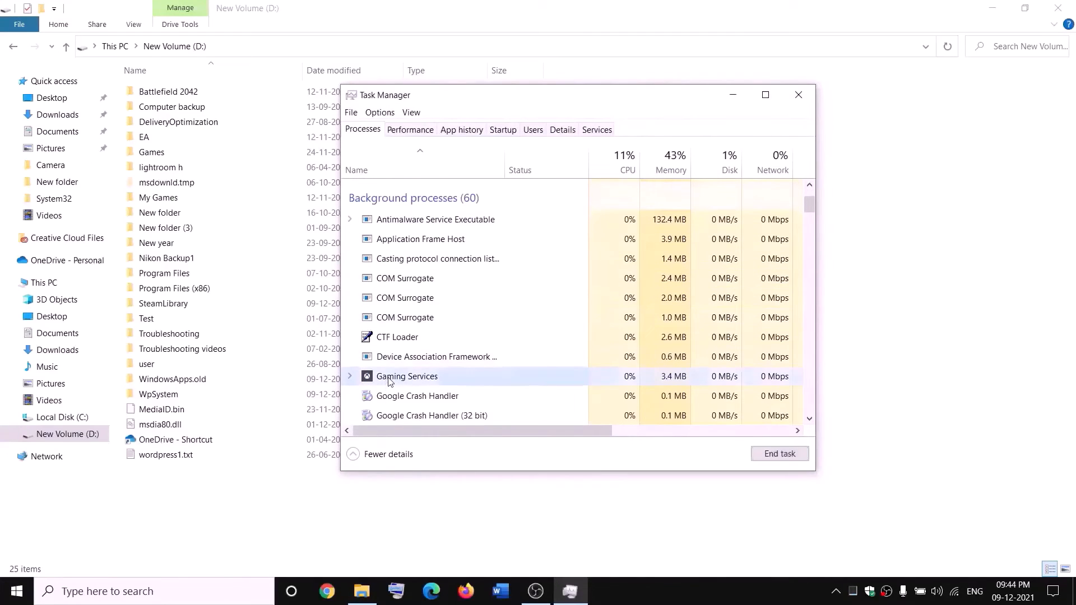
click(424, 413)
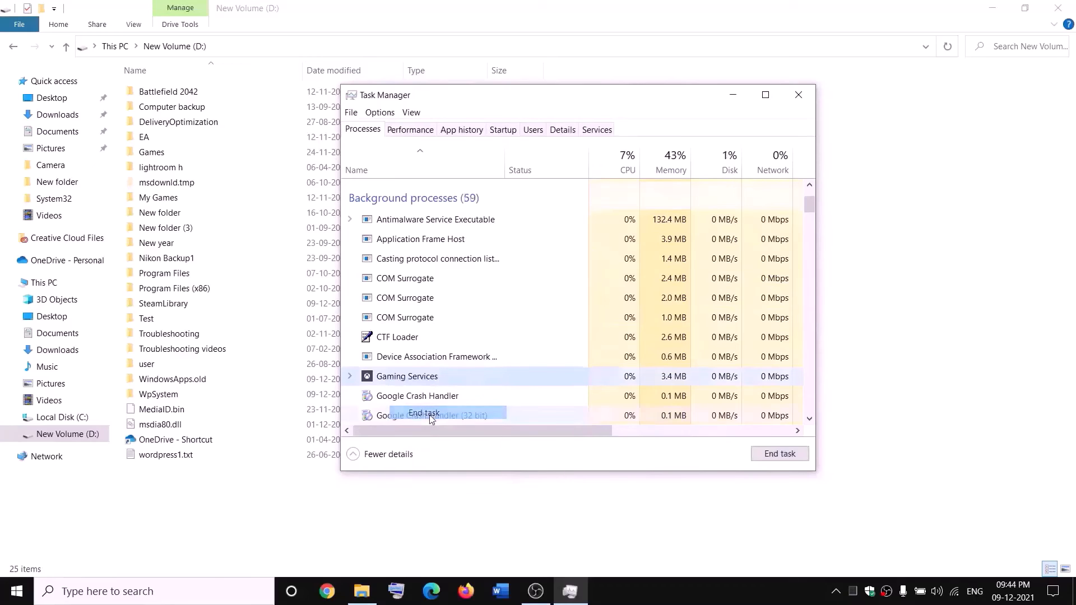
click(799, 94)
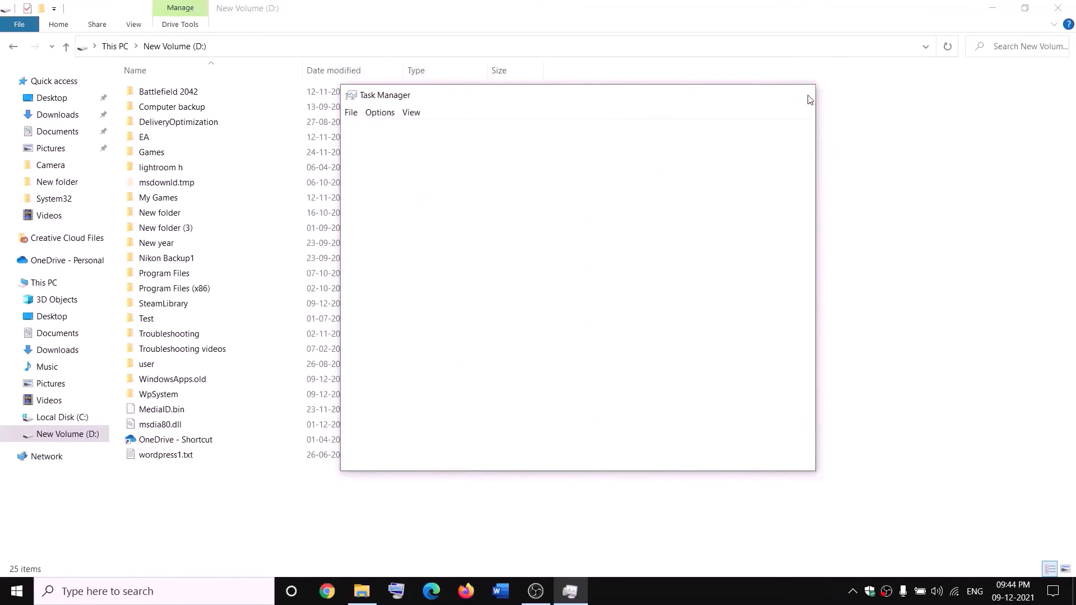
Search Windows for the Services console, open it, and jump to the Gaming Services entries.
click(237, 592)
text(servi)
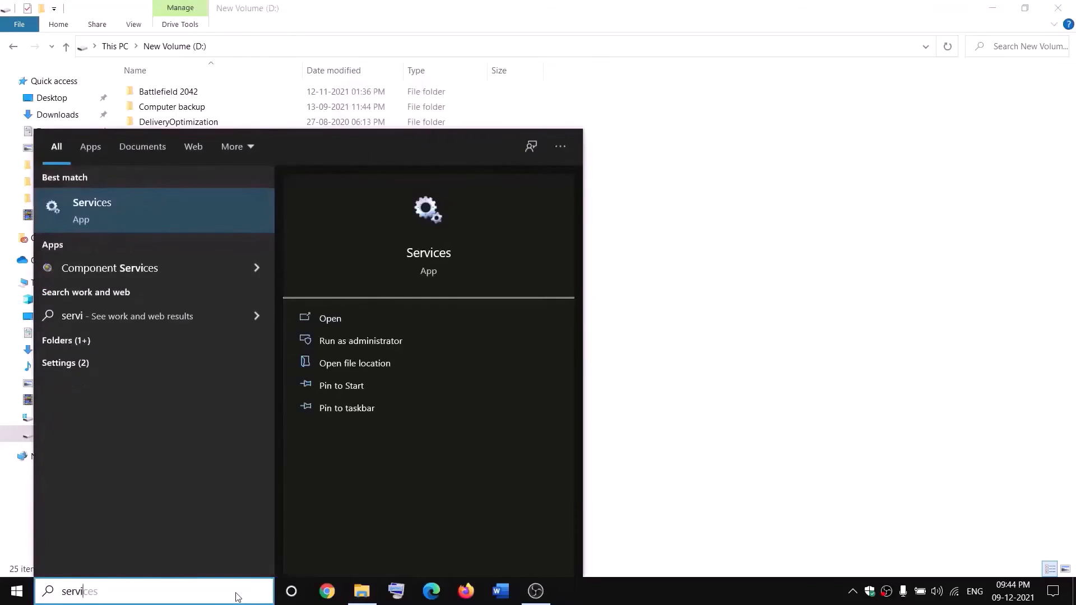
key(Return)
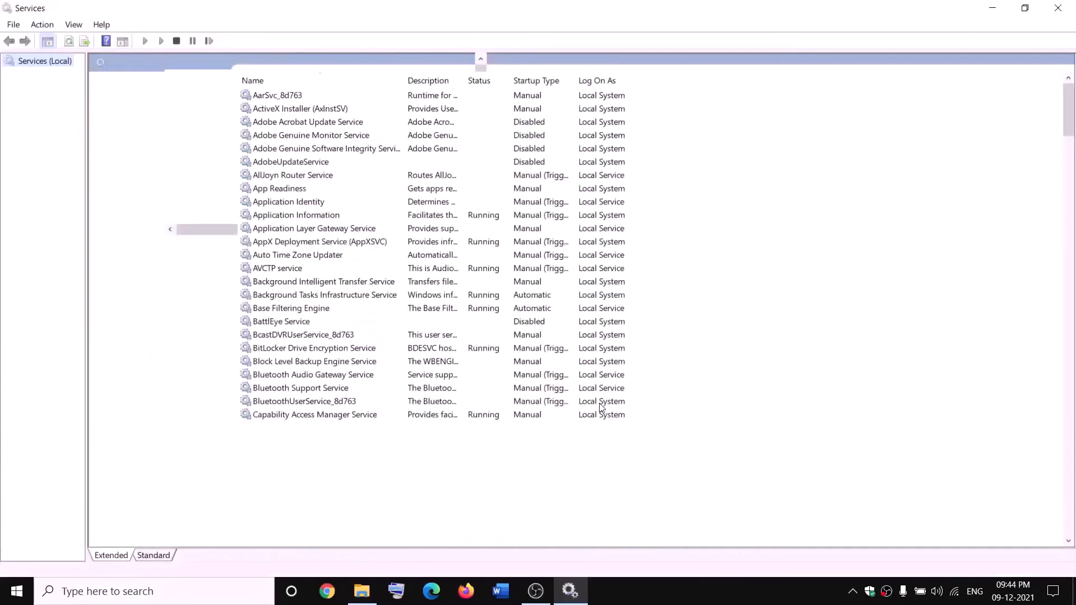
click(462, 299)
key(g)
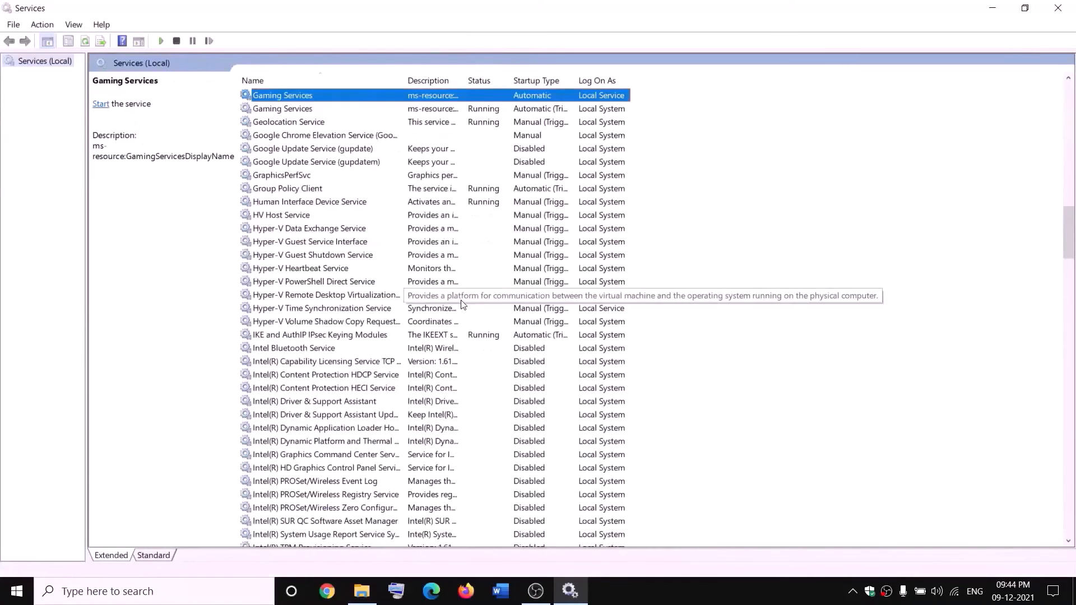
Start the Gaming Services entry that logs on as Local Service.
click(475, 152)
click(447, 99)
right_click(447, 98)
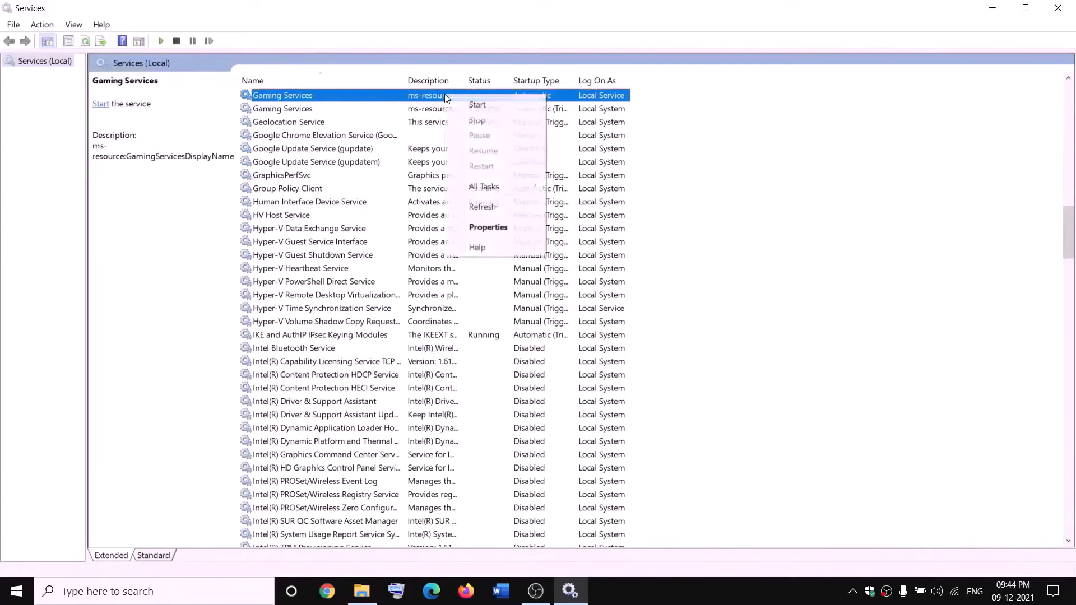
click(481, 106)
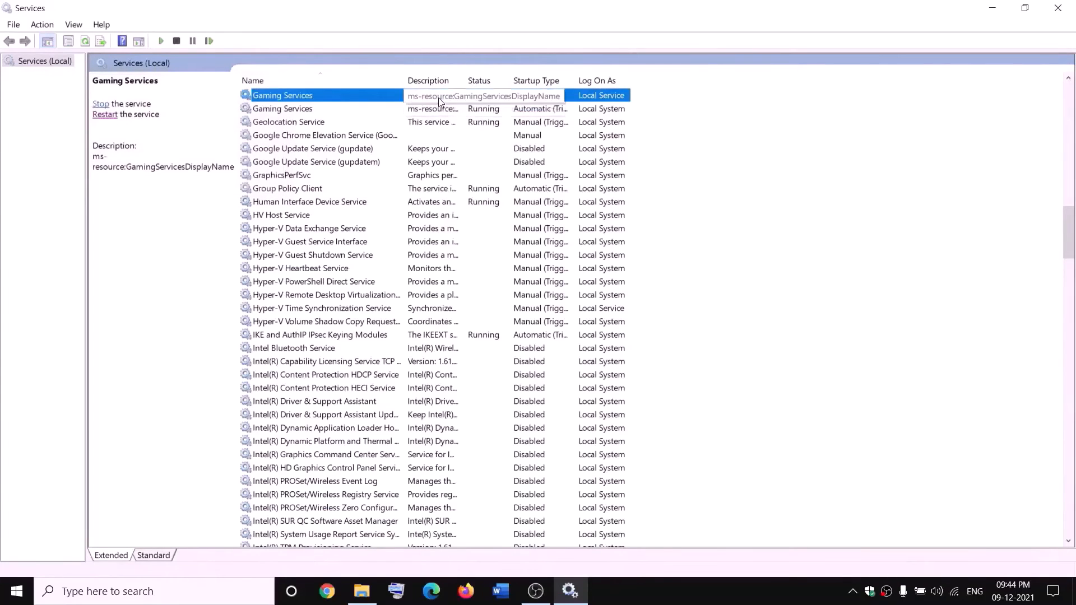
Stop both Gaming Services entries and look at the WindowsApps.old folder on New Volume (D:).
right_click(439, 98)
click(471, 122)
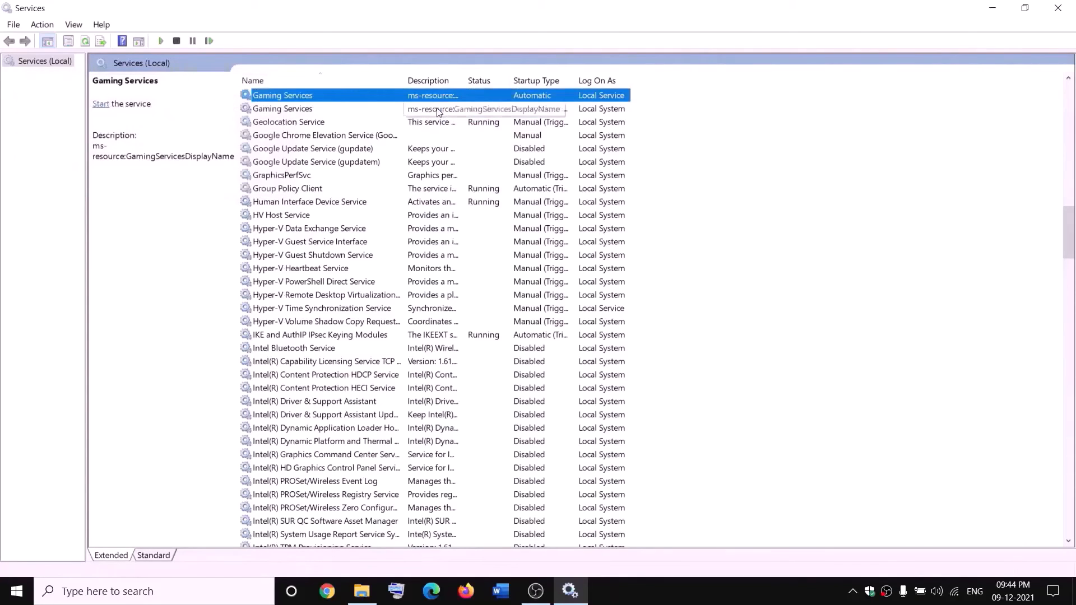
right_click(439, 109)
click(488, 134)
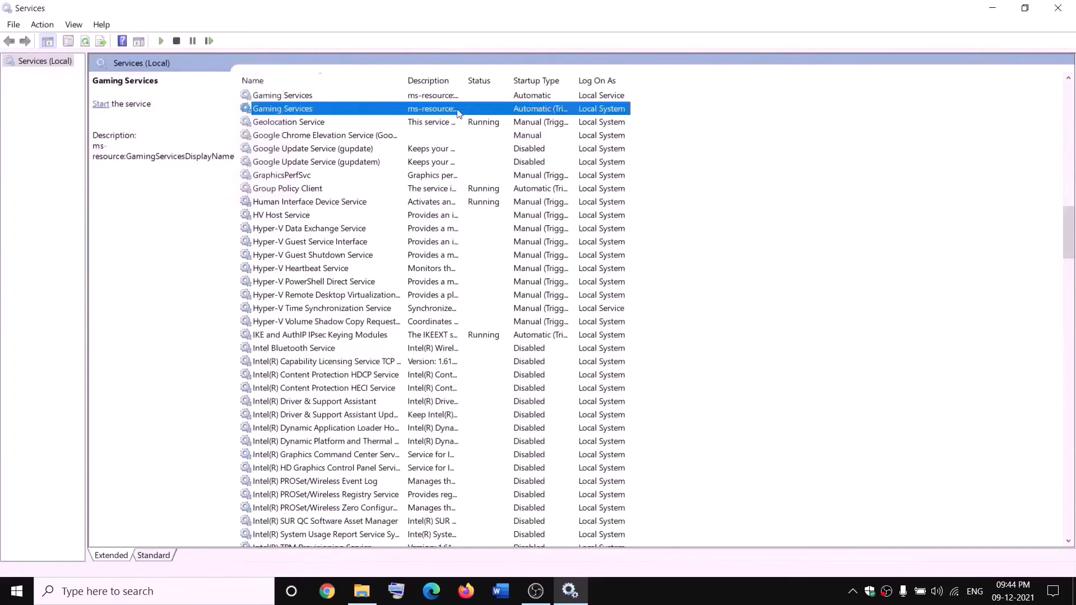
click(362, 591)
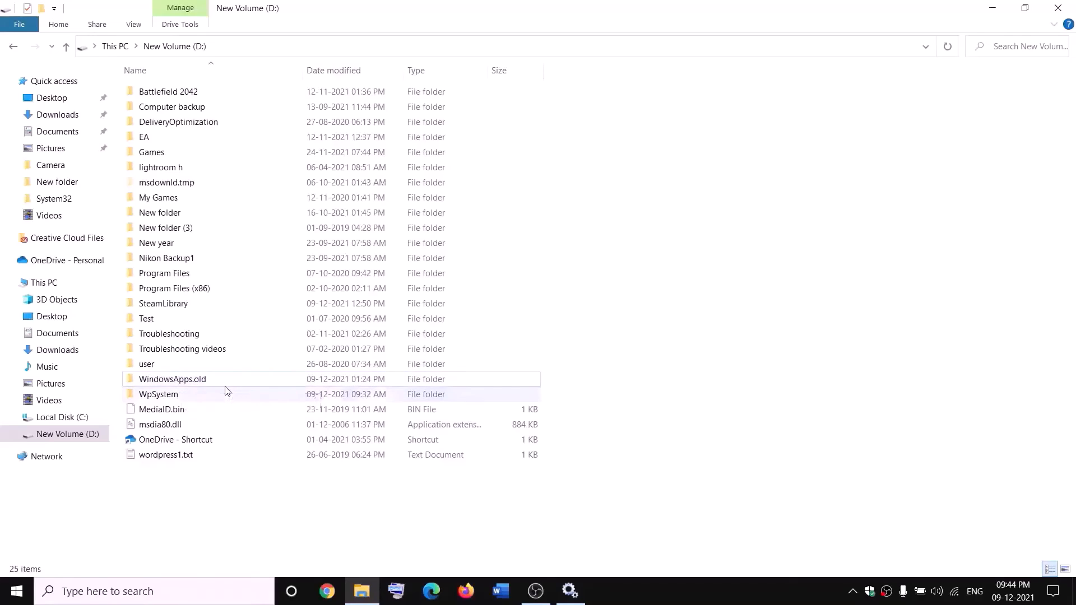
key(alt+Tab)
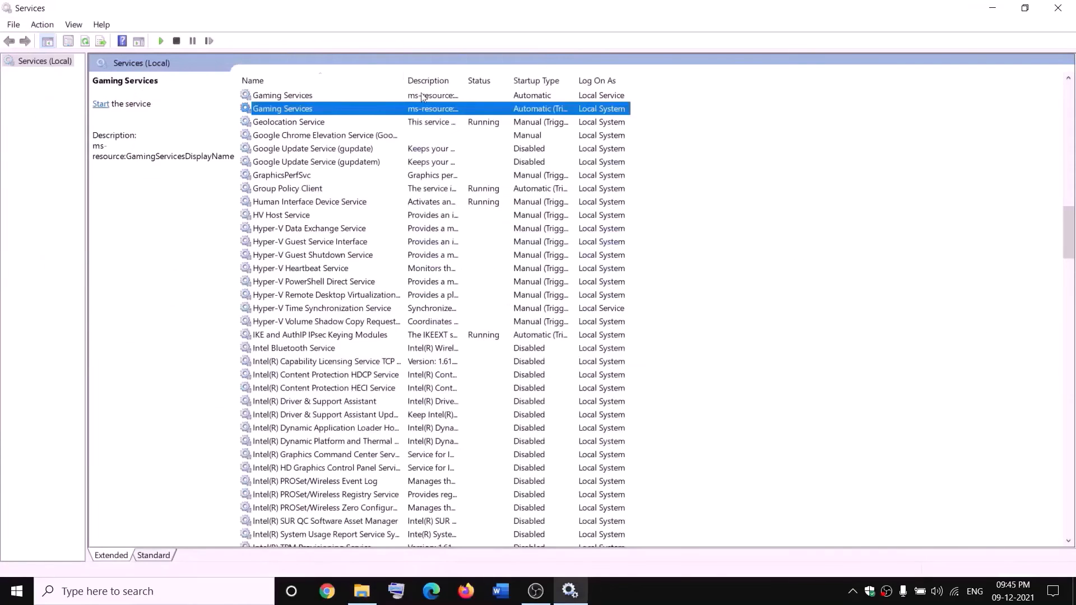
Start both Gaming Services entries in the Services console again.
click(400, 95)
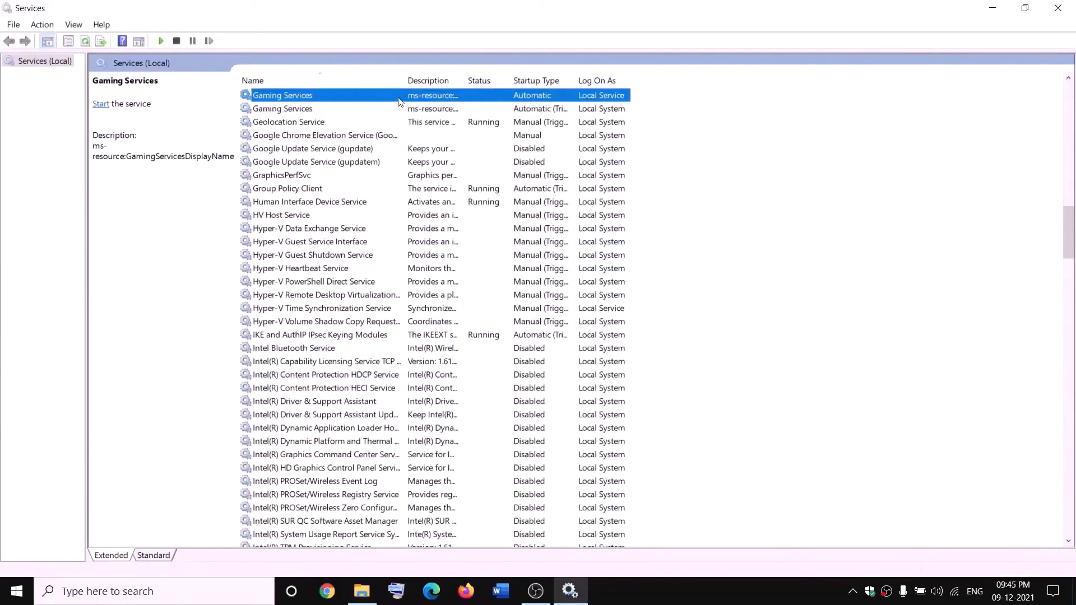
right_click(399, 96)
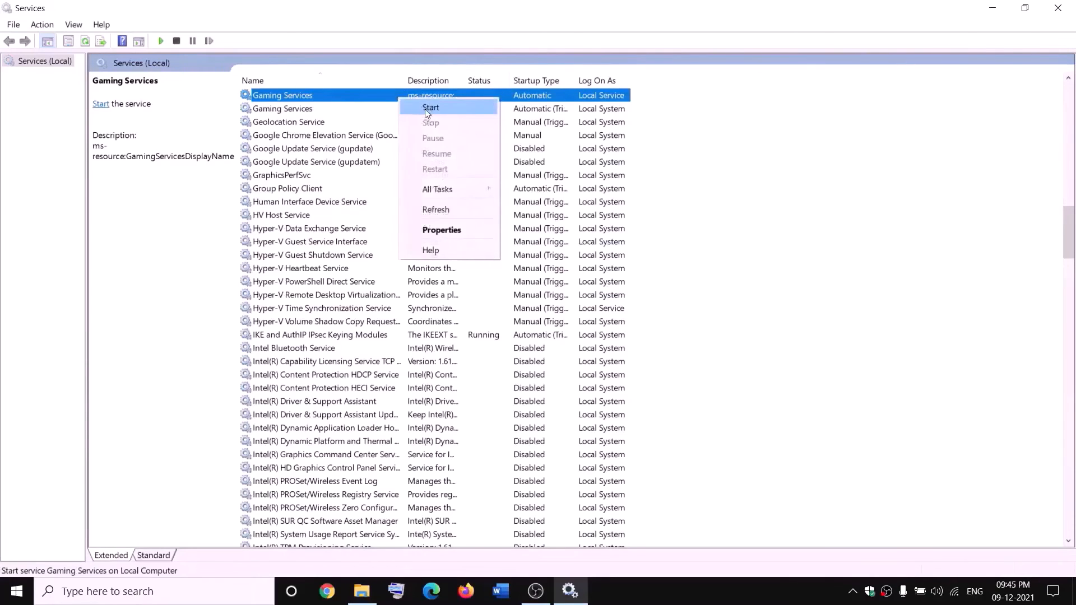
click(427, 109)
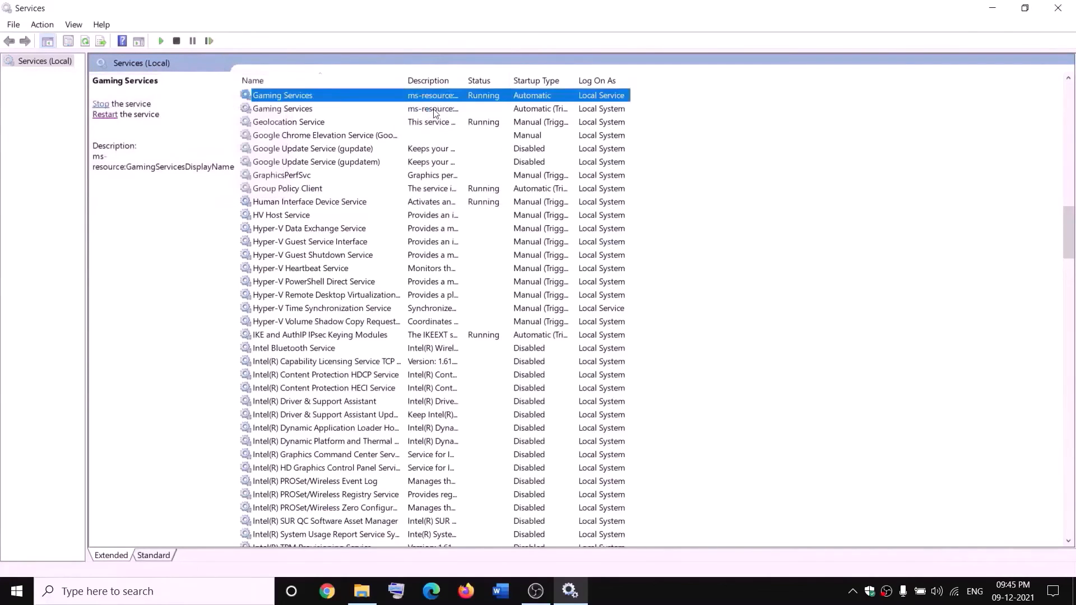
click(435, 112)
right_click(435, 111)
click(464, 120)
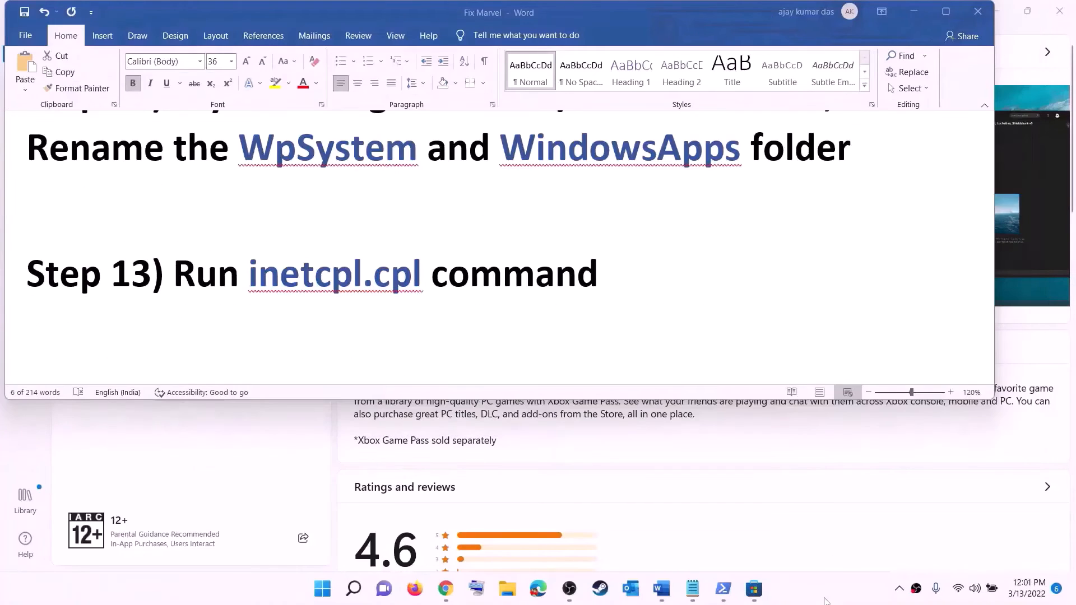
Copy the inetcpl.cpl command from step 13 of the Word document and open it through Windows search.
click(279, 280)
drag(266, 277, 428, 277)
key(ctrl+c)
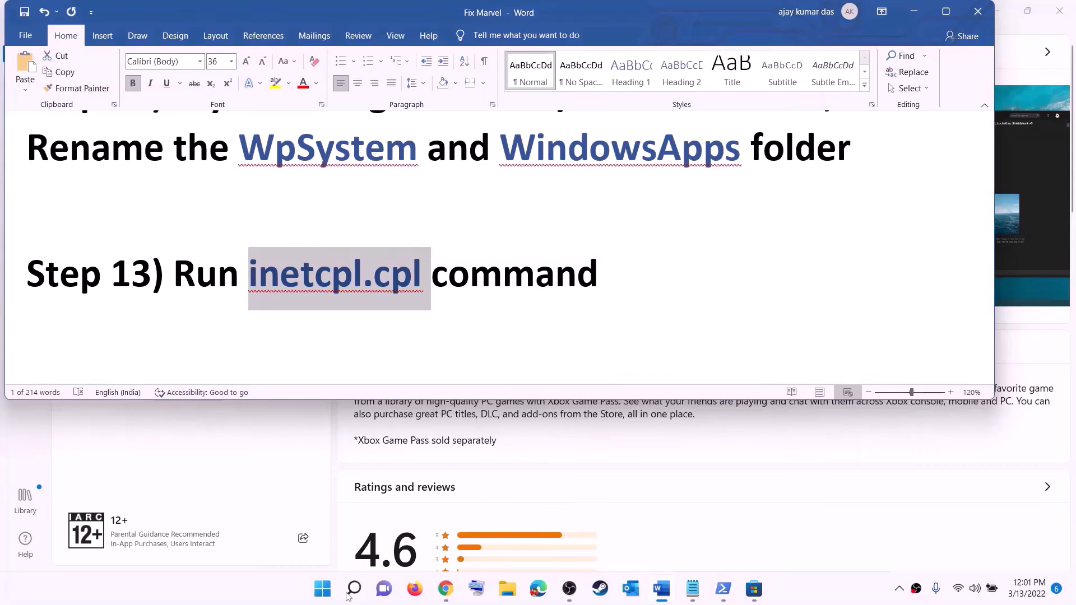
key(super)
key(ctrl+v)
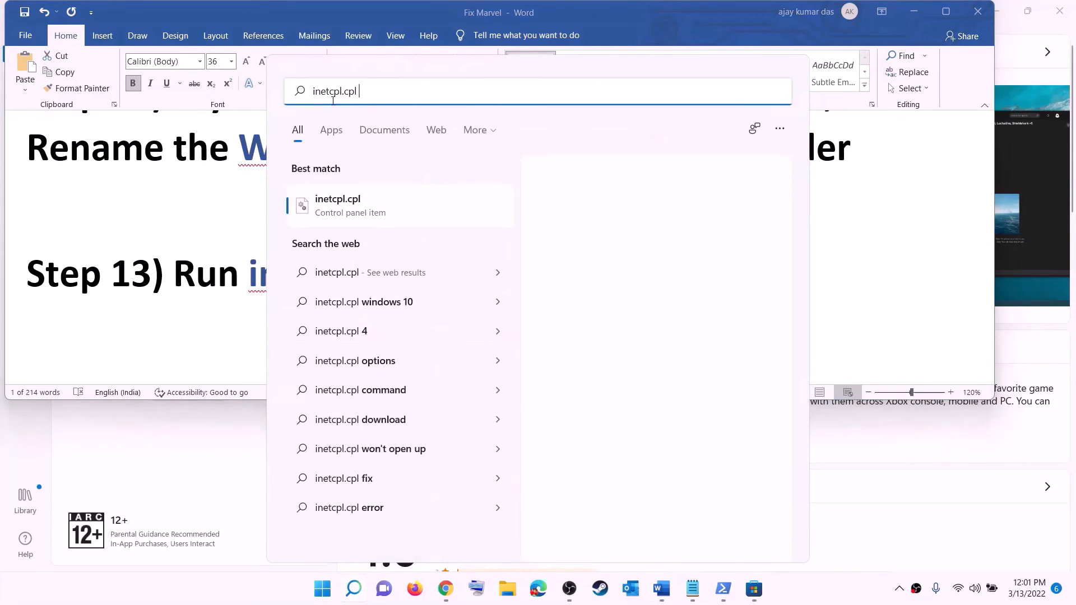
click(345, 213)
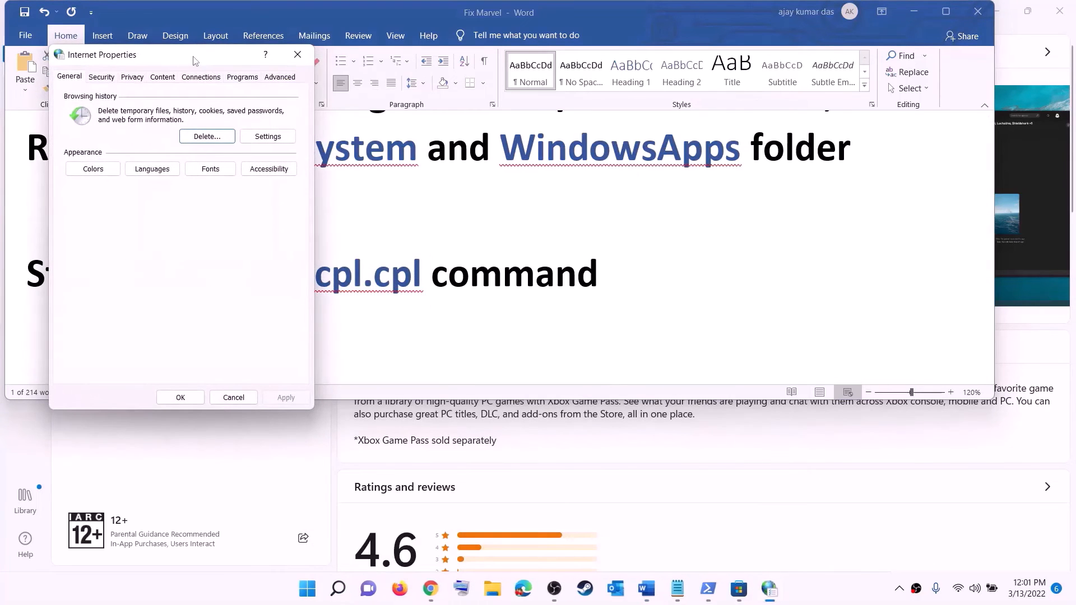
Review the Use TLS 1.0, 1.1, 1.2 and 1.3 options in the advanced Internet Properties and confirm the dialog.
drag(193, 60, 688, 109)
click(779, 129)
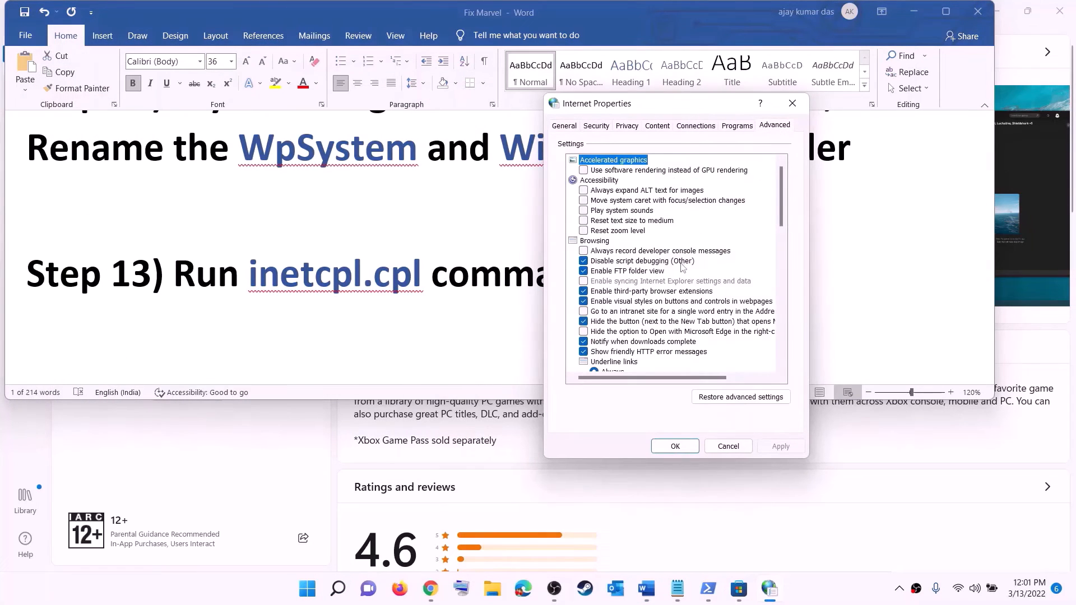
scroll(682, 267, down, 15)
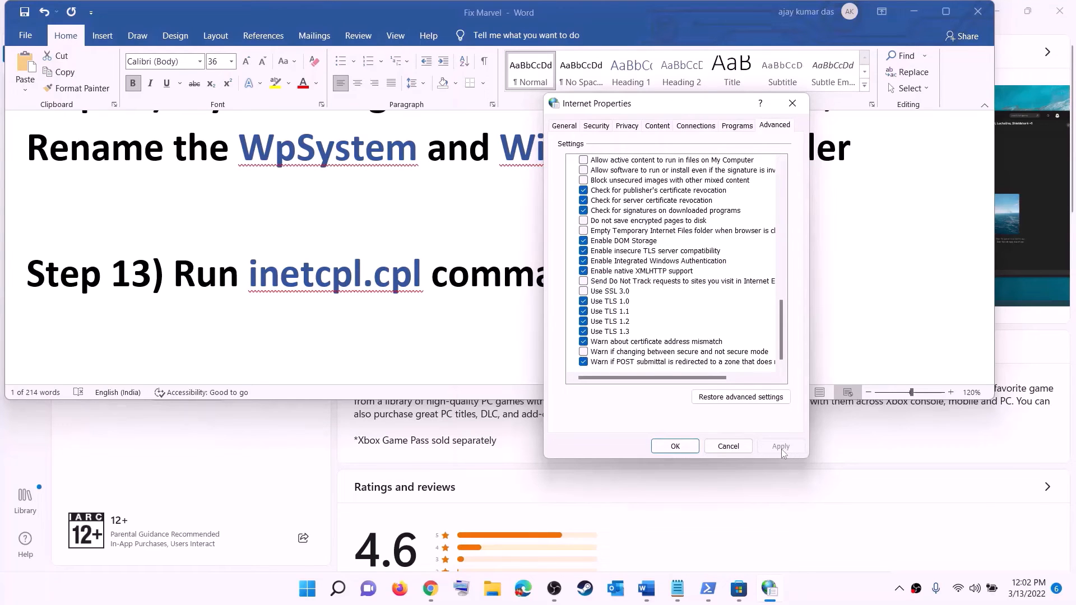
click(675, 446)
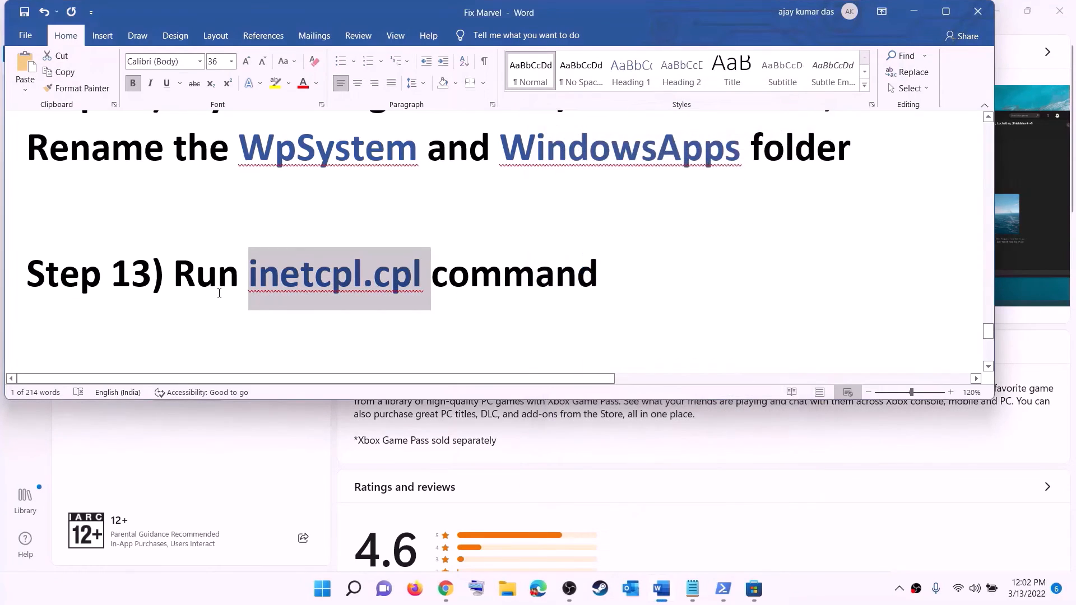
Read step 14 in the Word notes about updating Windows with the media creation tool, including the Windows 10 and 11 download links.
scroll(230, 286, down, 4)
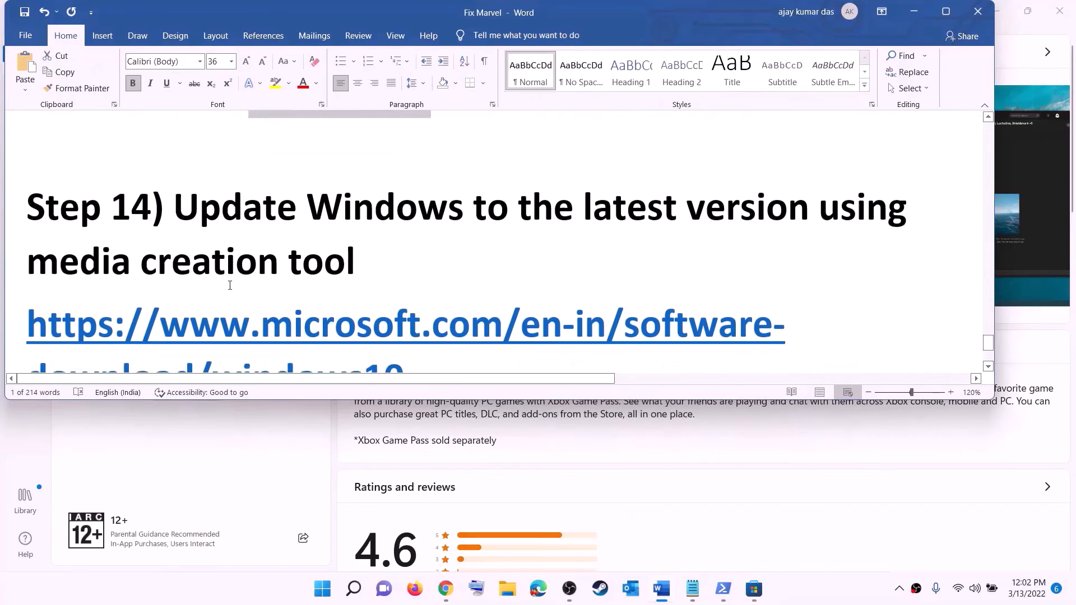
drag(185, 203, 423, 241)
scroll(426, 241, down, 2)
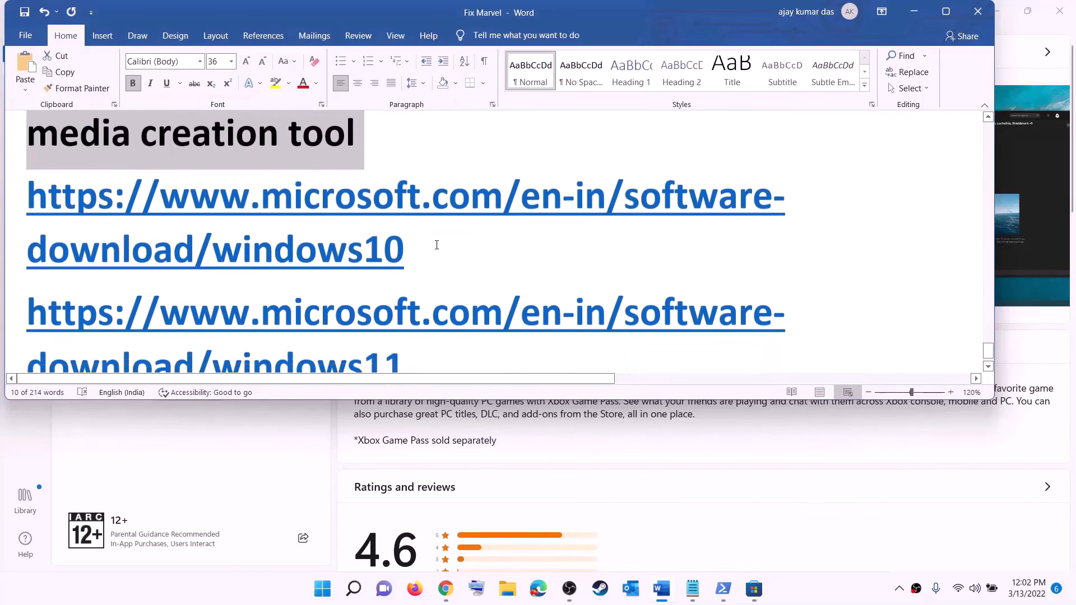
click(802, 603)
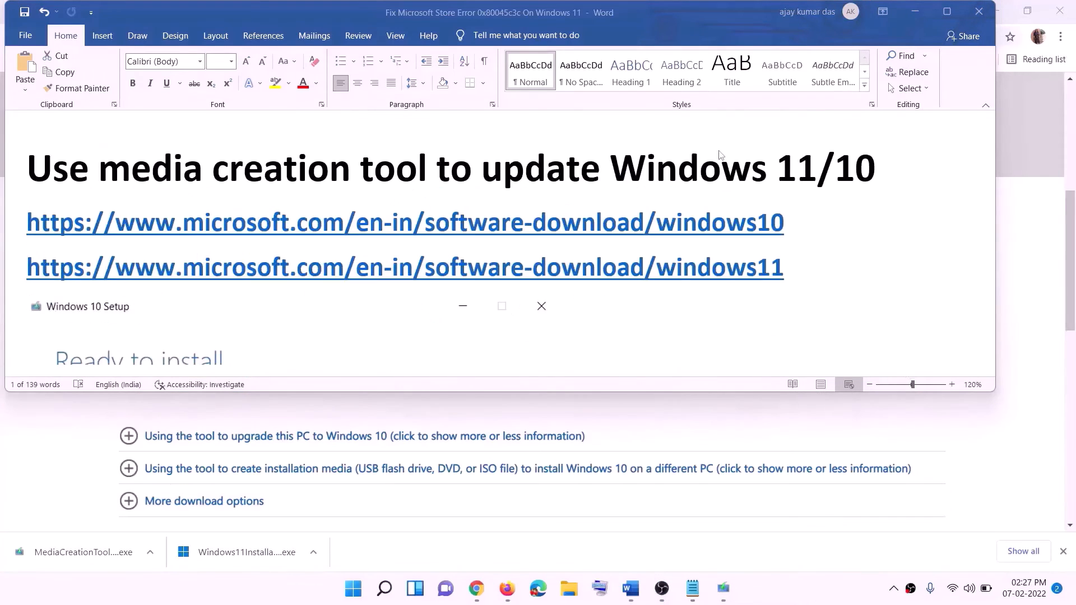
click(794, 226)
drag(797, 226, 294, 227)
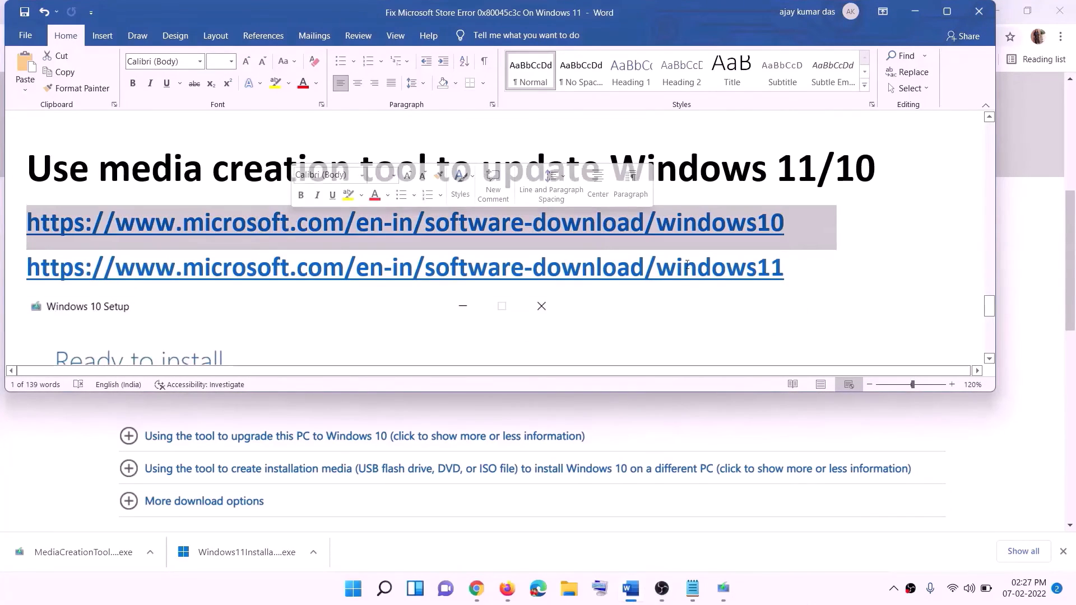
drag(800, 268, 295, 268)
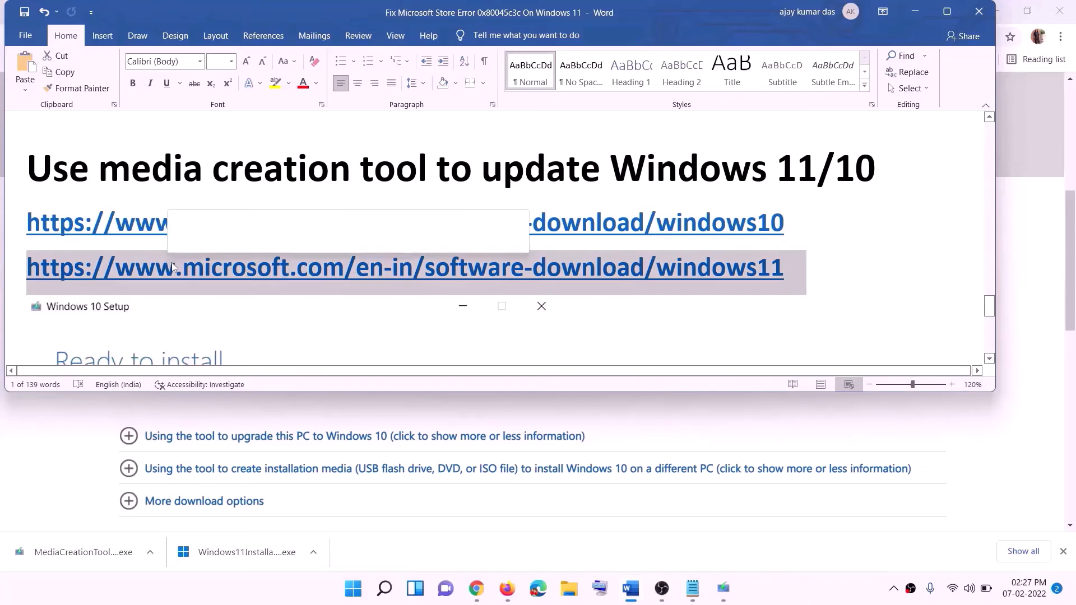
Find the media creation tool section on the Download Windows 10 page, then run the downloaded tool and accept its license terms.
click(915, 11)
scroll(458, 287, up, 6)
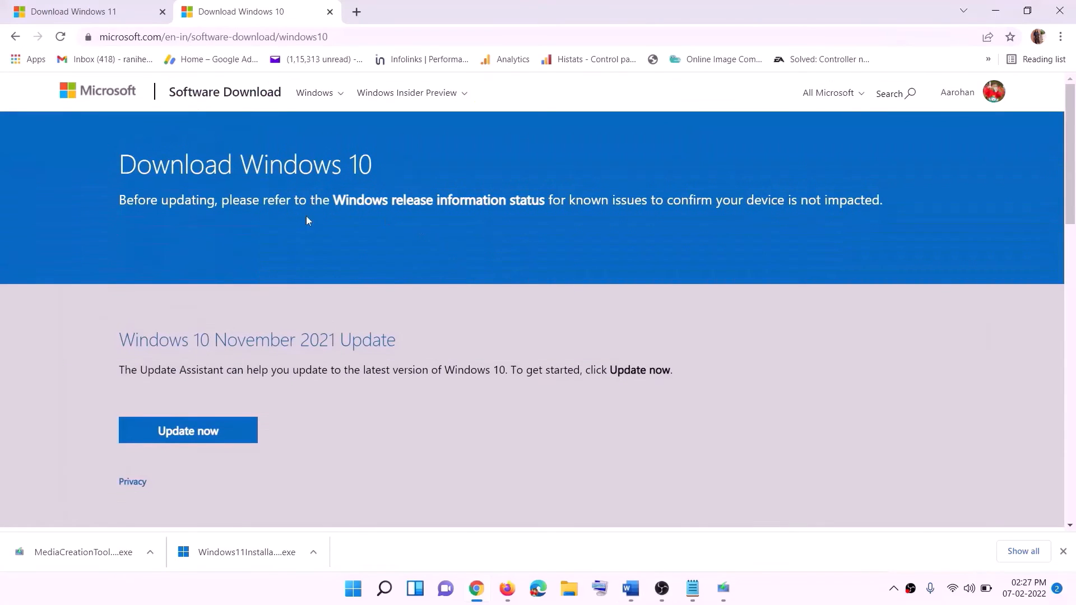
scroll(408, 211, down, 5)
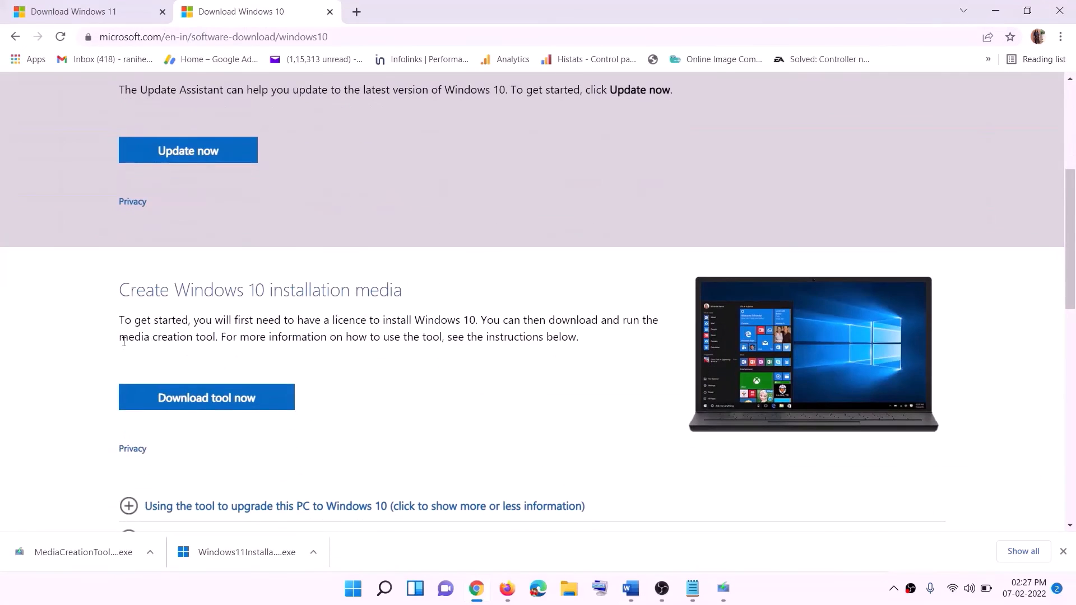
drag(128, 337, 247, 333)
scroll(358, 311, down, 3)
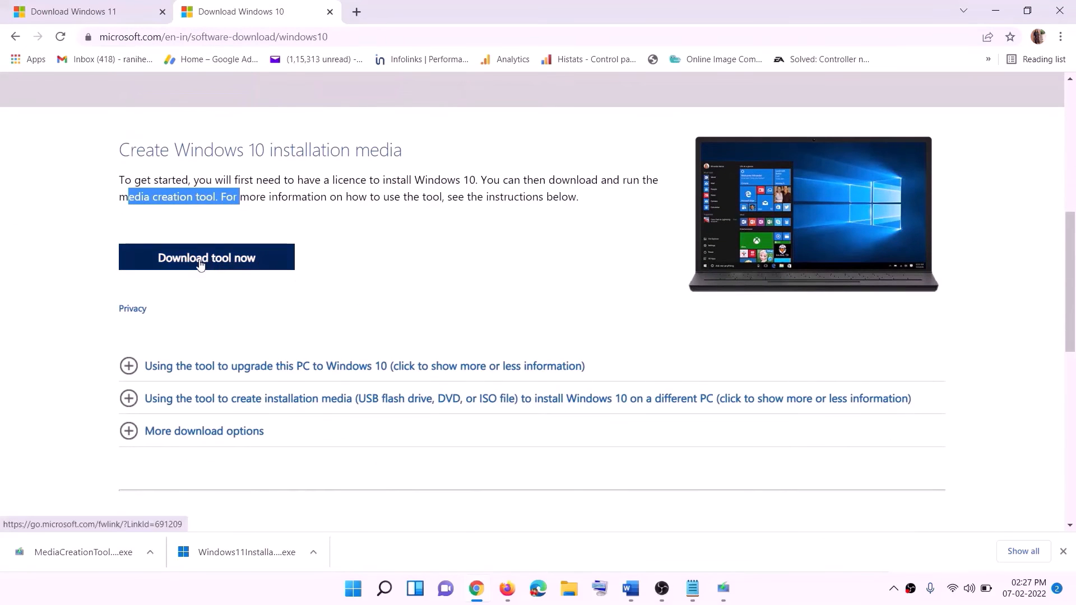
click(63, 555)
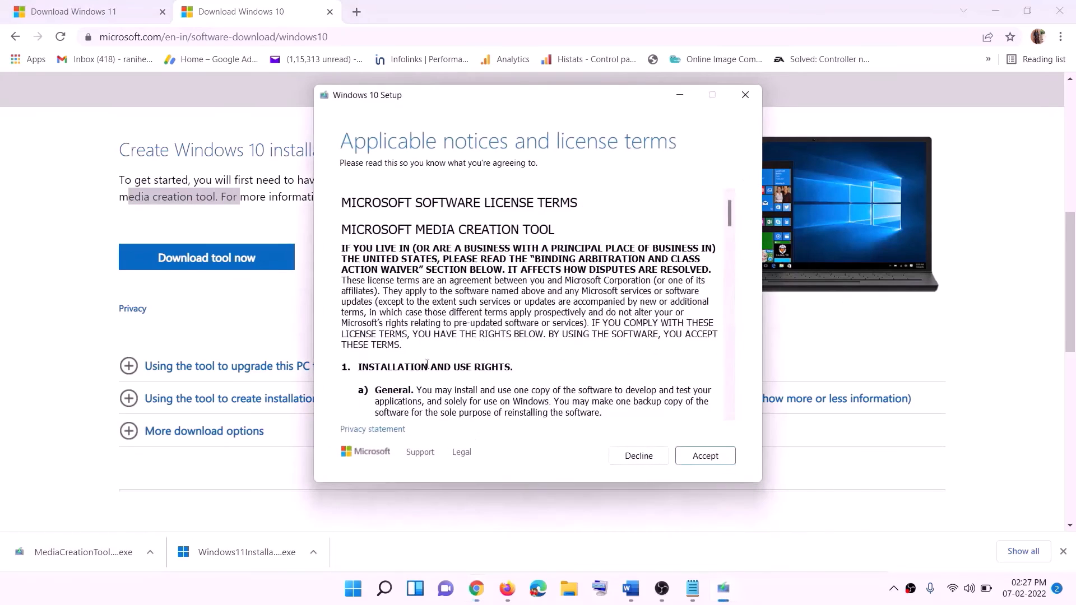
click(701, 459)
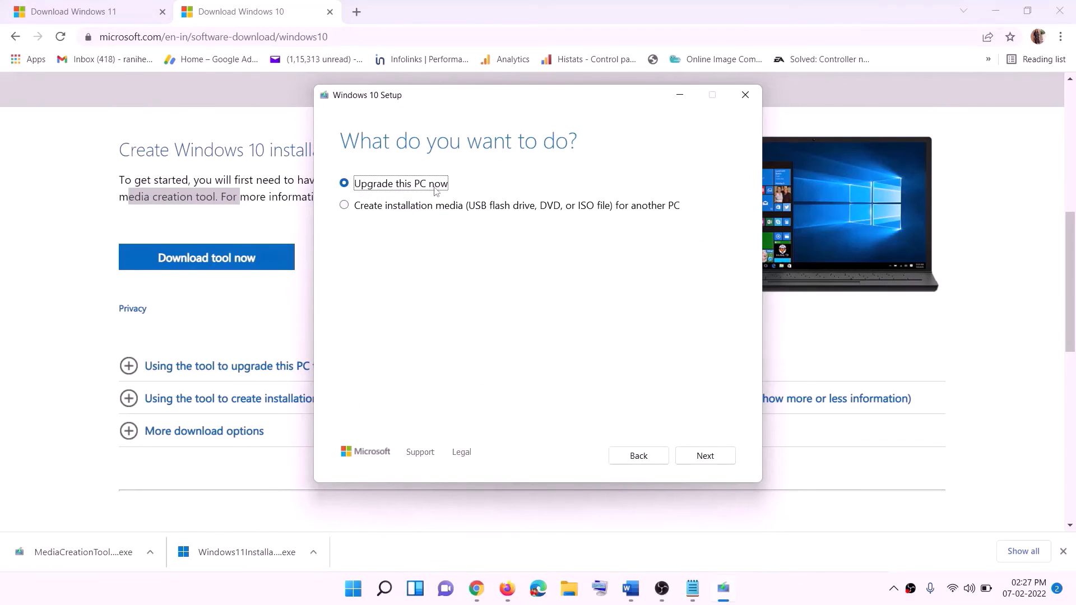
Start the Windows 10 download with Upgrade this PC now, and review the Ready to install screenshot in the Word notes.
click(705, 456)
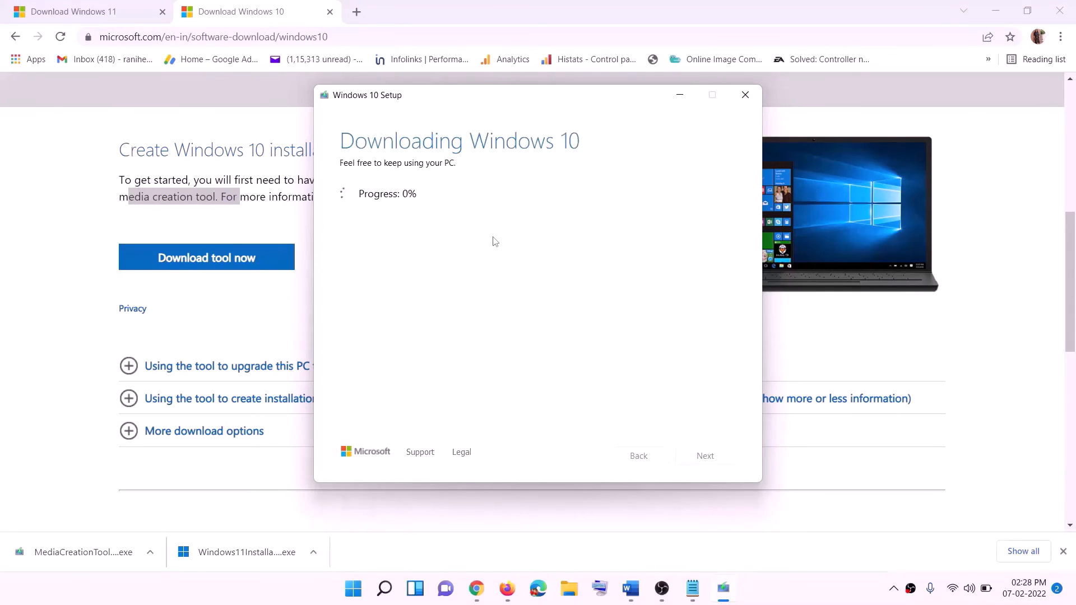
click(795, 601)
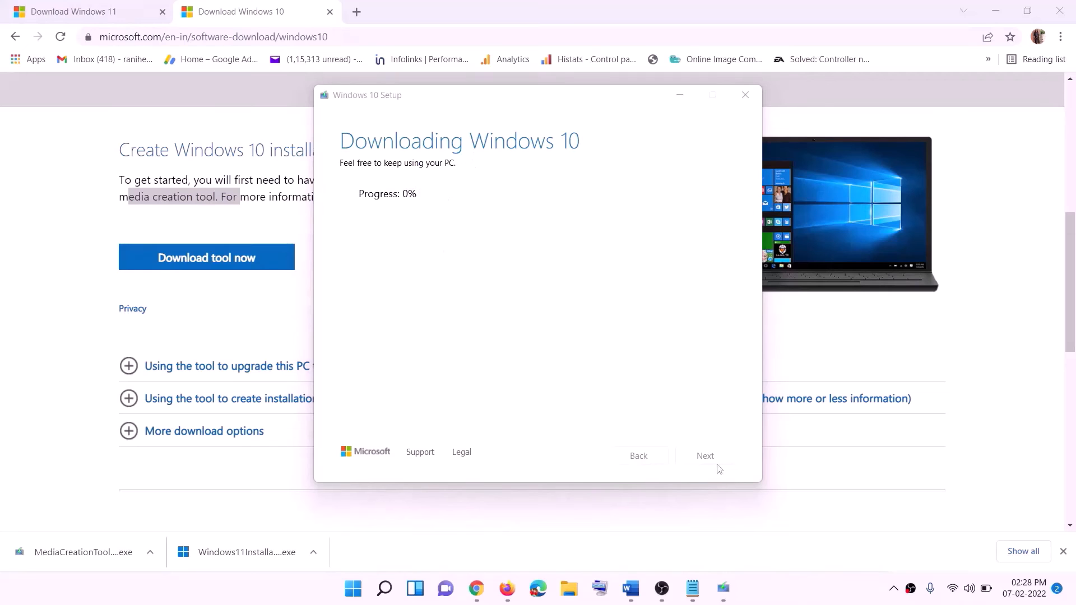
click(630, 589)
scroll(118, 273, down, 1)
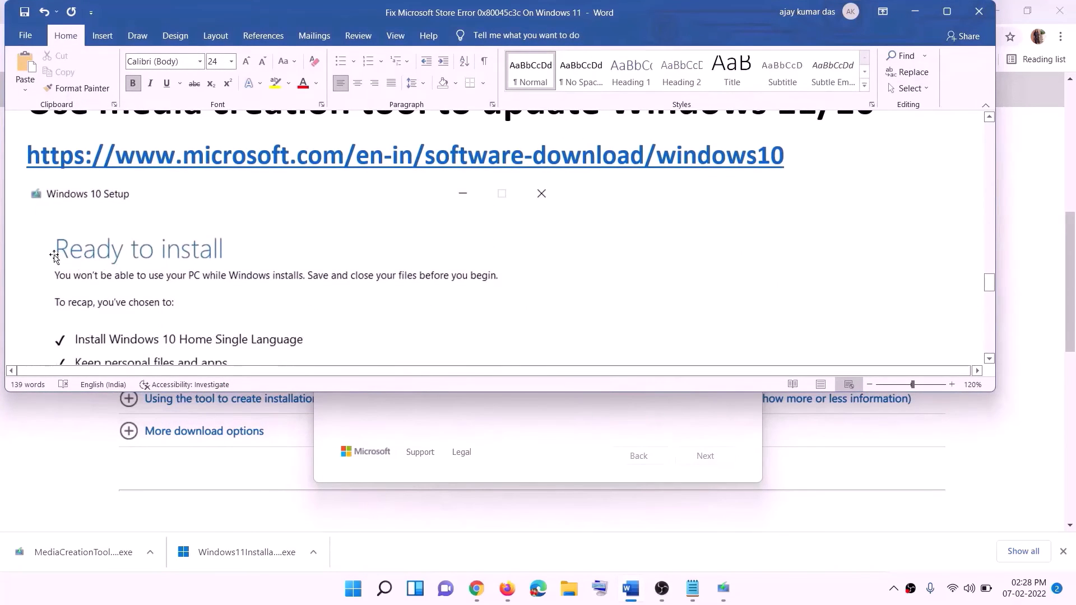
click(947, 12)
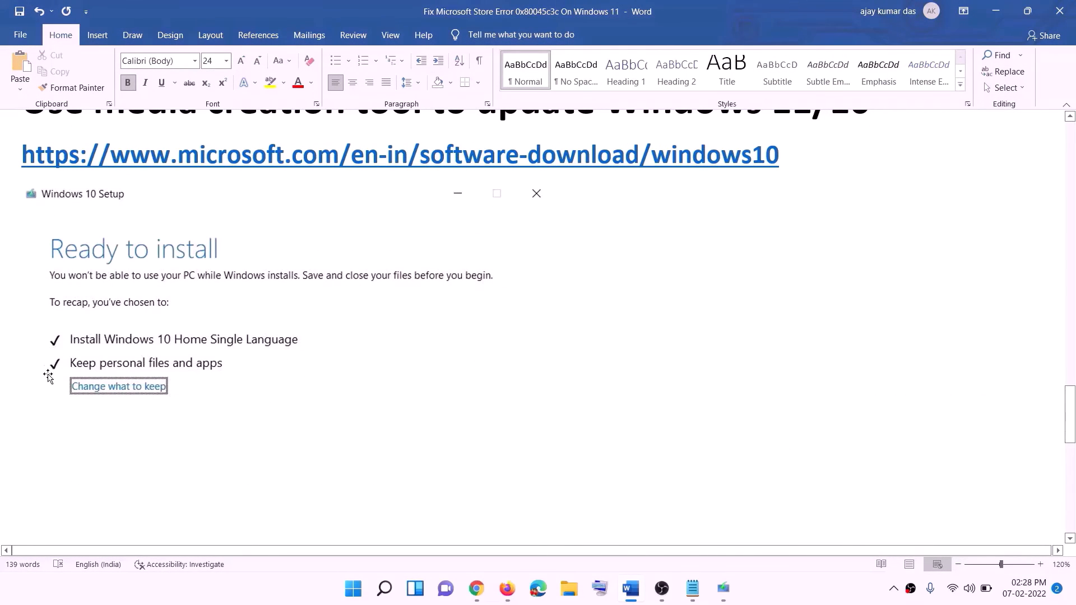
scroll(552, 389, down, 3)
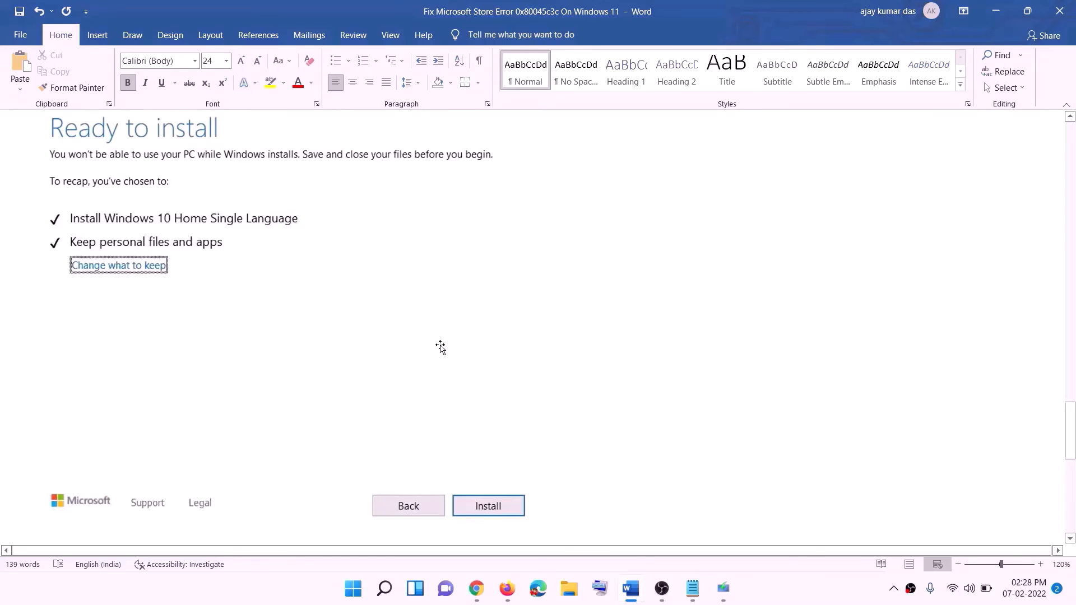
scroll(440, 348, up, 1)
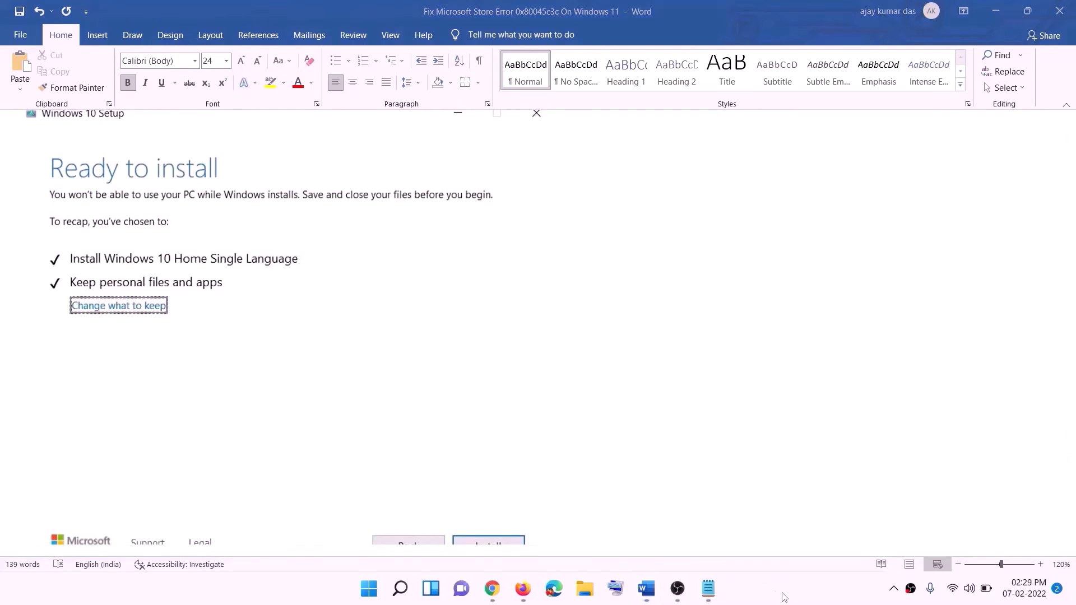
Download the media creation tool from the Create Windows 11 Installation Media section in Chrome and run it with permission to make changes.
click(493, 590)
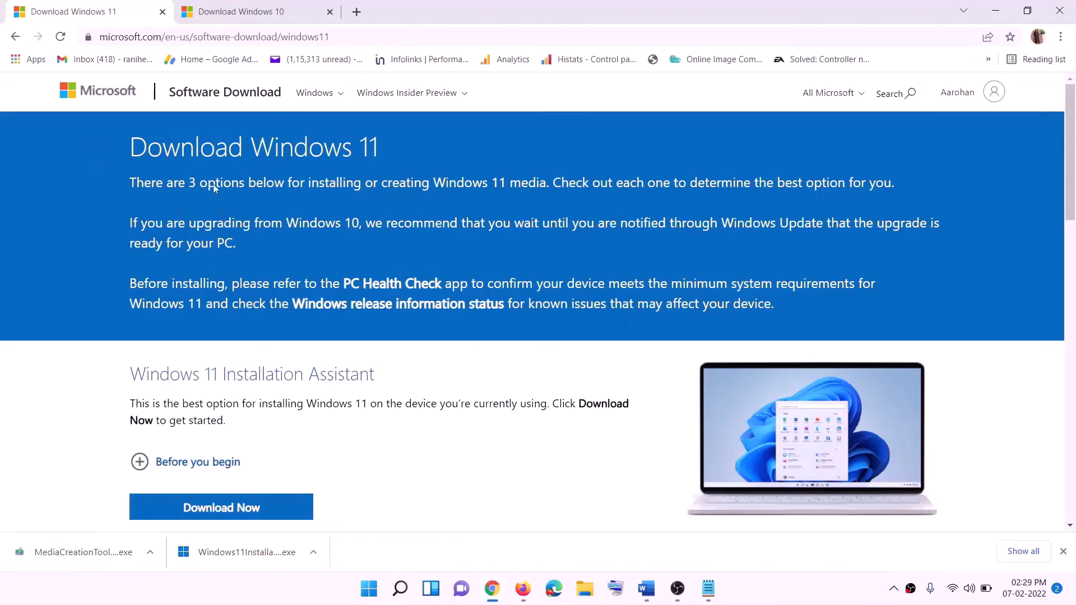
scroll(349, 368, down, 5)
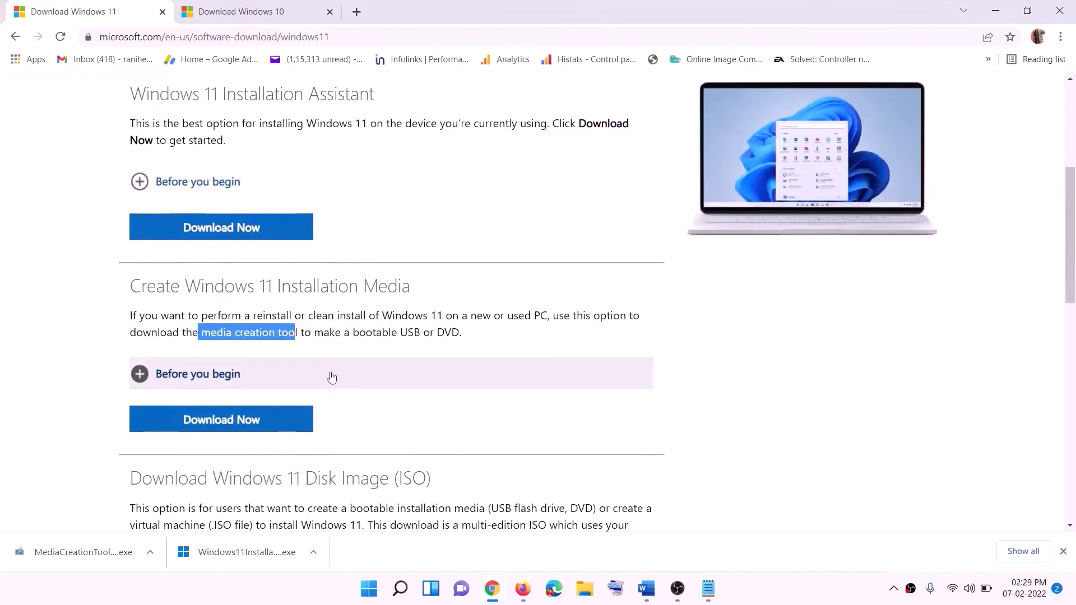
click(205, 333)
drag(205, 333, 311, 333)
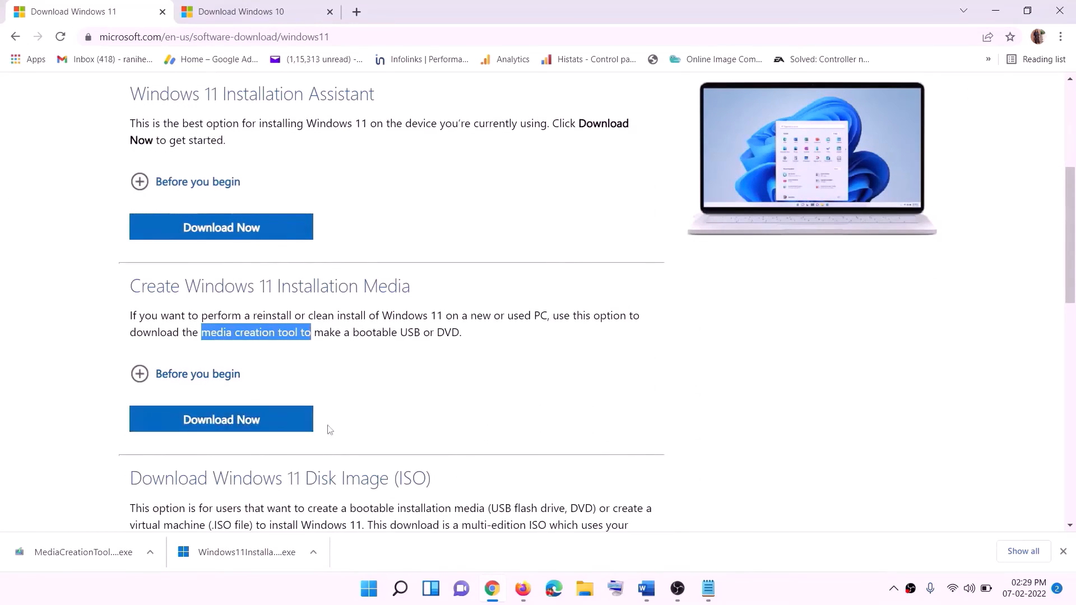
click(213, 426)
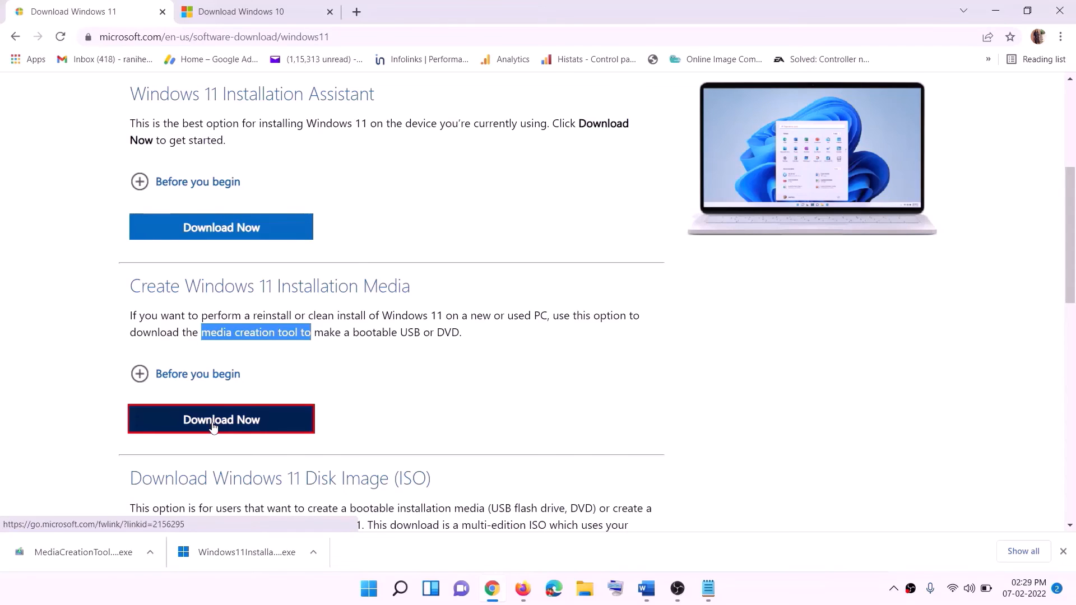
click(76, 553)
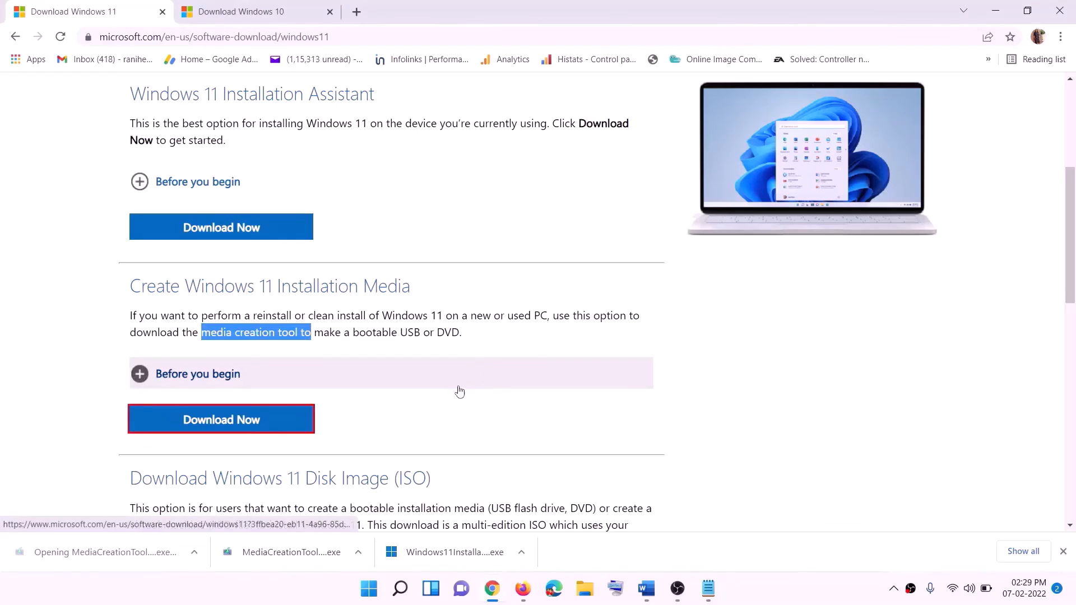
click(477, 413)
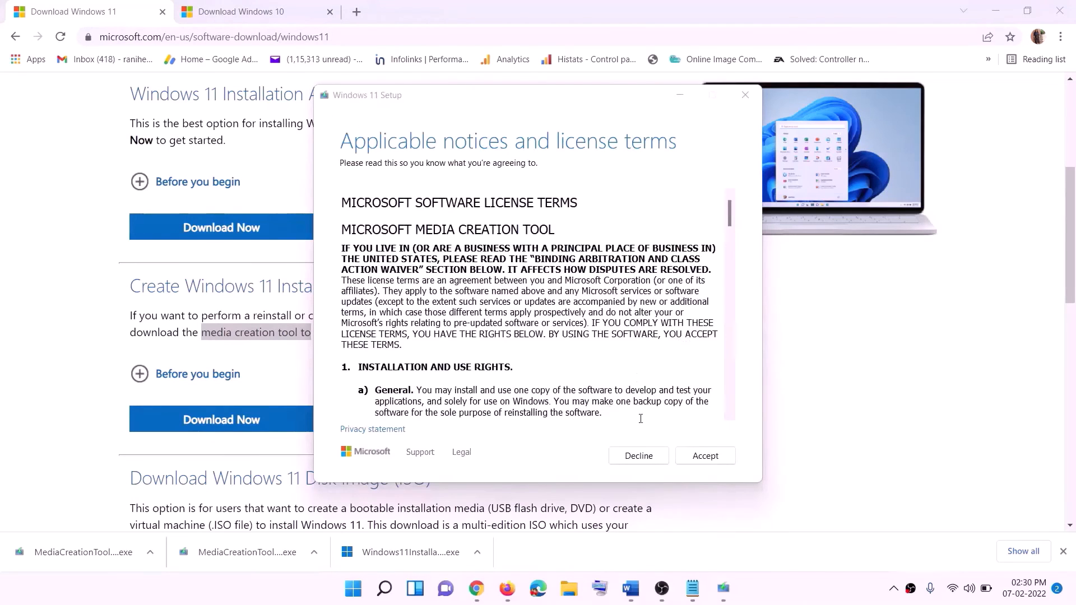
Accept the Windows 11 Setup license terms, keep the recommended language and edition, and save the media as ISO file Windows on the Desktop.
click(705, 455)
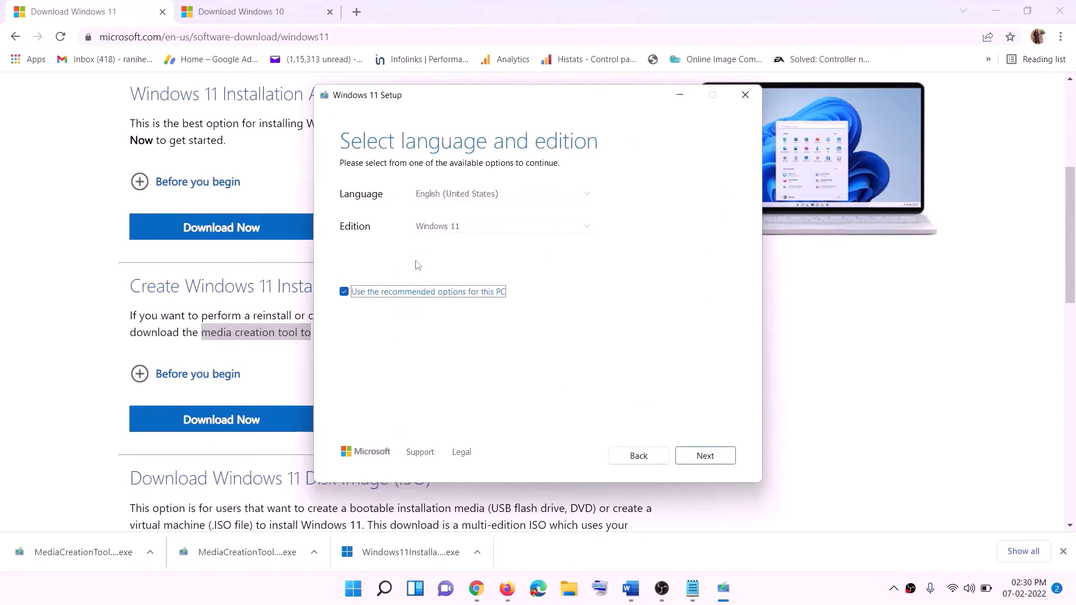
click(697, 455)
click(354, 245)
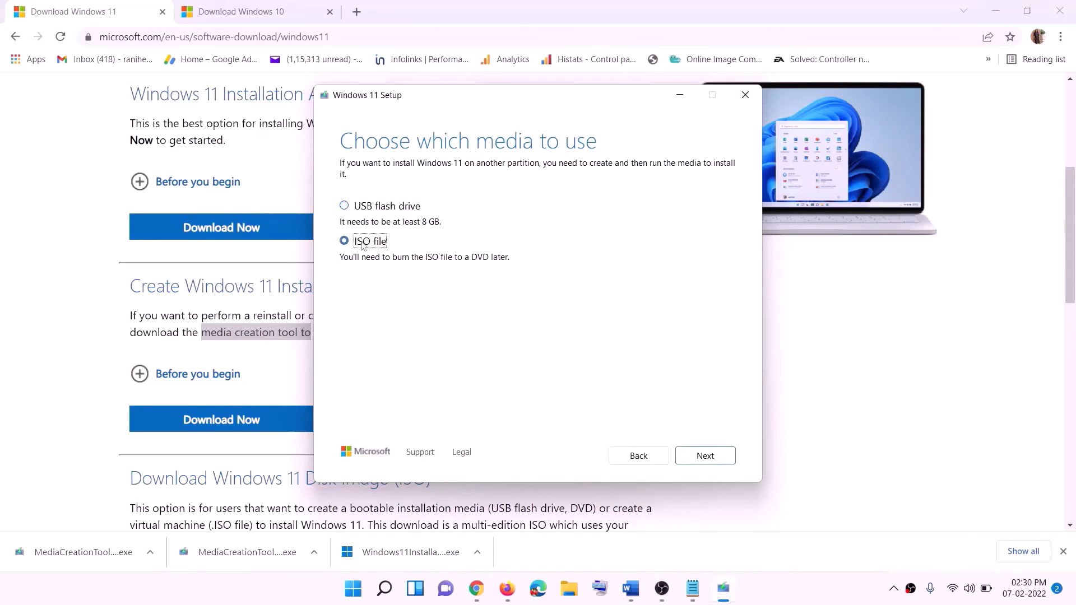
click(708, 455)
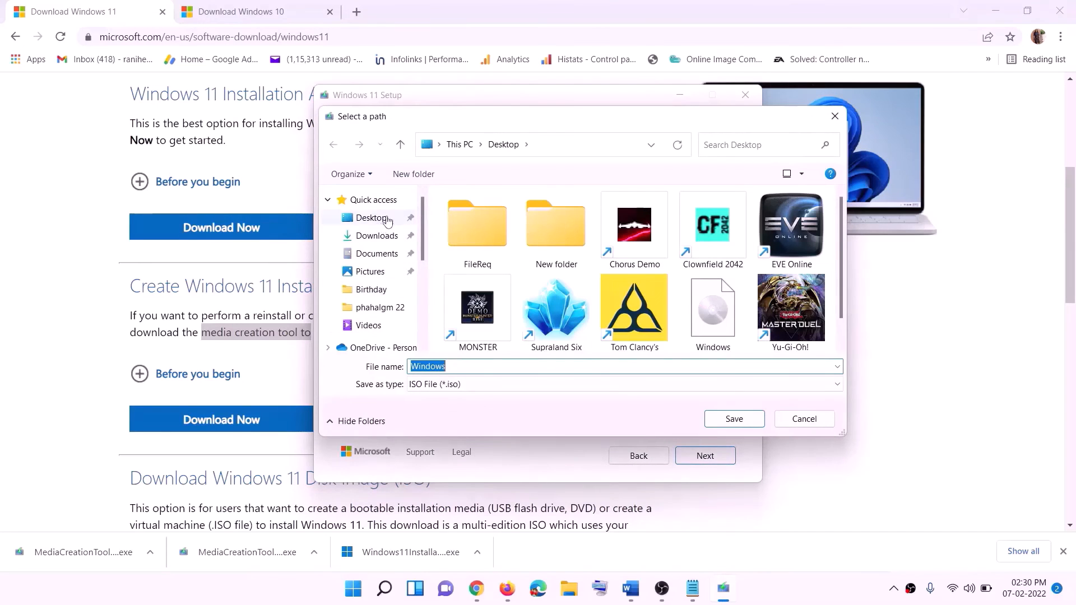
click(368, 220)
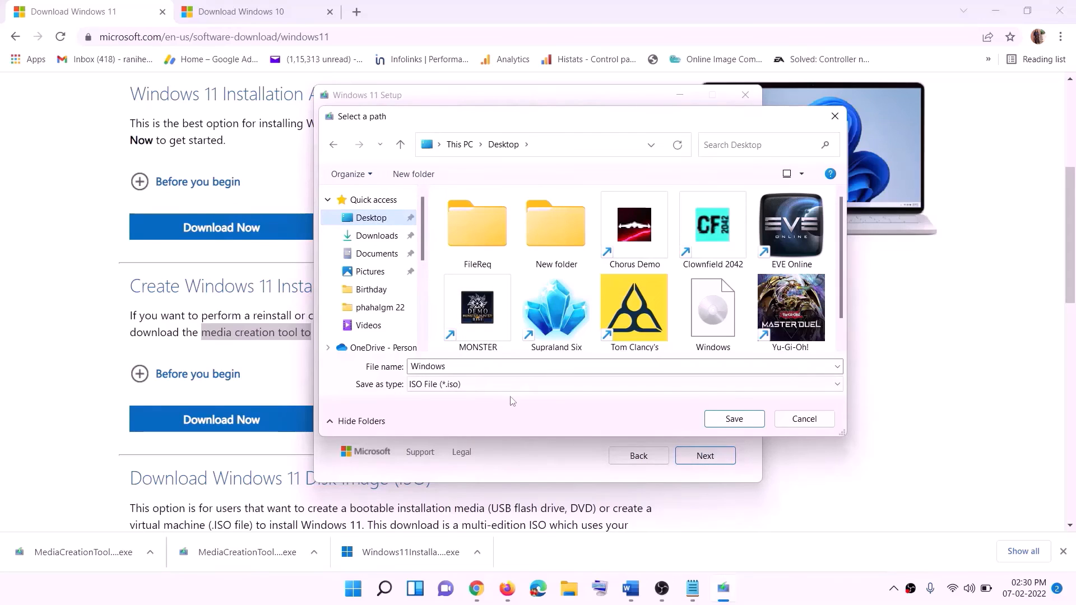
click(734, 420)
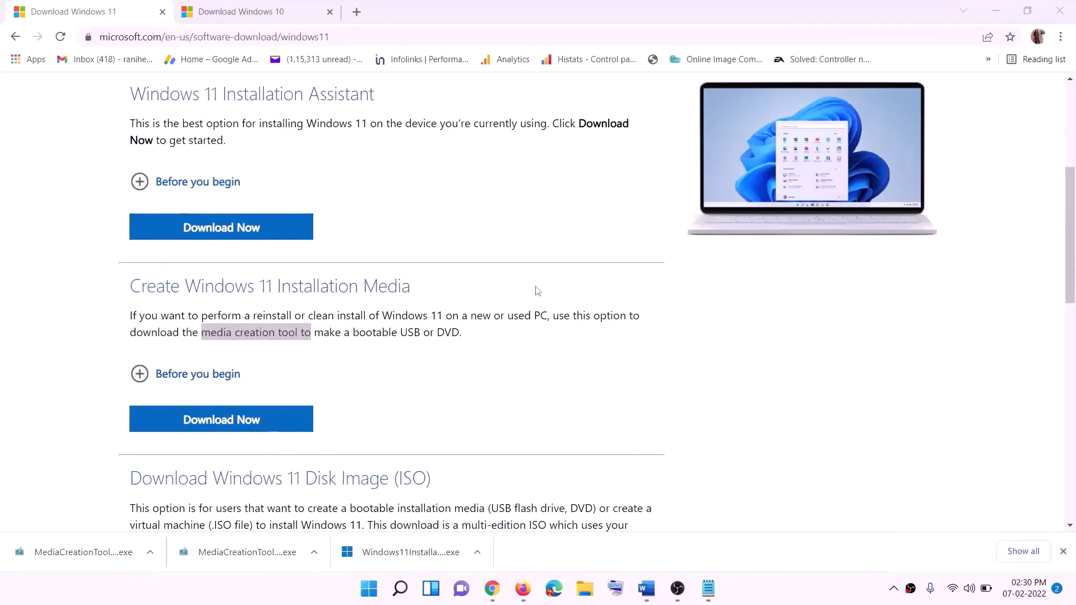
Open the Windows ISO from the desktop, run its setup application with permission, and continue past the Install Windows 11 page.
key(super+d)
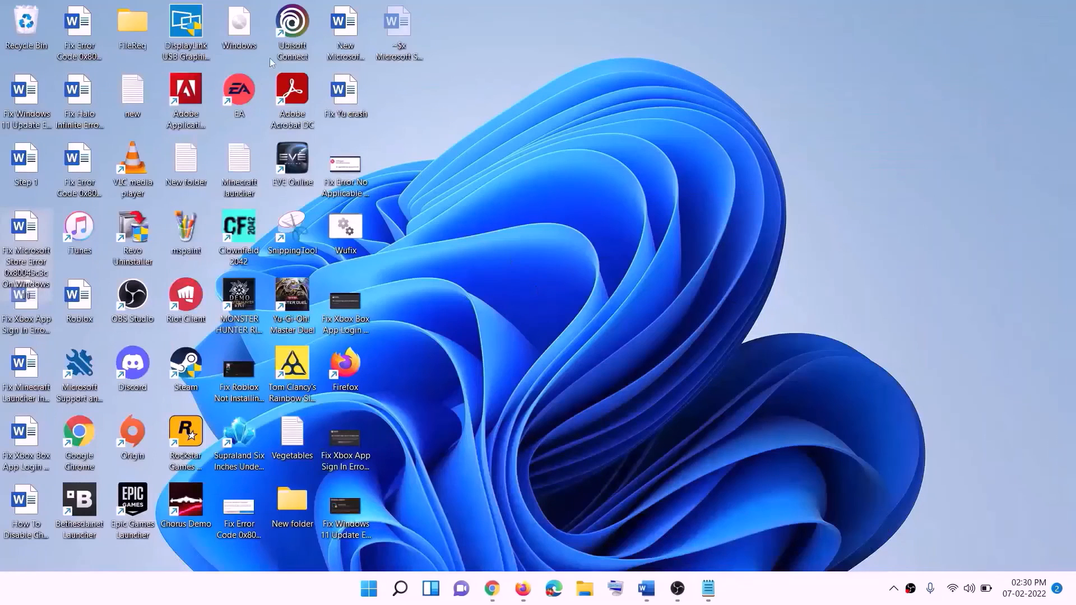
drag(244, 26, 423, 319)
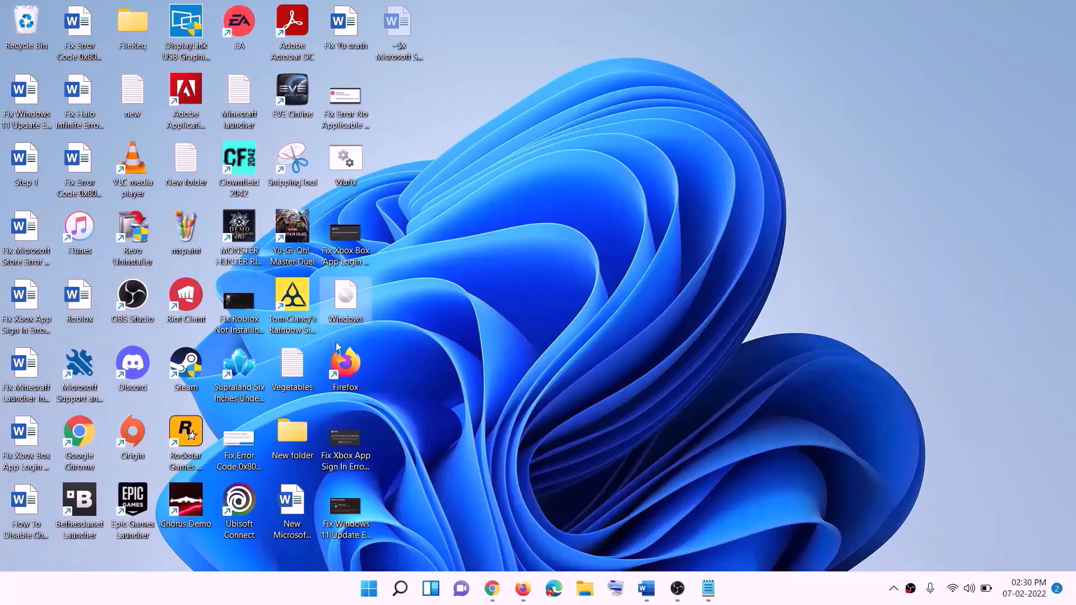
double_click(352, 296)
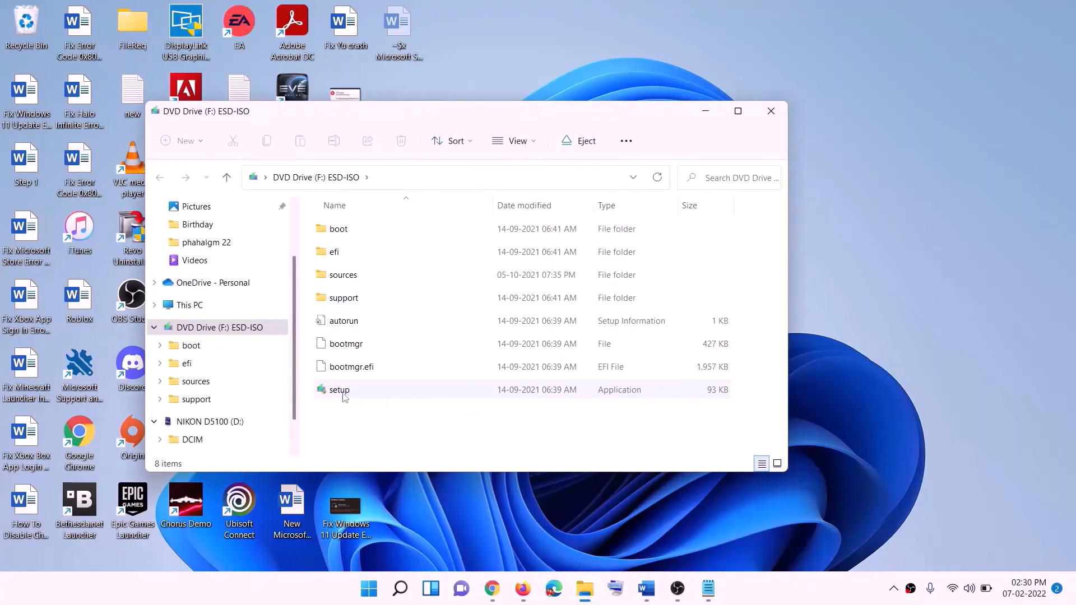
click(341, 395)
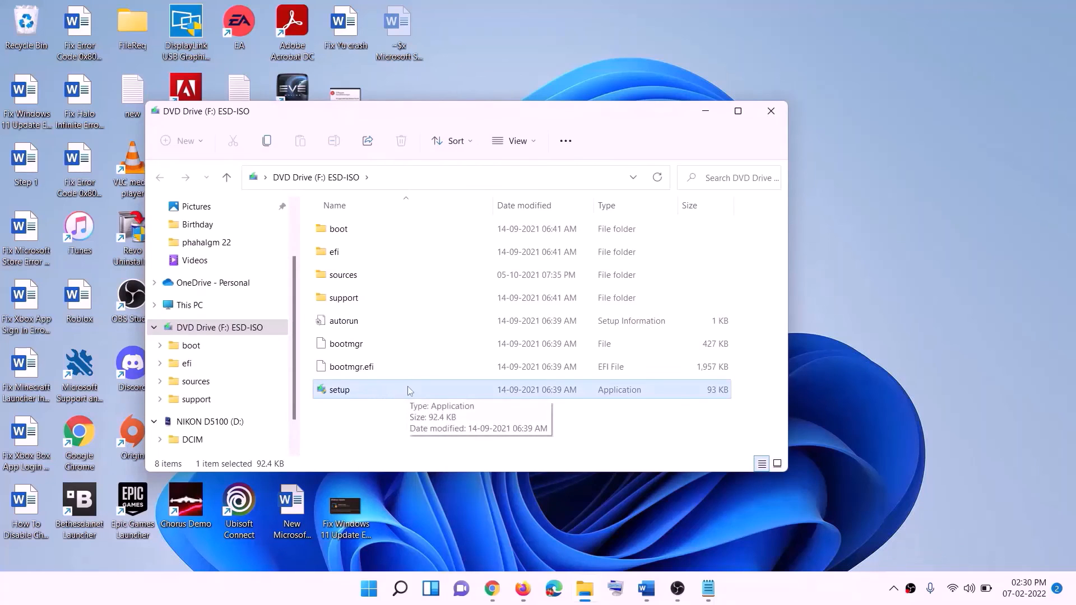
double_click(367, 390)
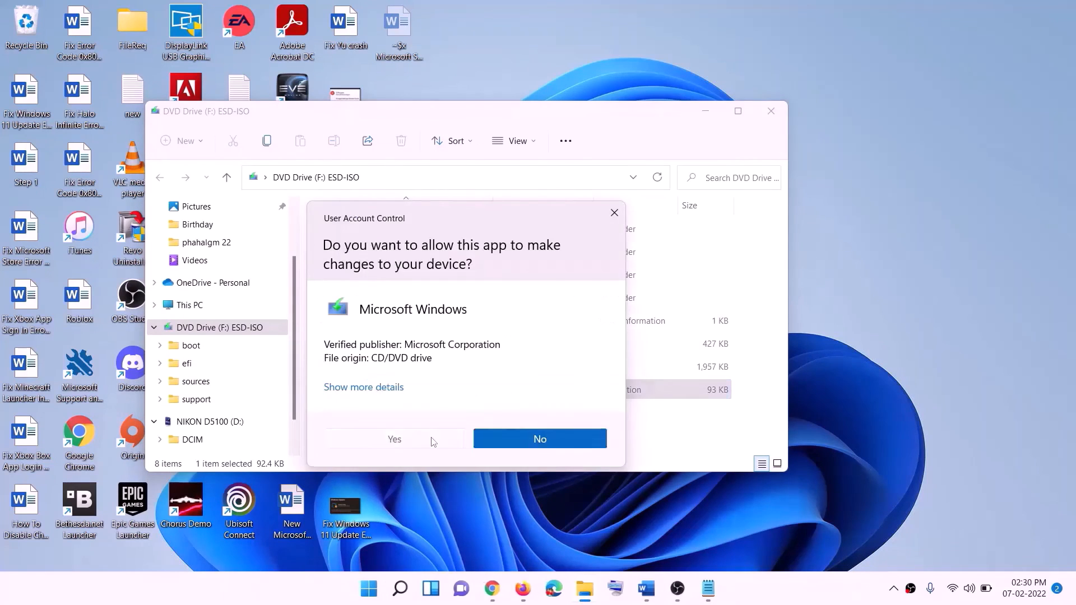
click(432, 439)
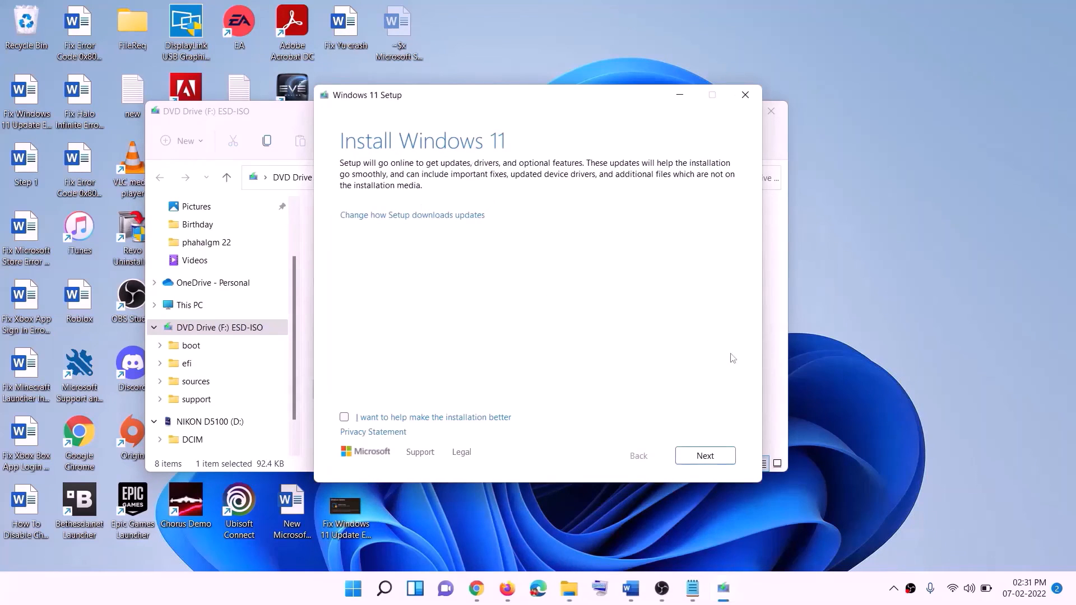
click(711, 457)
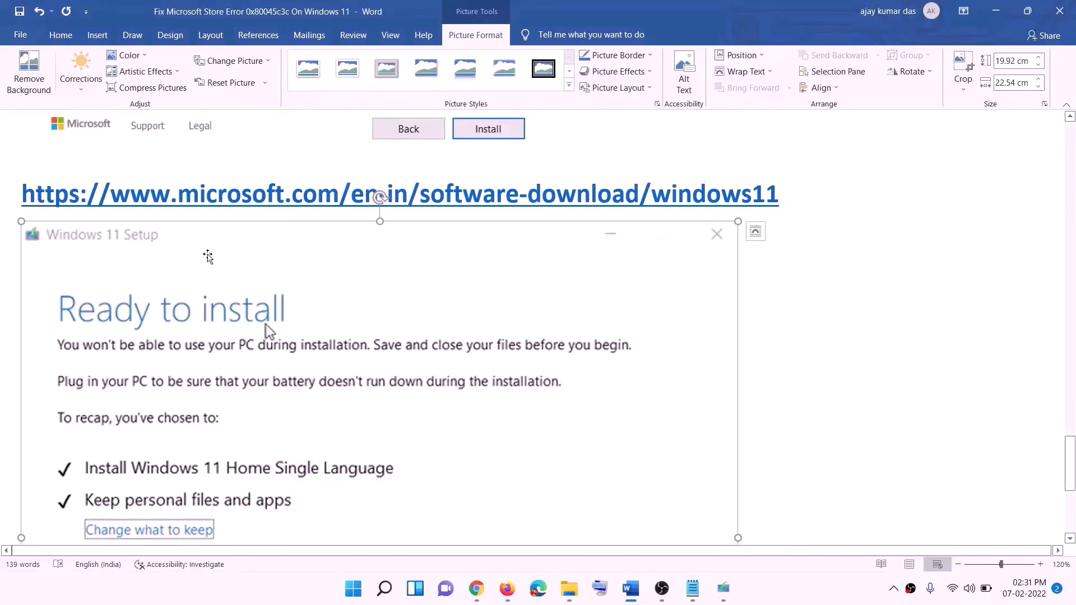
Review the Windows 11 Ready to install screenshot in the Word notes, including the Keep personal files and apps choice.
scroll(249, 280, down, 5)
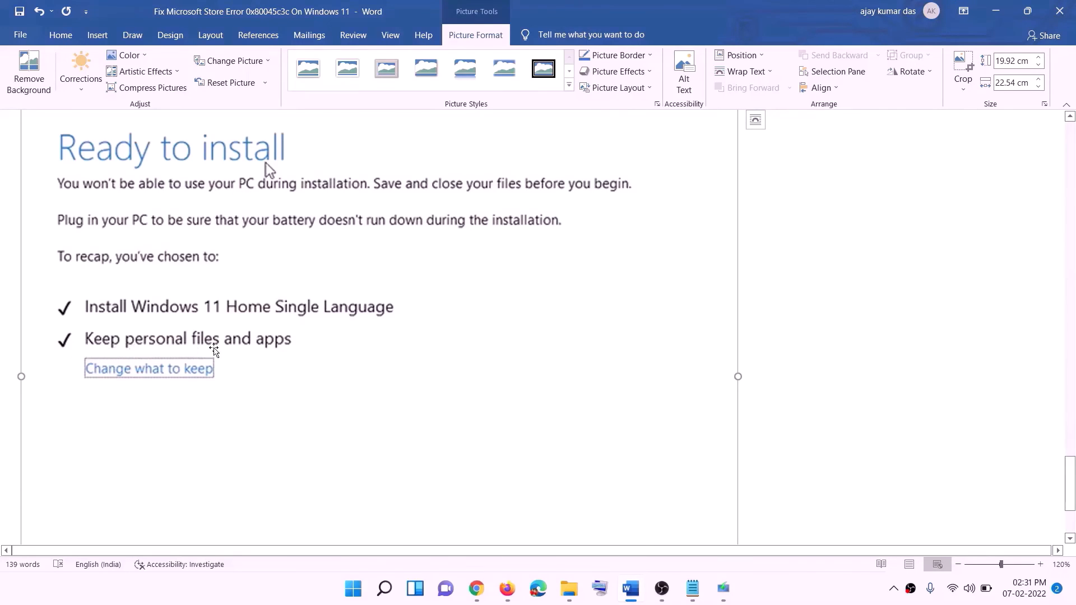
scroll(442, 363, down, 4)
scroll(266, 202, up, 9)
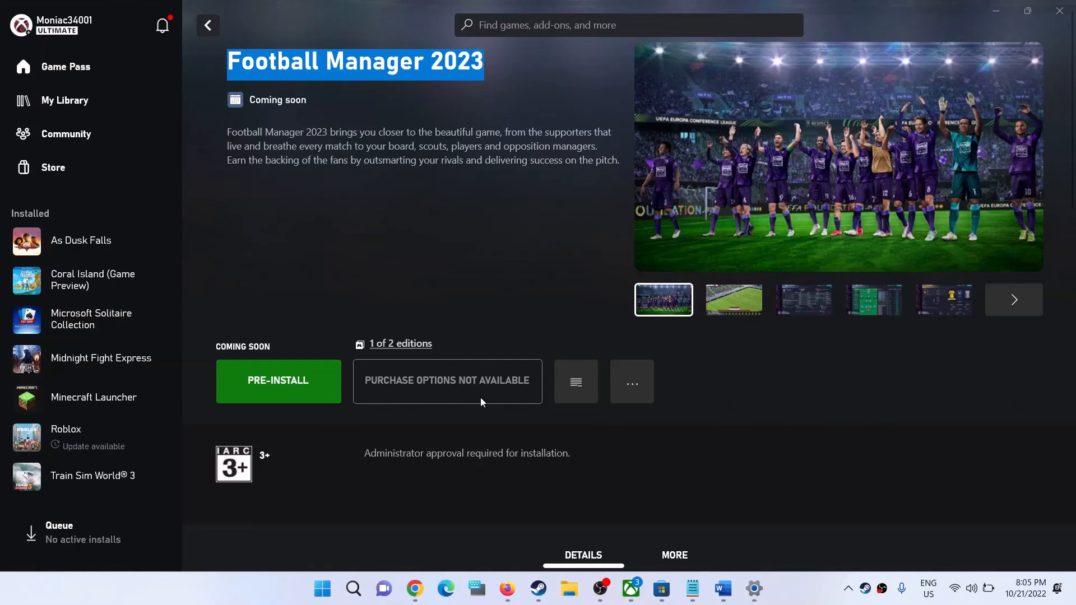
Start pre-installing Football Manager 2023 in the Xbox app and check the game's page in Microsoft Store.
click(269, 384)
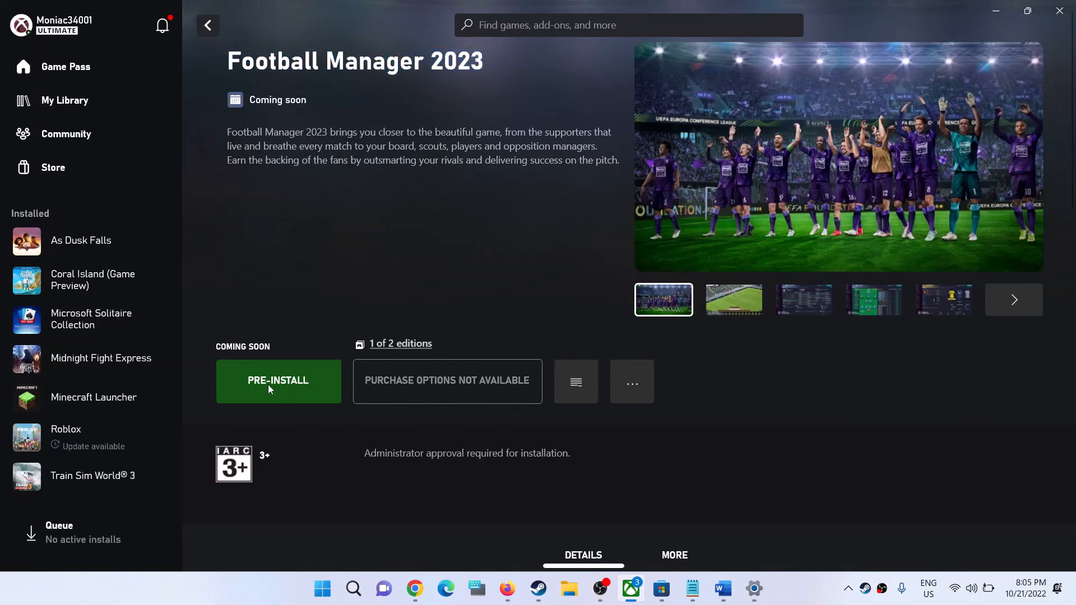
click(487, 459)
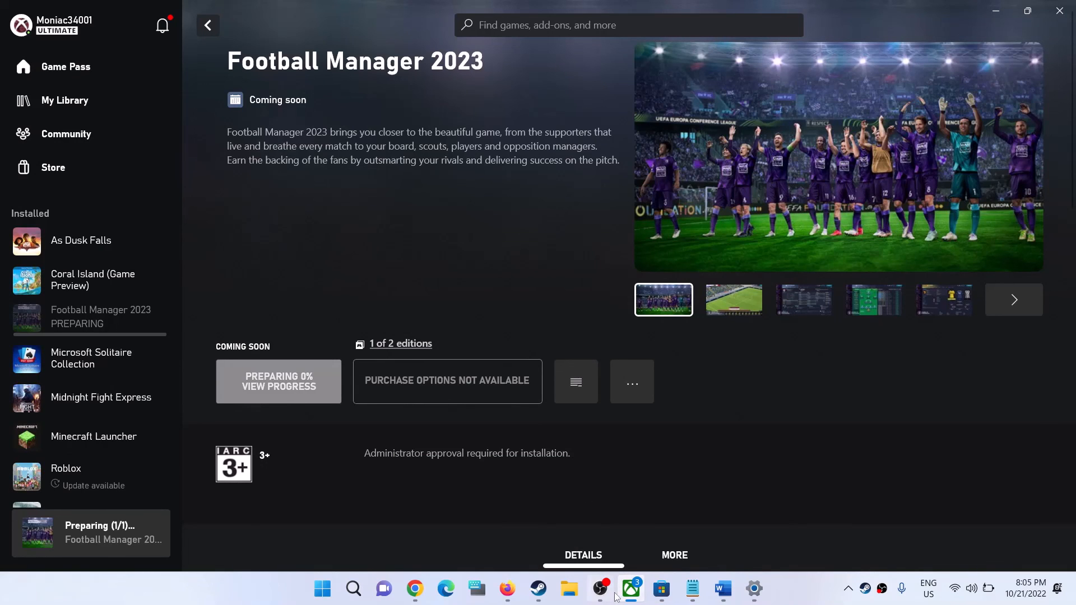
click(664, 593)
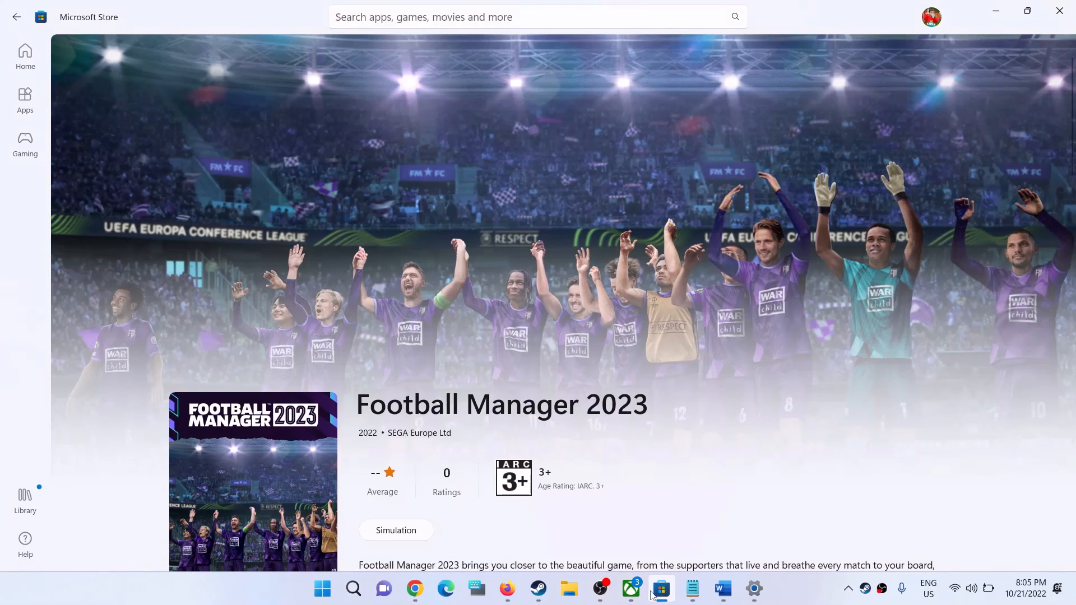
click(640, 596)
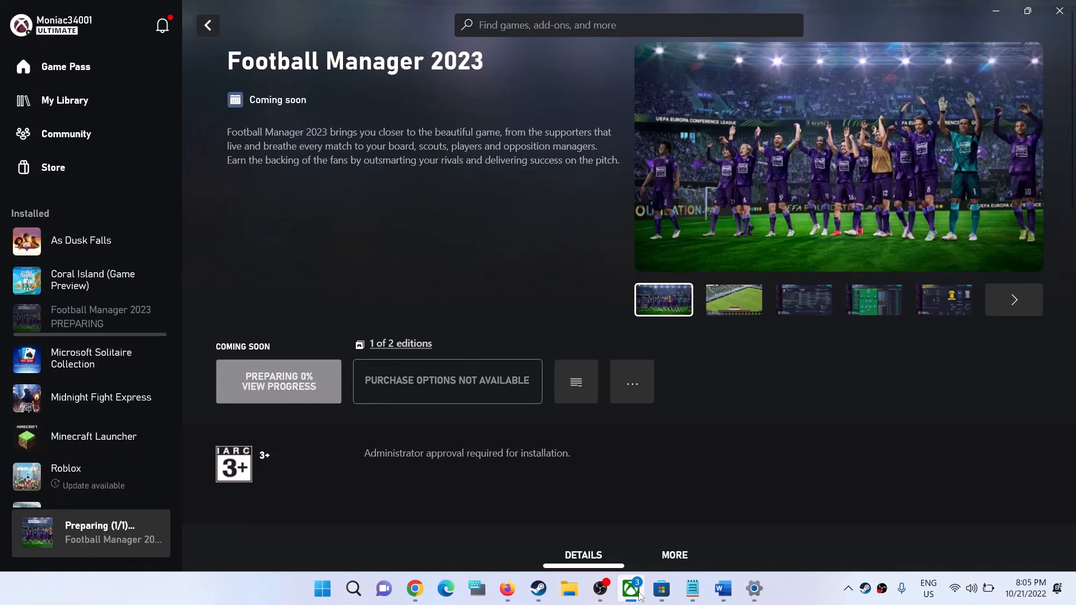